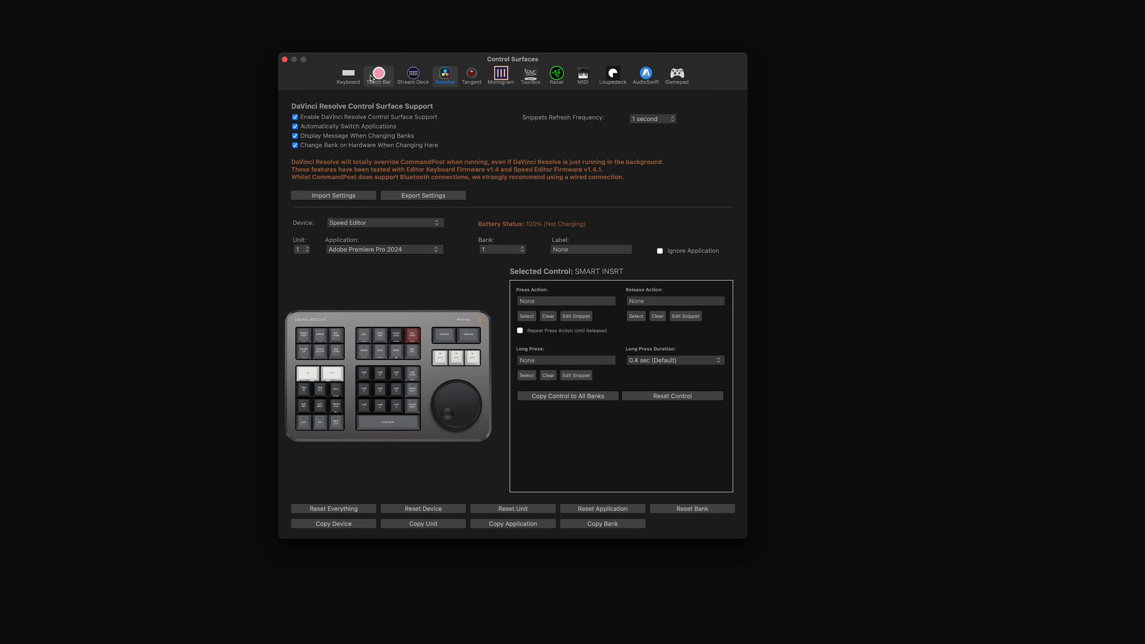
{"action": "left_click", "coordinate": [350, 75]}
{"action": "left_click", "coordinate": [445, 77]}
{"action": "left_click", "coordinate": [392, 252]}
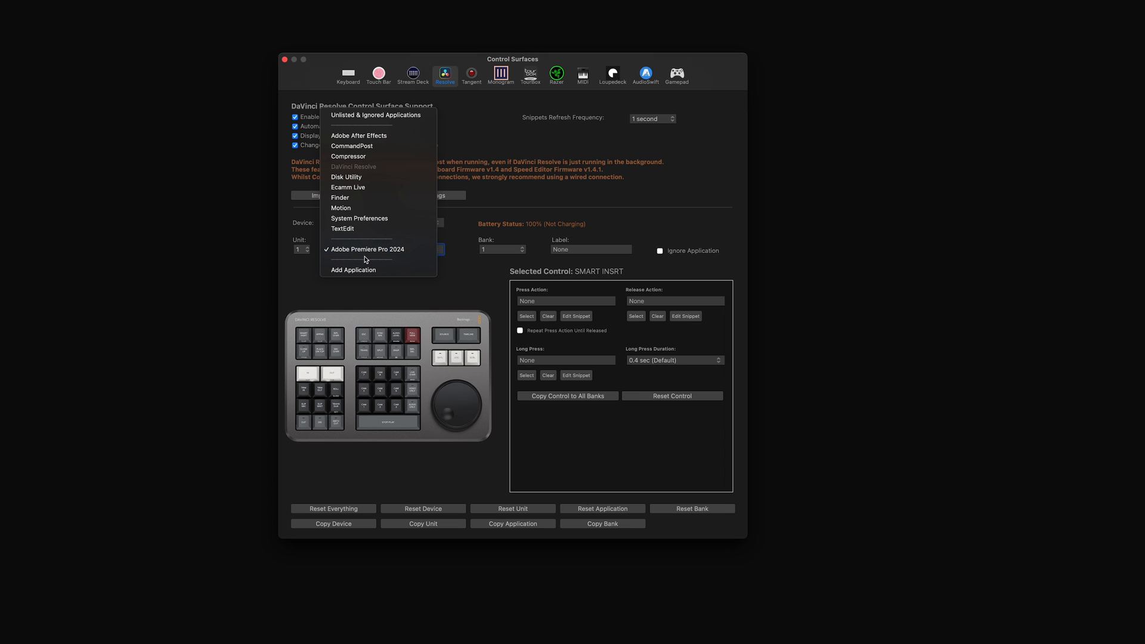
{"action": "left_click", "coordinate": [379, 269]}
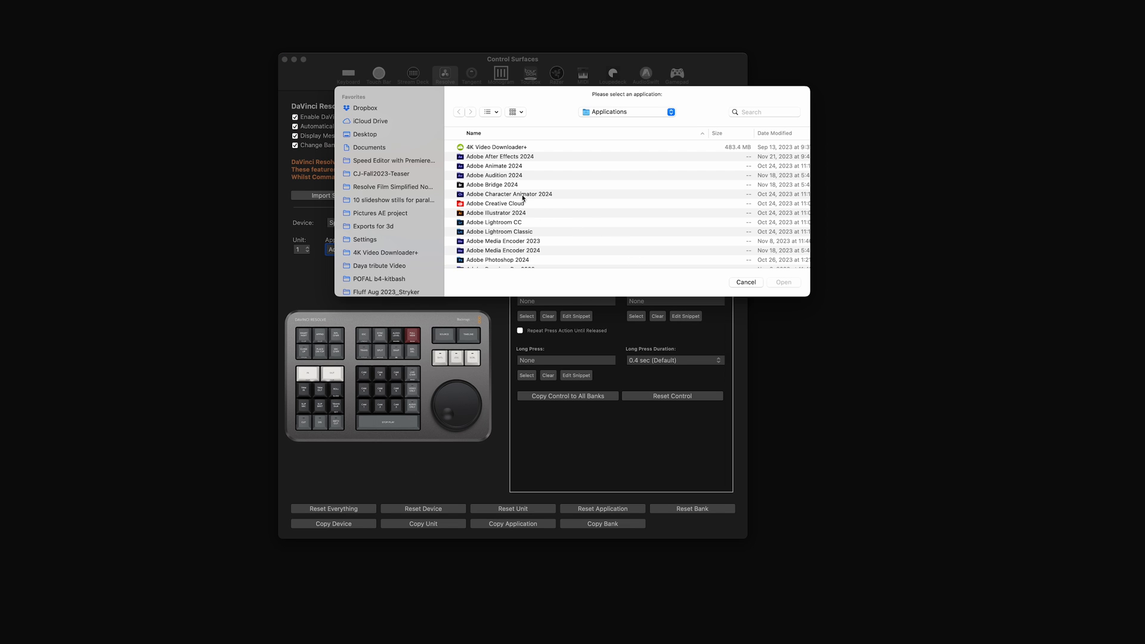
{"action": "left_click", "coordinate": [746, 282]}
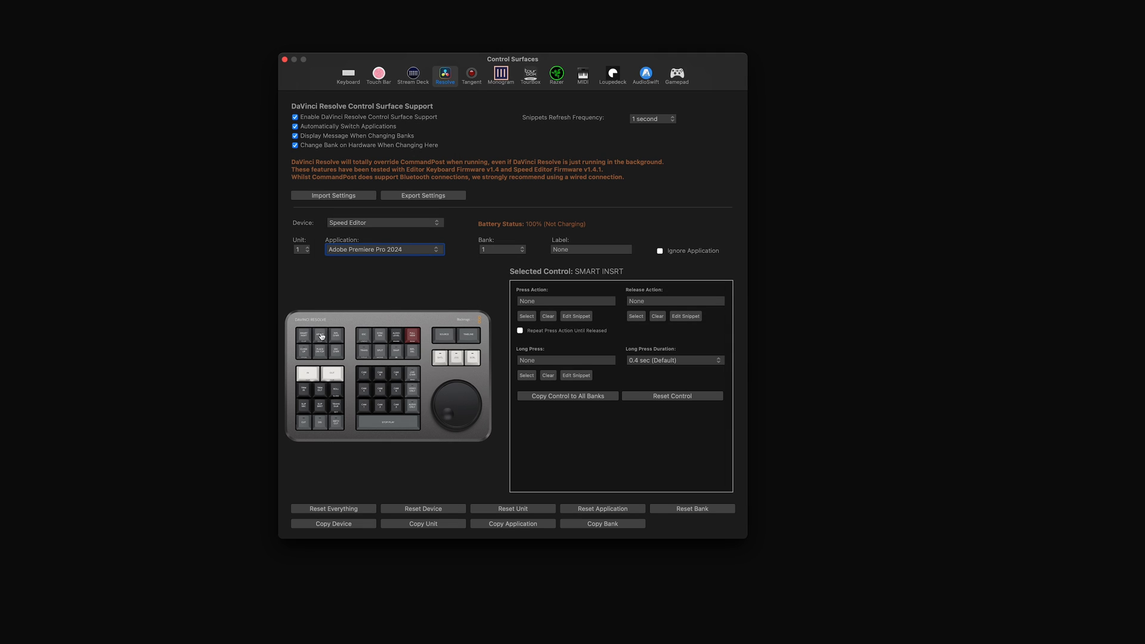
- Assign the F9 virtual keyboard press as the press action of the Speed Editor's SMART INSRT key
{"action": "left_click", "coordinate": [305, 340]}
{"action": "left_click", "coordinate": [321, 338]}
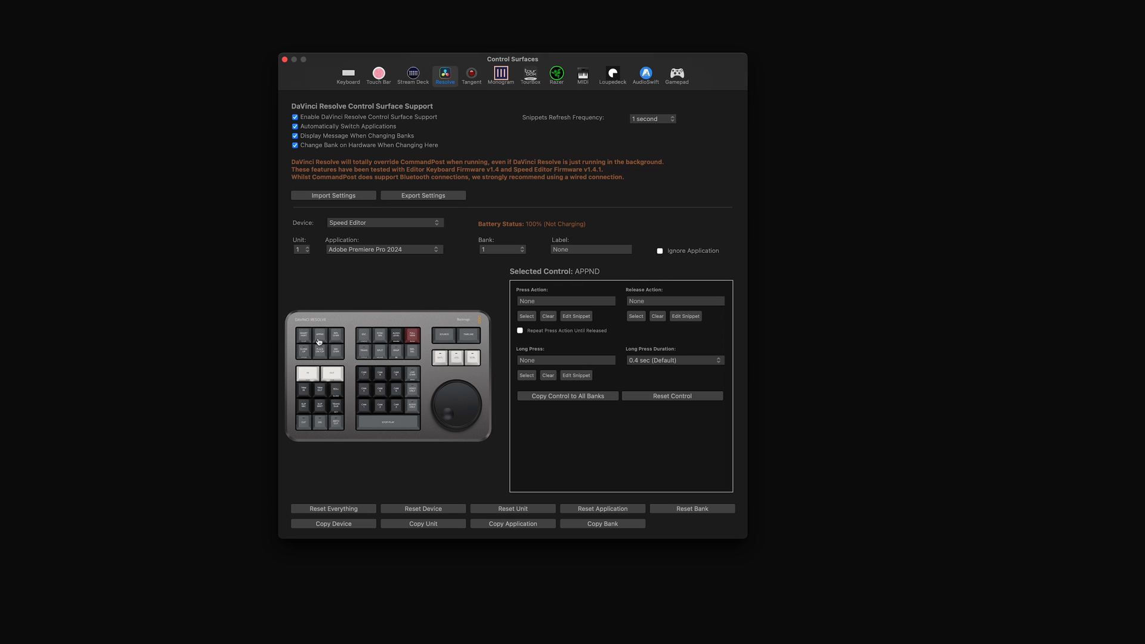
{"action": "left_click", "coordinate": [305, 336]}
{"action": "left_click", "coordinate": [533, 321]}
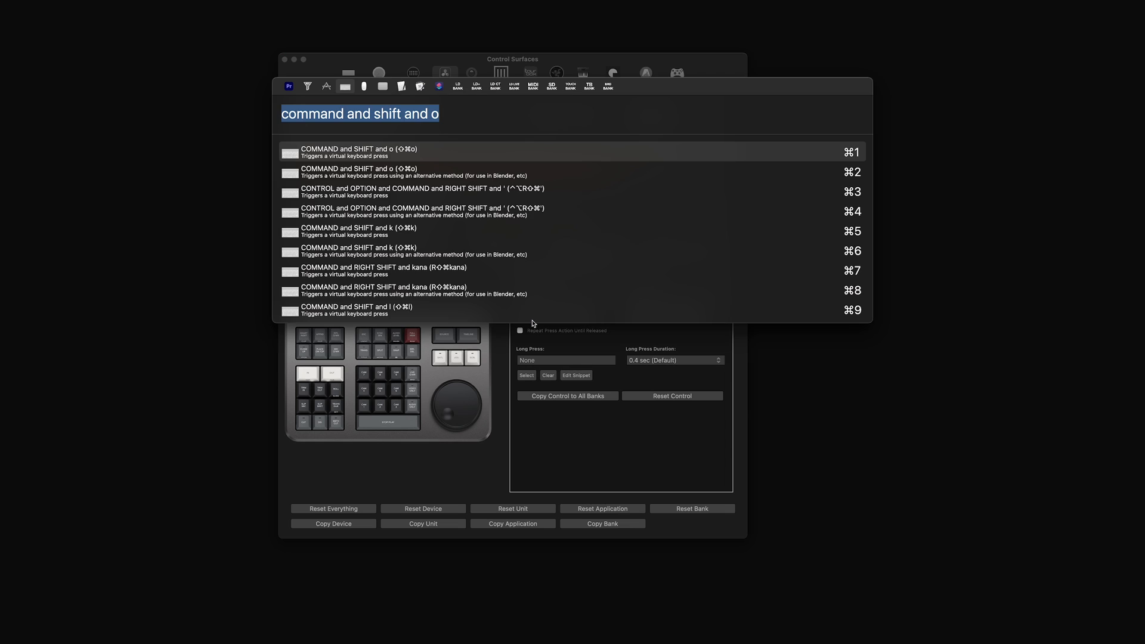
{"action": "left_click", "coordinate": [308, 87]}
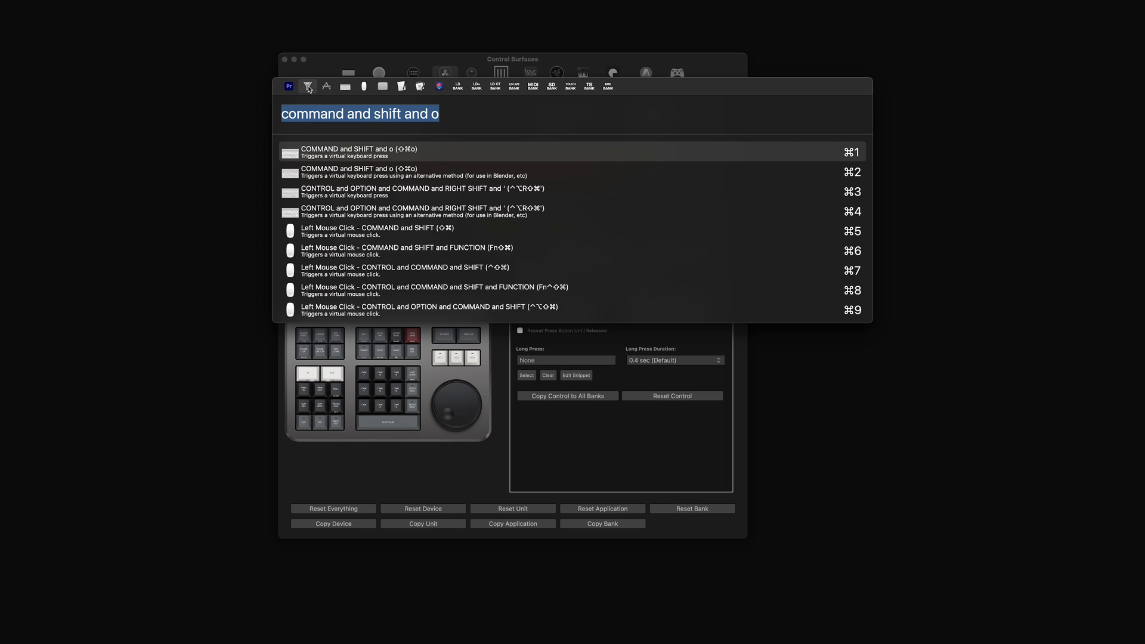
{"action": "left_click", "coordinate": [345, 87]}
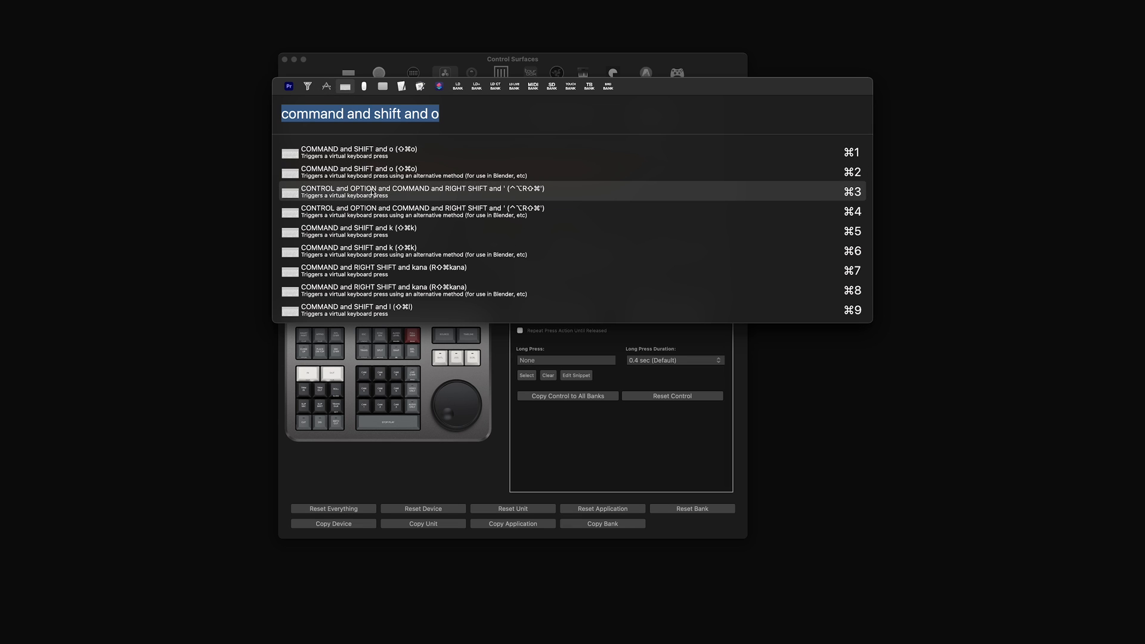
{"action": "type", "text": "f9"}
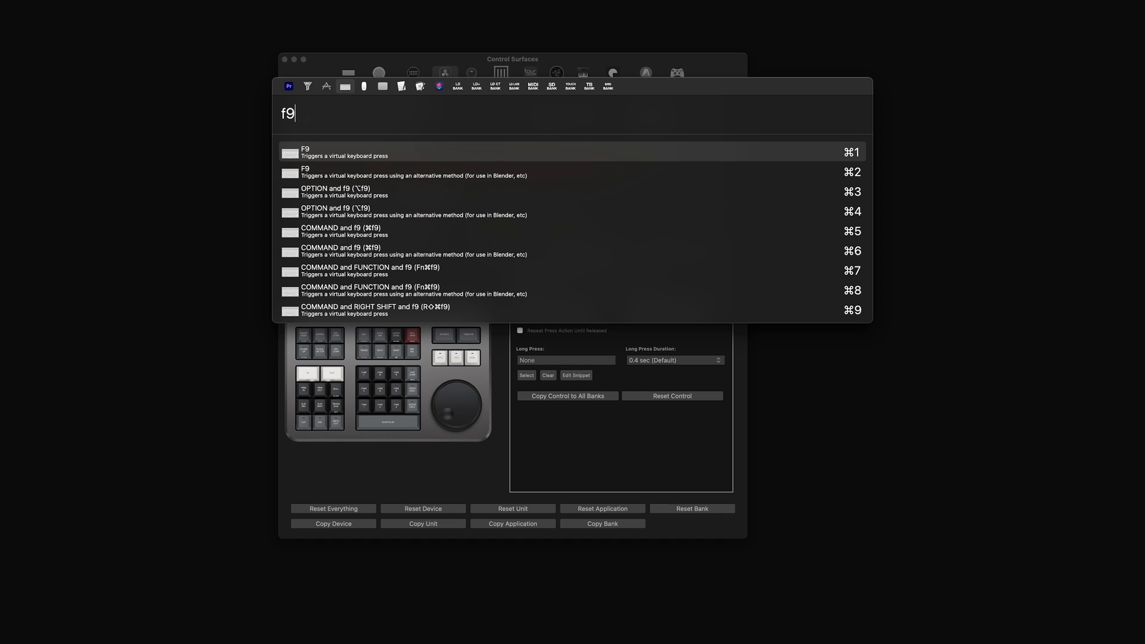
{"action": "key", "text": "Return"}
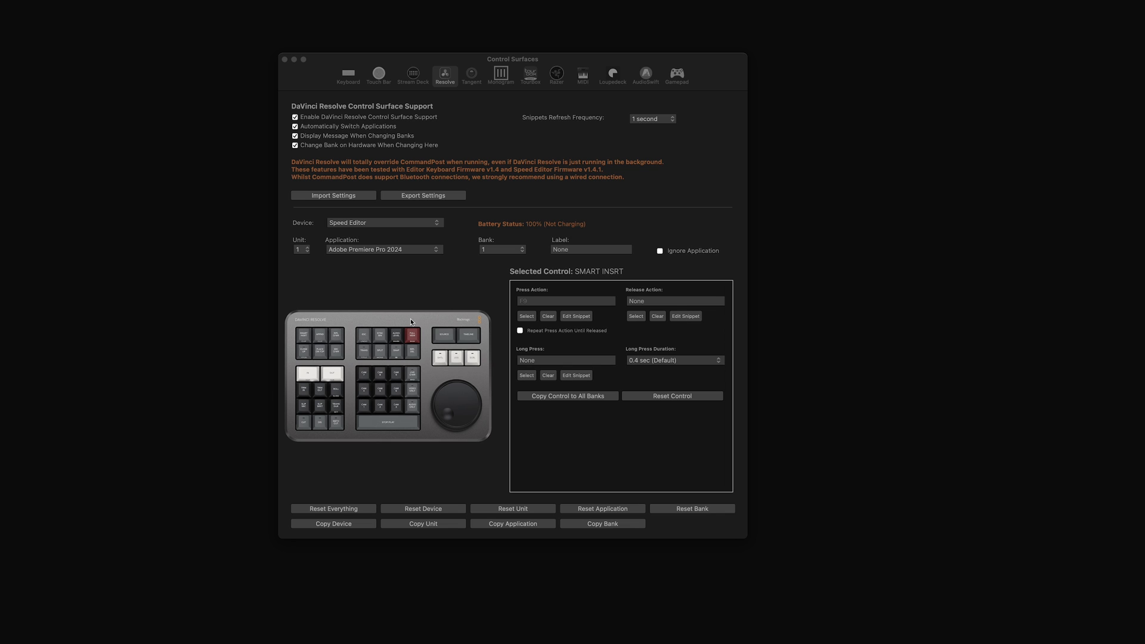
- Switch to Premiere Pro and look up the Source Monitor's keyboard shortcut by searching the shortcuts for "source"
{"action": "mouse_move", "coordinate": [608, 639]}
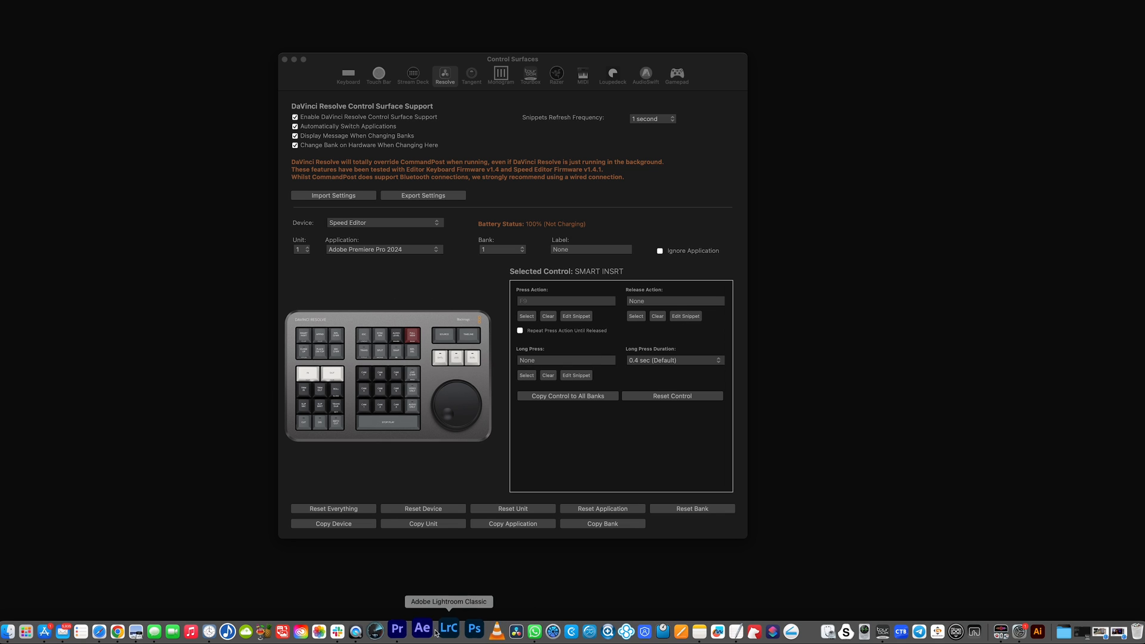
{"action": "left_click", "coordinate": [397, 629]}
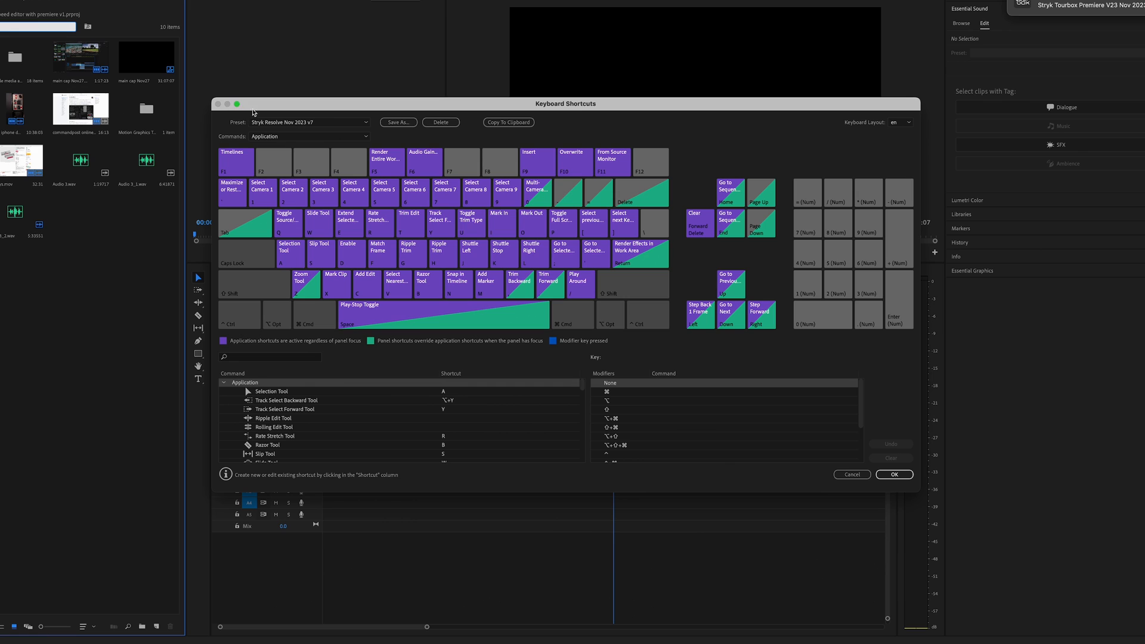
{"action": "left_click_drag", "start_coordinate": [252, 111], "coordinate": [246, 111]}
{"action": "left_click", "coordinate": [12, 0]}
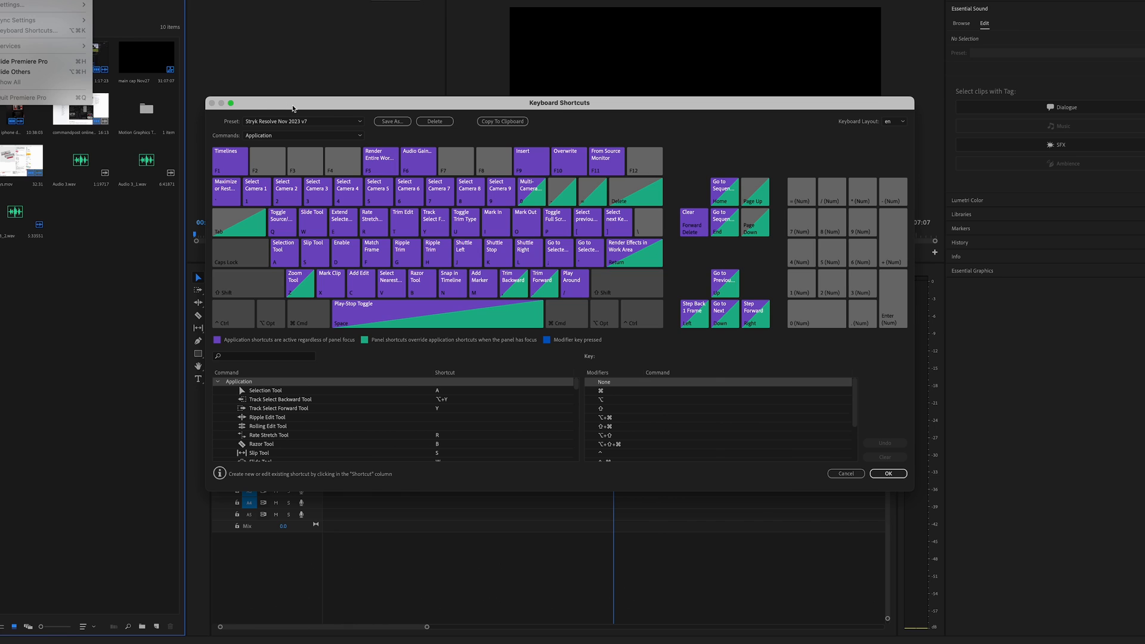
{"action": "left_click", "coordinate": [293, 108]}
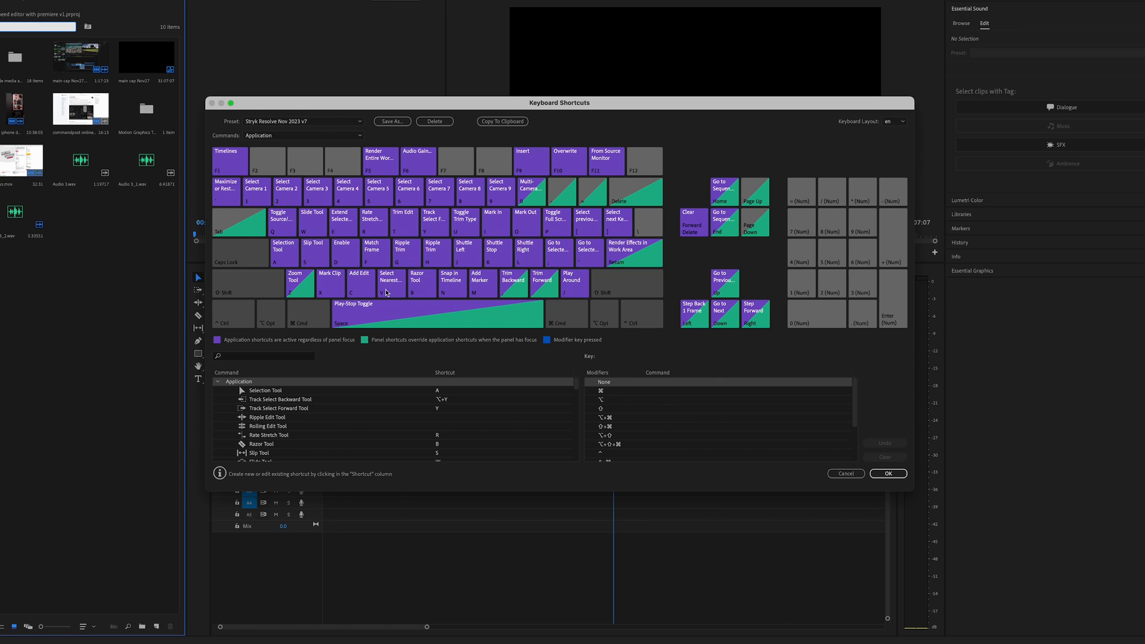
{"action": "left_click", "coordinate": [267, 357]}
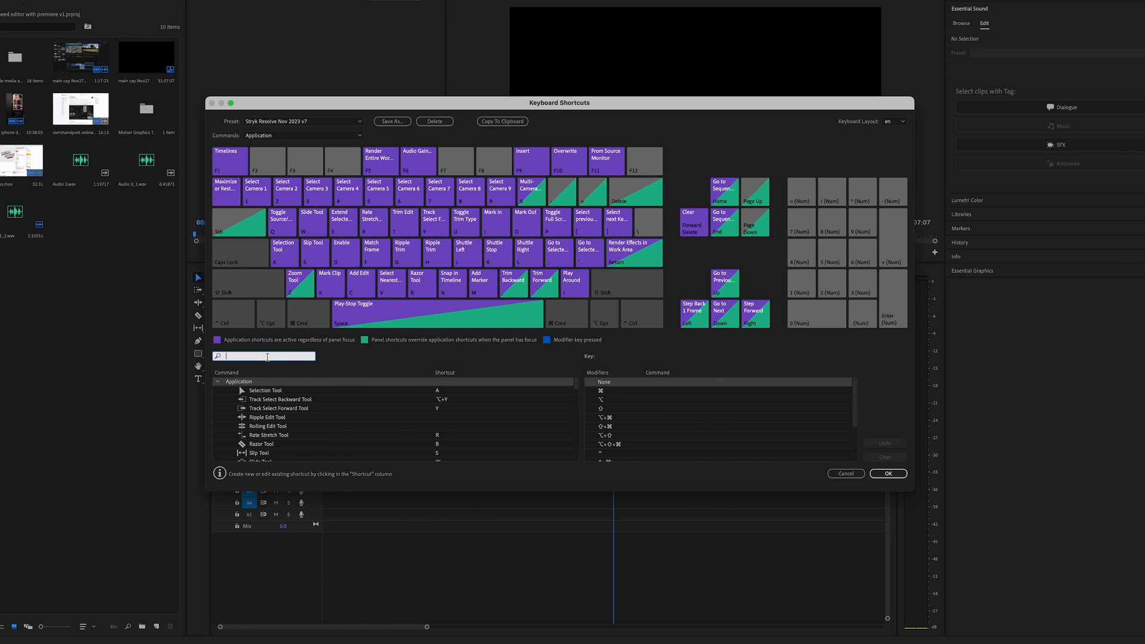
{"action": "type", "text": "source"}
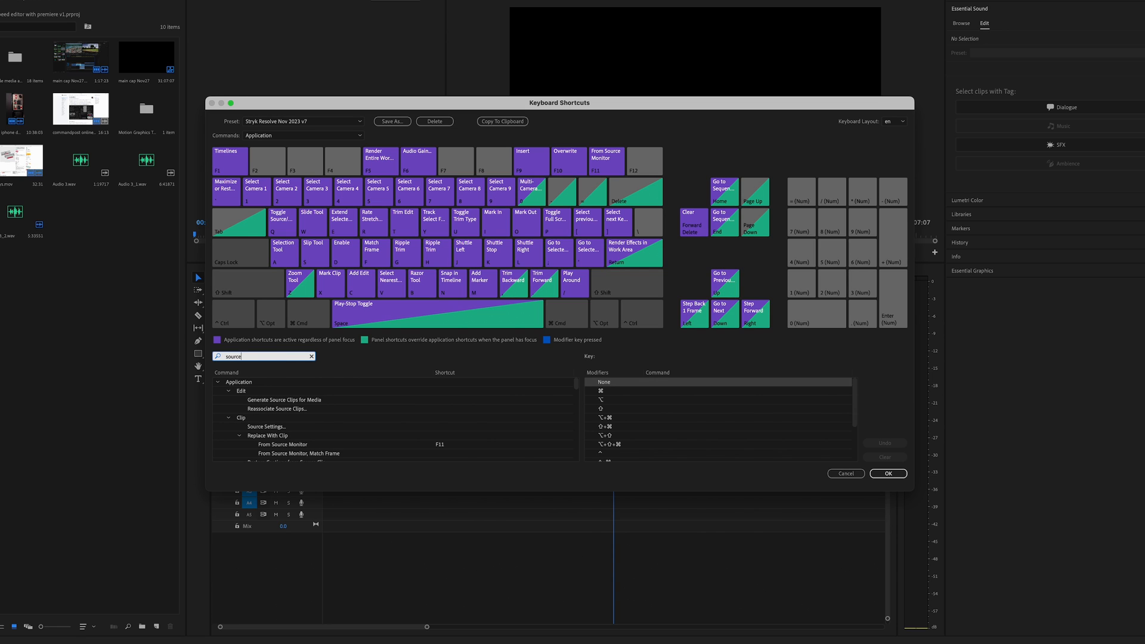
{"action": "scroll", "coordinate": [260, 439], "scroll_direction": "down", "scroll_amount": 3}
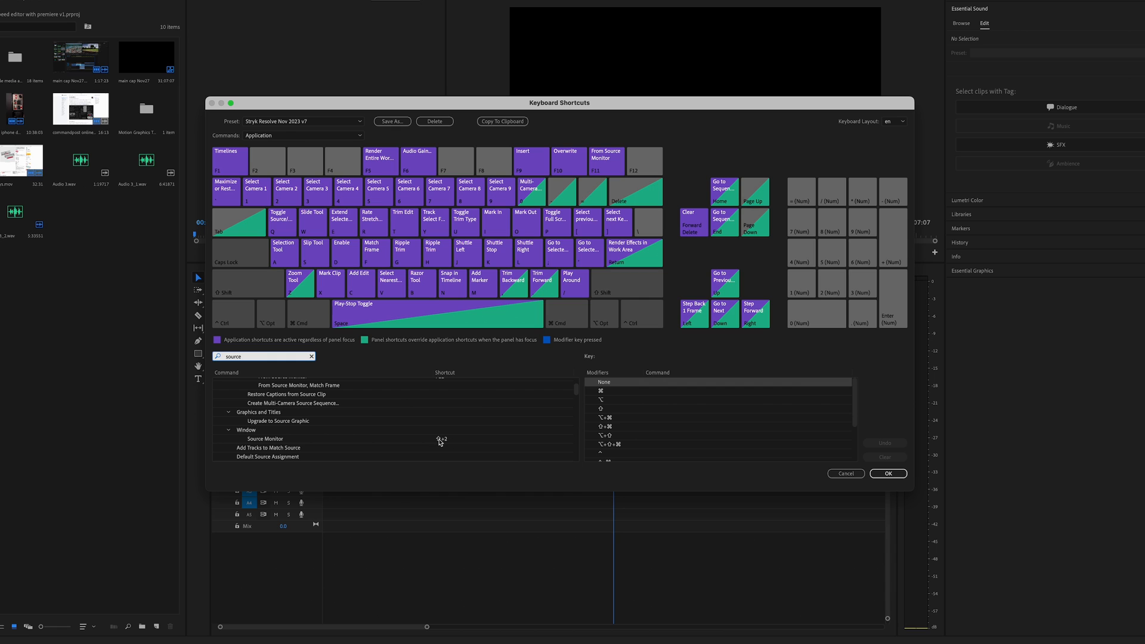
{"action": "left_click", "coordinate": [889, 474]}
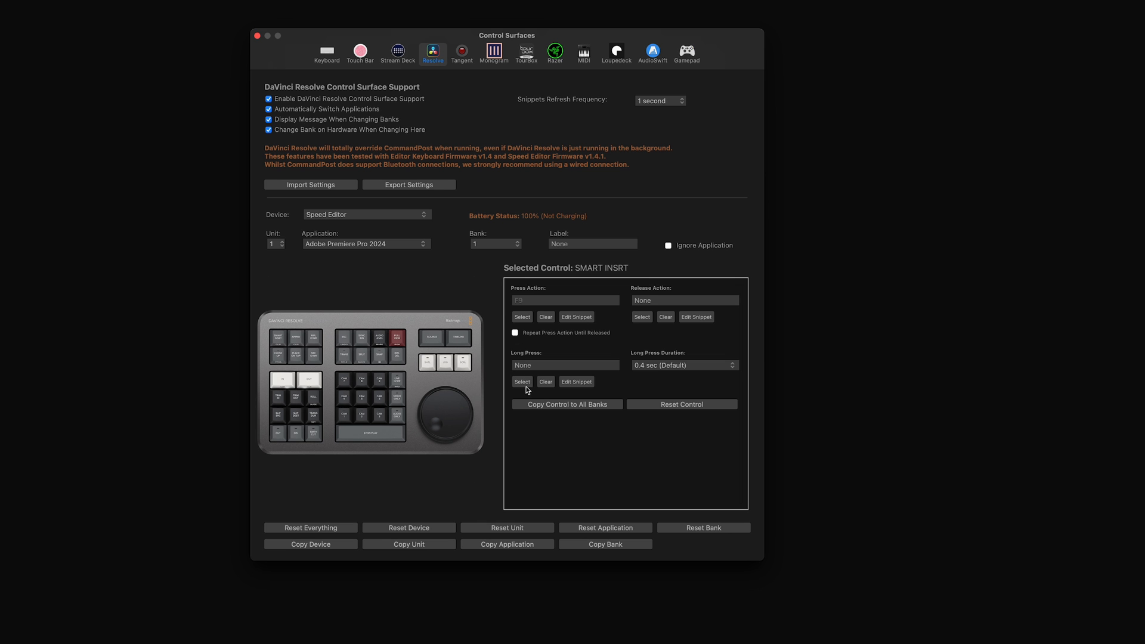
- Assign the SHIFT and 2 virtual keyboard press as SMART INSRT's long press action and test the shortcut in Premiere Pro
{"action": "left_click", "coordinate": [522, 382]}
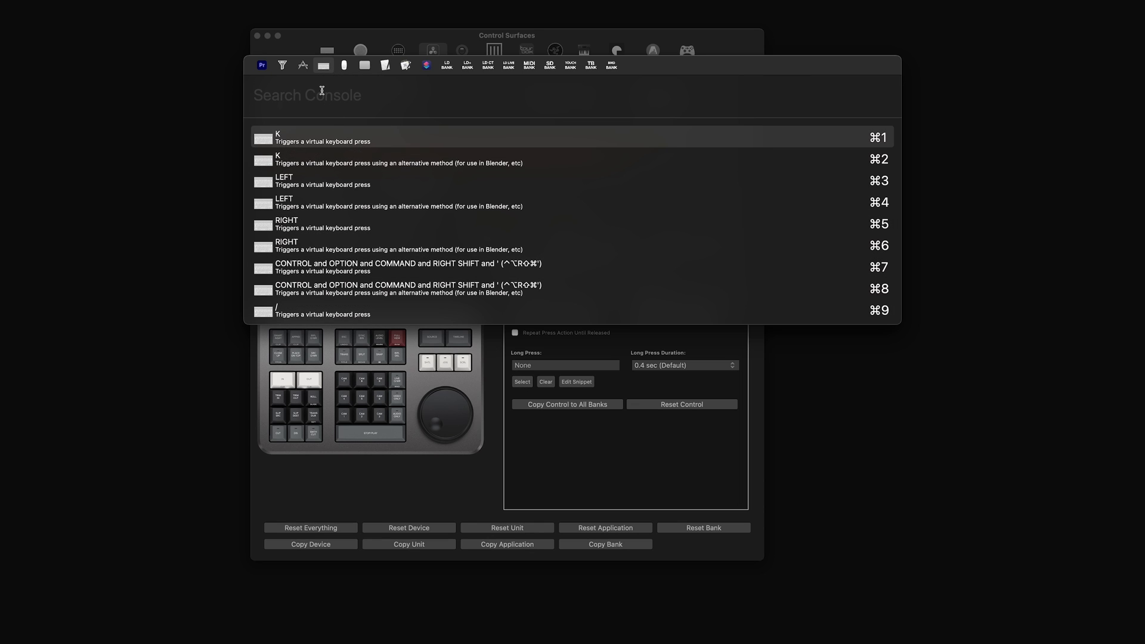
{"action": "type", "text": "shi"}
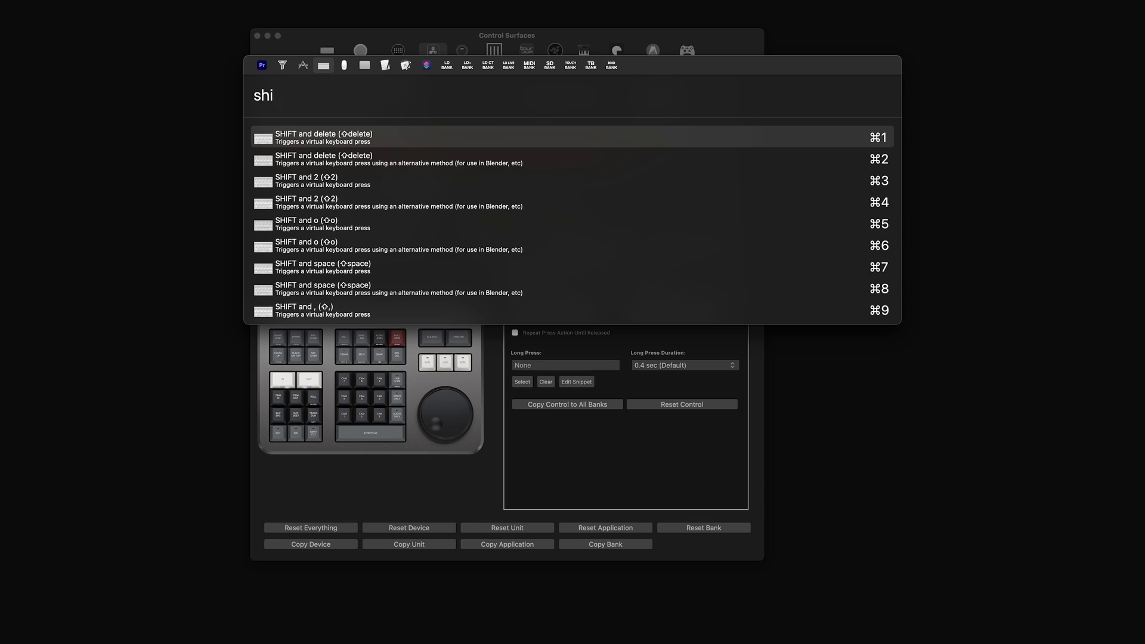
{"action": "type", "text": "ft and"}
{"action": "type", "text": "2"}
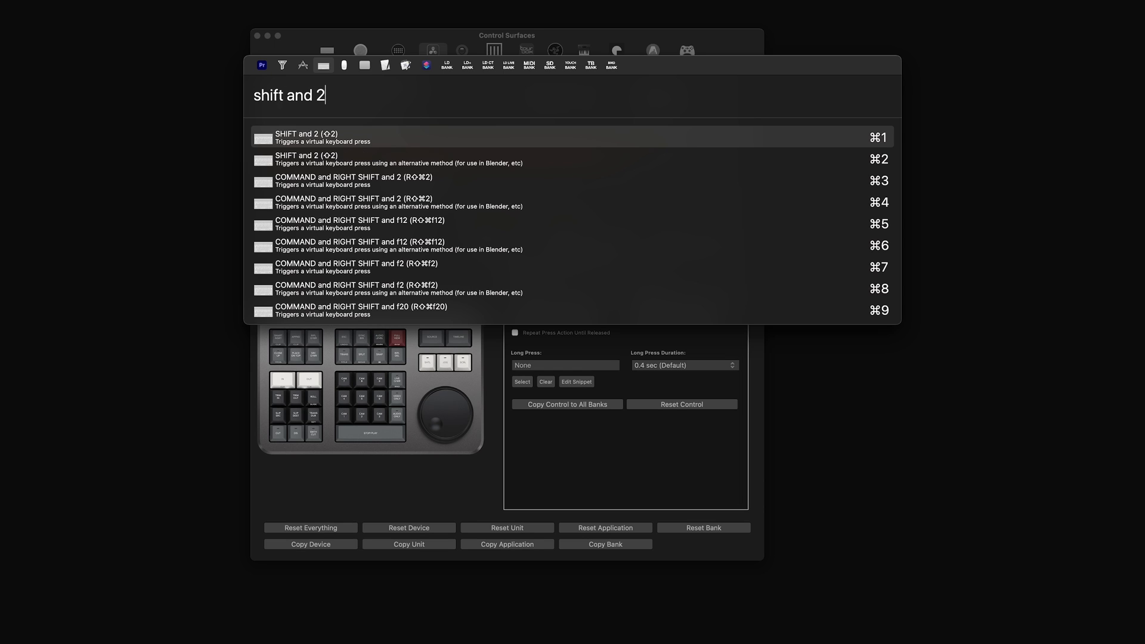
{"action": "key", "text": "Return"}
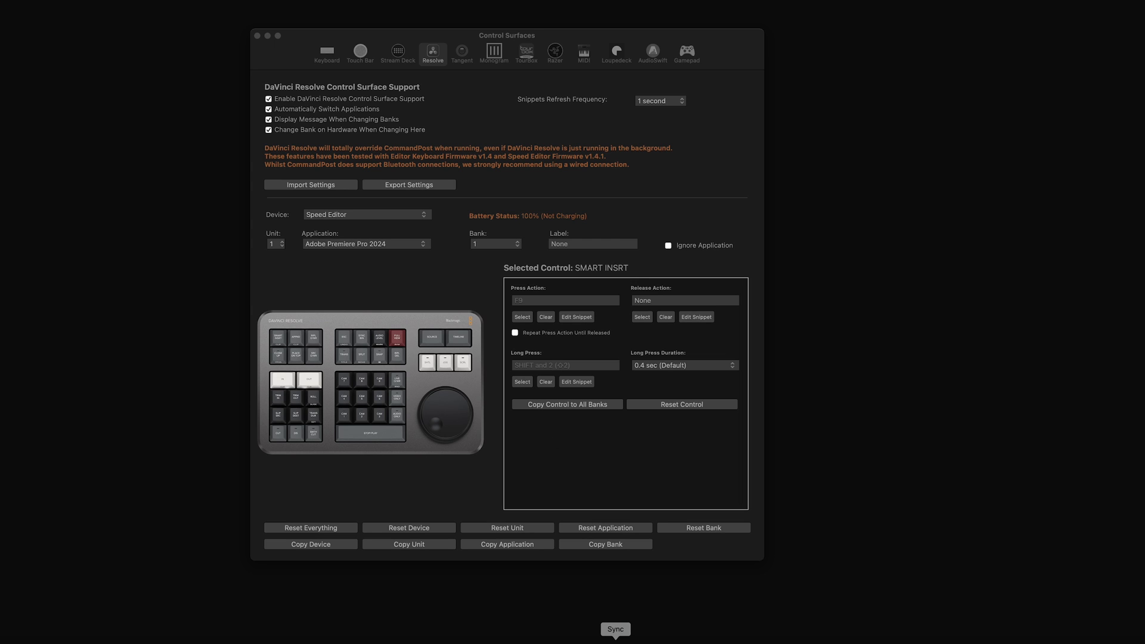
{"action": "left_click", "coordinate": [392, 642]}
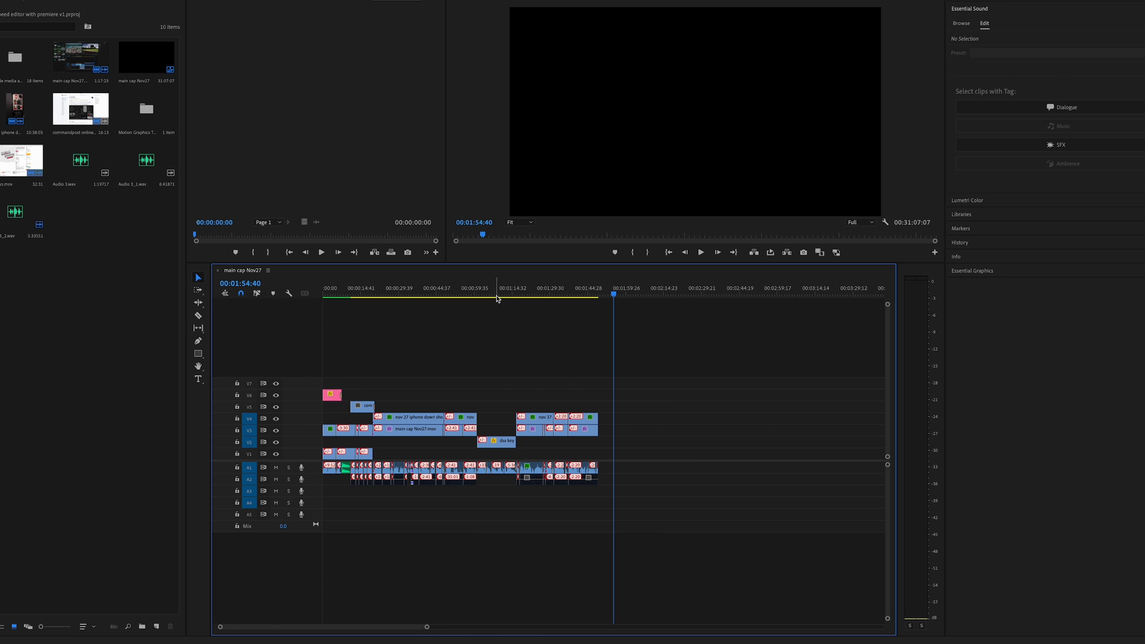
{"action": "key", "text": "shift+2"}
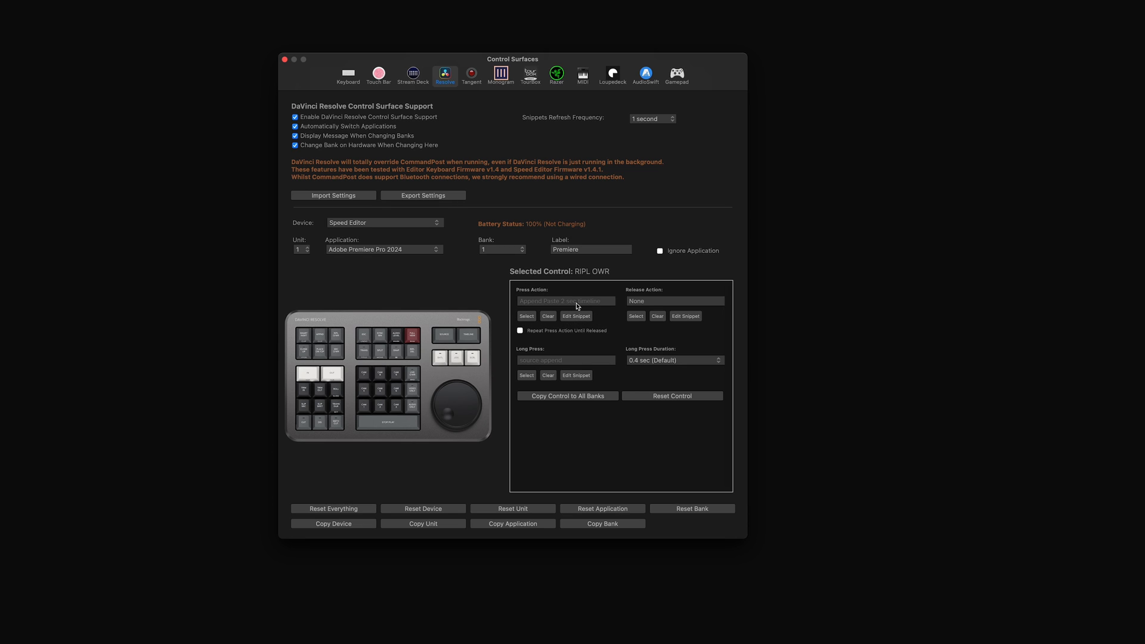
- Open the snippet behind the RIPL OWR key's press action and examine the shortcut triggered by each code line
{"action": "left_click", "coordinate": [584, 317]}
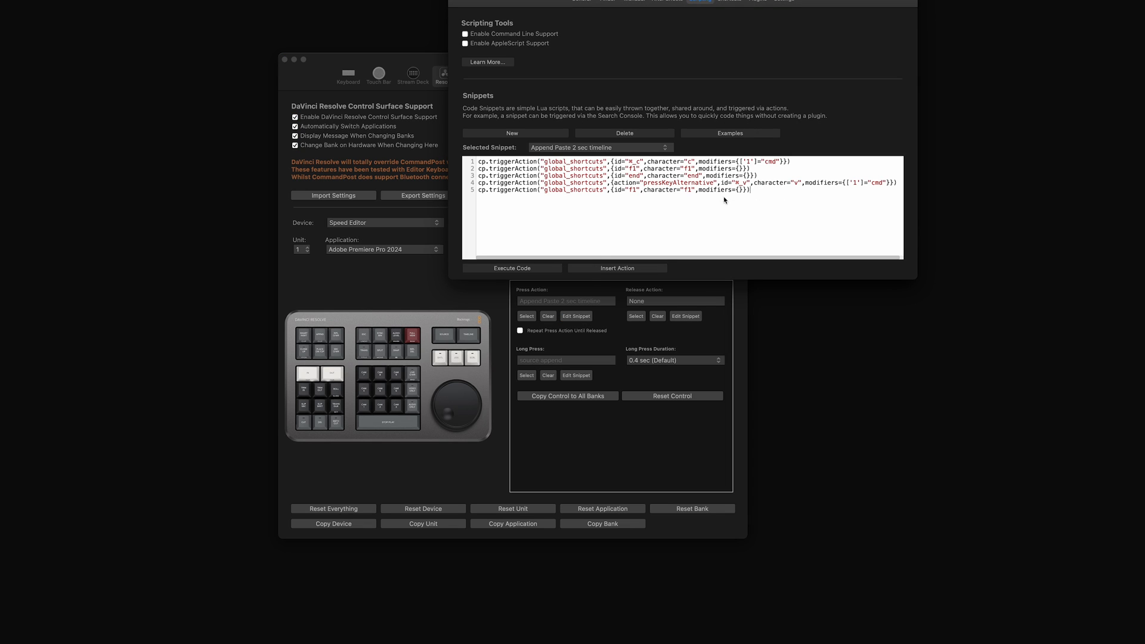
{"action": "left_click_drag", "start_coordinate": [726, 201], "coordinate": [632, 161]}
{"action": "left_click", "coordinate": [630, 162]}
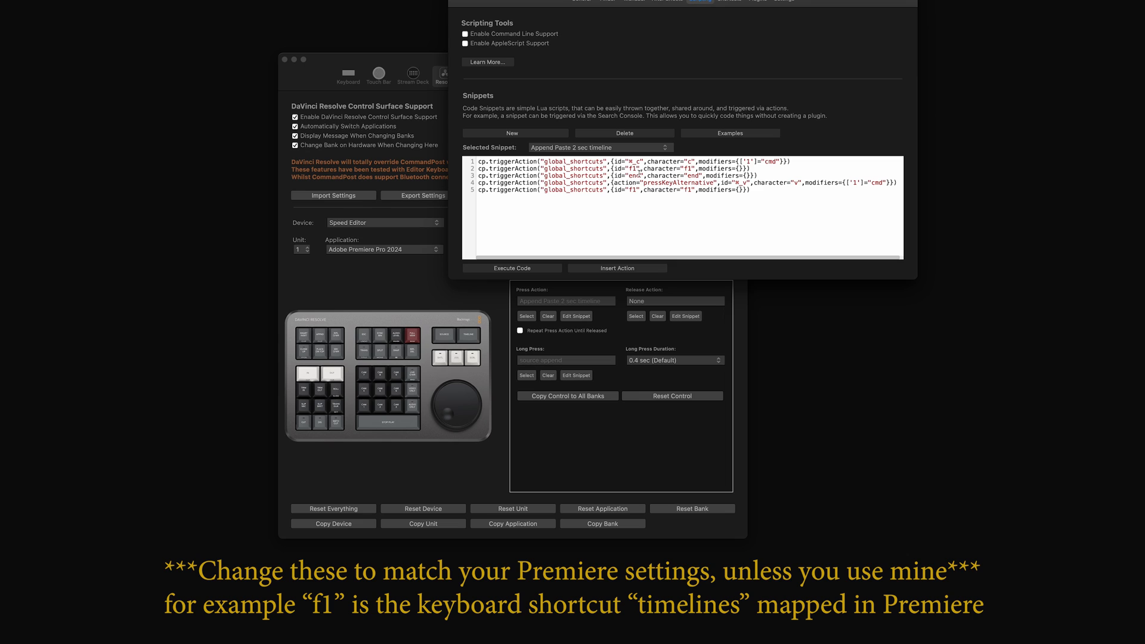
{"action": "double_click", "coordinate": [634, 176]}
{"action": "double_click", "coordinate": [660, 182]}
{"action": "left_click_drag", "start_coordinate": [622, 191], "coordinate": [701, 190]}
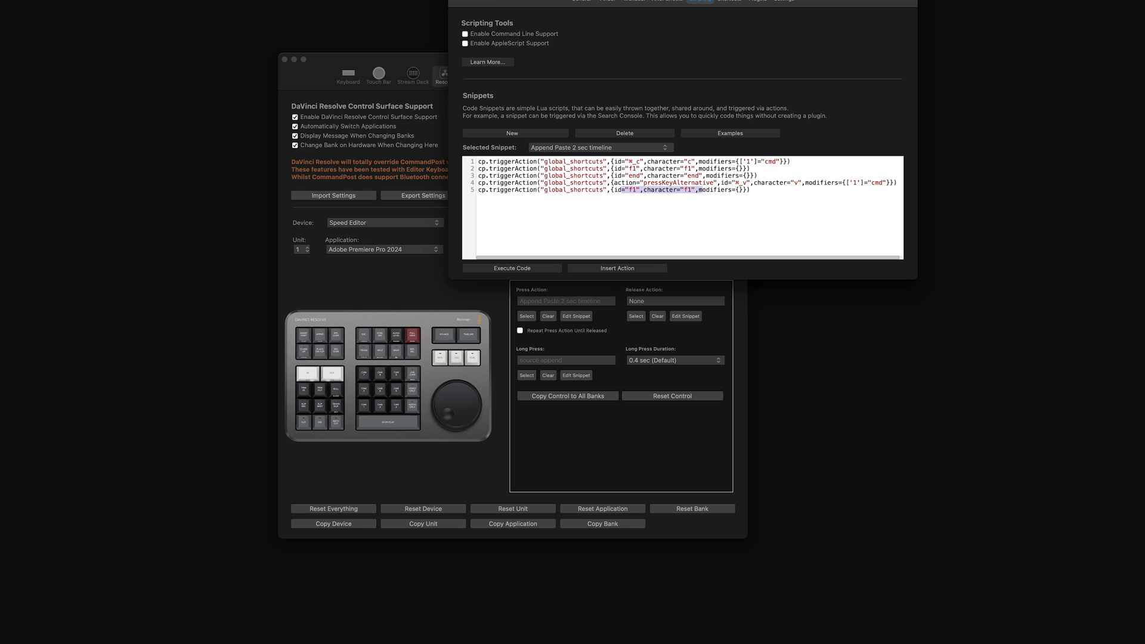
- Copy the snippet's entire code into a note in Notes for reference and return to the snippet editor
{"action": "key", "text": "super+a"}
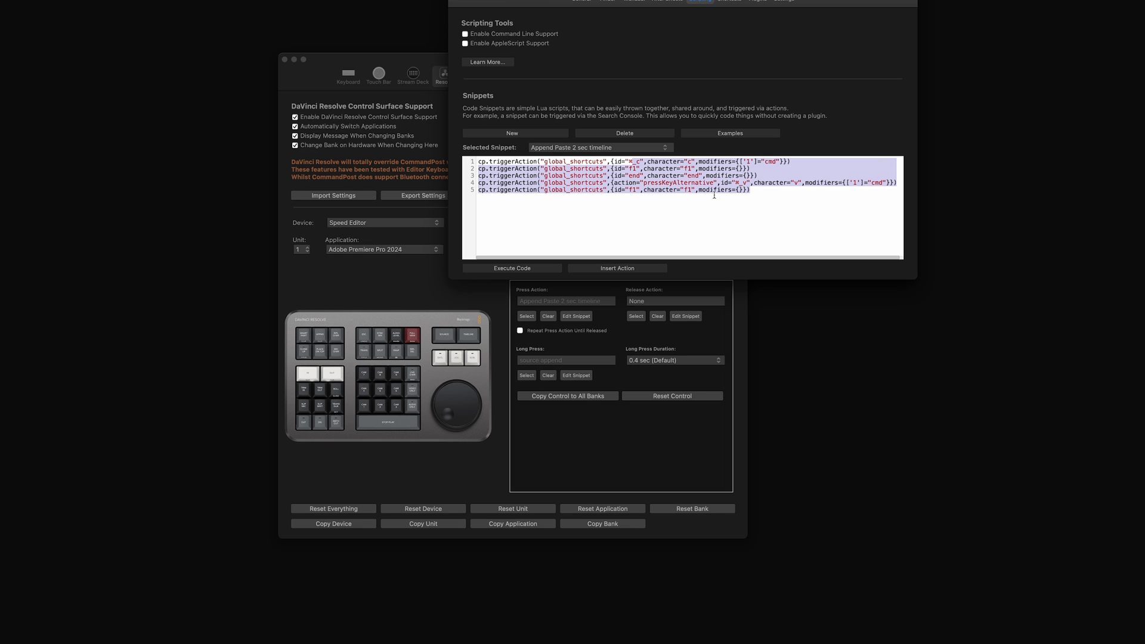
{"action": "left_click", "coordinate": [714, 195]}
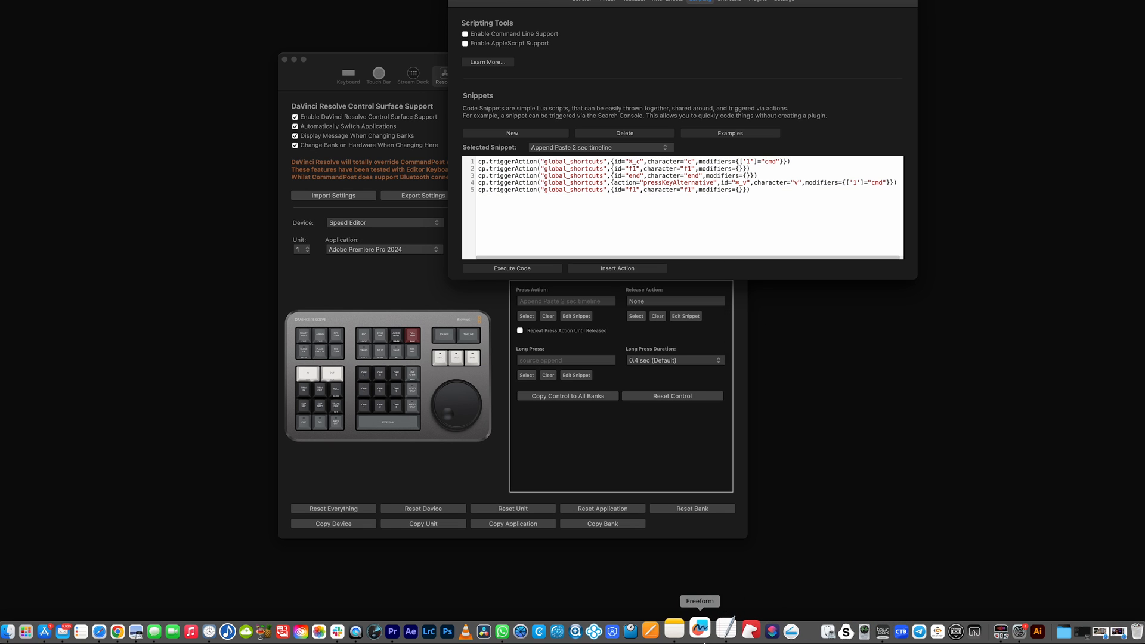
{"action": "left_click", "coordinate": [674, 629]}
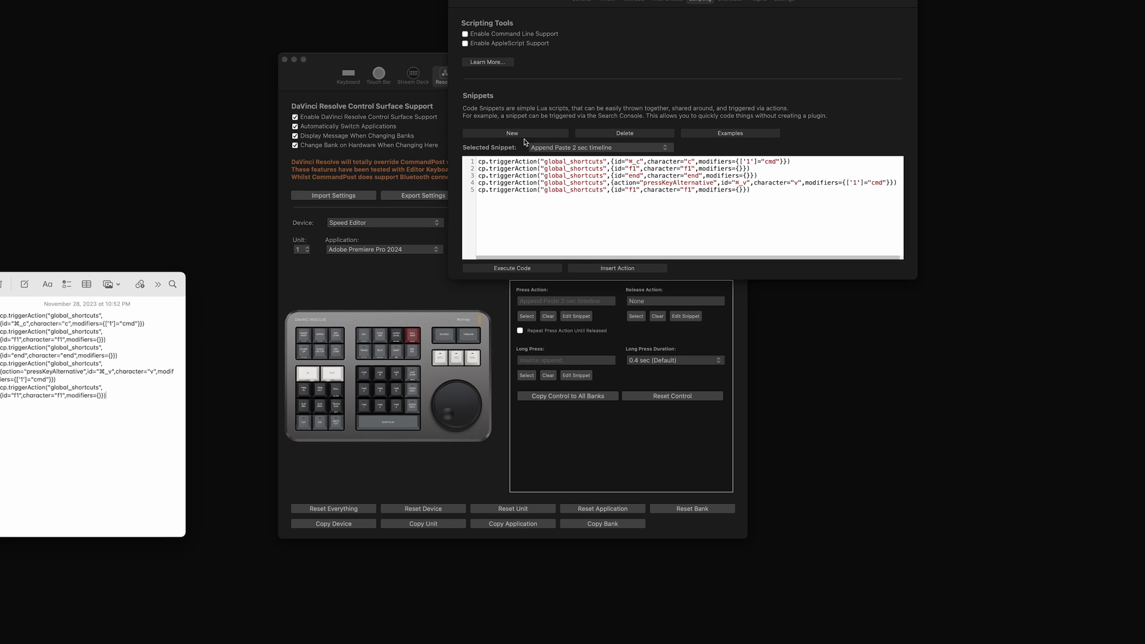
{"action": "left_click", "coordinate": [520, 220]}
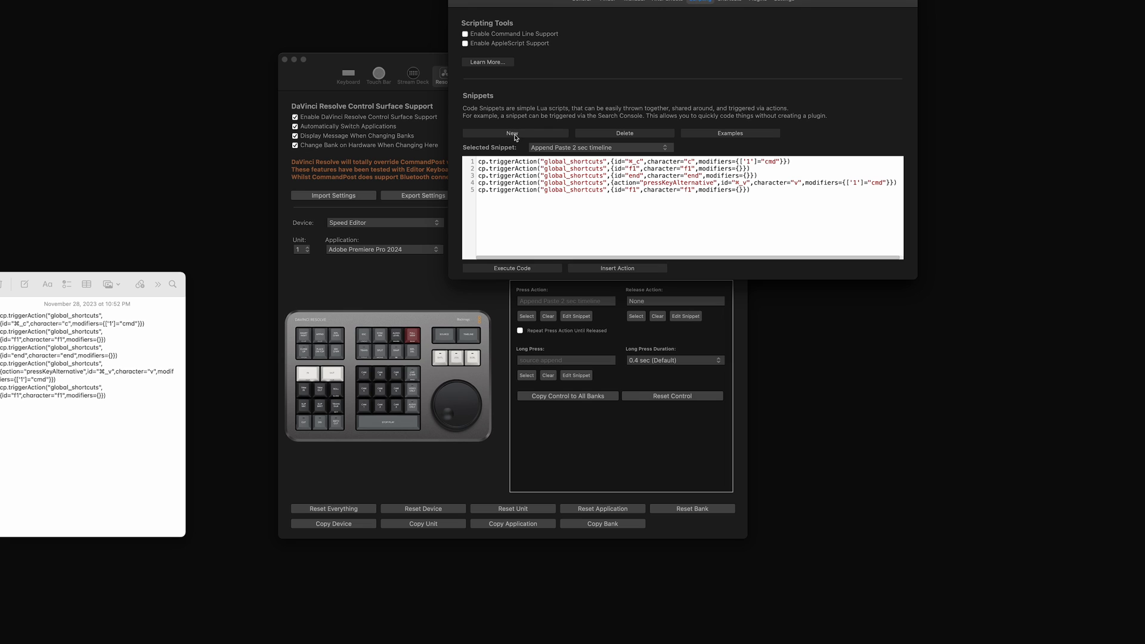
- Create a new snippet labelled "append paste test"
{"action": "left_click", "coordinate": [516, 134]}
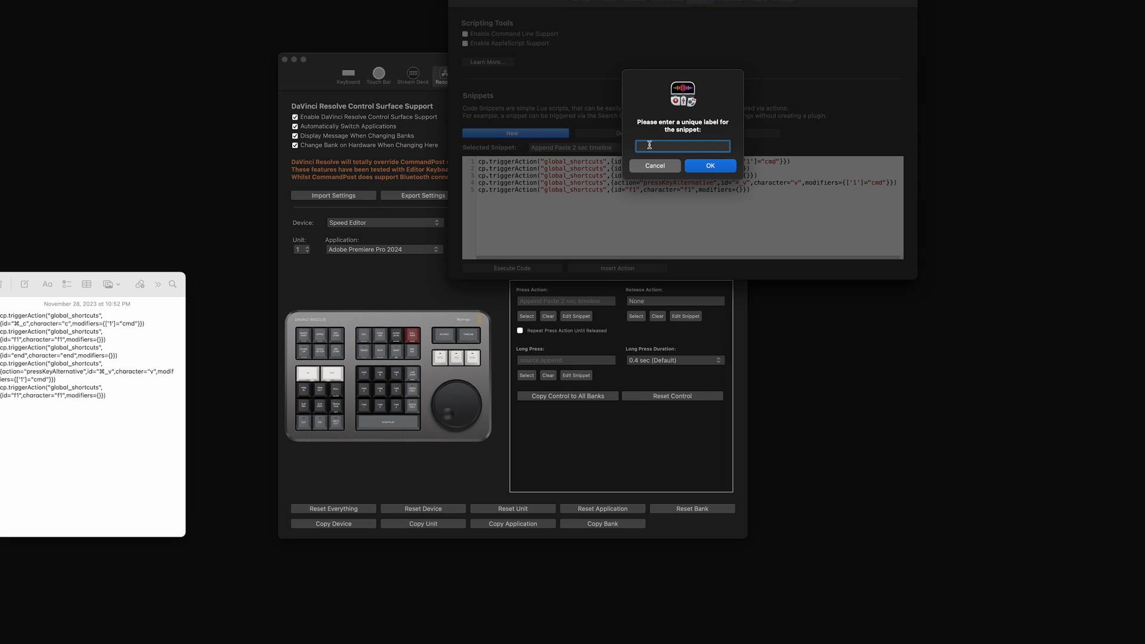
{"action": "type", "text": "appm"}
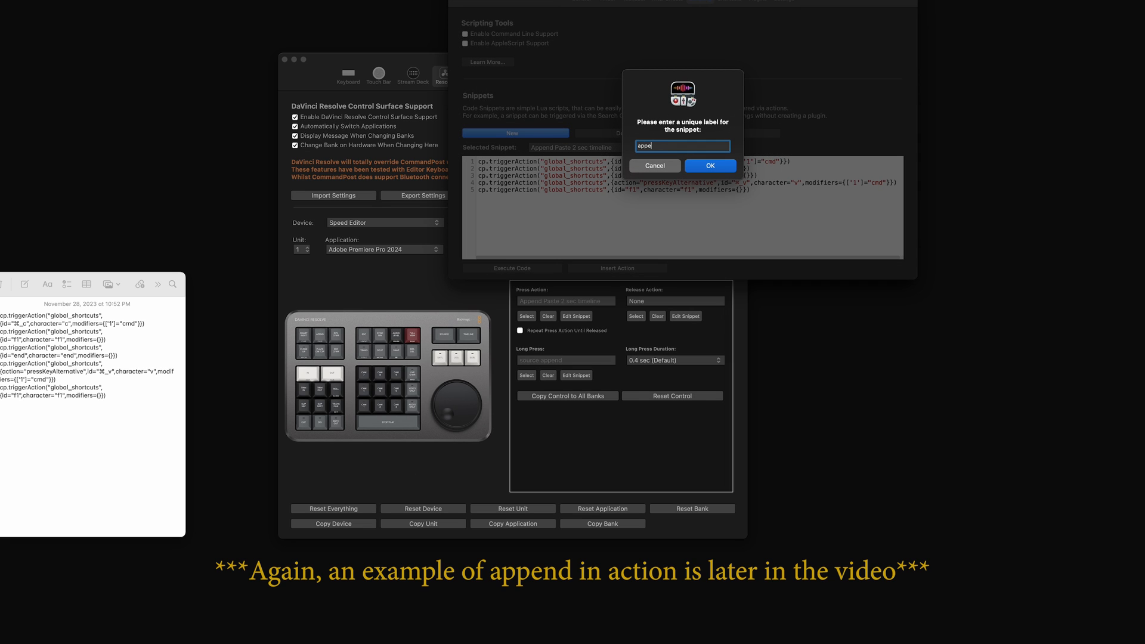
{"action": "type", "text": "nd paste test"}
{"action": "key", "text": "Return"}
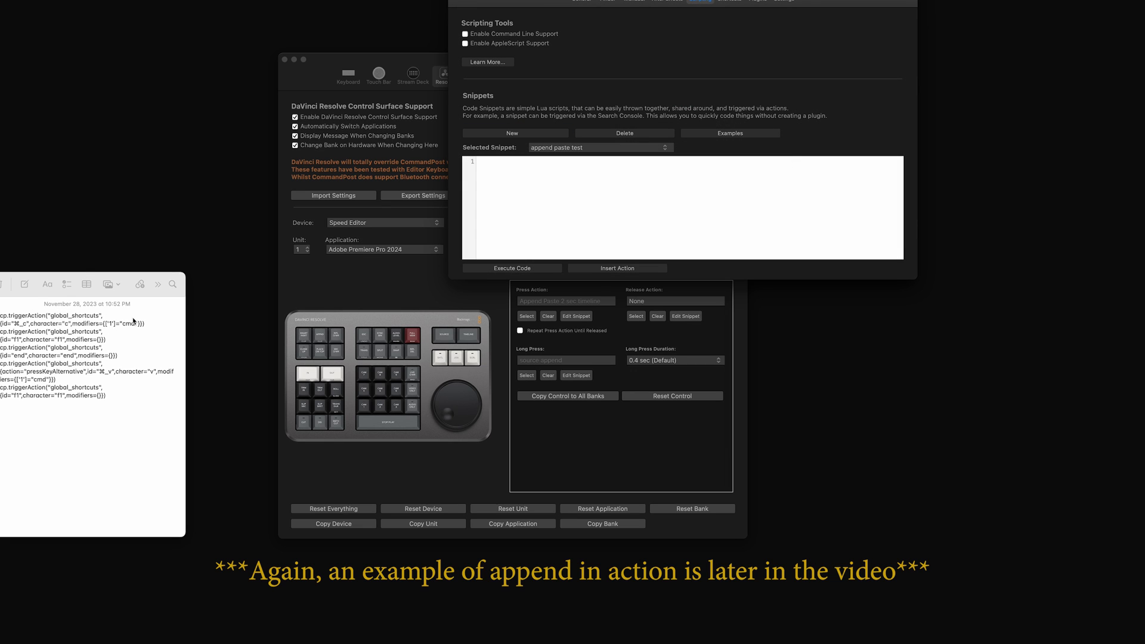
- Insert the COMMAND and c virtual keyboard press as the first code line of the append paste test snippet
{"action": "left_click", "coordinate": [619, 269]}
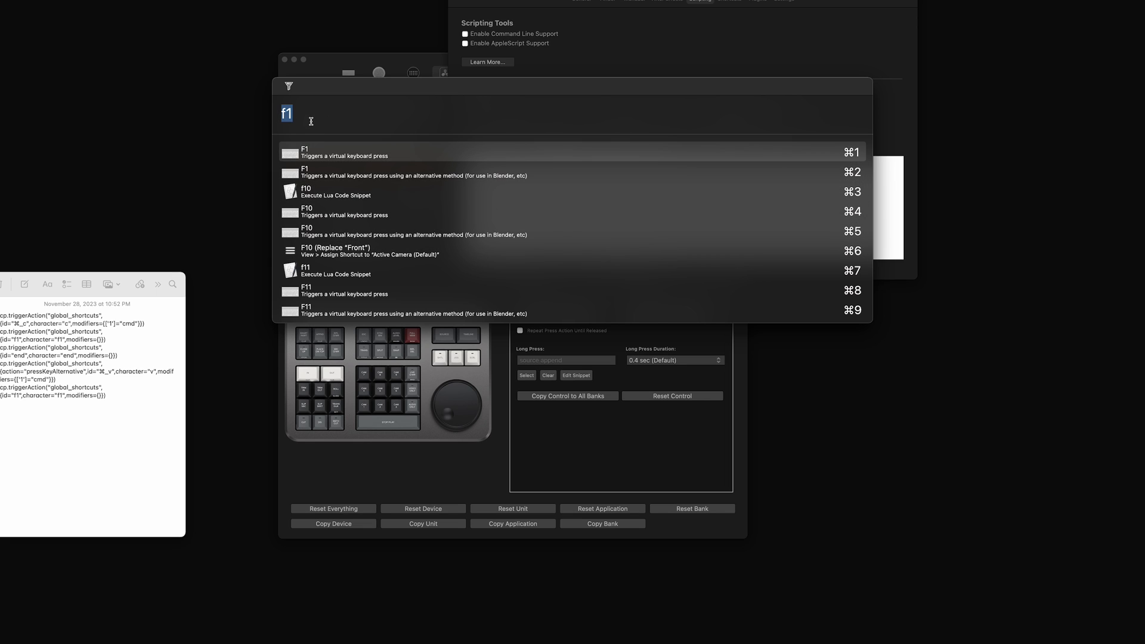
{"action": "type", "text": "comma"}
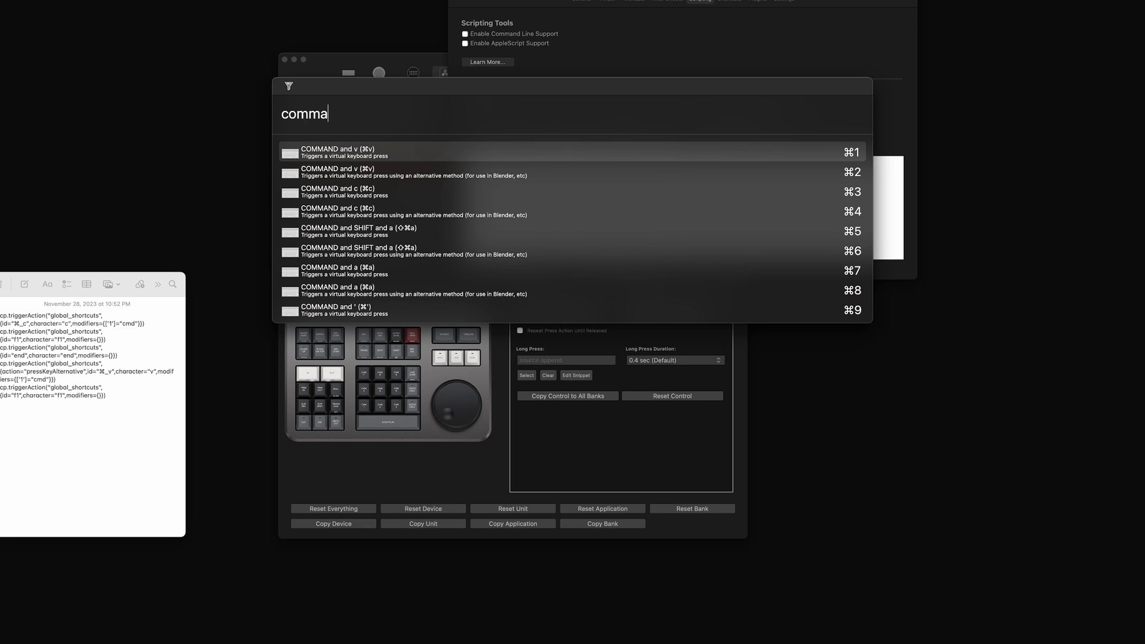
{"action": "type", "text": "nd and c"}
{"action": "key", "text": "Return"}
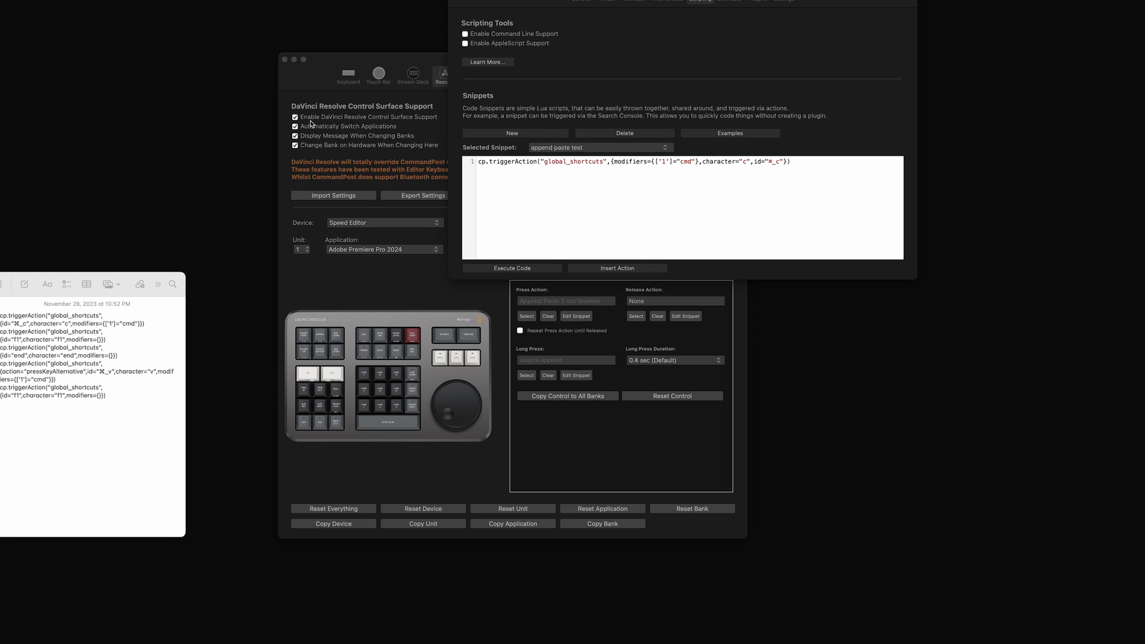
{"action": "left_click", "coordinate": [794, 161]}
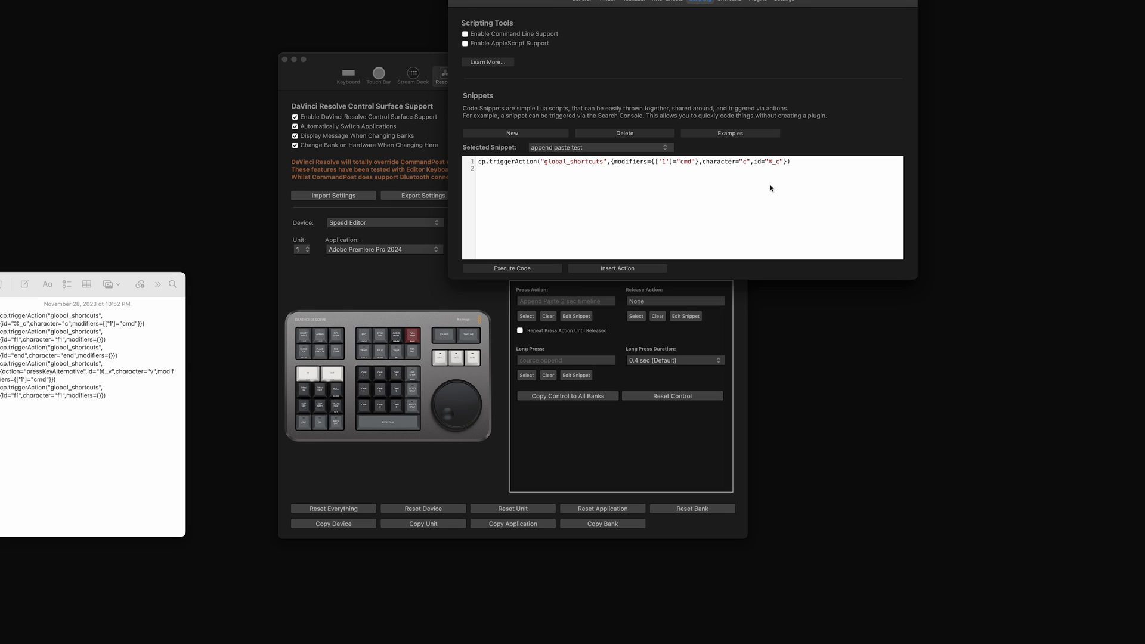
- Insert the F1 and END virtual keyboard presses as the snippet's second and third code lines
{"action": "left_click", "coordinate": [658, 272]}
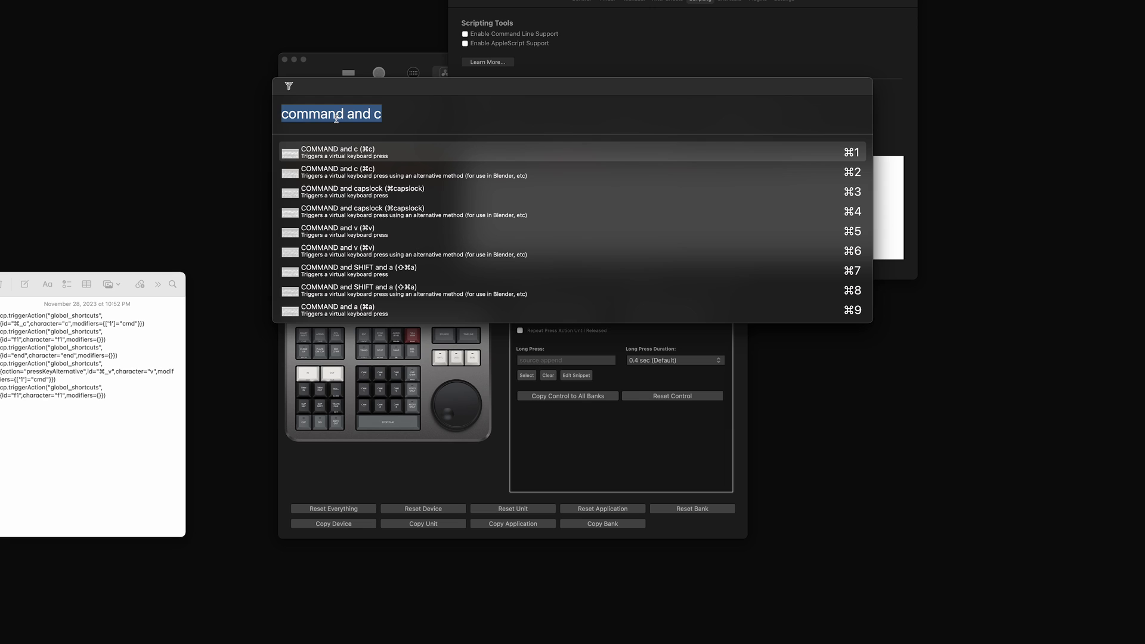
{"action": "type", "text": "f1"}
{"action": "key", "text": "Return"}
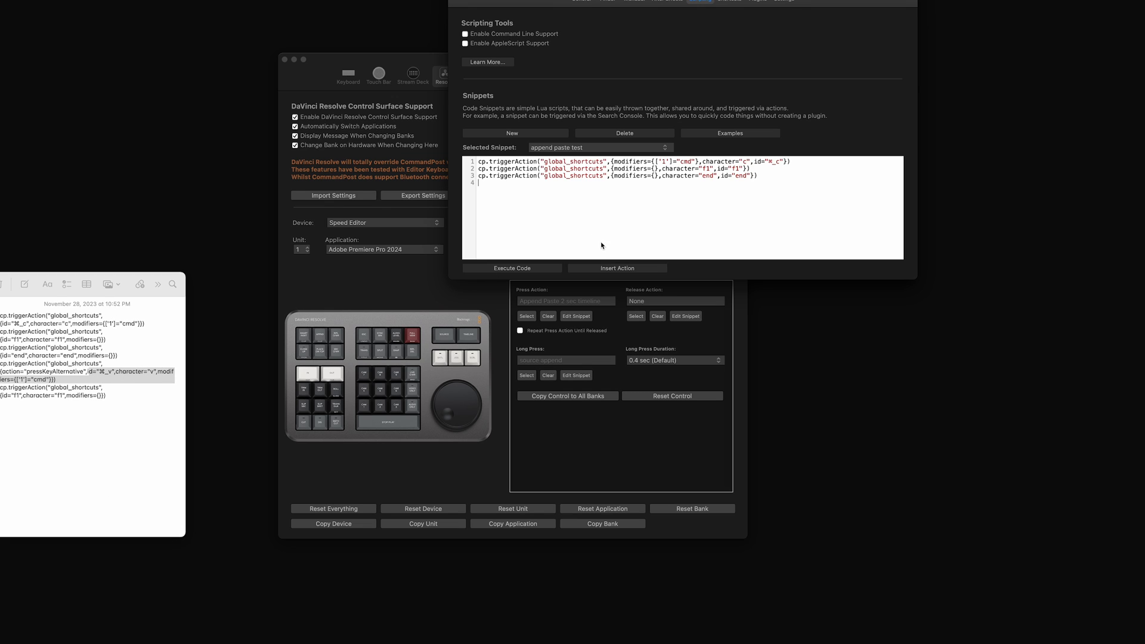
- Insert the COMMAND and v virtual keyboard press as the fourth code line and start a new line
{"action": "left_click", "coordinate": [605, 267]}
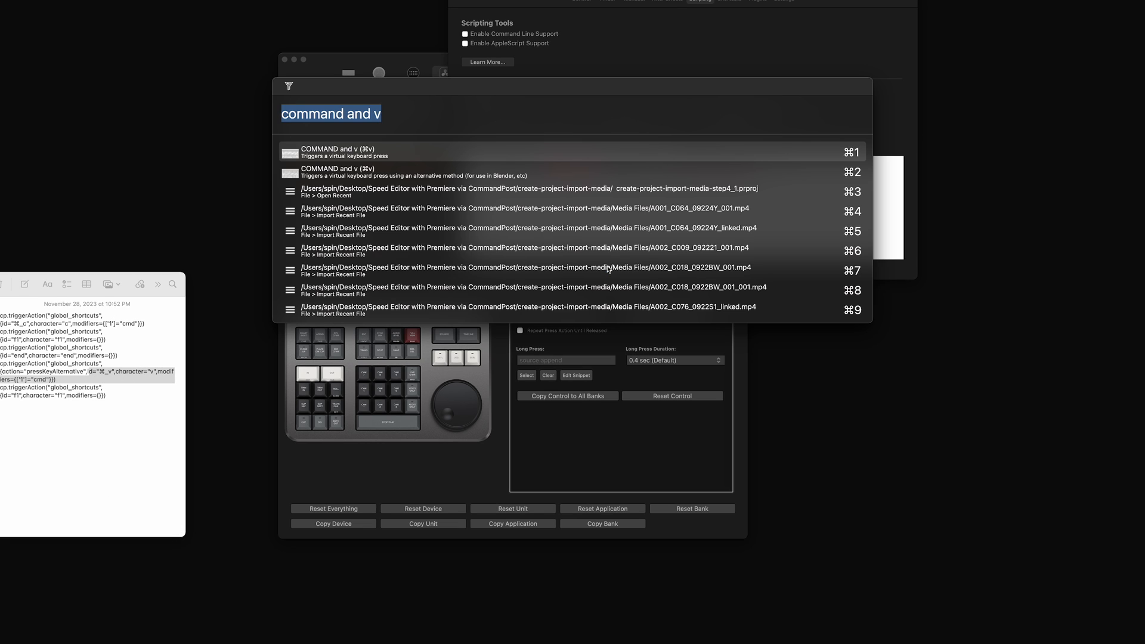
{"action": "triple_click", "coordinate": [339, 118]}
{"action": "type", "text": "c"}
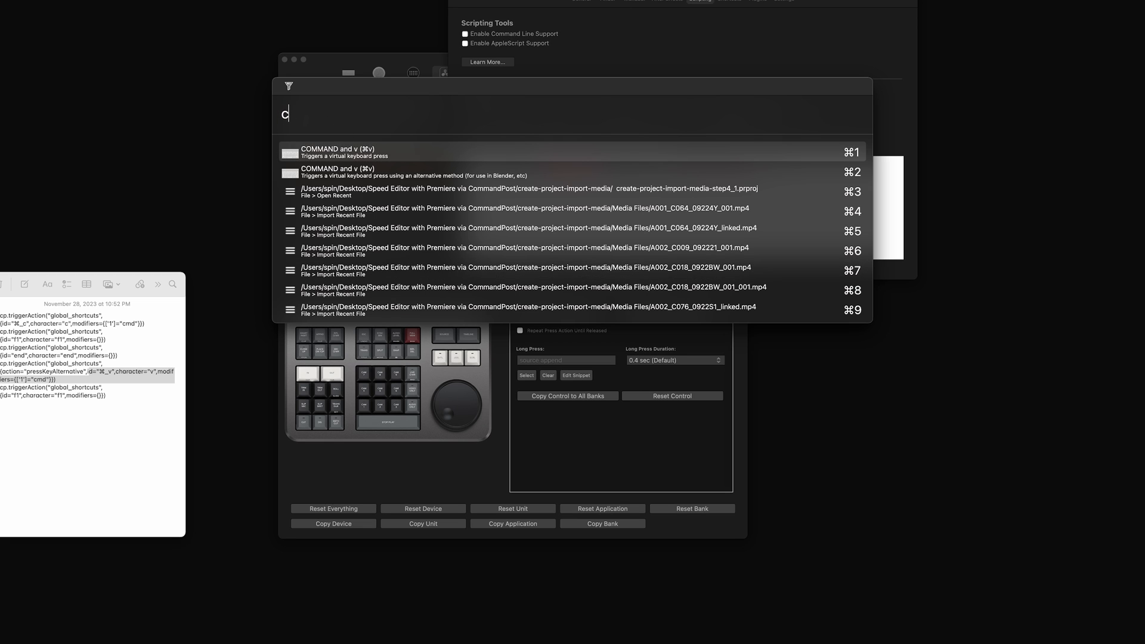
{"action": "type", "text": "ommand and v"}
{"action": "key", "text": "Return"}
{"action": "left_click", "coordinate": [808, 185]}
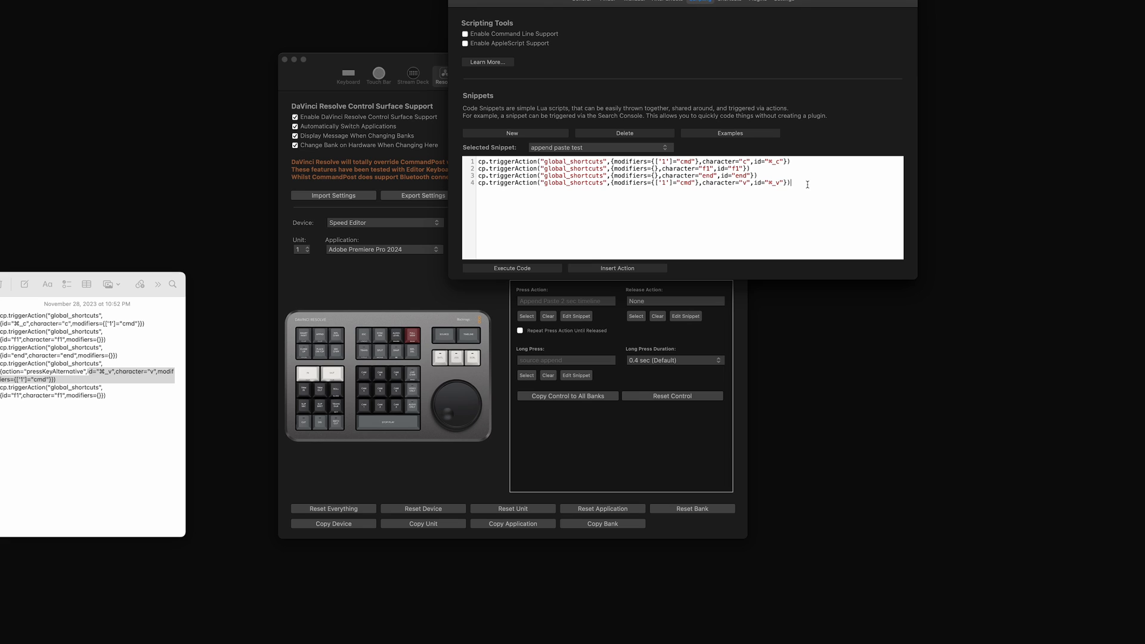
{"action": "key", "text": "Return"}
- Following the last line of the reference note, insert the F1 virtual keyboard press as line five and review the code
{"action": "left_click", "coordinate": [62, 399]}
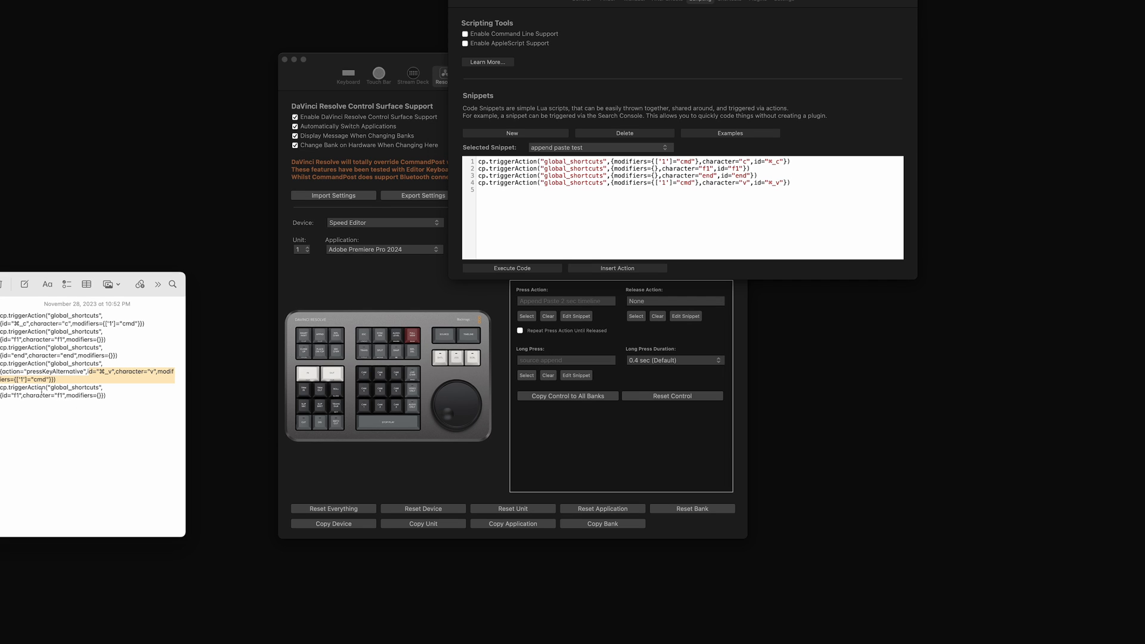
{"action": "left_click_drag", "start_coordinate": [38, 387], "coordinate": [153, 401]}
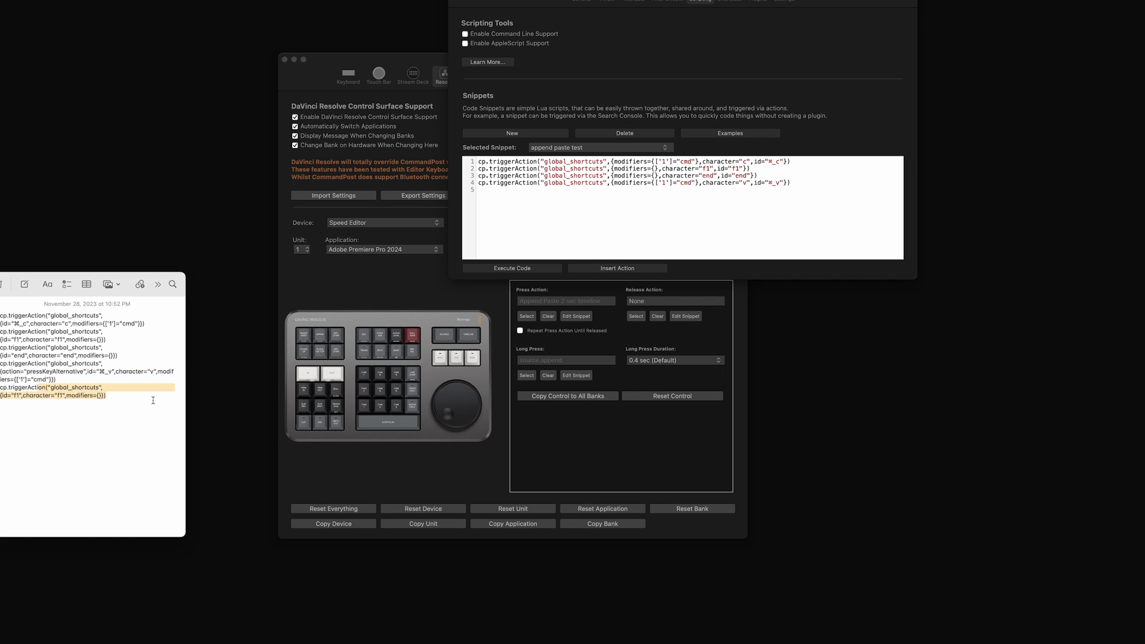
{"action": "left_click", "coordinate": [678, 207]}
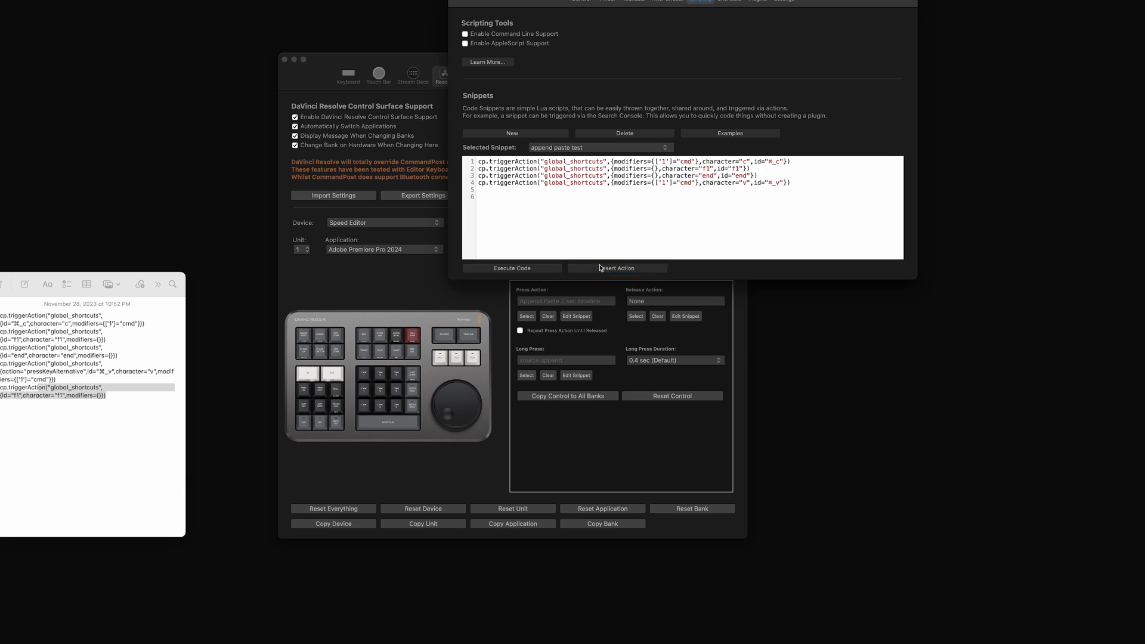
{"action": "left_click", "coordinate": [599, 267]}
{"action": "type", "text": "f1"}
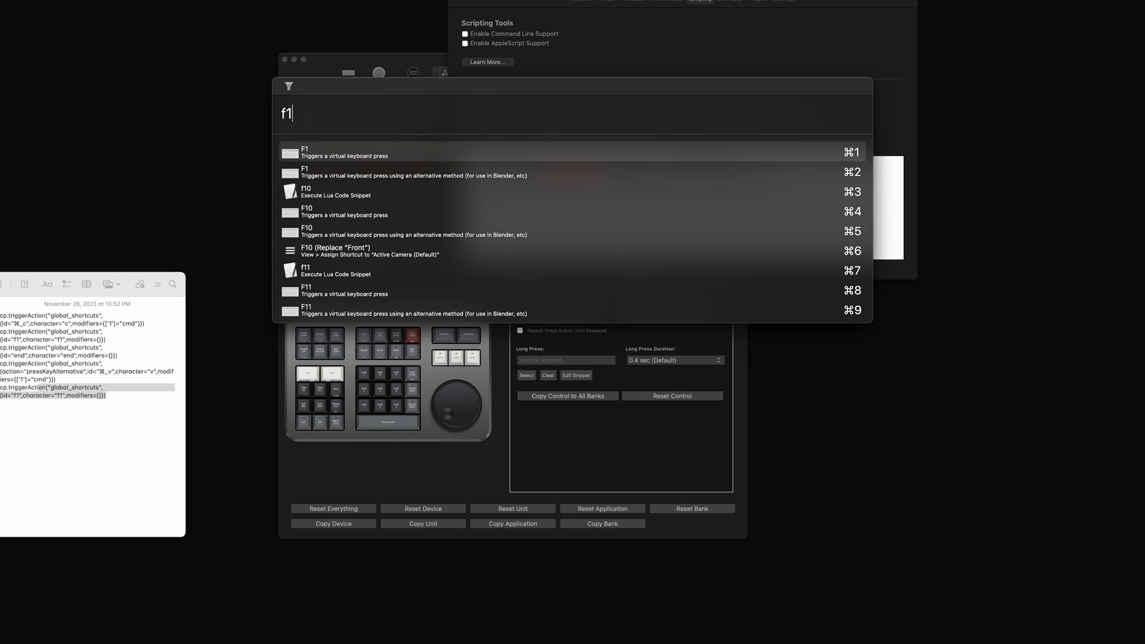
{"action": "key", "text": "Return"}
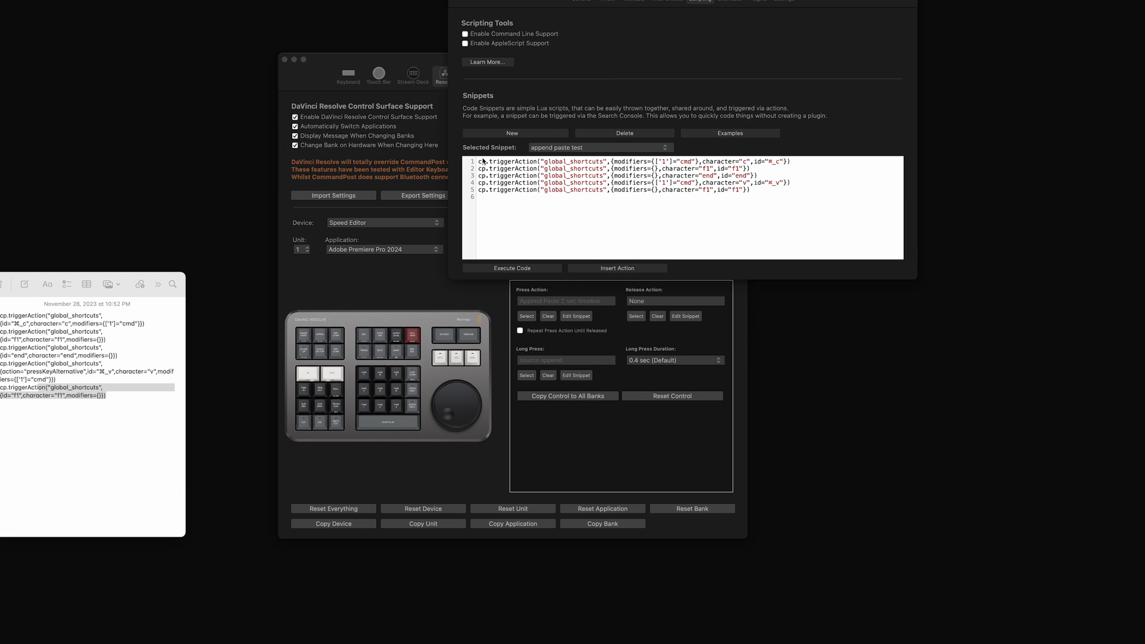
{"action": "left_click_drag", "start_coordinate": [479, 161], "coordinate": [740, 202]}
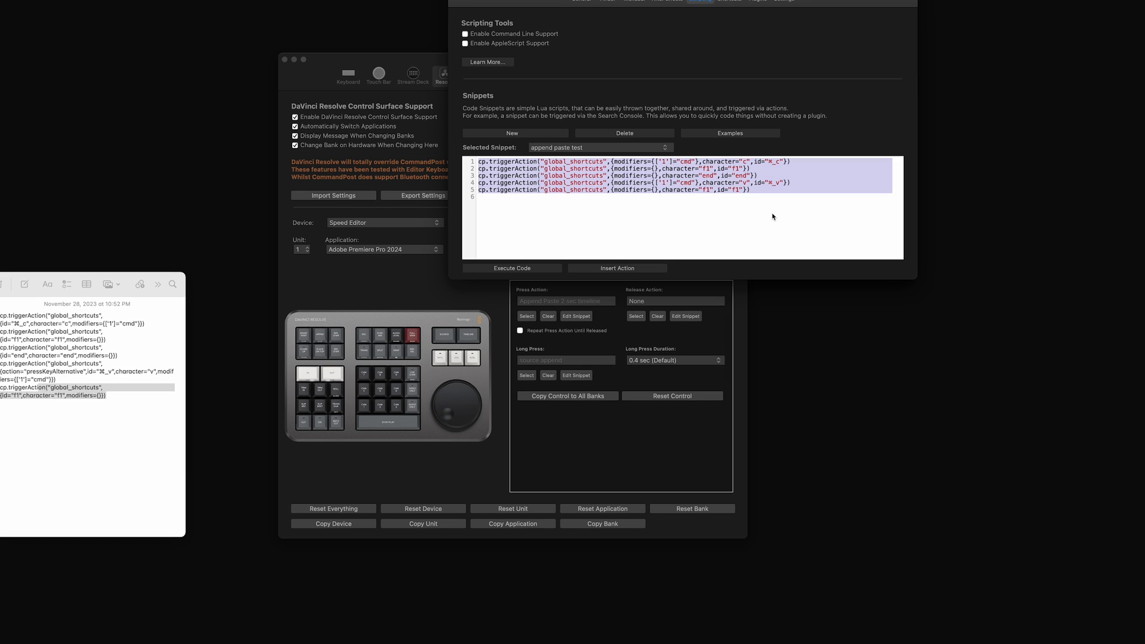
{"action": "left_click", "coordinate": [732, 235]}
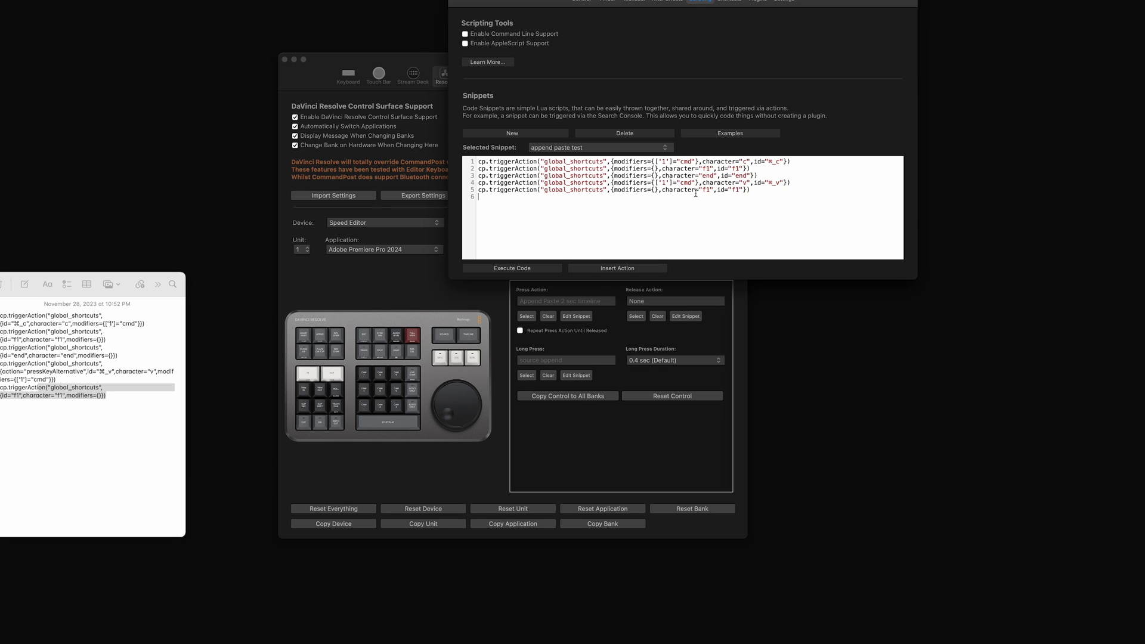
{"action": "left_click_drag", "start_coordinate": [695, 193], "coordinate": [753, 189]}
{"action": "left_click", "coordinate": [649, 235]}
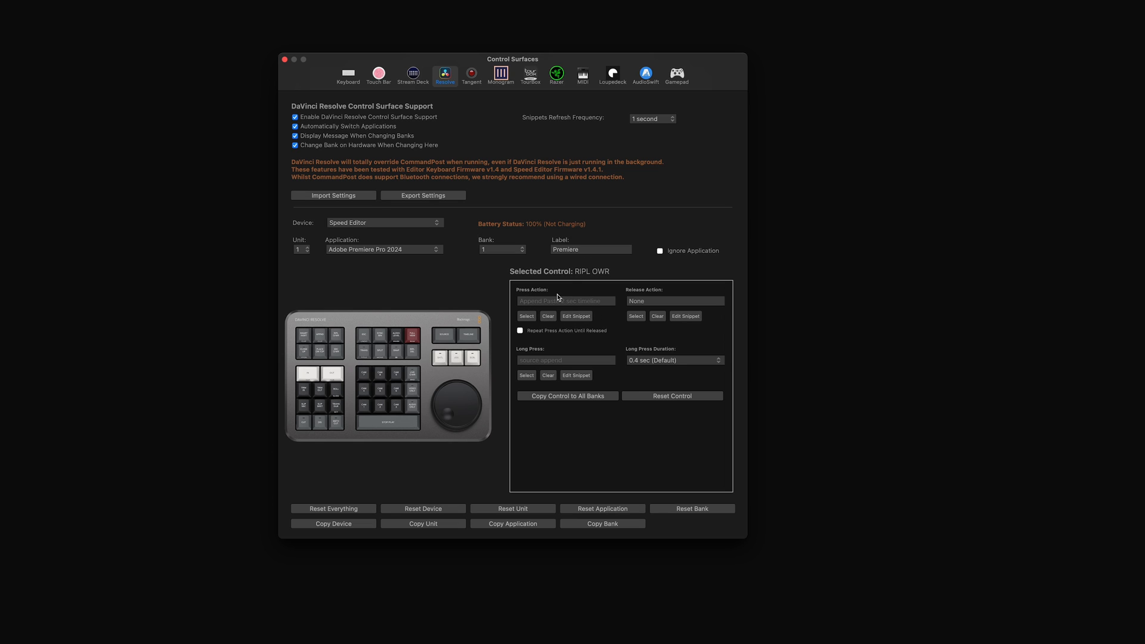
- Assign the append paste test snippet as RIPL OWR's press action and open its code to check it
{"action": "left_click", "coordinate": [528, 316]}
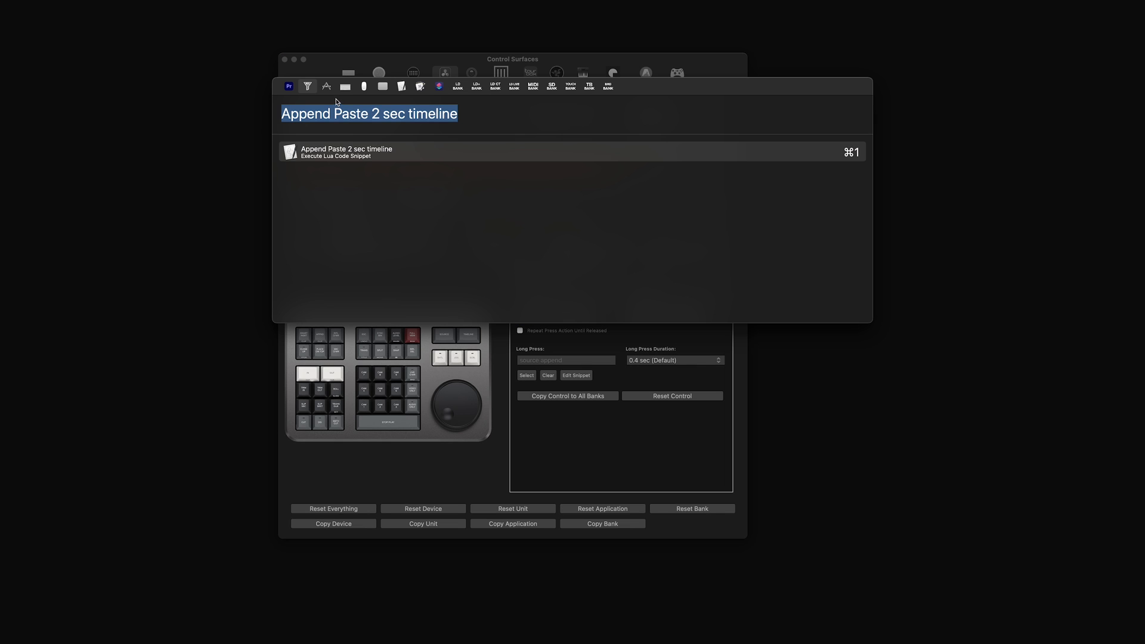
{"action": "key", "text": "BackSpace"}
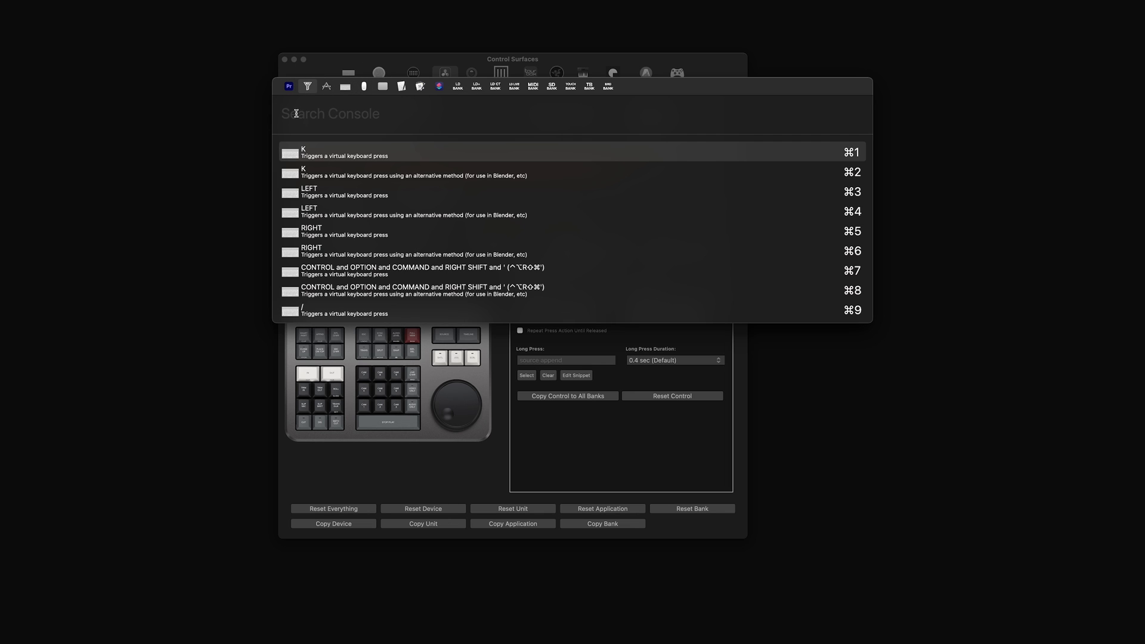
{"action": "type", "text": "append"}
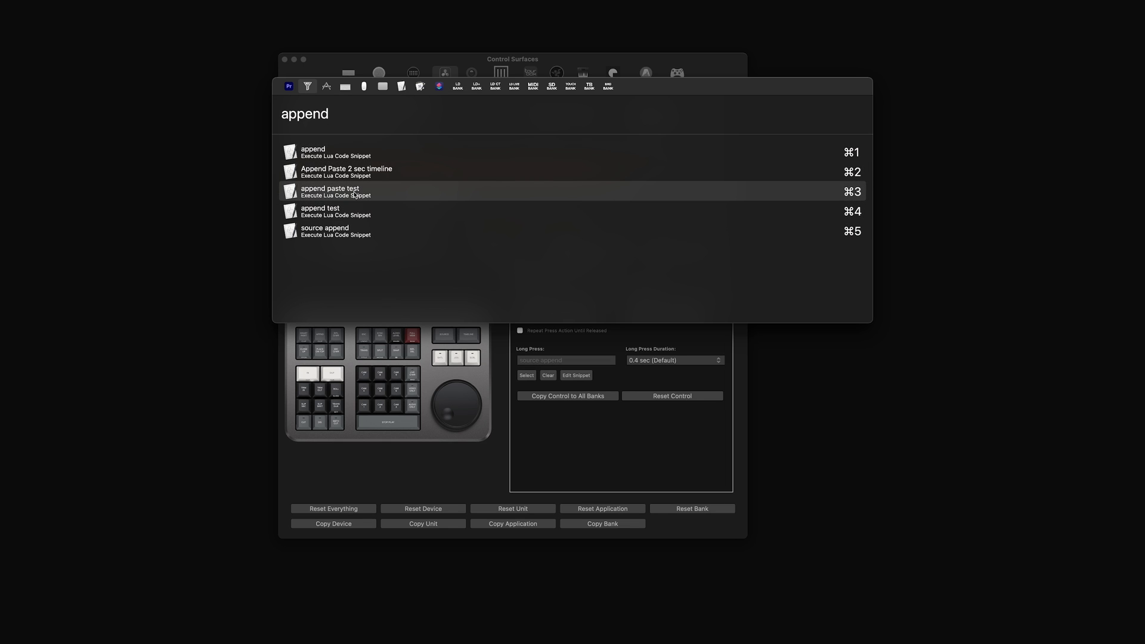
{"action": "left_click", "coordinate": [382, 196]}
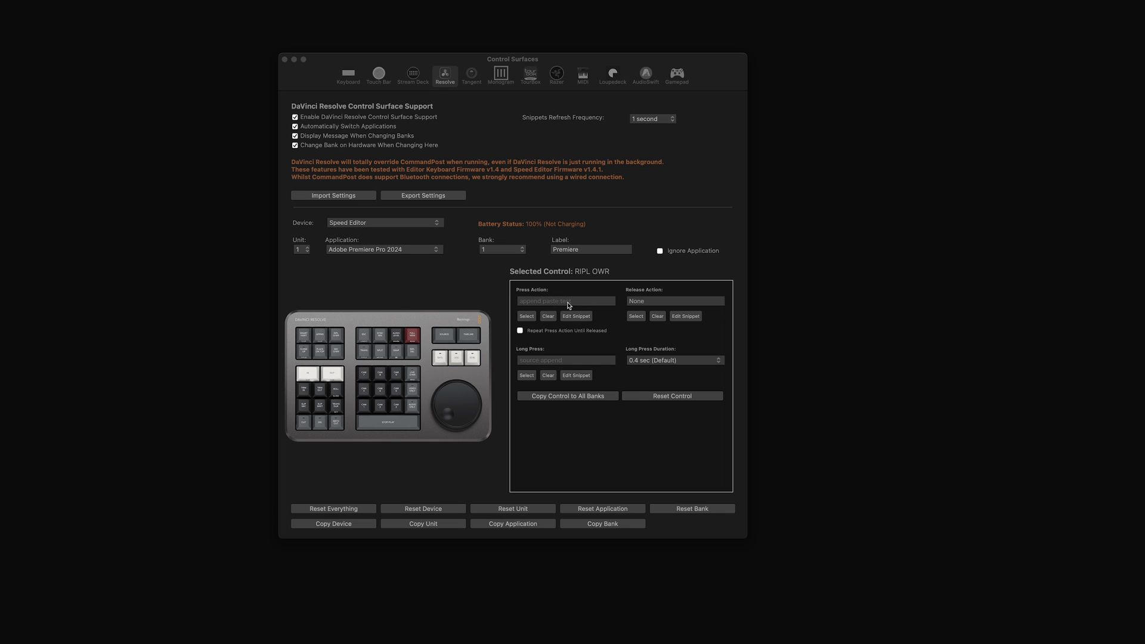
{"action": "left_click", "coordinate": [577, 317]}
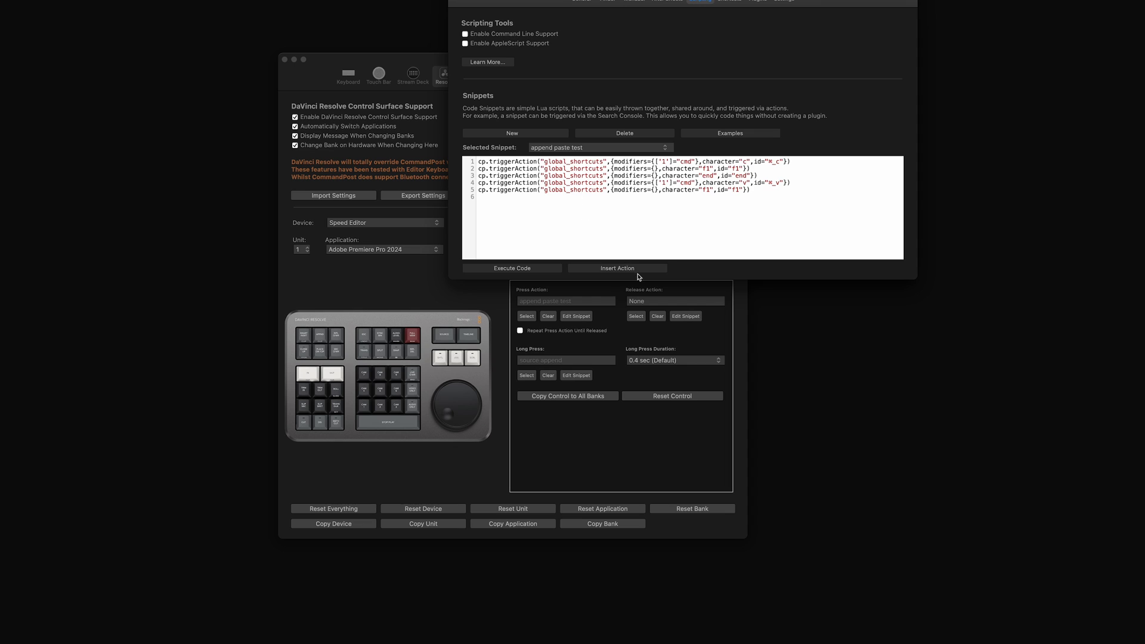
{"action": "left_click", "coordinate": [622, 410]}
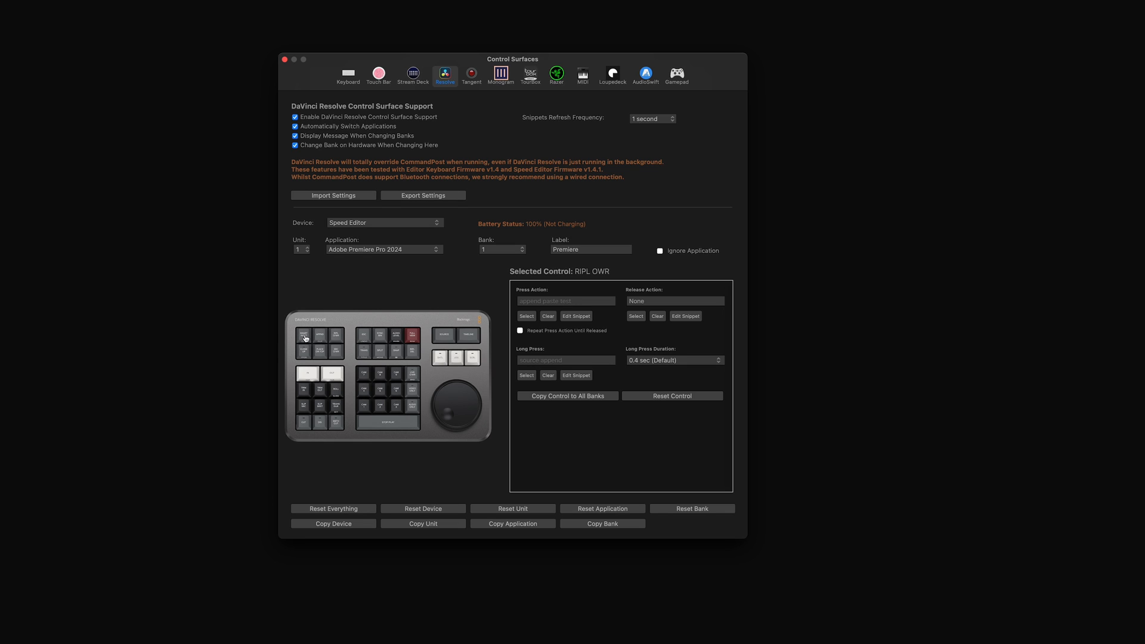
- Examine the press and long press shortcuts assigned to the TRANS, ESC, SHTL, JOG and SCRL keys
{"action": "left_click", "coordinate": [323, 351]}
{"action": "left_click", "coordinate": [364, 353]}
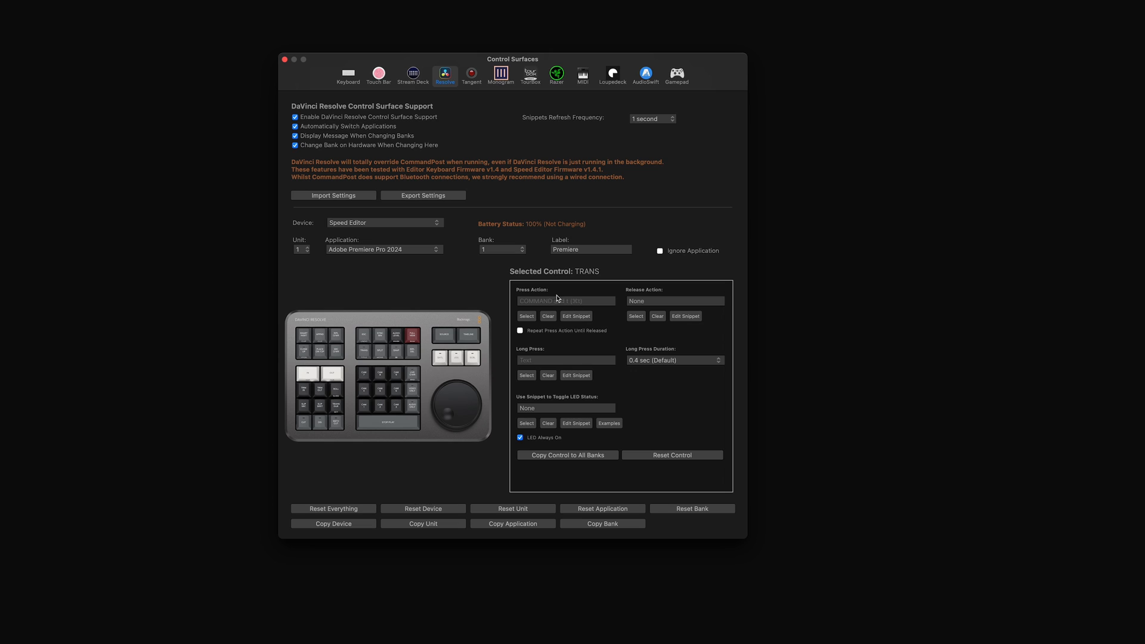
{"action": "left_click", "coordinate": [365, 336]}
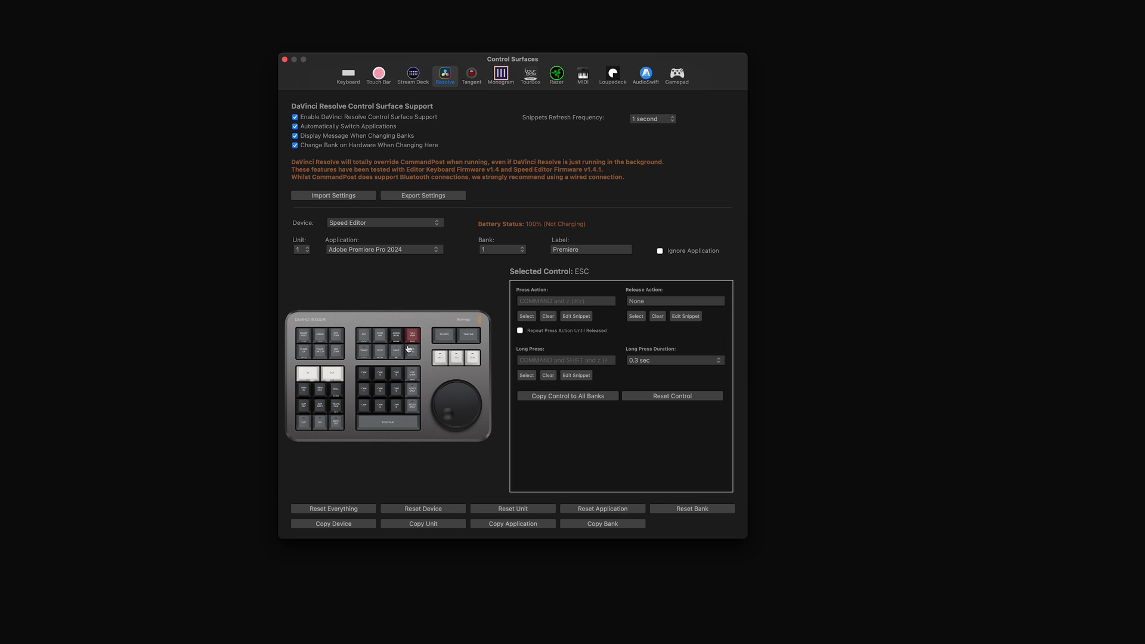
{"action": "left_click", "coordinate": [442, 356]}
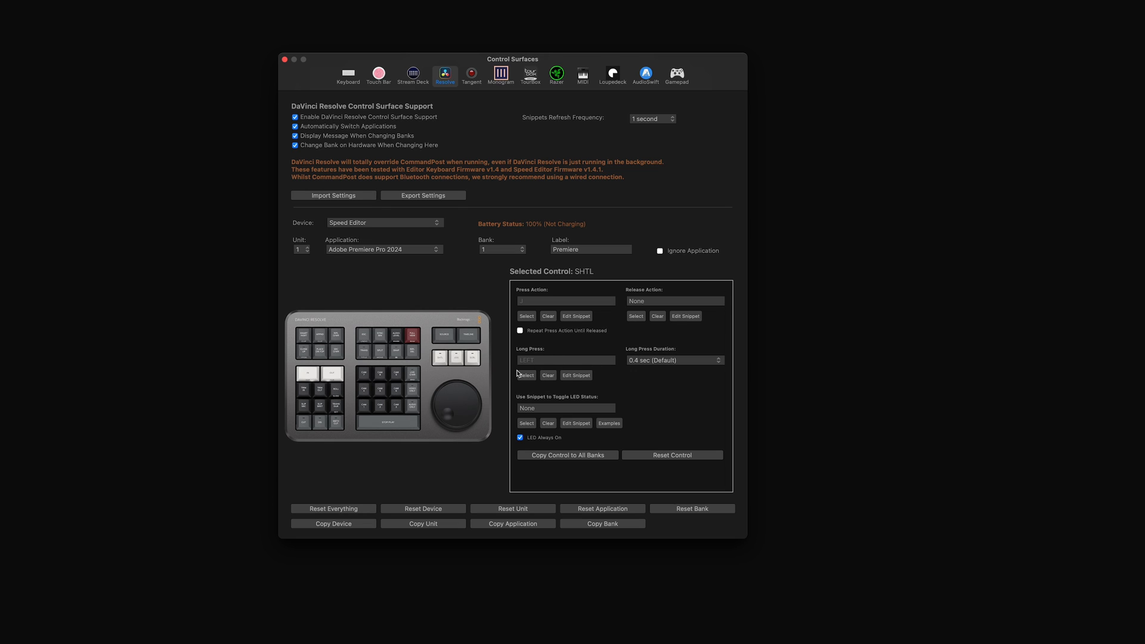
{"action": "left_click", "coordinate": [459, 361]}
{"action": "left_click", "coordinate": [473, 359]}
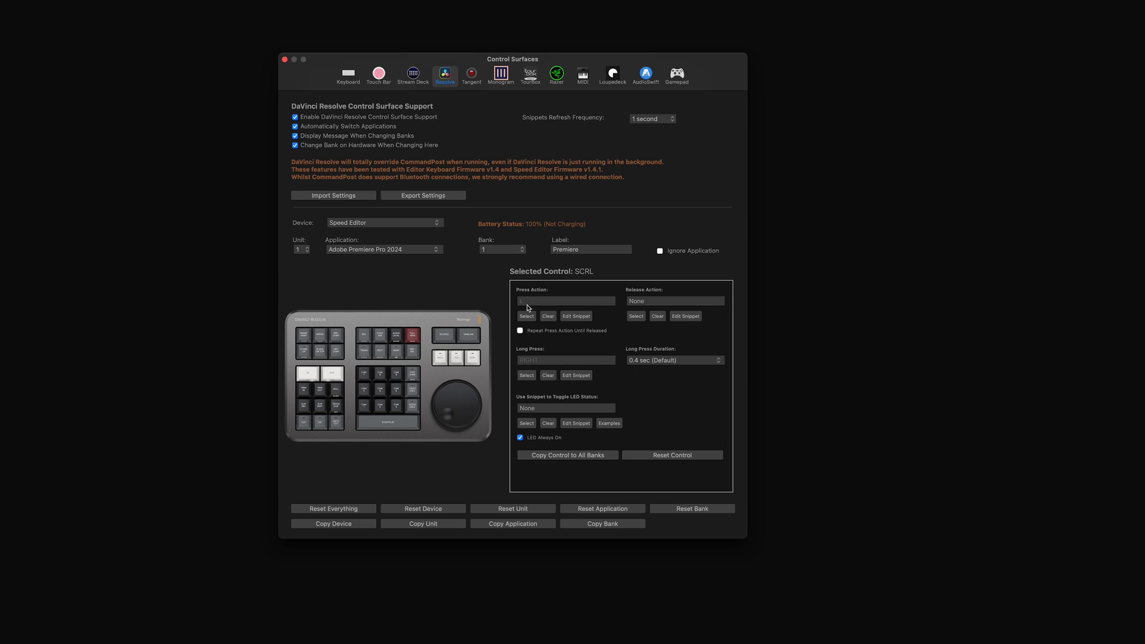
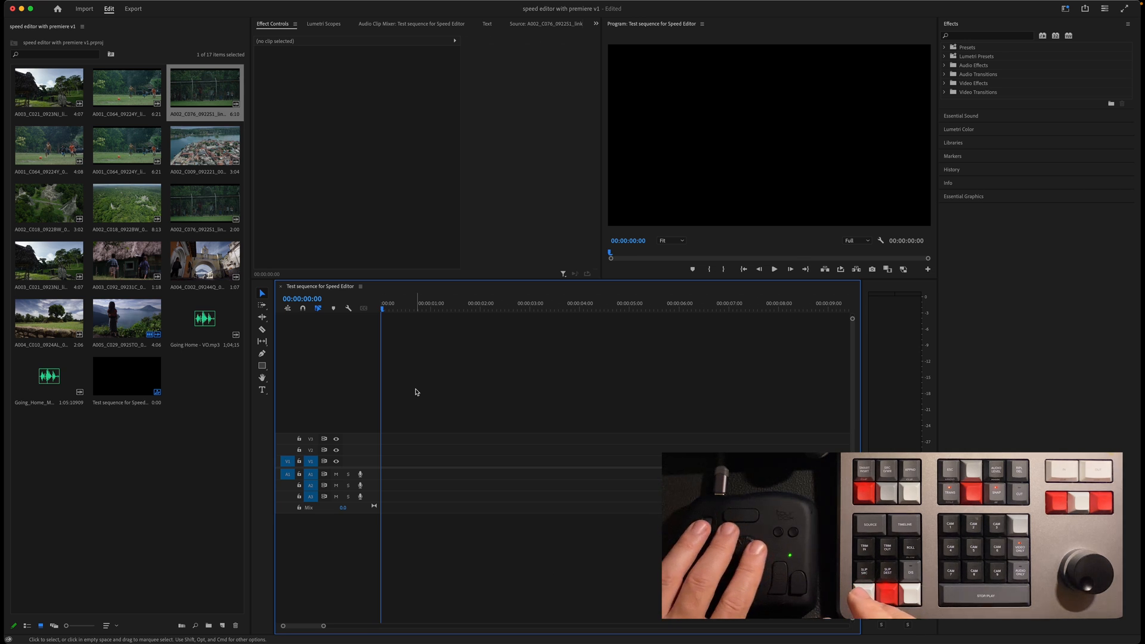
- In Premiere Pro, move the timeline playhead forward and back in five-frame jumps, ending at 00:00:00:15
{"action": "key", "text": "shift"}
{"action": "key", "text": "shift+Right"}
{"action": "key", "text": "shift+Right"}
{"action": "key", "text": "shift+Right"}
{"action": "key", "text": "shift+Right"}
{"action": "key", "text": "shift+Right"}
{"action": "key", "text": "shift+Right"}
{"action": "key", "text": "shift+Right"}
{"action": "key", "text": "shift+Left"}
{"action": "key", "text": "shift+Left"}
{"action": "key", "text": "shift+Left"}
{"action": "key", "text": "shift+Left"}
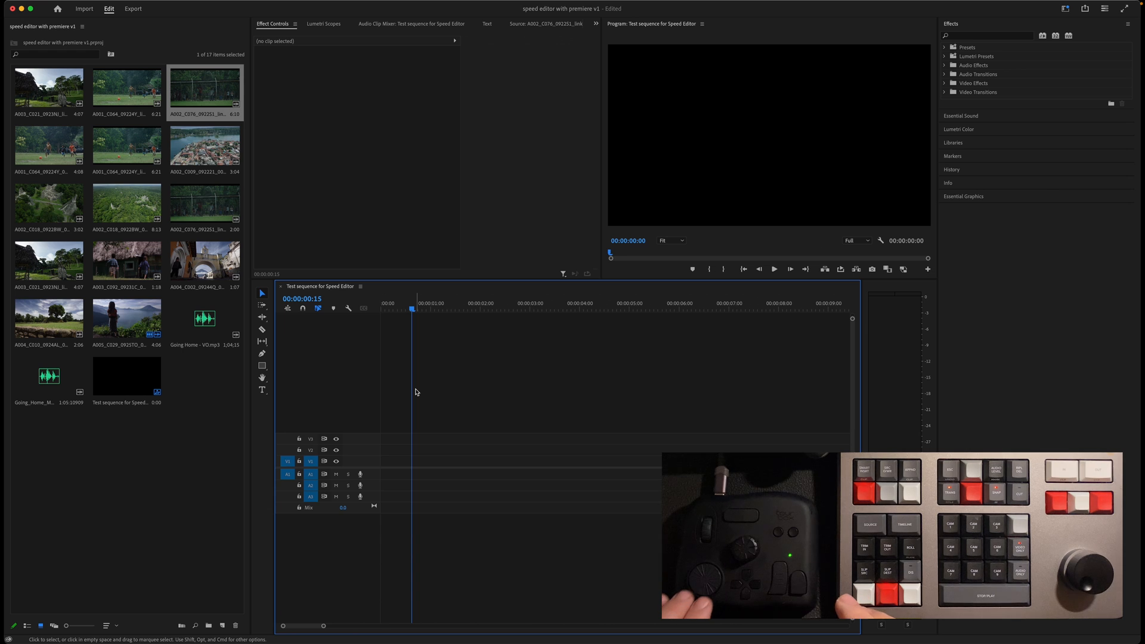
- Step the playhead back and forth frame by frame to 00:00:00:11, and advance it in five-frame jumps to 00:00:00:21
{"action": "key", "text": "Left"}
{"action": "key", "text": "Left"}
{"action": "key", "text": "Left"}
{"action": "key", "text": "Left"}
{"action": "key", "text": "Left"}
{"action": "key", "text": "Left"}
{"action": "key", "text": "Left"}
{"action": "key", "text": "Left"}
{"action": "key", "text": "Left"}
{"action": "key", "text": "Left"}
{"action": "key", "text": "Right"}
{"action": "key", "text": "Right"}
{"action": "key", "text": "Right"}
{"action": "key", "text": "Right"}
{"action": "key", "text": "Right"}
{"action": "key", "text": "Right"}
{"action": "key", "text": "Right"}
{"action": "key", "text": "Right"}
{"action": "key", "text": "Right"}
{"action": "key", "text": "Right"}
{"action": "key", "text": "Left"}
{"action": "key", "text": "Left"}
{"action": "key", "text": "Left"}
{"action": "key", "text": "Left"}
{"action": "key", "text": "Left"}
{"action": "key", "text": "Left"}
{"action": "key", "text": "Left"}
{"action": "key", "text": "Right"}
{"action": "key", "text": "Right"}
{"action": "key", "text": "Right"}
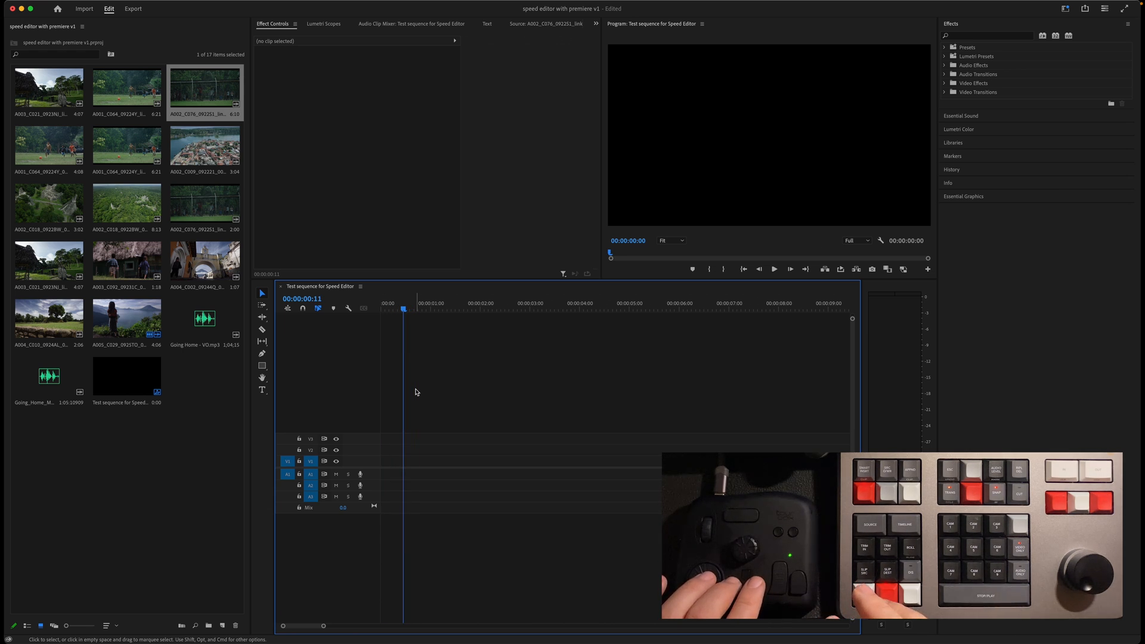
{"action": "key", "text": "shift+Right"}
{"action": "key", "text": "shift+Right"}
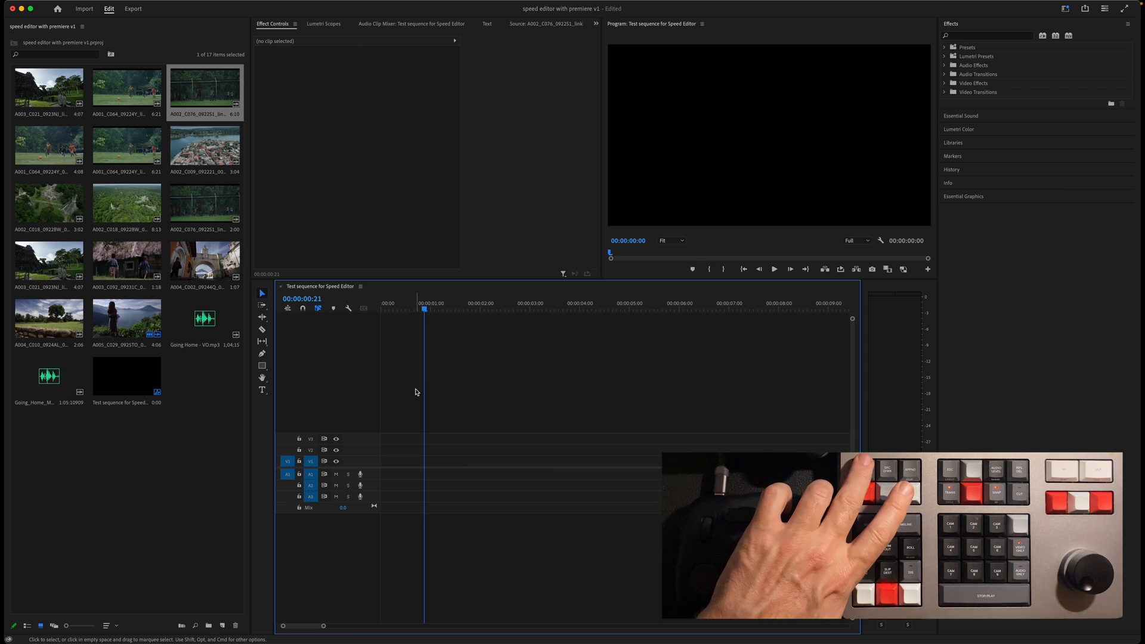
- Switch focus through the Source Monitor, Timeline and Project panel, and select the first clip in the second thumbnail row
{"action": "key", "text": "shift+2"}
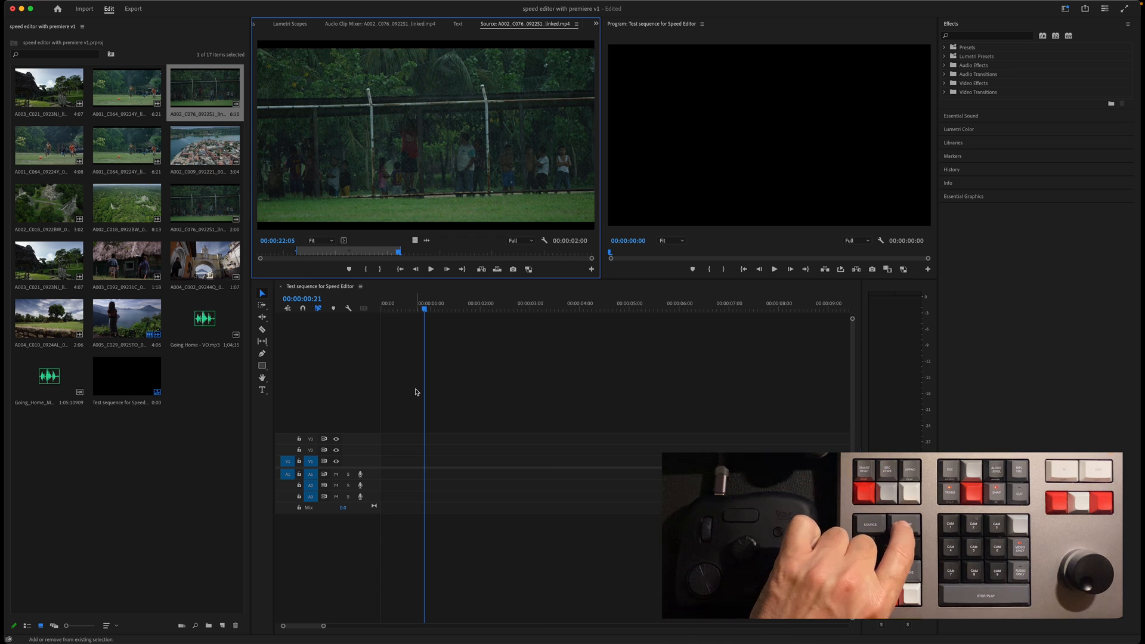
{"action": "key", "text": "shift+3"}
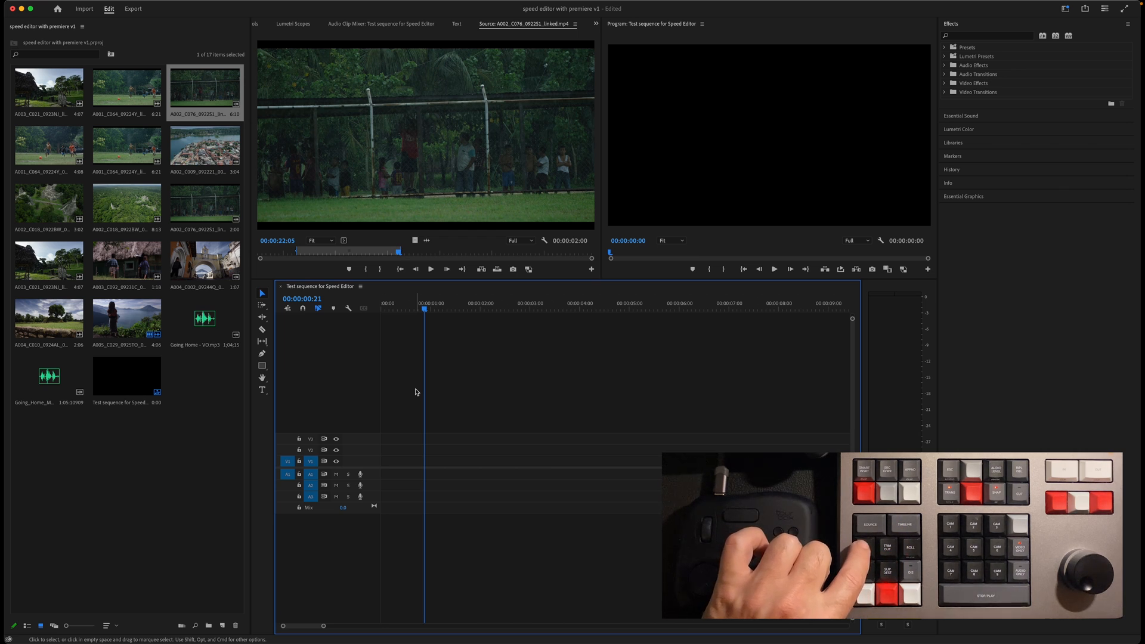
{"action": "key", "text": "shift+1"}
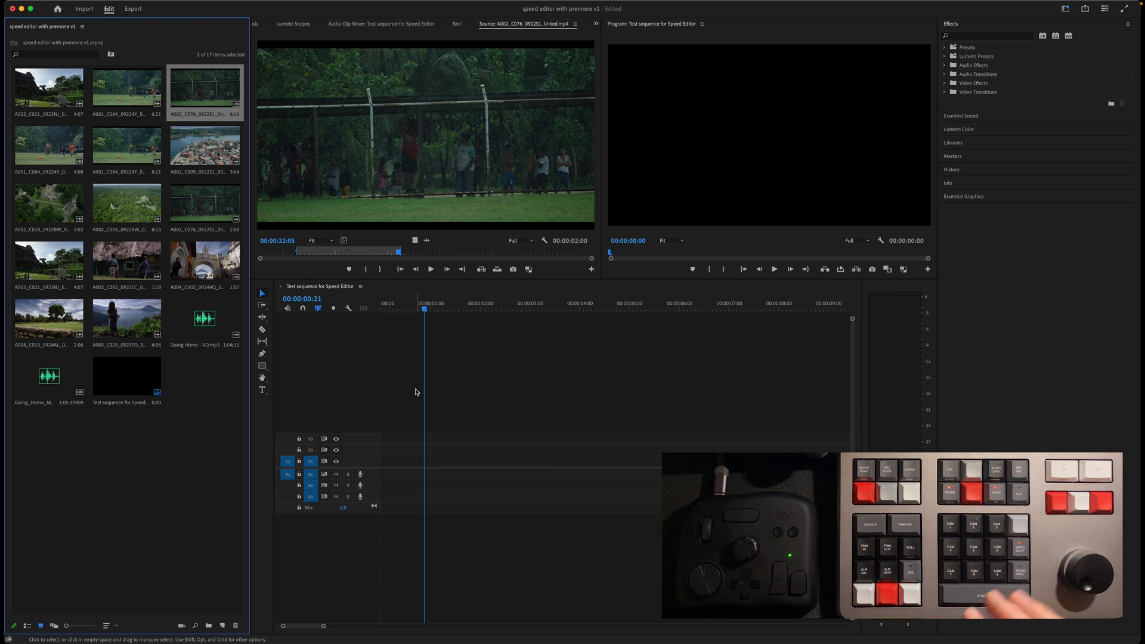
{"action": "key", "text": "Right"}
{"action": "key", "text": "Right"}
{"action": "key", "text": "Right"}
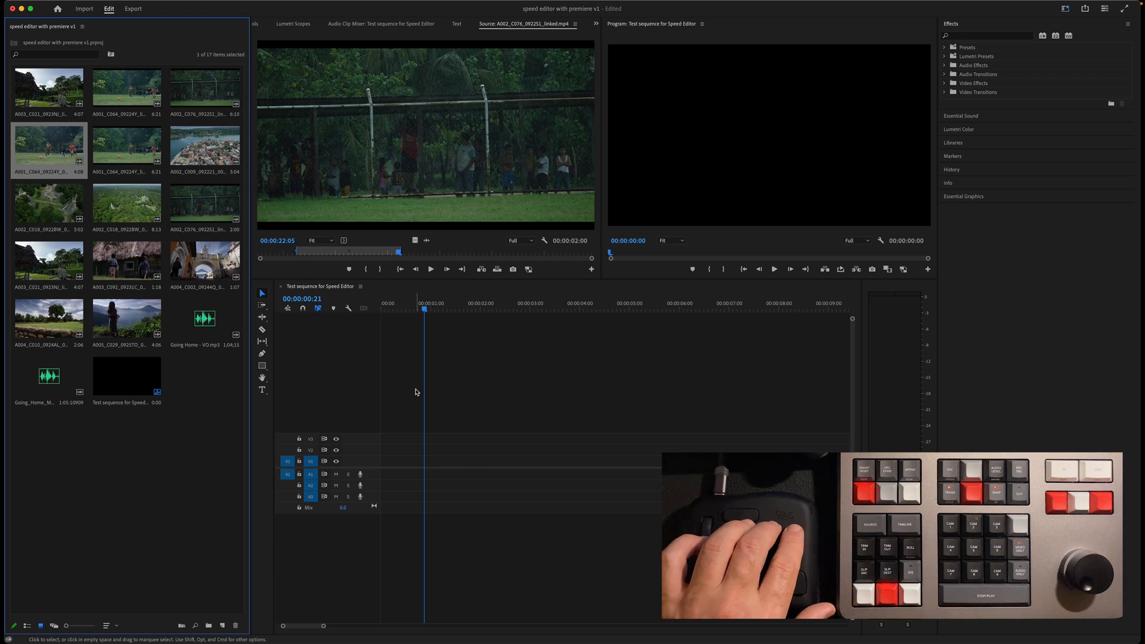
- Move the clip selection forward through the Project panel thumbnails to the archway clip A004_C002 and back to the second row's first clip
{"action": "key", "text": "Right"}
{"action": "key", "text": "Right"}
{"action": "key", "text": "Right"}
{"action": "key", "text": "Right"}
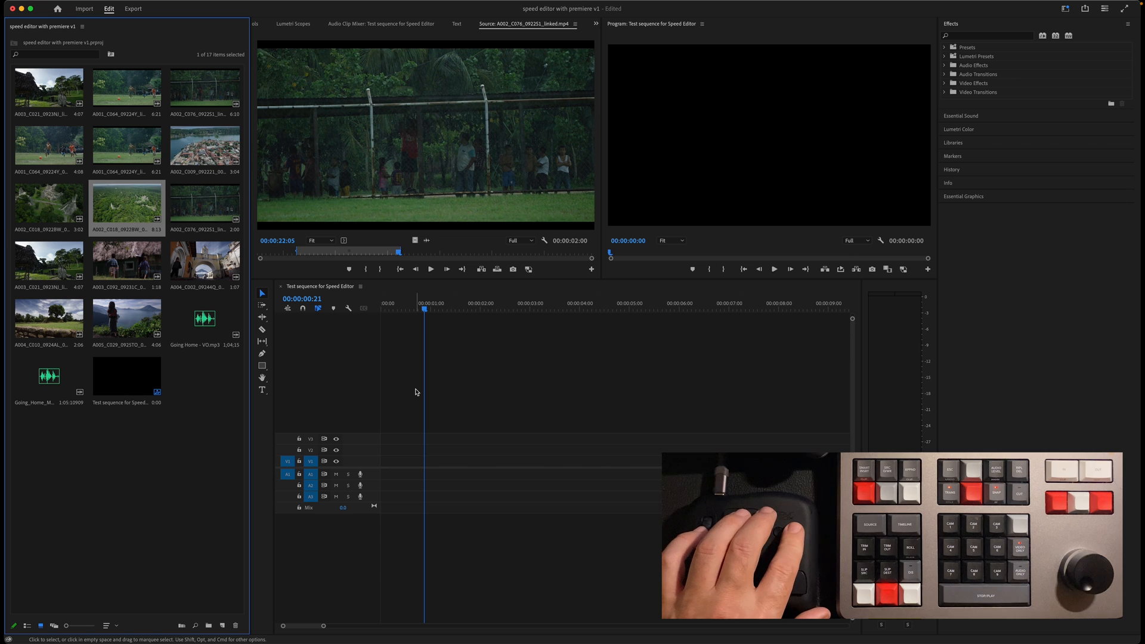
{"action": "key", "text": "Right"}
{"action": "key", "text": "Right"}
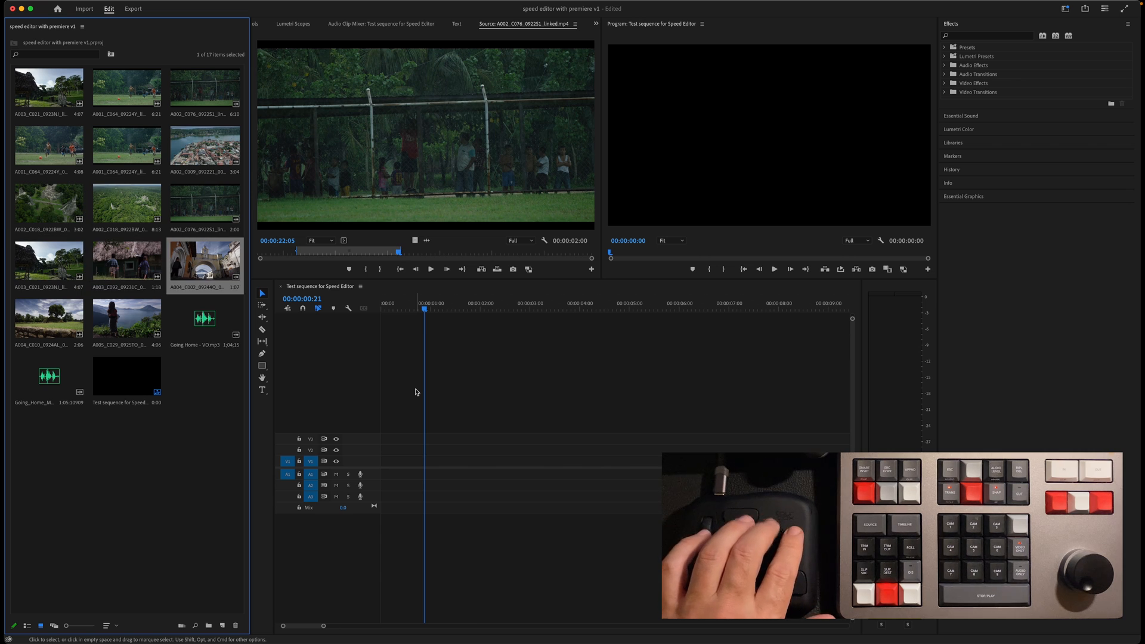
{"action": "key", "text": "Left"}
{"action": "key", "text": "Left"}
{"action": "key", "text": "Left"}
{"action": "key", "text": "Left"}
{"action": "key", "text": "Up"}
{"action": "key", "text": "Right"}
{"action": "key", "text": "Left"}
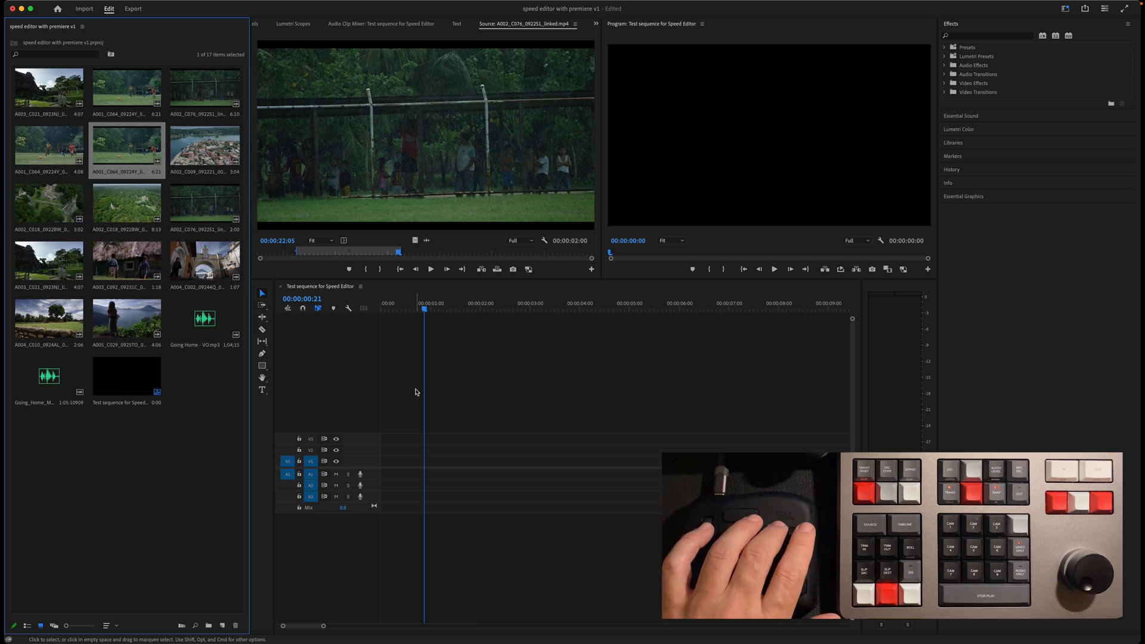
{"action": "key", "text": "Left"}
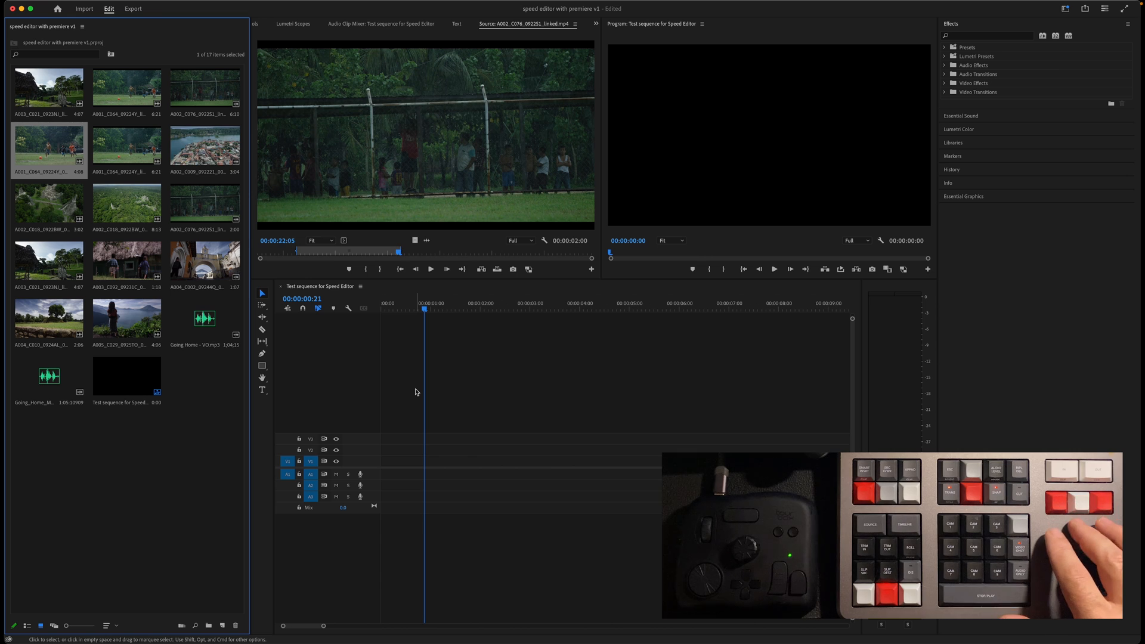
- Load the selected A001_C064 football clip into the Source Monitor and play it
{"action": "key", "text": "shift+o"}
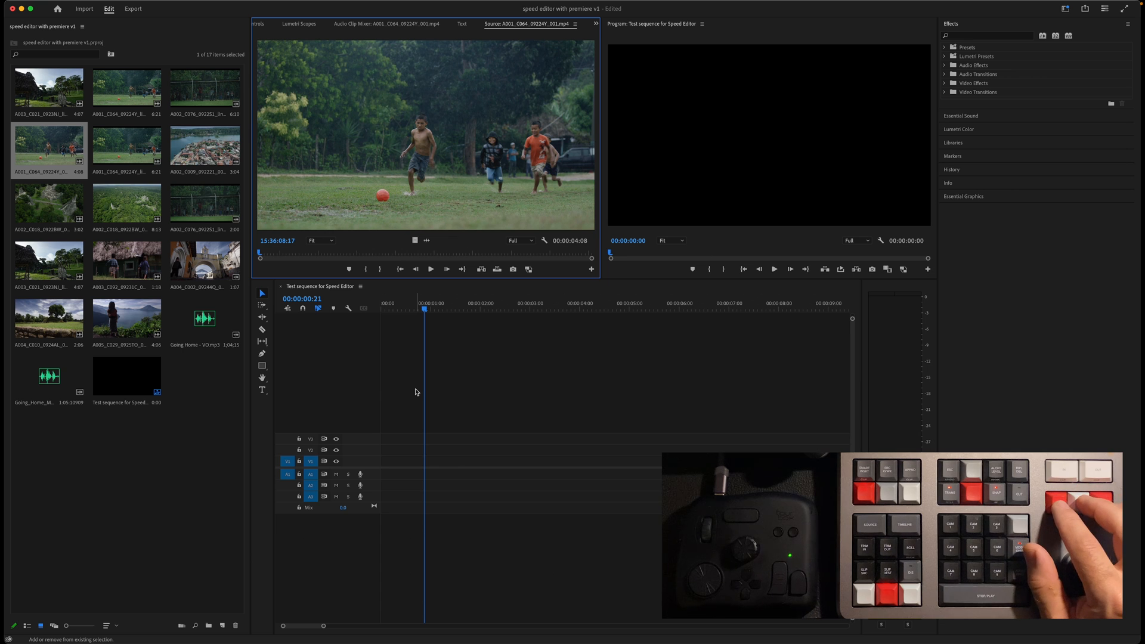
{"action": "key", "text": "space"}
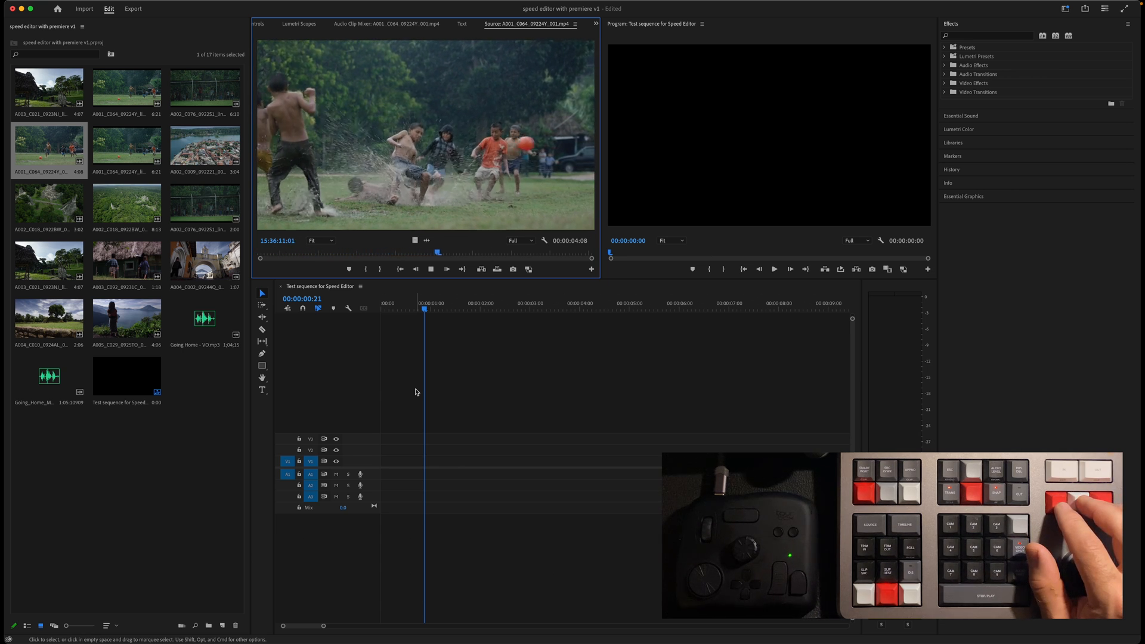
{"action": "key", "text": "space"}
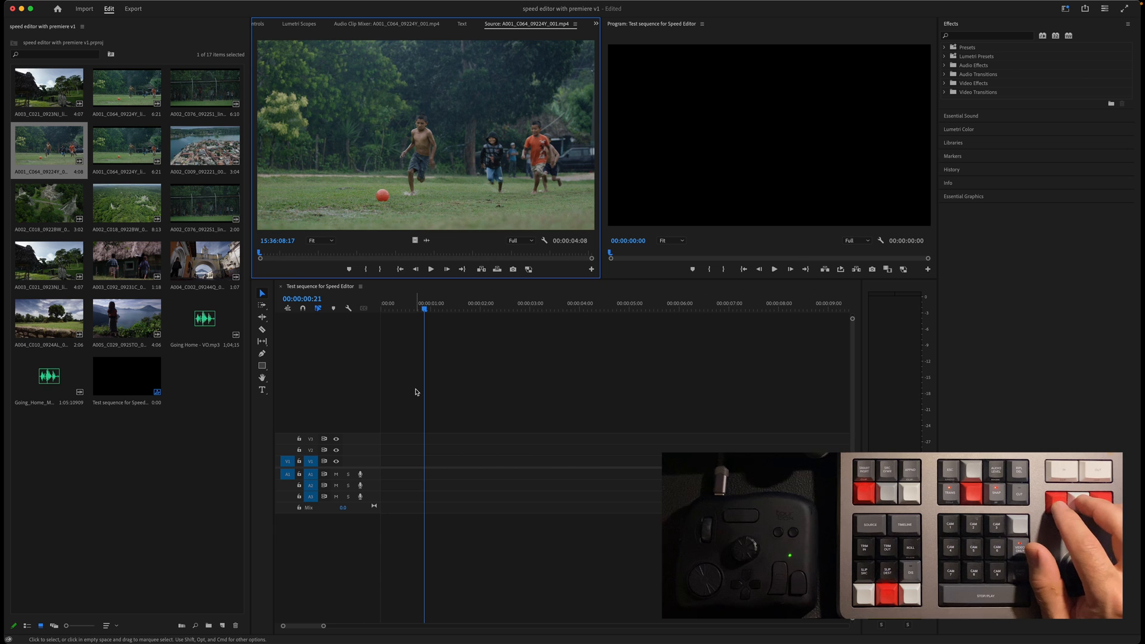
- Move through the Project panel thumbnails to the archway clip A004_C002 in the fourth row and load it into the Source Monitor
{"action": "key", "text": "shift+1"}
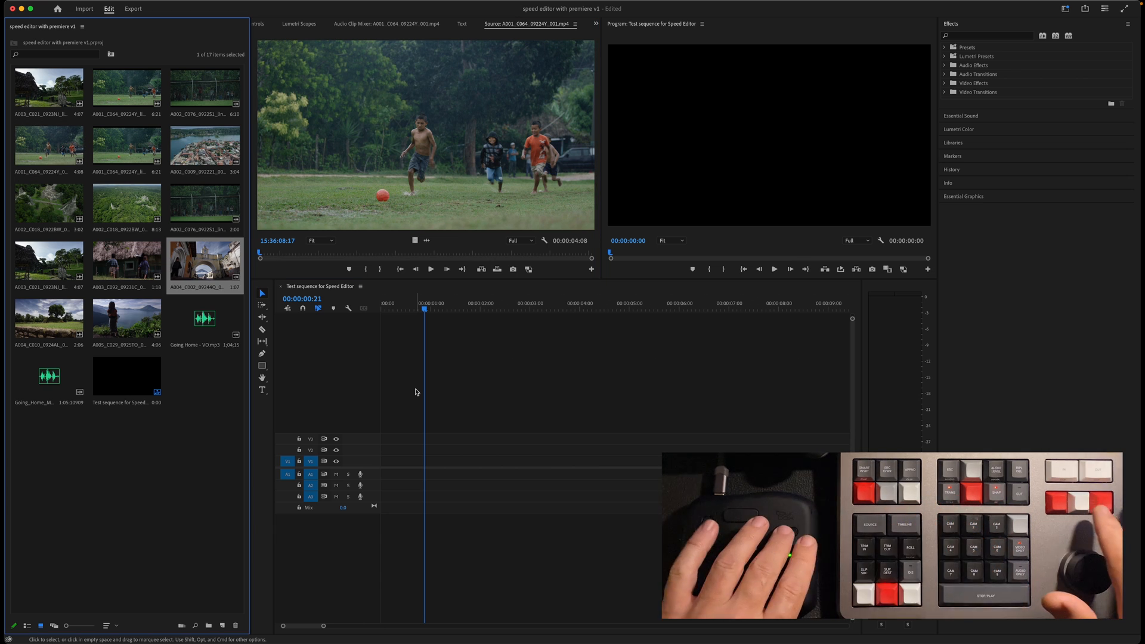
{"action": "key", "text": "Left"}
{"action": "key", "text": "Left"}
{"action": "key", "text": "Left"}
{"action": "key", "text": "Left"}
{"action": "key", "text": "Left"}
{"action": "key", "text": "Left"}
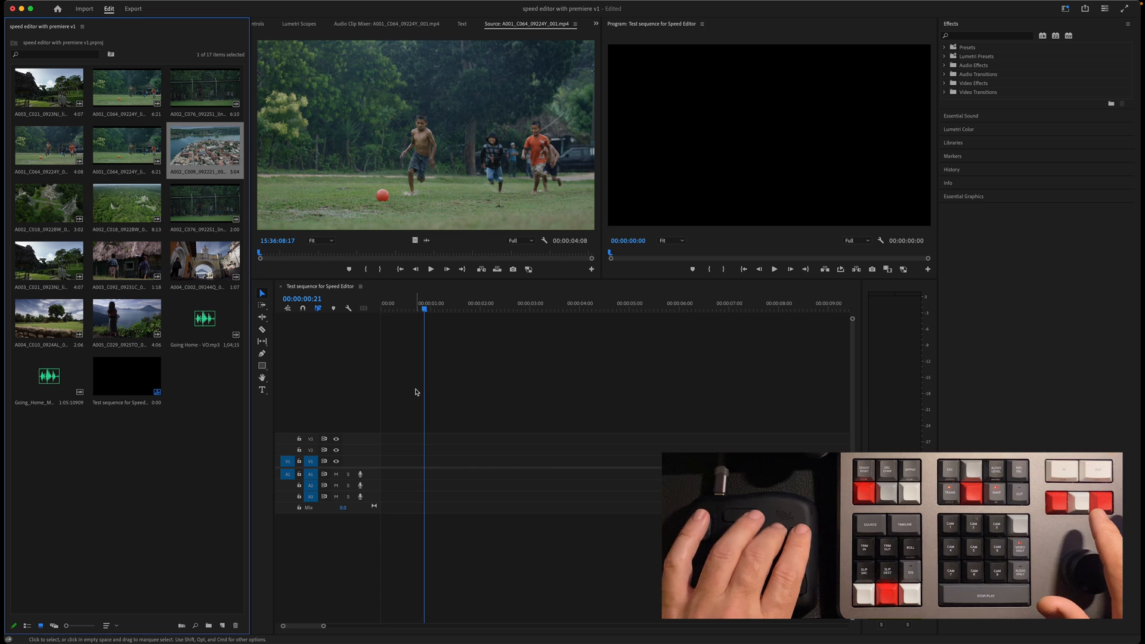
{"action": "key", "text": "Right"}
{"action": "key", "text": "Right"}
{"action": "key", "text": "Right"}
{"action": "key", "text": "Right"}
{"action": "key", "text": "Right"}
{"action": "key", "text": "Right"}
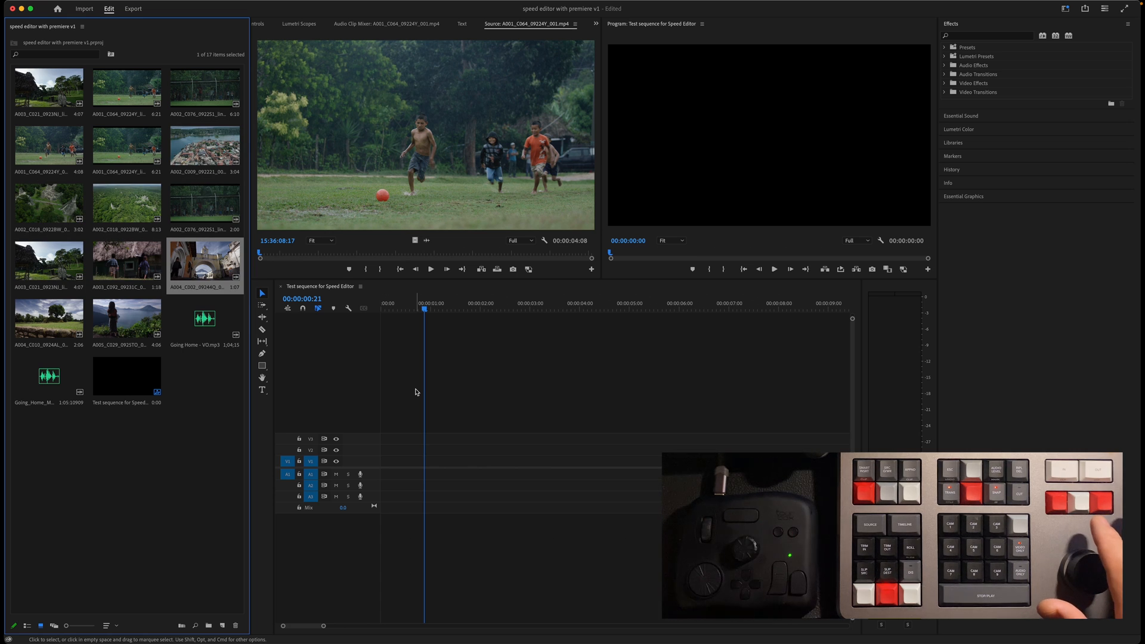
{"action": "key", "text": "shift+o"}
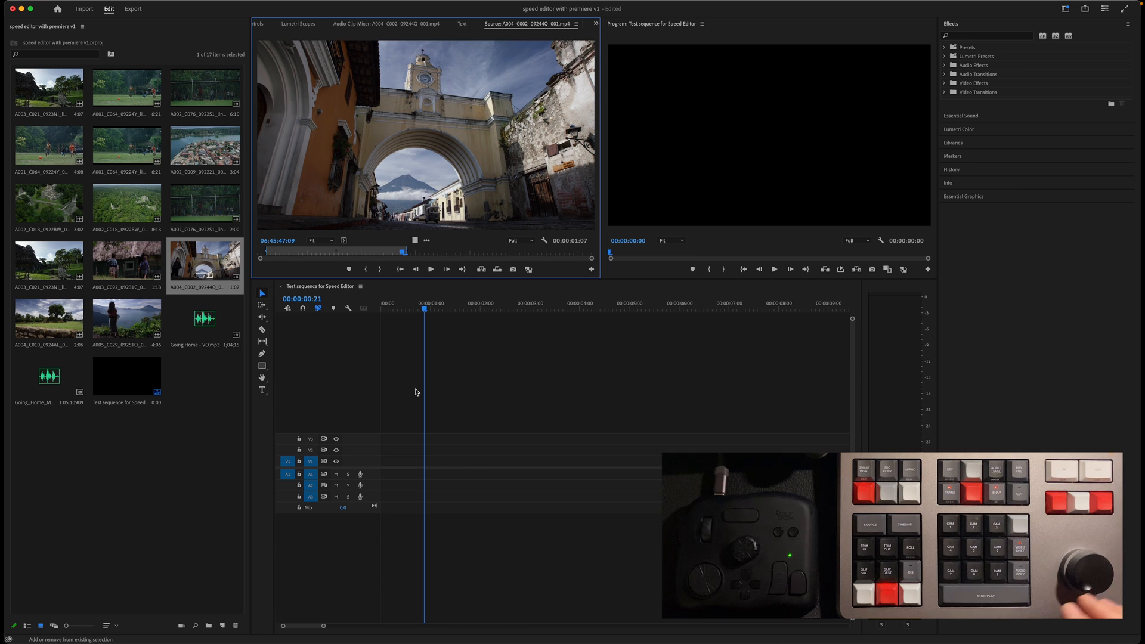
- Mark the archway clip in at 06:45:46:01 and out at 06:45:47:23, and place it on the timeline at 00:00:00:21
{"action": "key", "text": "j"}
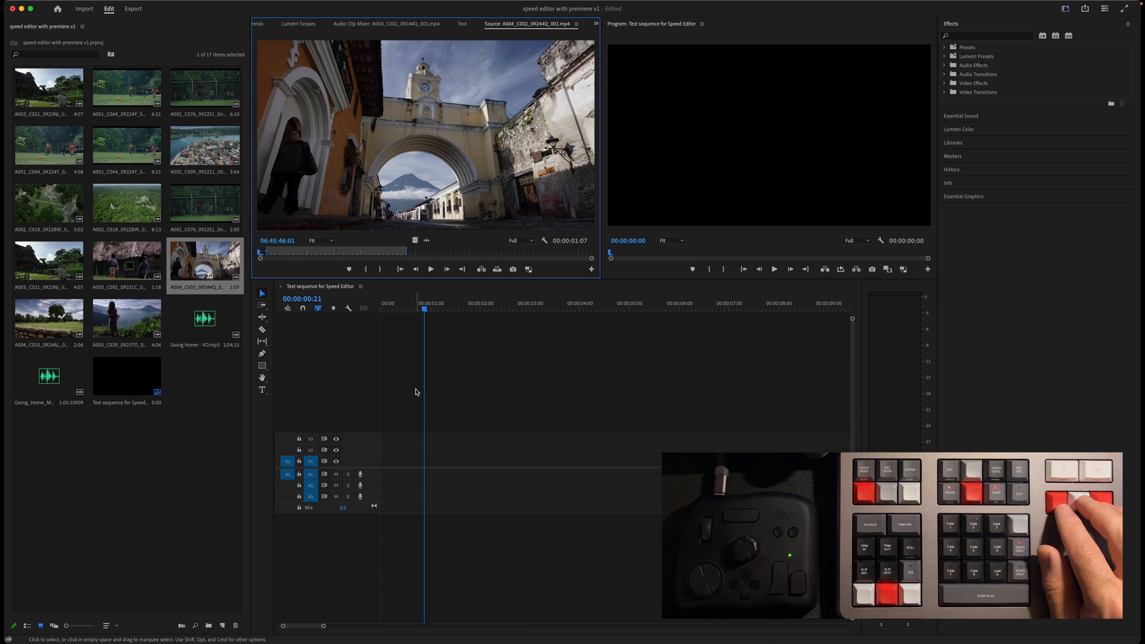
{"action": "key", "text": "l"}
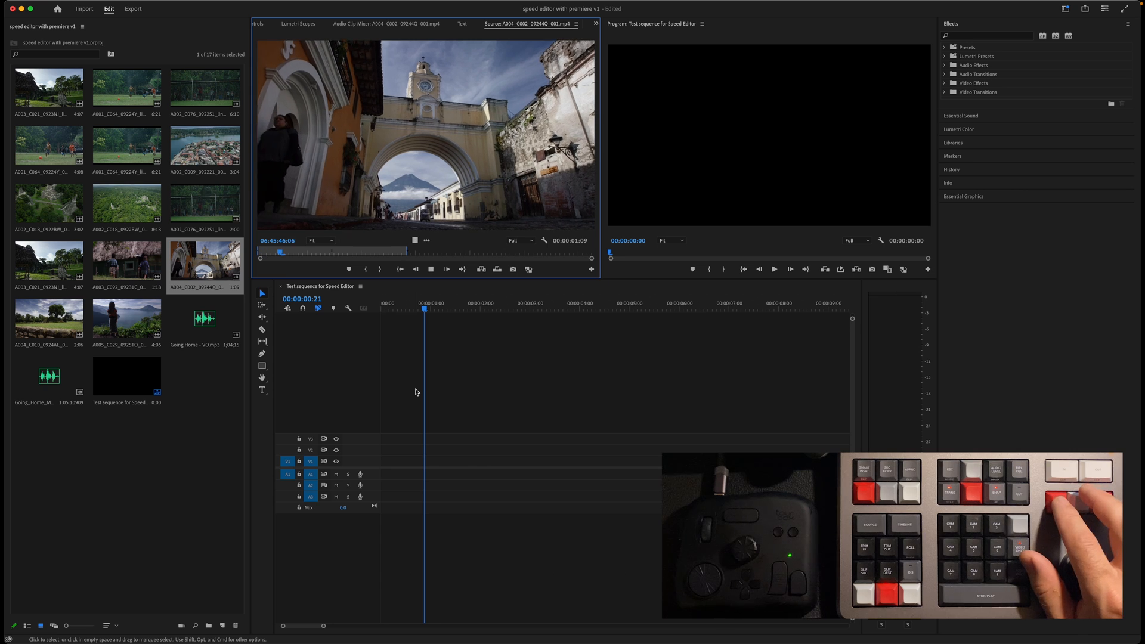
{"action": "key", "text": "k"}
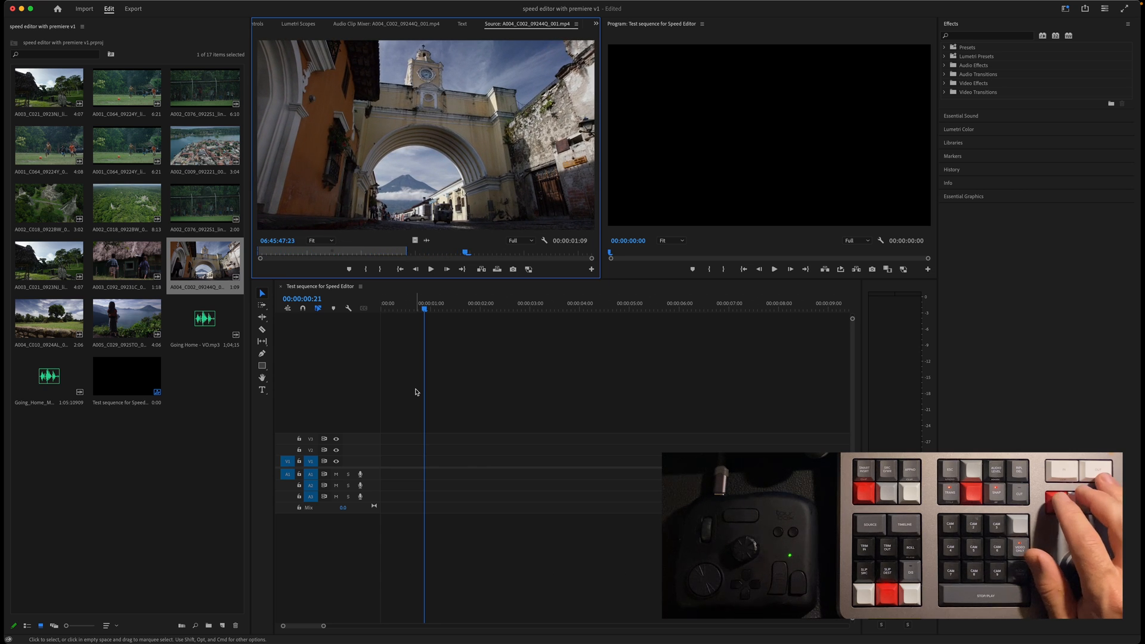
{"action": "key", "text": "o"}
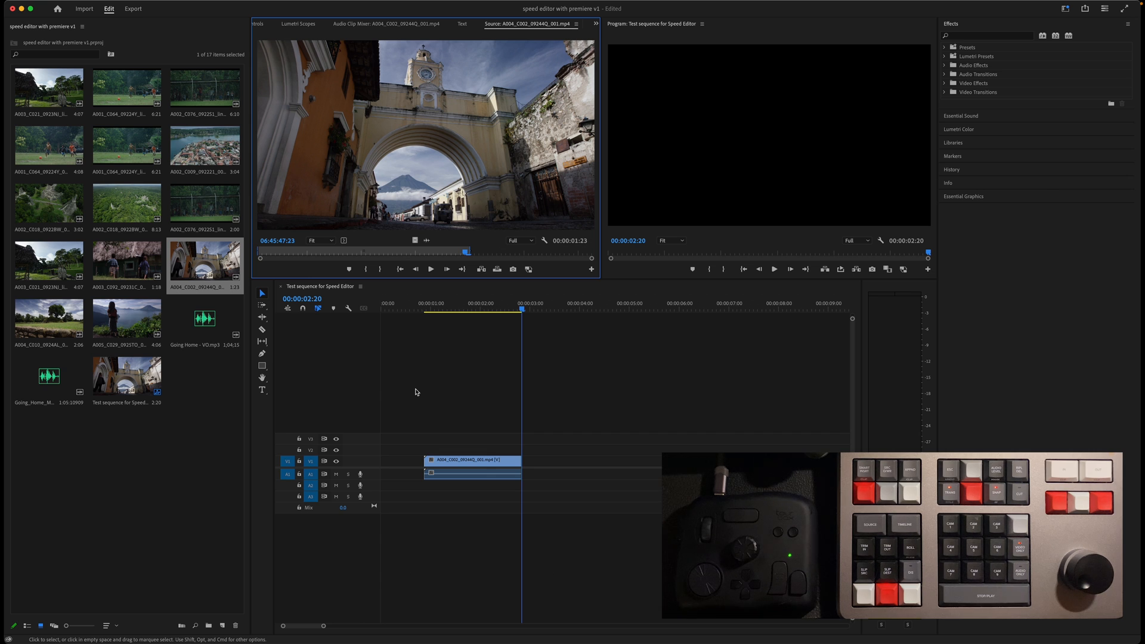
- Jog the Source Monitor playhead back to the archway clip's in point at 06:45:46:01
{"action": "key", "text": "Left"}
{"action": "key", "text": "Left"}
{"action": "key", "text": "Left"}
{"action": "key", "text": "Left"}
{"action": "key", "text": "Left"}
{"action": "key", "text": "Left"}
{"action": "key", "text": "Left"}
{"action": "key", "text": "Left"}
{"action": "key", "text": "Left"}
{"action": "key", "text": "Left"}
{"action": "key", "text": "Left"}
{"action": "key", "text": "Left"}
{"action": "key", "text": "Left"}
{"action": "key", "text": "Left"}
{"action": "key", "text": "Left"}
{"action": "key", "text": "Left"}
{"action": "key", "text": "Left"}
{"action": "key", "text": "Left"}
{"action": "key", "text": "Left"}
{"action": "key", "text": "Left"}
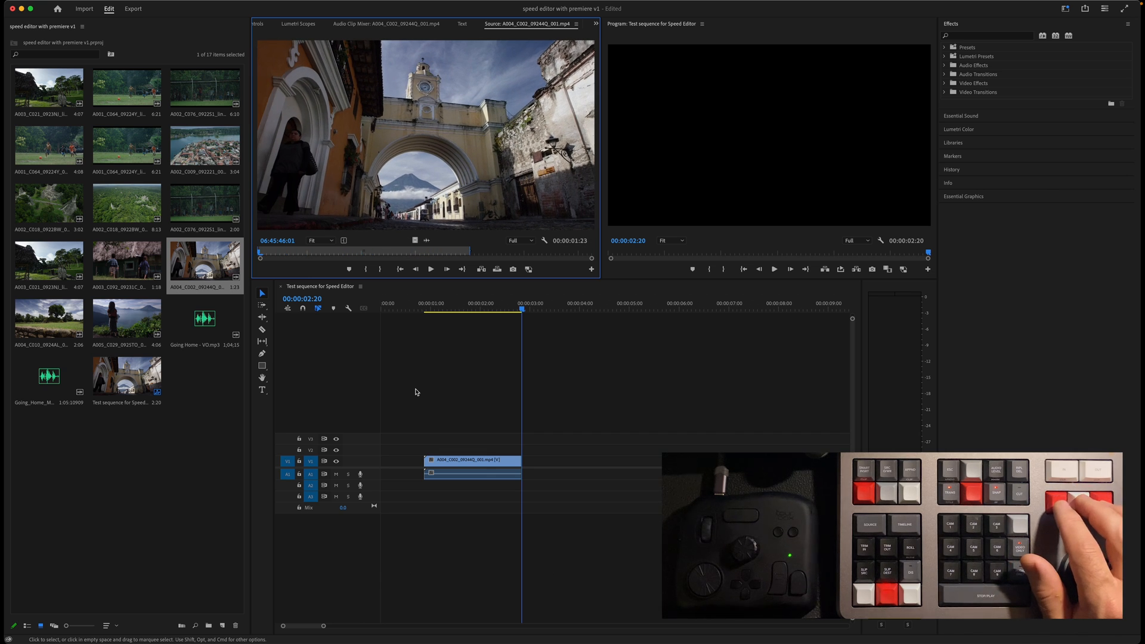
- Focus the Timeline, jog its playhead back to 00:00:00:05 and play the sequence into the archway clip
{"action": "key", "text": "shift+3"}
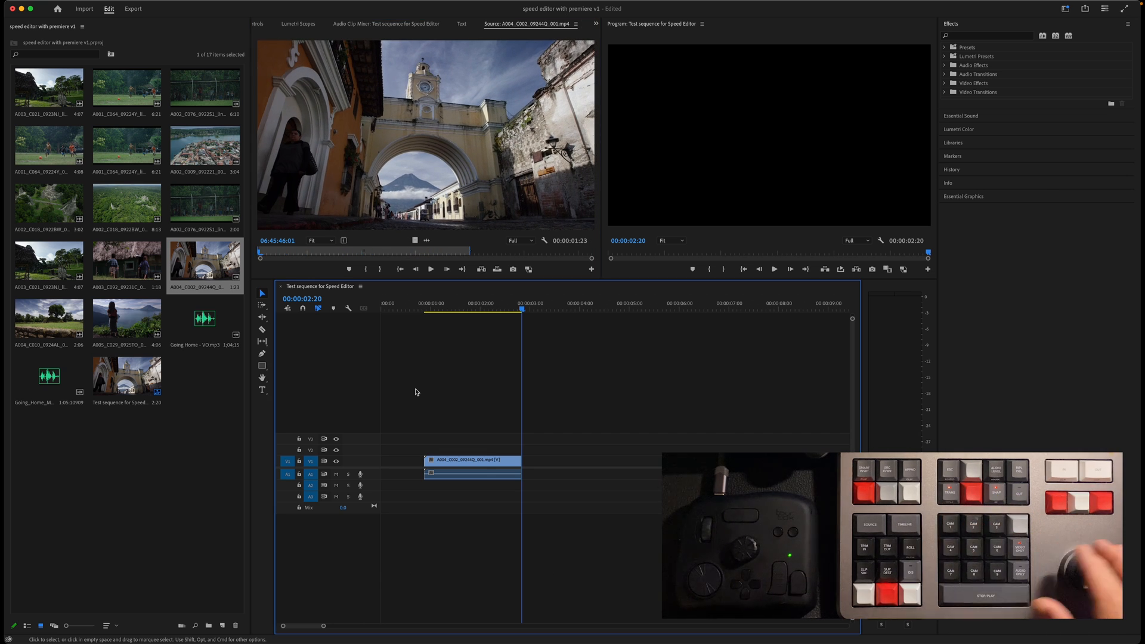
{"action": "key", "text": "Left"}
{"action": "key", "text": "Left"}
{"action": "key", "text": "Left"}
{"action": "key", "text": "Left"}
{"action": "key", "text": "Left"}
{"action": "key", "text": "Left"}
{"action": "key", "text": "Left"}
{"action": "key", "text": "Left"}
{"action": "key", "text": "Left"}
{"action": "key", "text": "Left"}
{"action": "key", "text": "Left"}
{"action": "key", "text": "Left"}
{"action": "key", "text": "Left"}
{"action": "key", "text": "Left"}
{"action": "key", "text": "Left"}
{"action": "key", "text": "Left"}
{"action": "key", "text": "Left"}
{"action": "key", "text": "Left"}
{"action": "key", "text": "Left"}
{"action": "key", "text": "Left"}
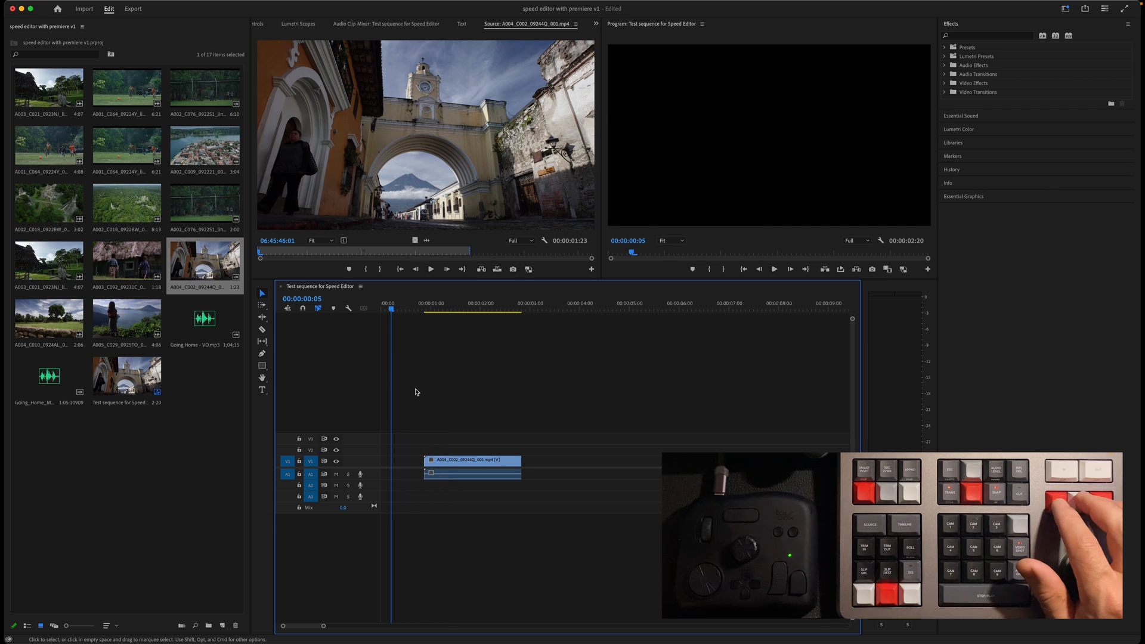
{"action": "key", "text": "space"}
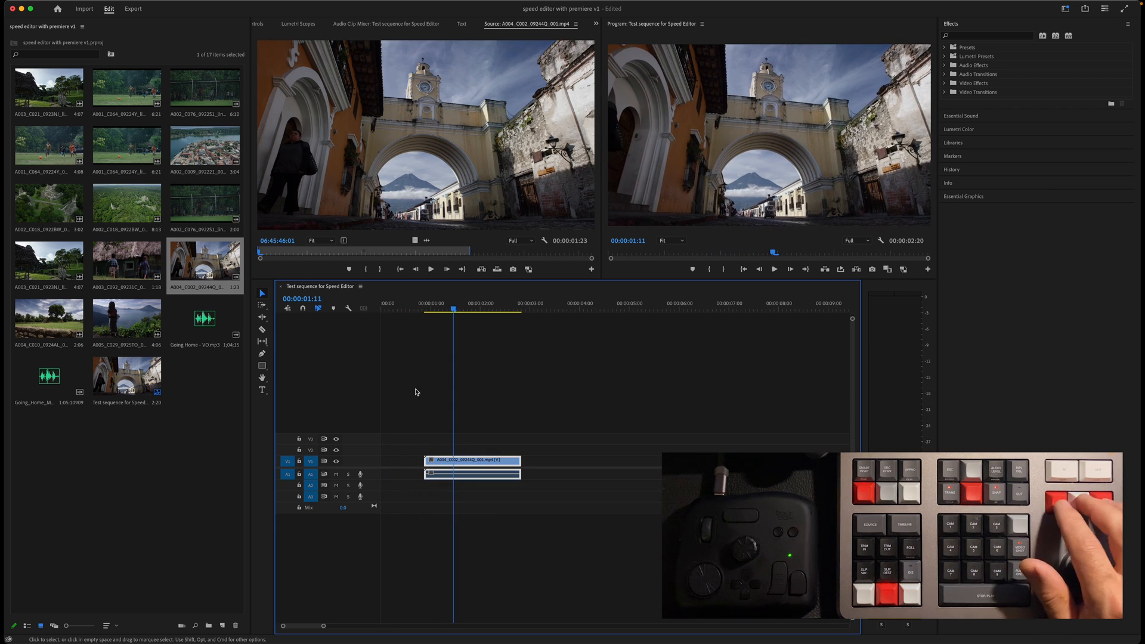
- Jog the timeline playhead back to the sequence start at 00:00:00:00
{"action": "key", "text": "Left"}
{"action": "key", "text": "Left"}
{"action": "key", "text": "Left"}
{"action": "key", "text": "Left"}
{"action": "key", "text": "Left"}
{"action": "key", "text": "Left"}
{"action": "key", "text": "Left"}
{"action": "key", "text": "Left"}
{"action": "key", "text": "Left"}
{"action": "key", "text": "Left"}
{"action": "key", "text": "Left"}
{"action": "key", "text": "Left"}
{"action": "key", "text": "Left"}
{"action": "key", "text": "Left"}
{"action": "key", "text": "Left"}
{"action": "key", "text": "Left"}
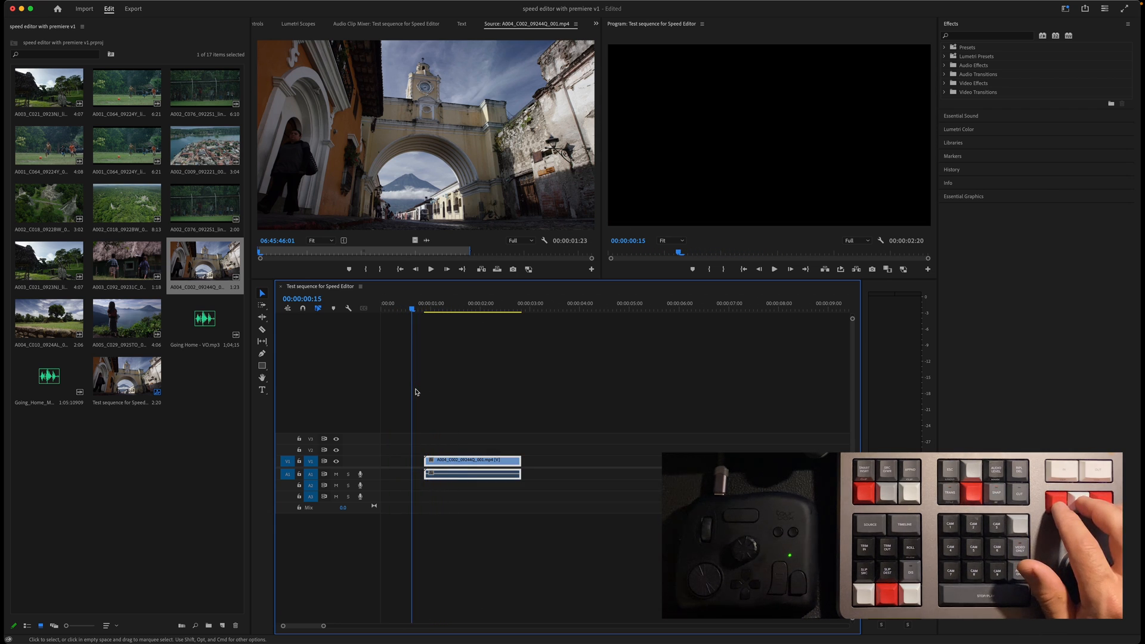
{"action": "key", "text": "Left"}
{"action": "key", "text": "Left"}
{"action": "key", "text": "Left"}
{"action": "key", "text": "Left"}
{"action": "key", "text": "Left"}
{"action": "key", "text": "Left"}
{"action": "key", "text": "Left"}
{"action": "key", "text": "Left"}
{"action": "key", "text": "Left"}
{"action": "key", "text": "Left"}
{"action": "key", "text": "Left"}
{"action": "key", "text": "Left"}
{"action": "key", "text": "Left"}
{"action": "key", "text": "Left"}
{"action": "key", "text": "Left"}
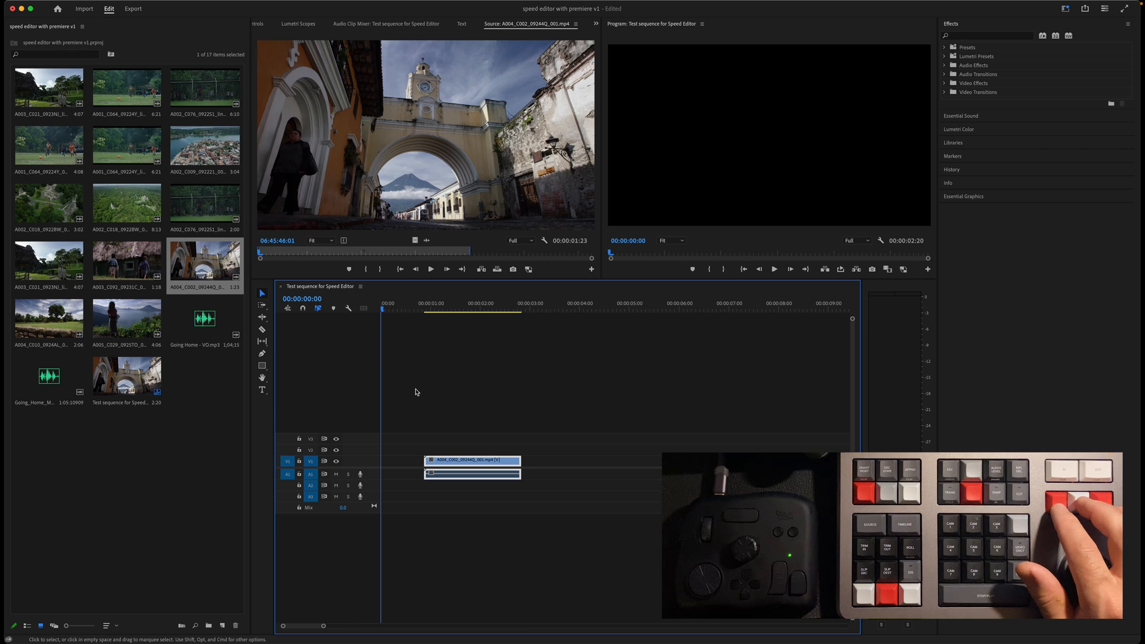
- Undo the archway clip's placement on the timeline, and try overwriting it again at 00:00:00:21 before undoing that edit too
{"action": "key", "text": "super+z"}
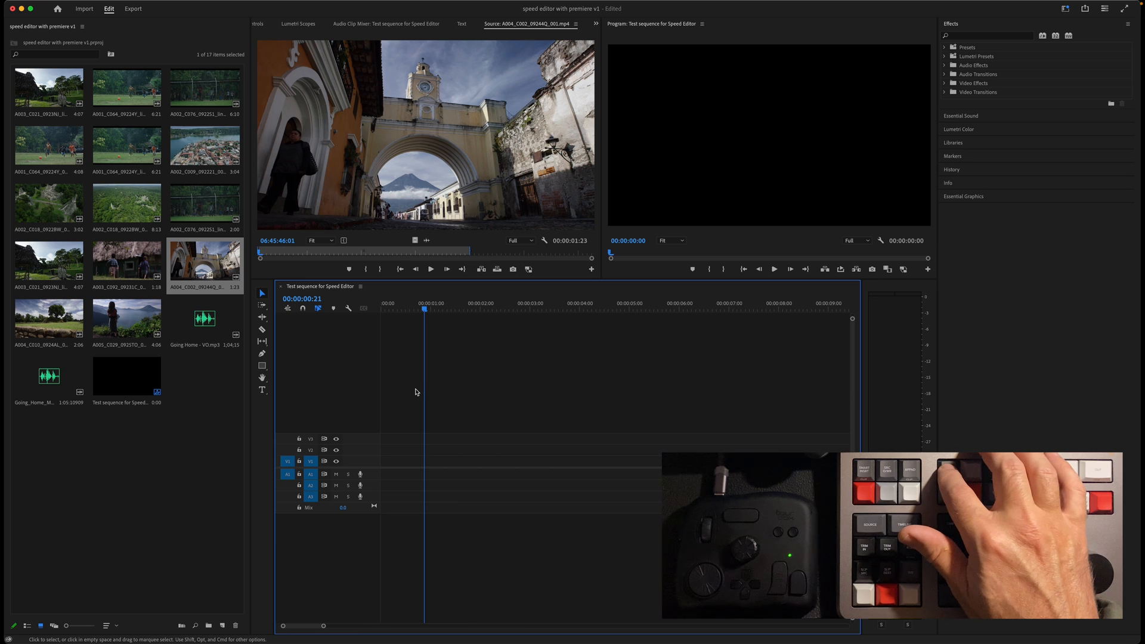
{"action": "key", "text": "period"}
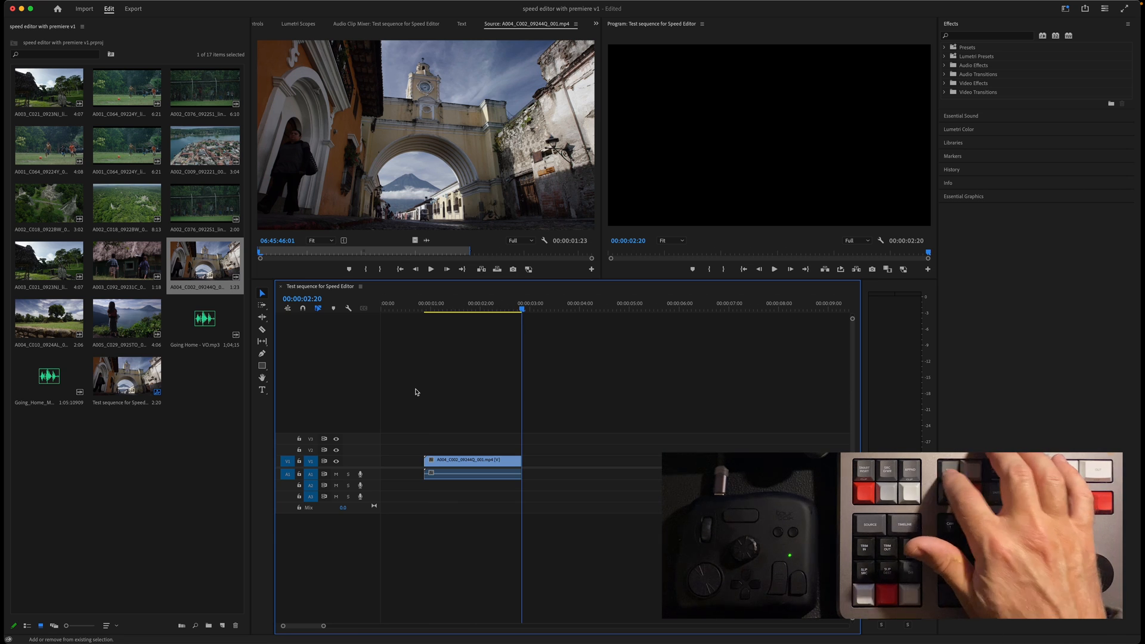
{"action": "key", "text": "super+z"}
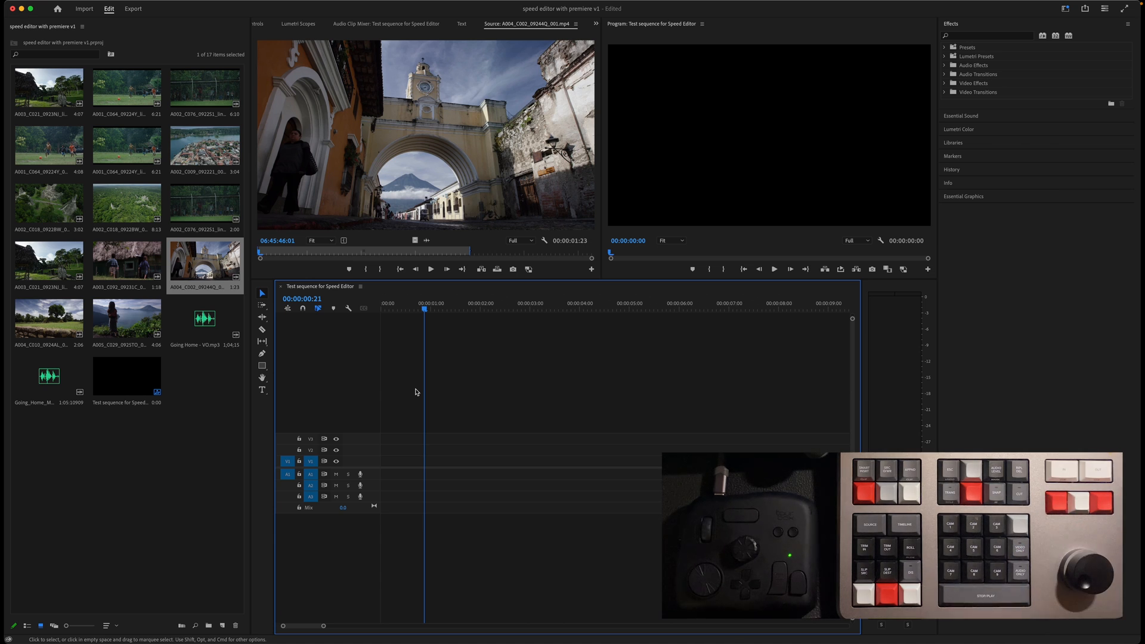
- Move the timeline playhead to the sequence start, overwrite the marked archway clip there and undo the overwrite
{"action": "key", "text": "Home"}
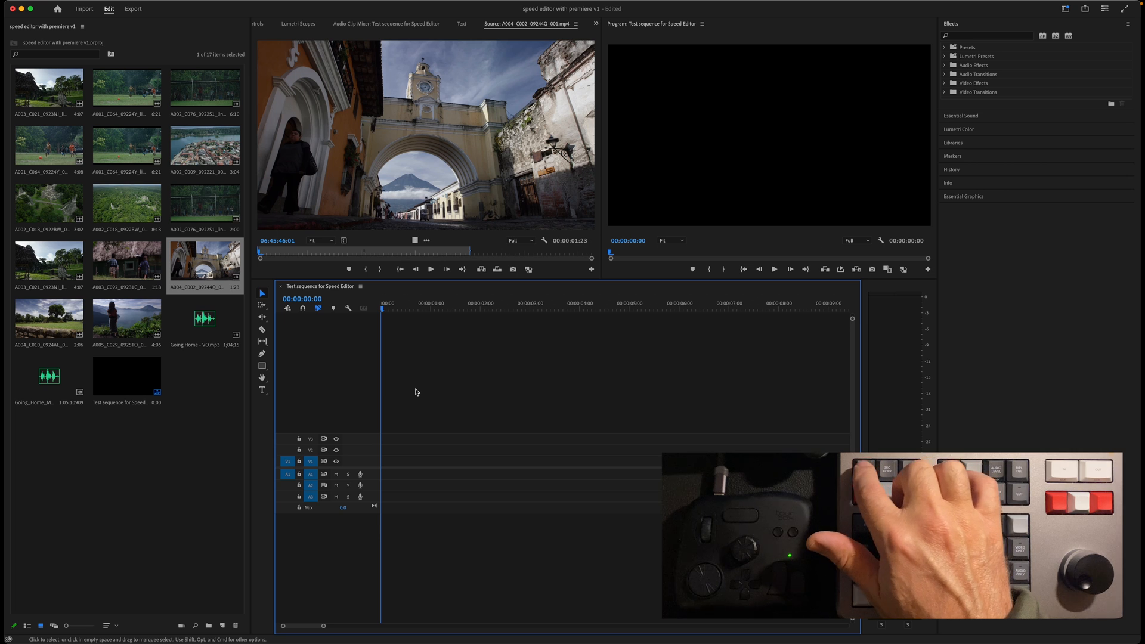
{"action": "key", "text": "shift+2"}
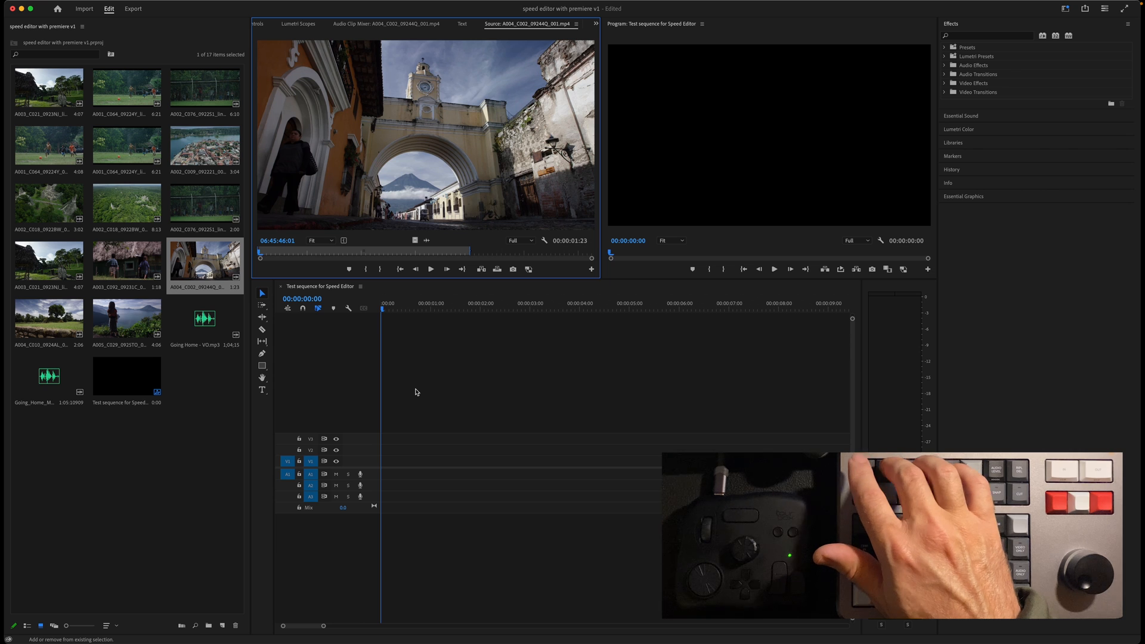
{"action": "key", "text": "period"}
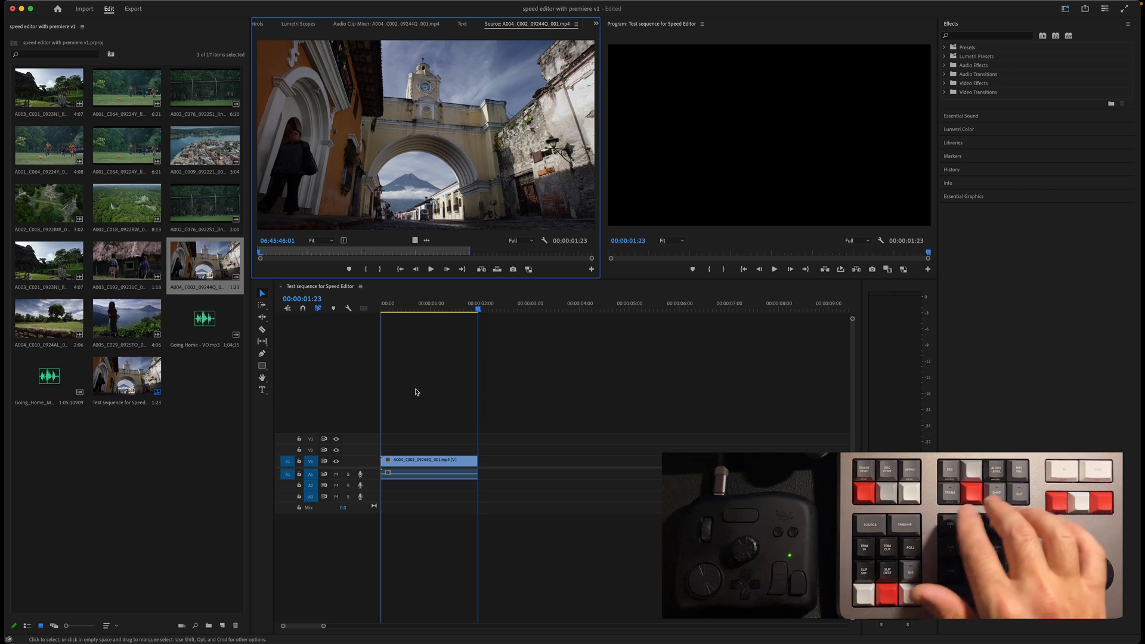
{"action": "key", "text": "super+z"}
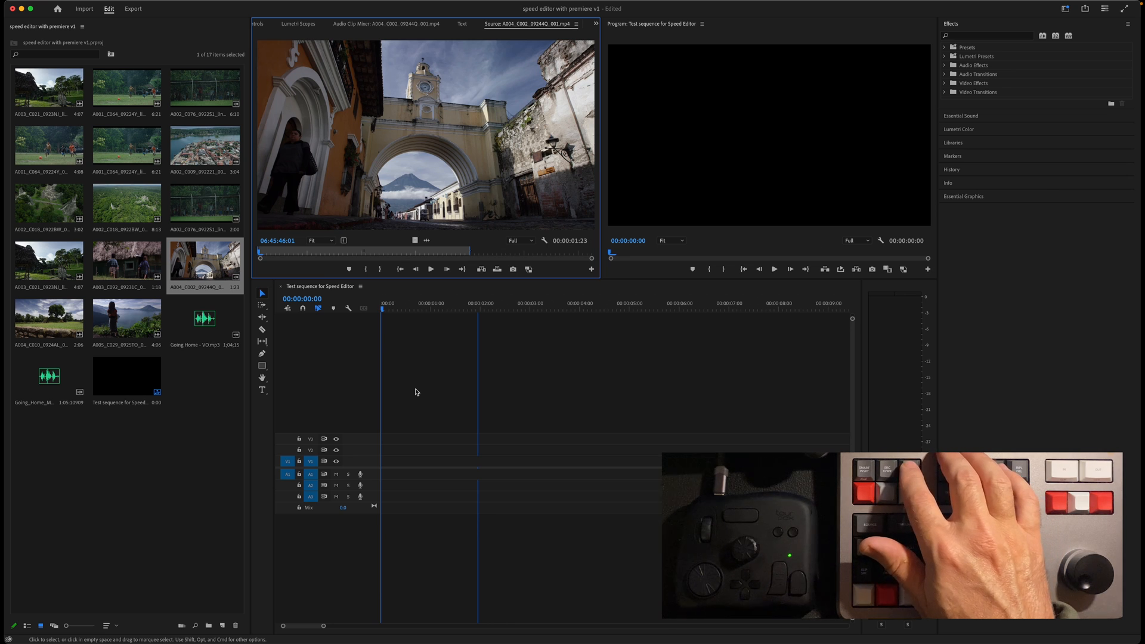
- Switch focus between the Timeline and Source Monitor, and overwrite the marked archway clip onto the timeline at 00:00:00:00
{"action": "key", "text": "shift+3"}
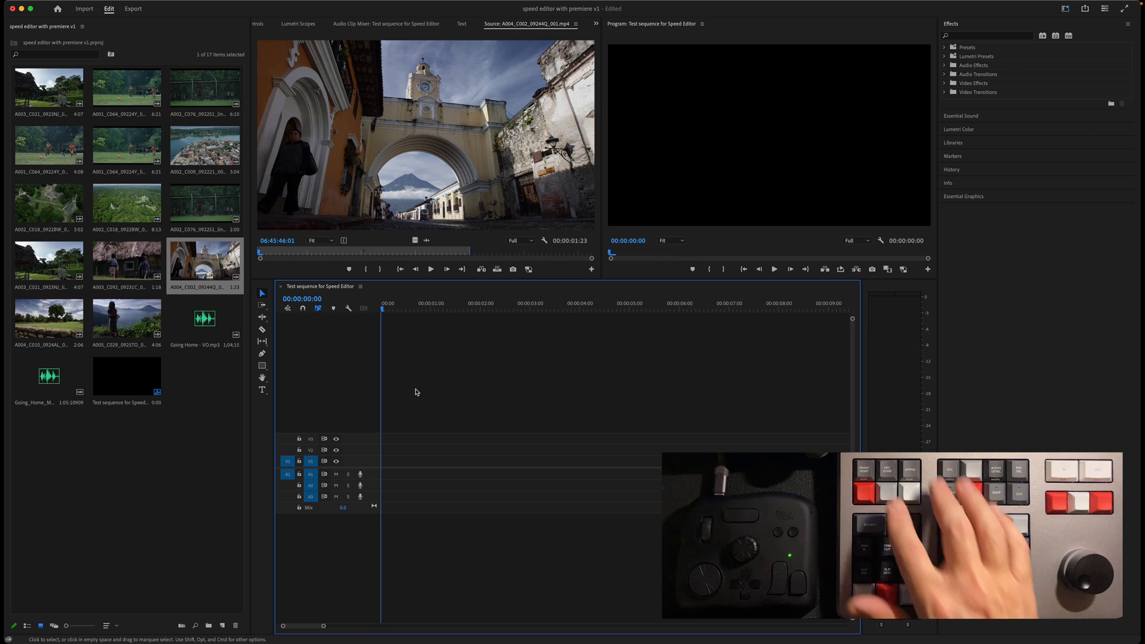
{"action": "key", "text": "shift+2"}
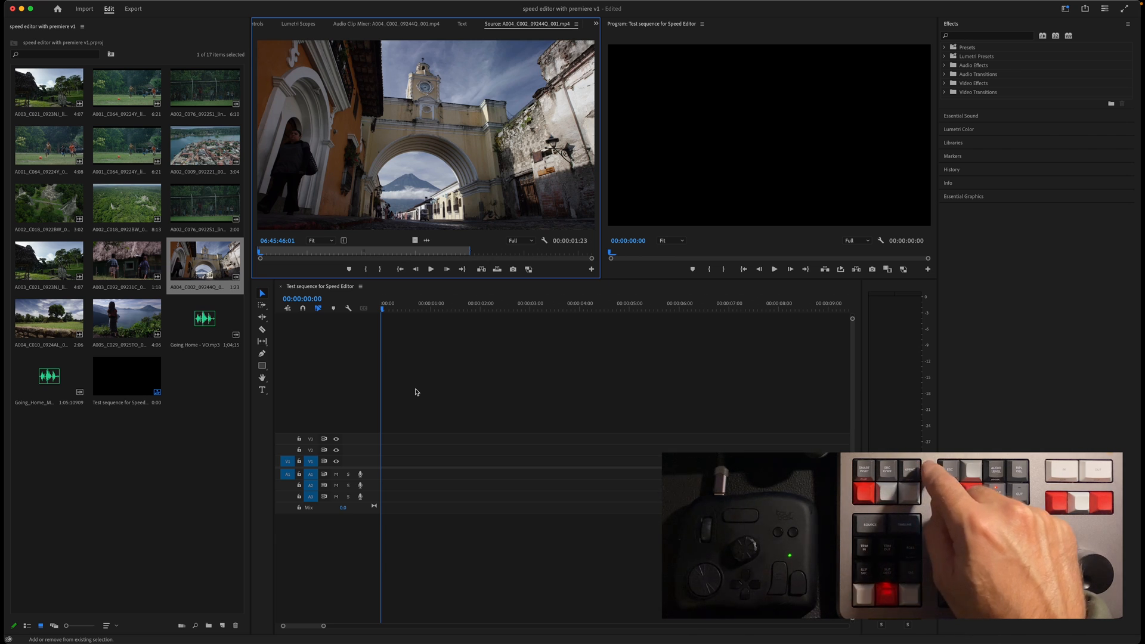
{"action": "key", "text": "shift+3"}
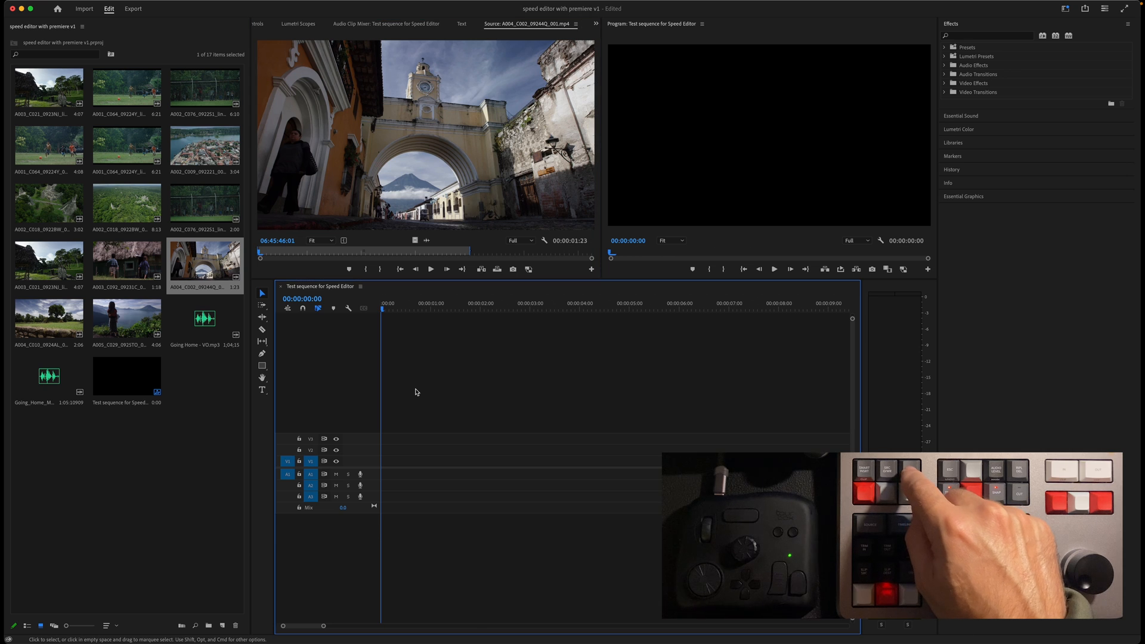
{"action": "key", "text": "period"}
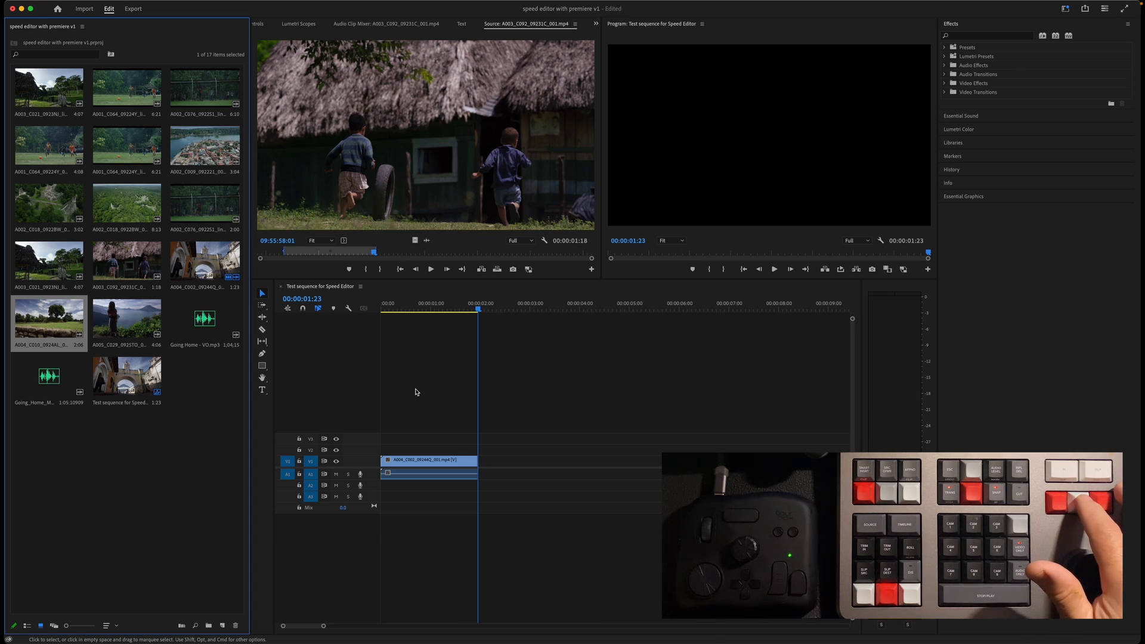
- Load the selected tree clip A004_C010 into the Source Monitor and jog it forward to 10:11:03:15
{"action": "key", "text": "shift+o"}
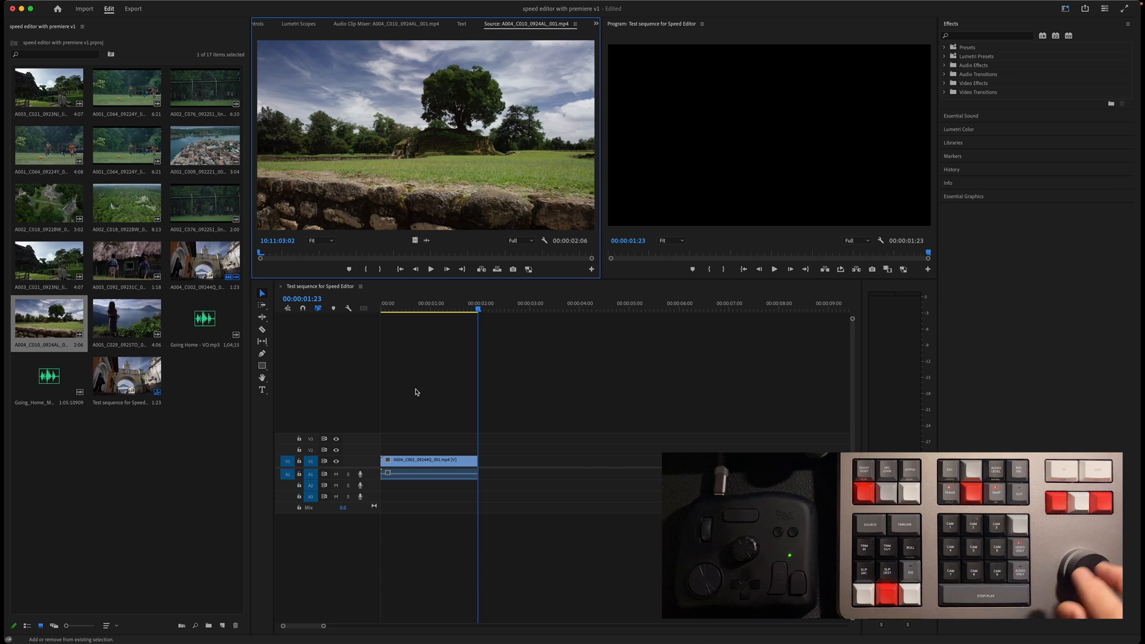
{"action": "key", "text": "Right"}
{"action": "key", "text": "Right"}
{"action": "key", "text": "Right"}
{"action": "key", "text": "Right"}
{"action": "key", "text": "Right"}
{"action": "key", "text": "Right"}
{"action": "key", "text": "Right"}
{"action": "key", "text": "Right"}
{"action": "key", "text": "Right"}
{"action": "key", "text": "Right"}
{"action": "key", "text": "Right"}
{"action": "key", "text": "Right"}
{"action": "key", "text": "Right"}
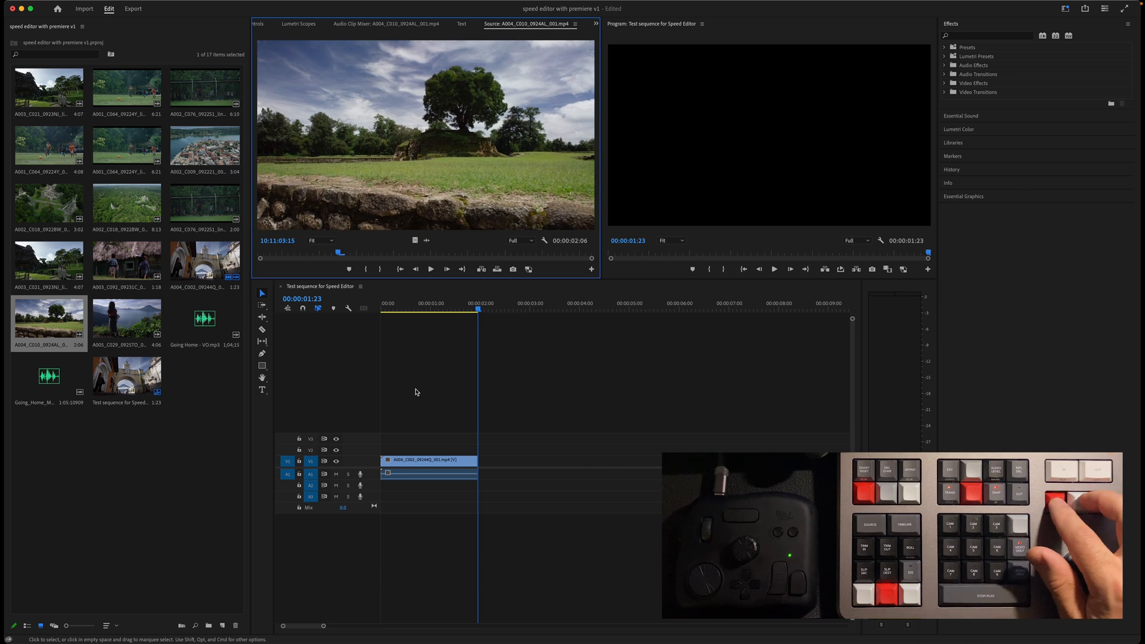
- Jog the tree clip back to 10:11:03:03 and mark its in point there
{"action": "key", "text": "Left"}
{"action": "key", "text": "Left"}
{"action": "key", "text": "Left"}
{"action": "key", "text": "Left"}
{"action": "key", "text": "Left"}
{"action": "key", "text": "Left"}
{"action": "key", "text": "Left"}
{"action": "key", "text": "Left"}
{"action": "key", "text": "Left"}
{"action": "key", "text": "Left"}
{"action": "key", "text": "Left"}
{"action": "key", "text": "Left"}
{"action": "key", "text": "i"}
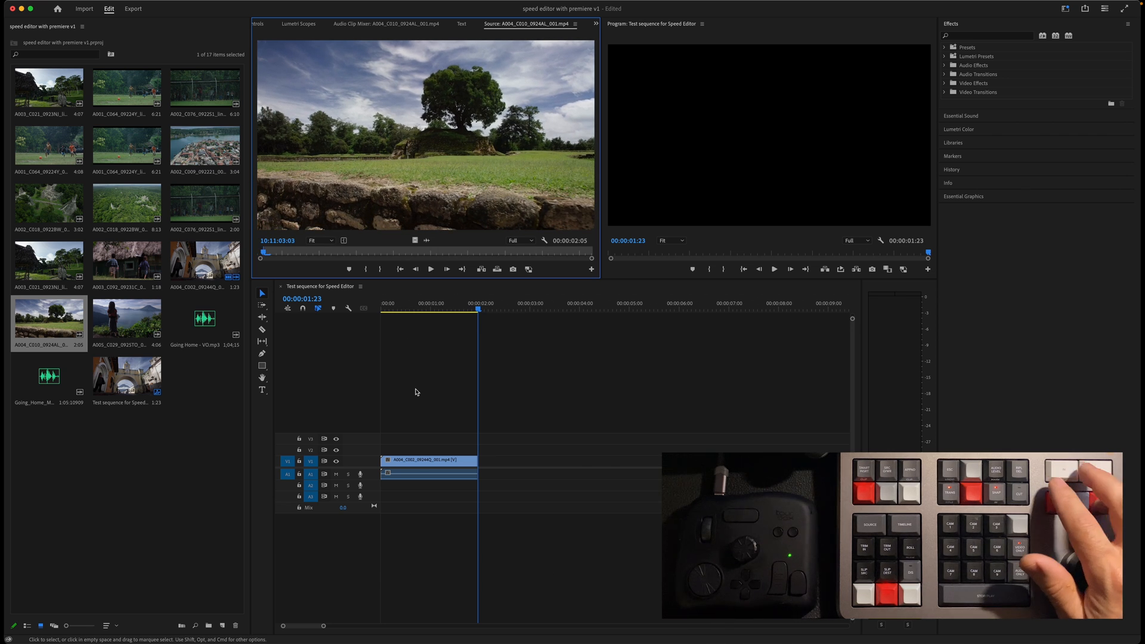
- Play the tree clip to 10:11:04:13, mark its out point there and overwrite it onto the timeline at 00:00:01:23
{"action": "key", "text": "space"}
{"action": "key", "text": "o"}
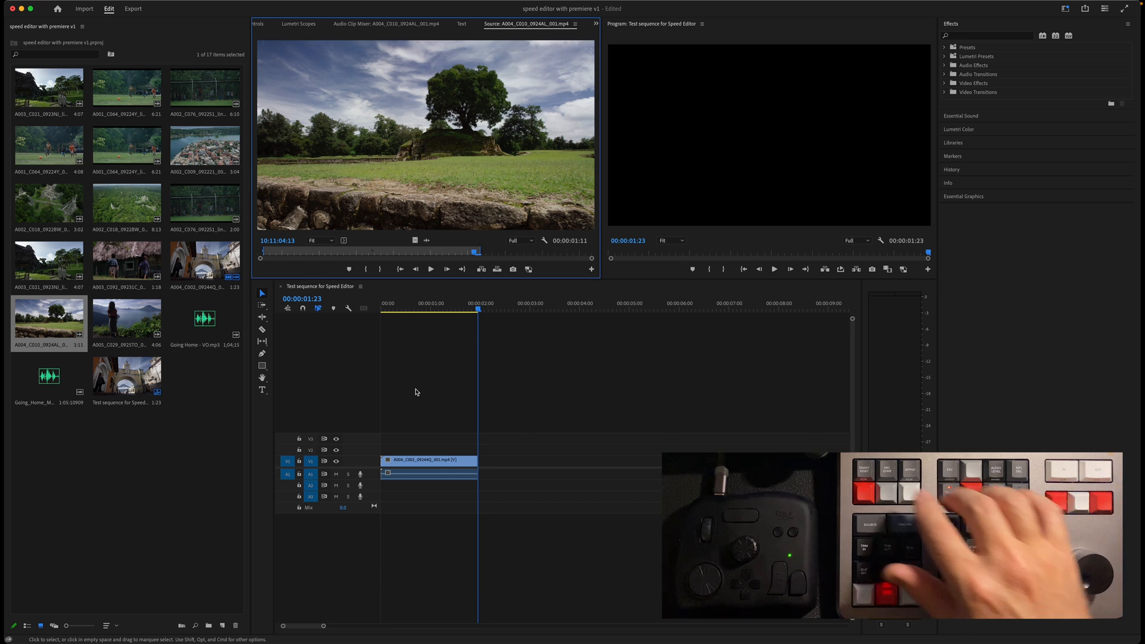
{"action": "key", "text": "period"}
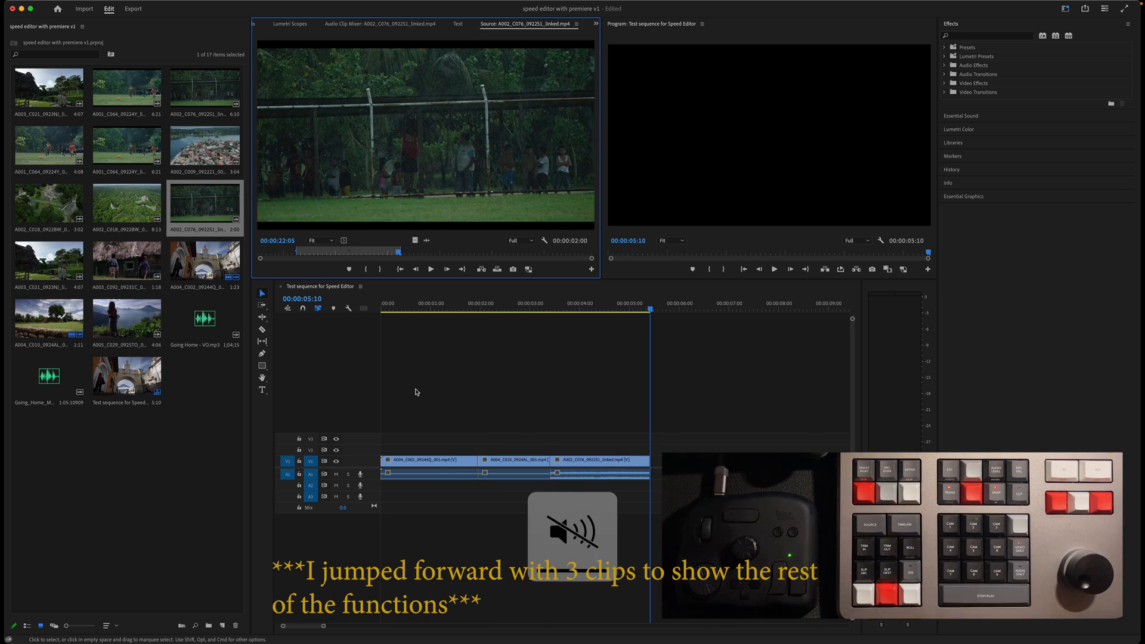
- Play the fence clip A002_C076 back to 00:00:20:14 in the Source Monitor, and jog the timeline playhead back to 00:00:03:14
{"action": "key", "text": "space"}
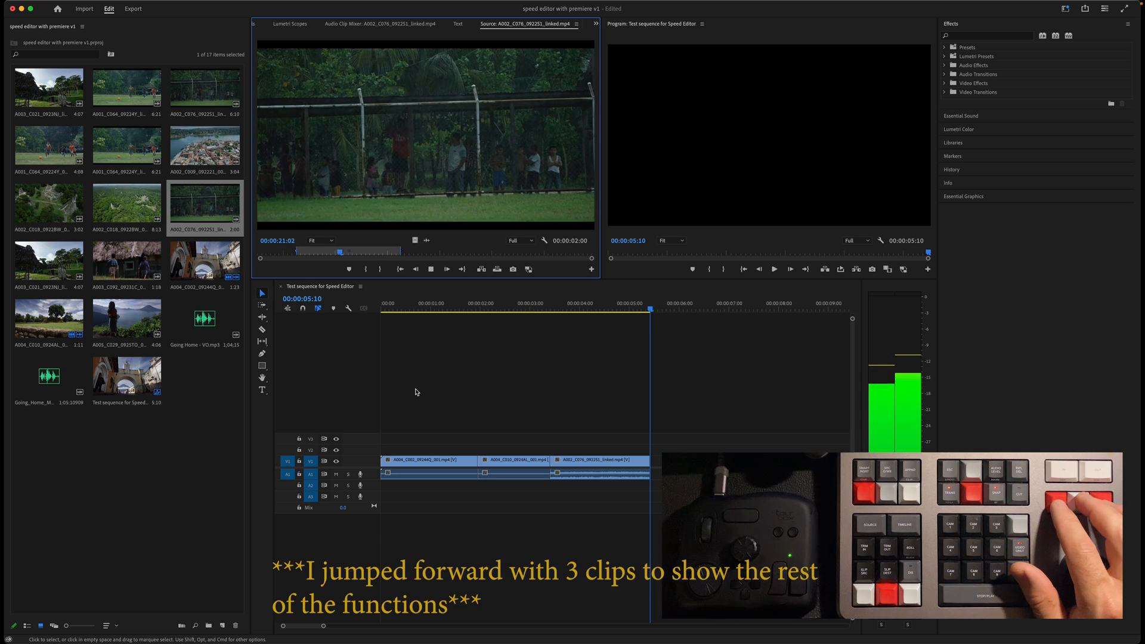
{"action": "key", "text": "space"}
{"action": "key", "text": "shift+3"}
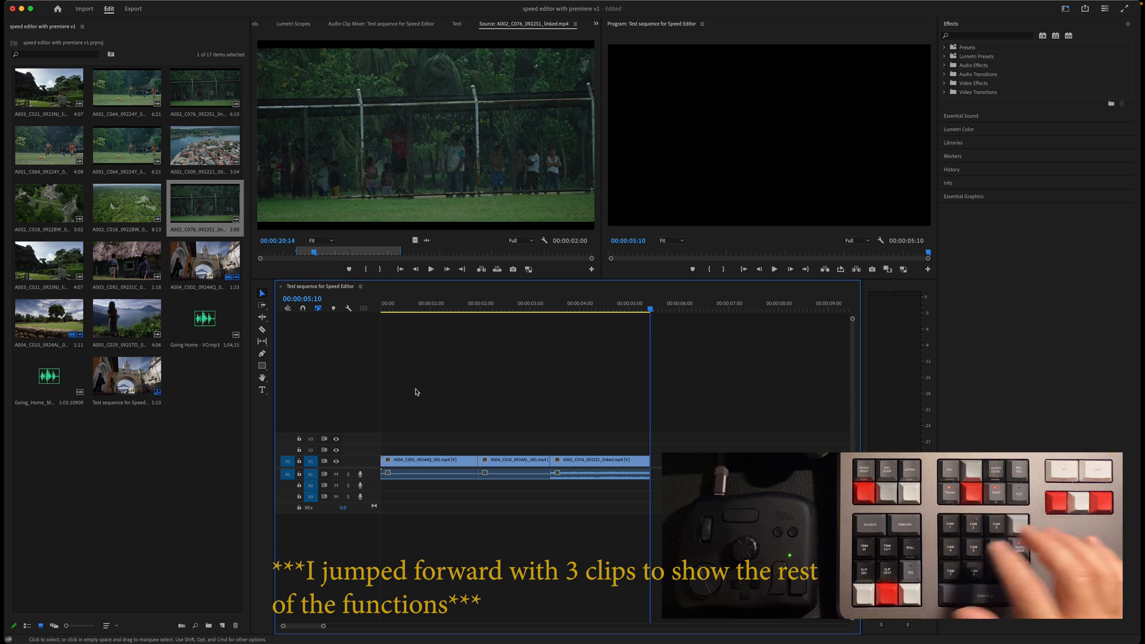
{"action": "key", "text": "Left"}
{"action": "key", "text": "Left"}
{"action": "key", "text": "Left"}
{"action": "key", "text": "Left"}
{"action": "key", "text": "Left"}
{"action": "key", "text": "Left"}
{"action": "key", "text": "Left"}
{"action": "key", "text": "Left"}
{"action": "key", "text": "Left"}
{"action": "key", "text": "Left"}
{"action": "key", "text": "Left"}
{"action": "key", "text": "Left"}
{"action": "key", "text": "Left"}
{"action": "key", "text": "Left"}
{"action": "key", "text": "Left"}
{"action": "key", "text": "Left"}
{"action": "key", "text": "Left"}
{"action": "key", "text": "Left"}
{"action": "key", "text": "Left"}
{"action": "key", "text": "Left"}
{"action": "key", "text": "d"}
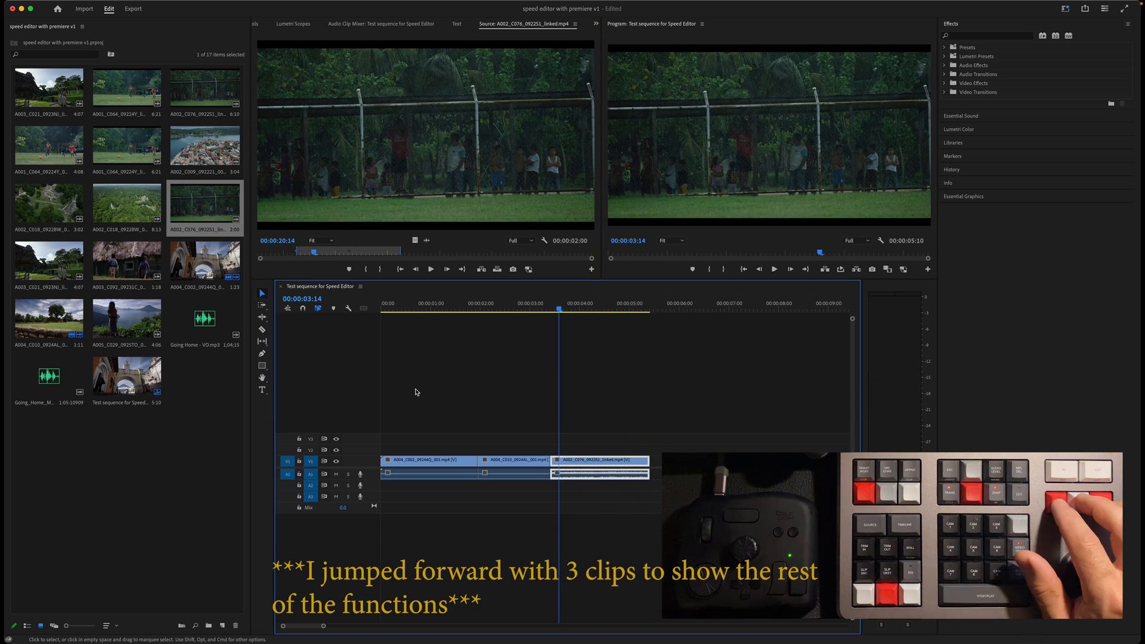
- Step the timeline playhead back and forth between the edit points of the three clips, ending at the sequence start
{"action": "key", "text": "Up"}
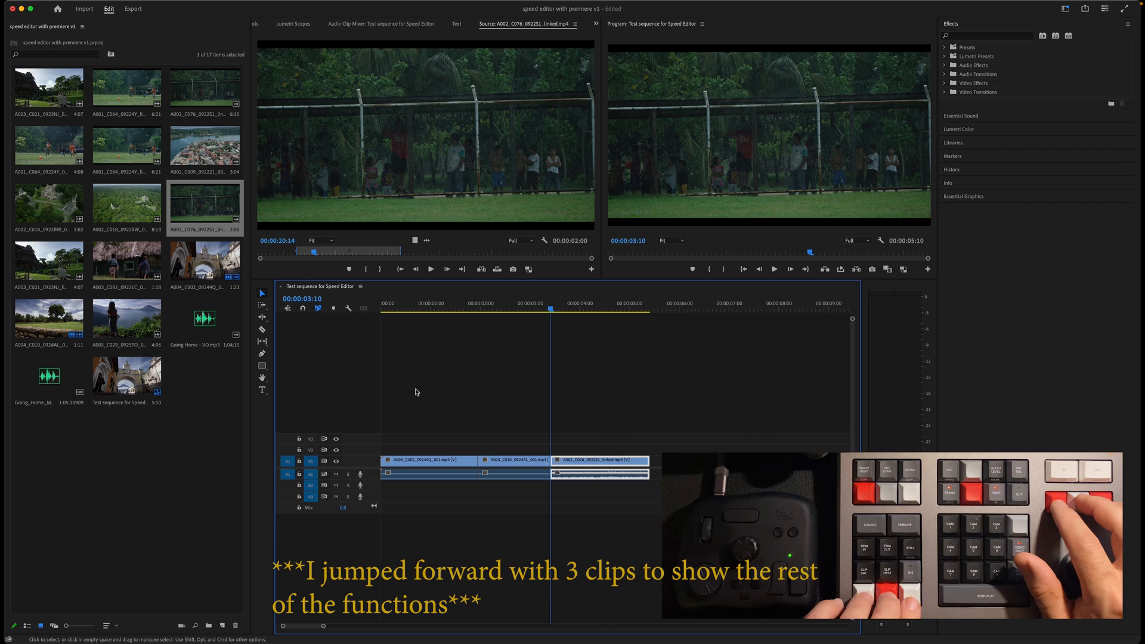
{"action": "key", "text": "Up"}
{"action": "key", "text": "Up"}
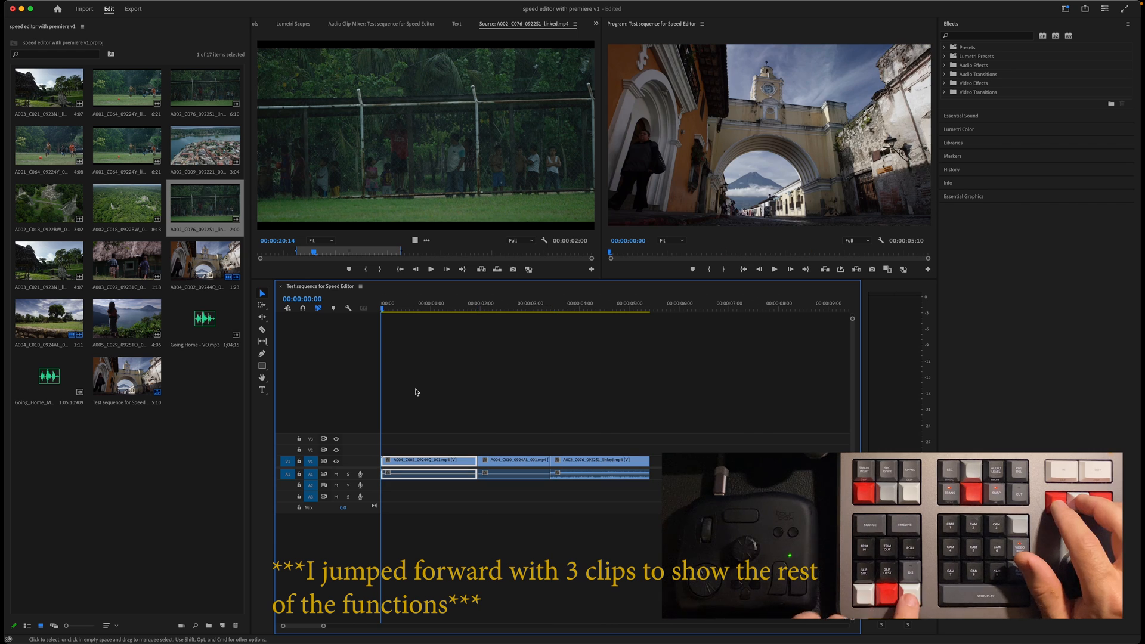
{"action": "key", "text": "Down"}
{"action": "key", "text": "Down"}
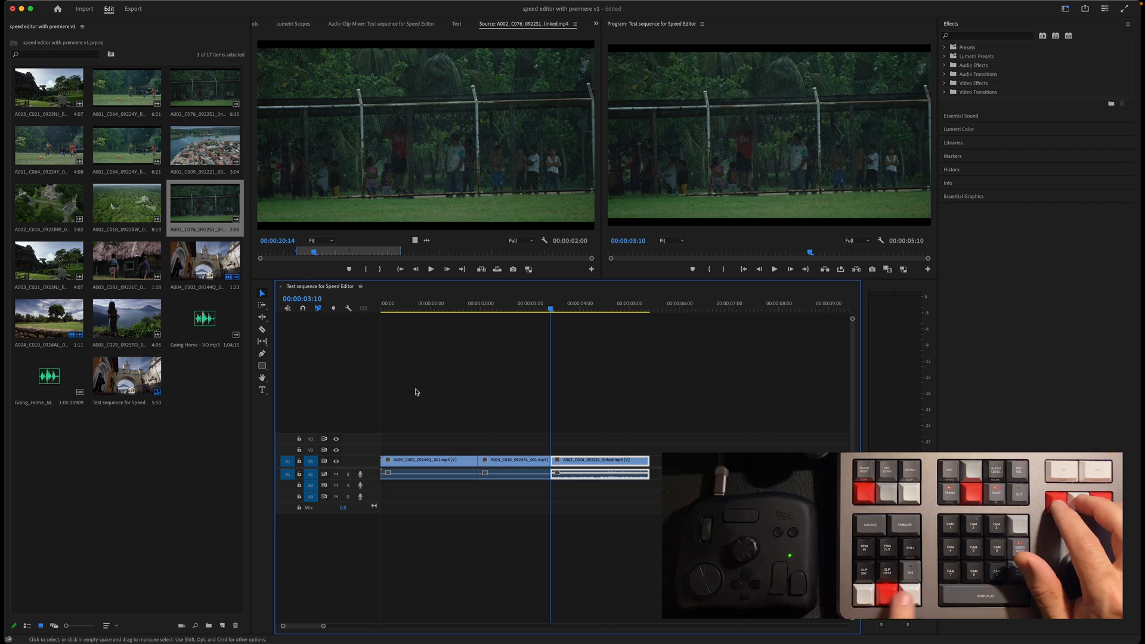
{"action": "key", "text": "Up"}
{"action": "key", "text": "Up"}
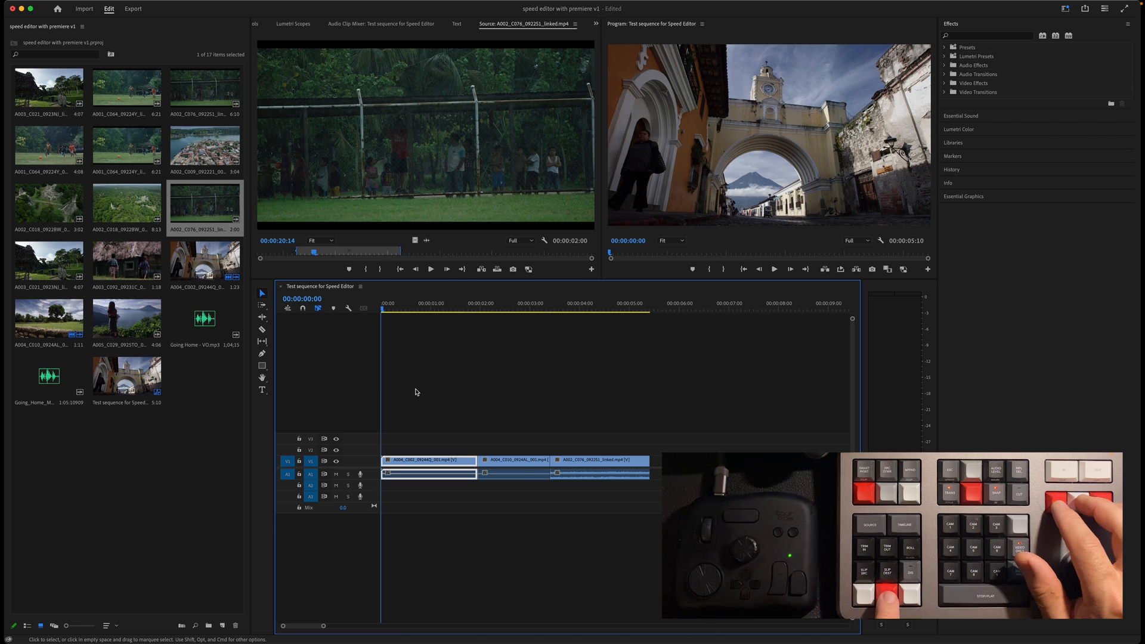
{"action": "key", "text": "Down"}
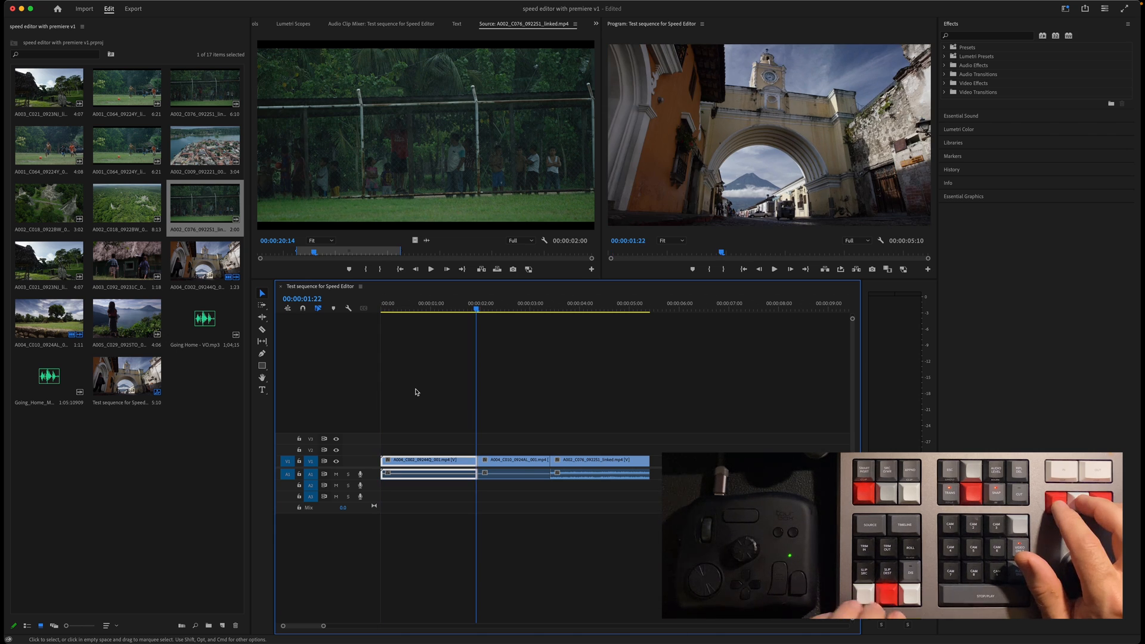
{"action": "key", "text": "Up"}
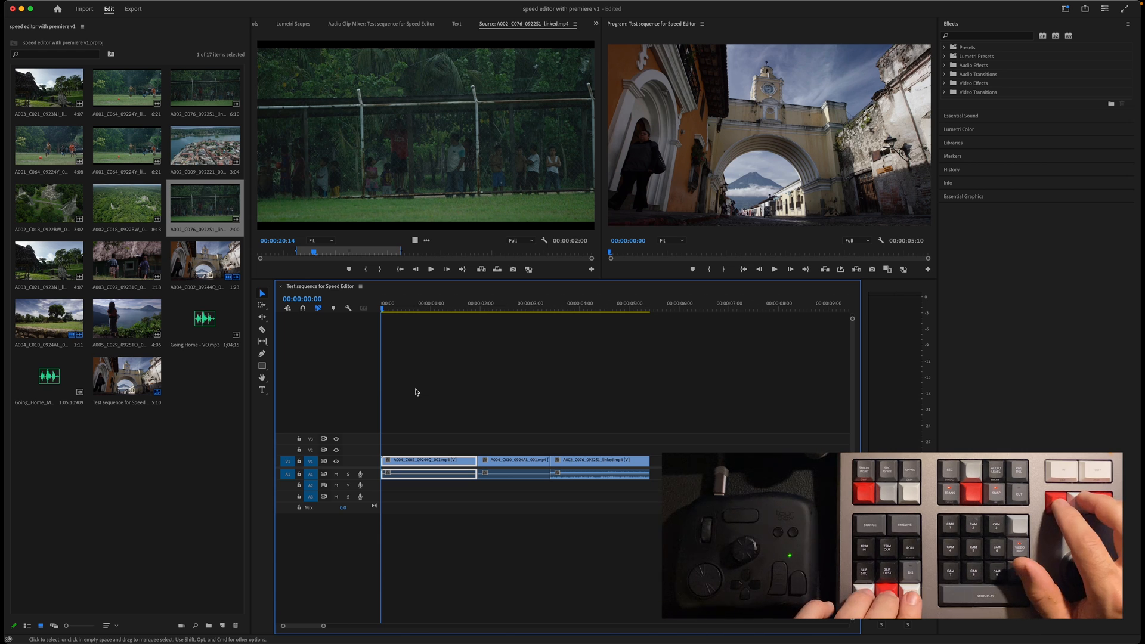
{"action": "key", "text": "Down"}
{"action": "key", "text": "Down"}
{"action": "key", "text": "Up"}
{"action": "key", "text": "Up"}
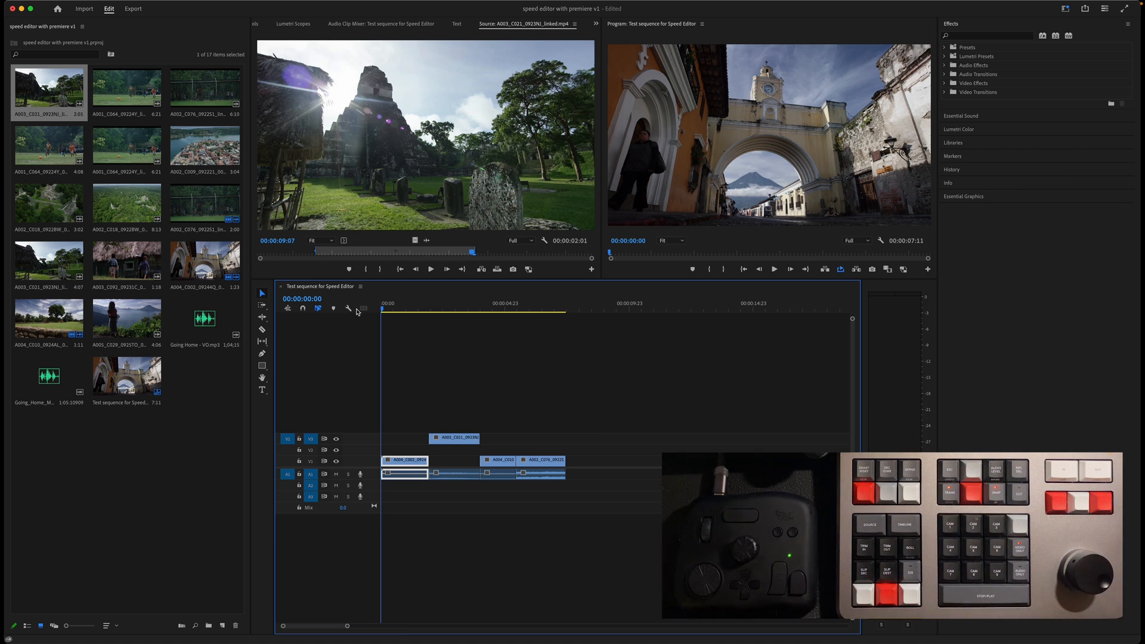
- Append the temple clip A003_C021 from the Source Monitor at the end of the sequence
{"action": "mouse_move", "coordinate": [447, 302]}
{"action": "left_mouse_down"}
{"action": "mouse_move", "coordinate": [495, 302]}
{"action": "mouse_move", "coordinate": [422, 303]}
{"action": "mouse_move", "coordinate": [442, 301]}
{"action": "left_mouse_up"}
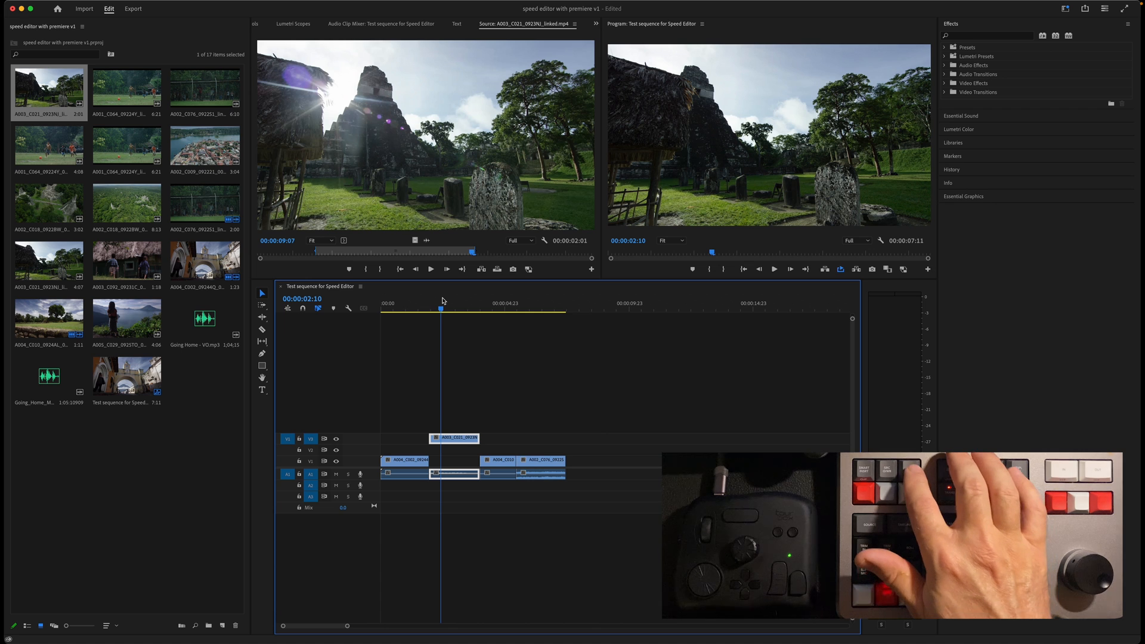
{"action": "key", "text": "End"}
{"action": "key", "text": "comma"}
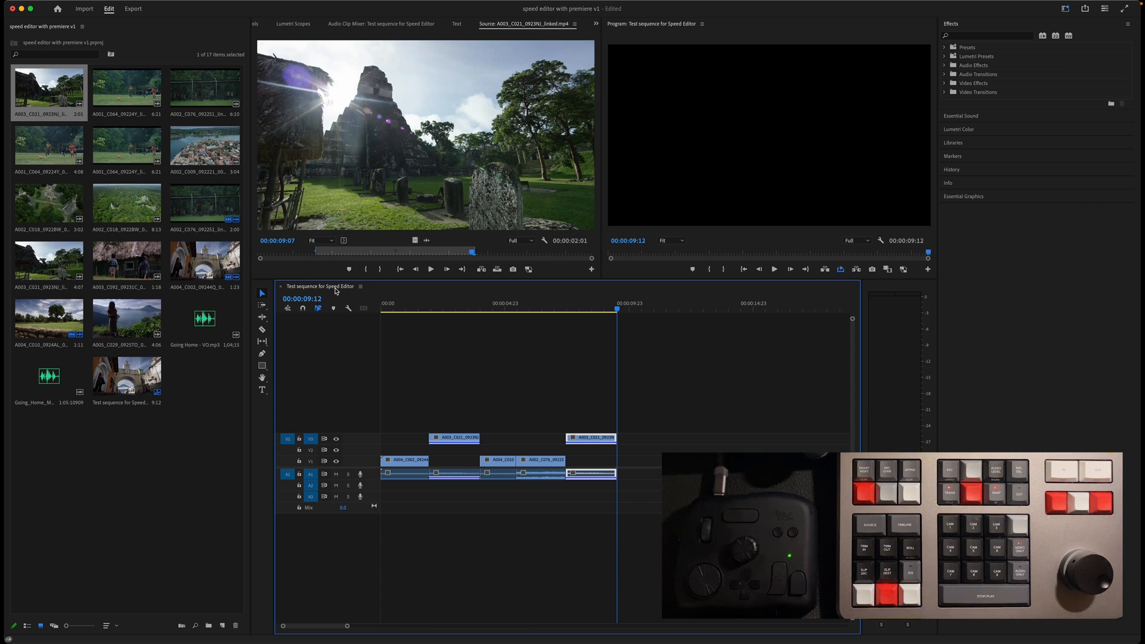
- Duplicate the Test sequence for Speed Editor in the project and rename the copy as pancake
{"action": "key", "text": "shift+1"}
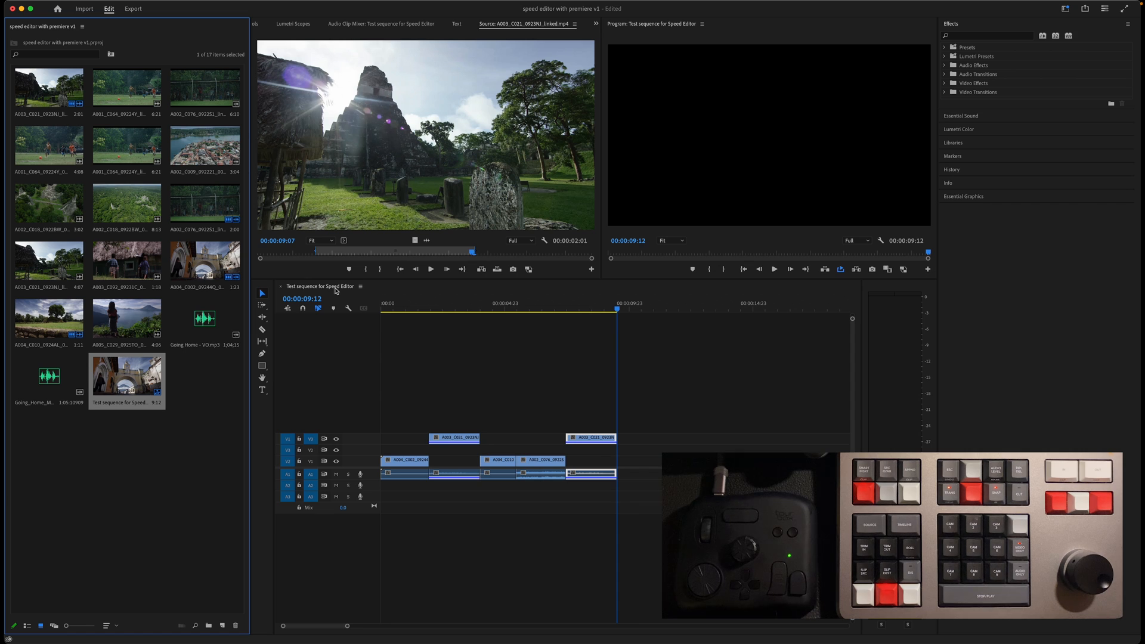
{"action": "right_click", "coordinate": [132, 393]}
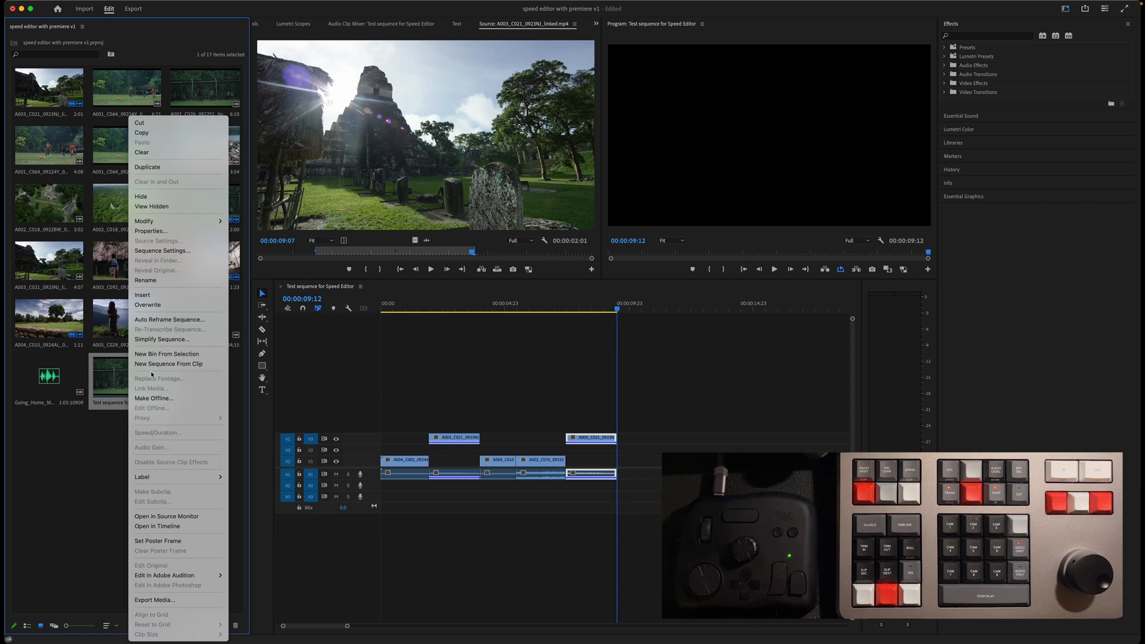
{"action": "left_click", "coordinate": [149, 167]}
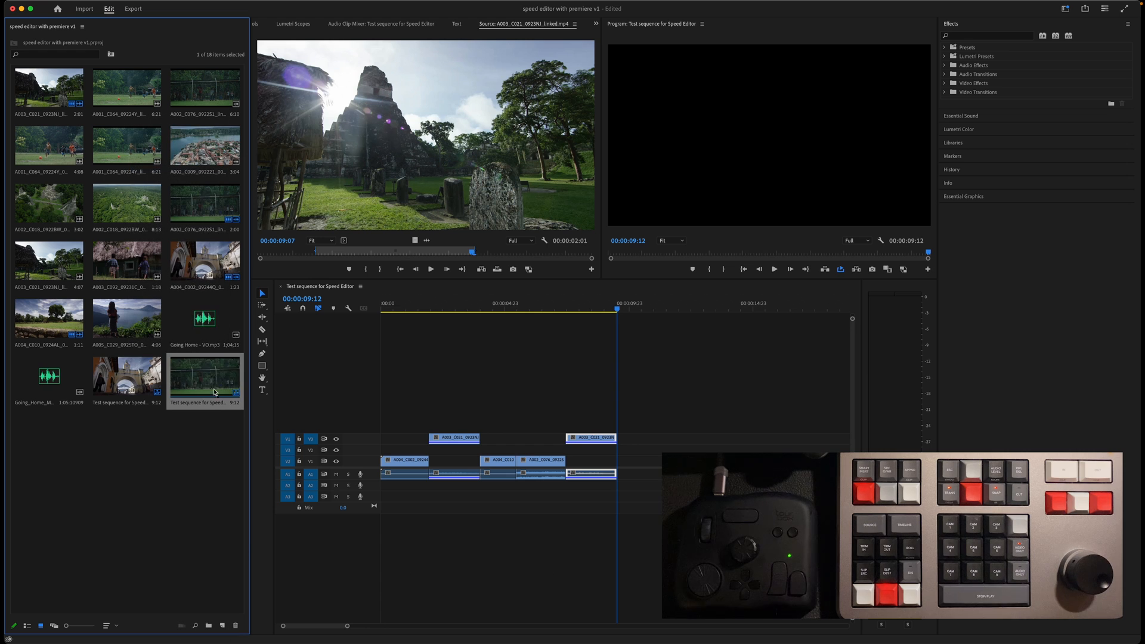
{"action": "left_click", "coordinate": [208, 402]}
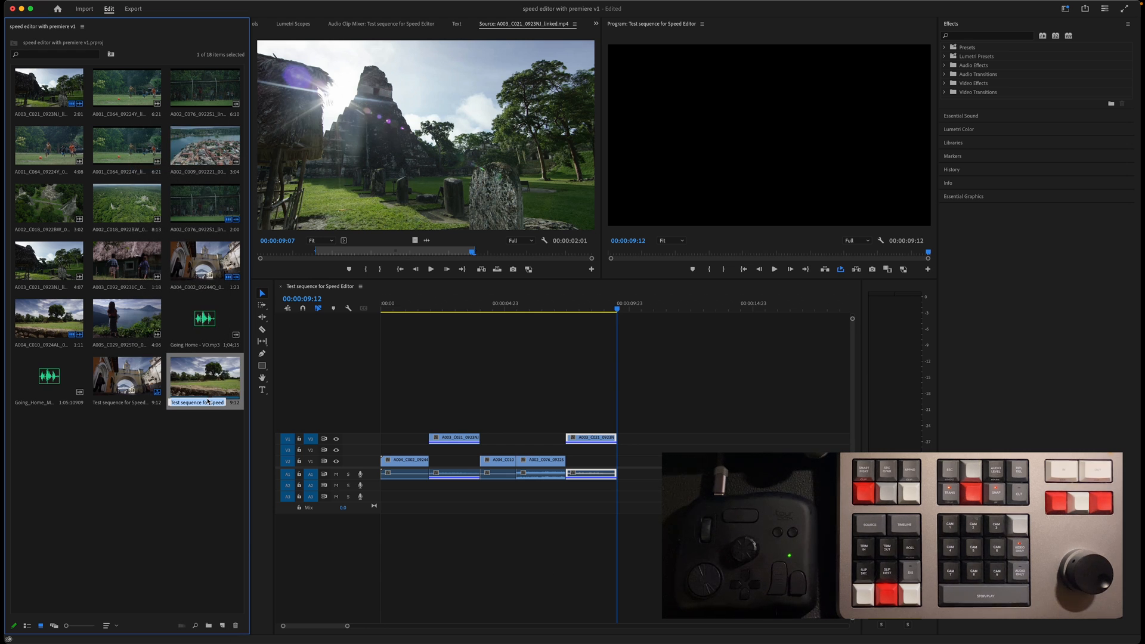
{"action": "type", "text": "pan"}
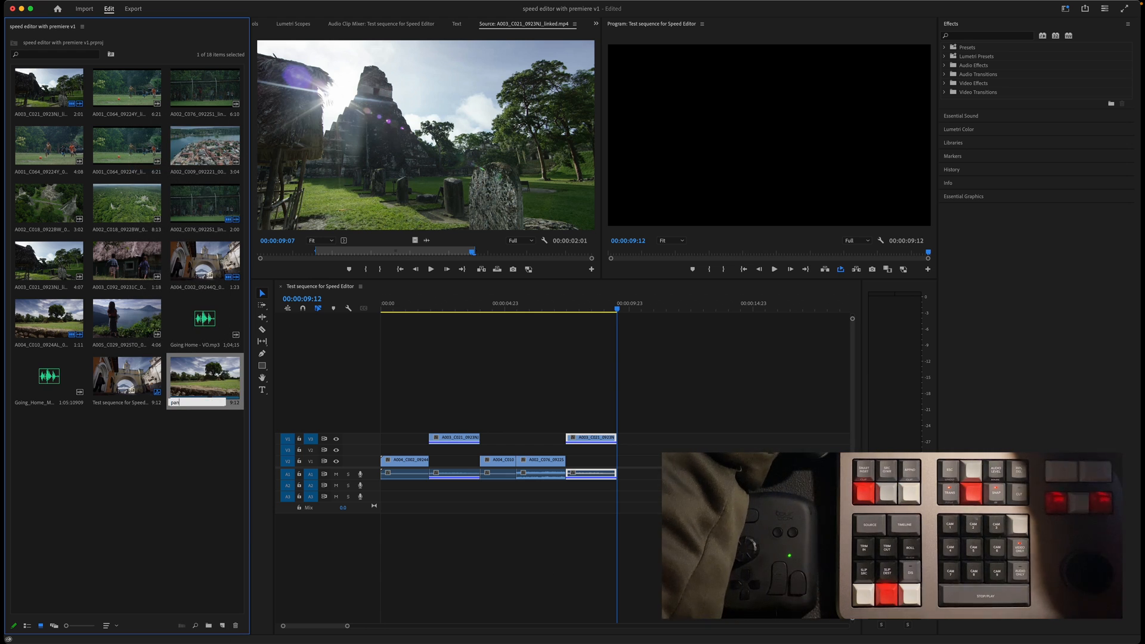
{"action": "type", "text": "cake"}
{"action": "key", "text": "Tab"}
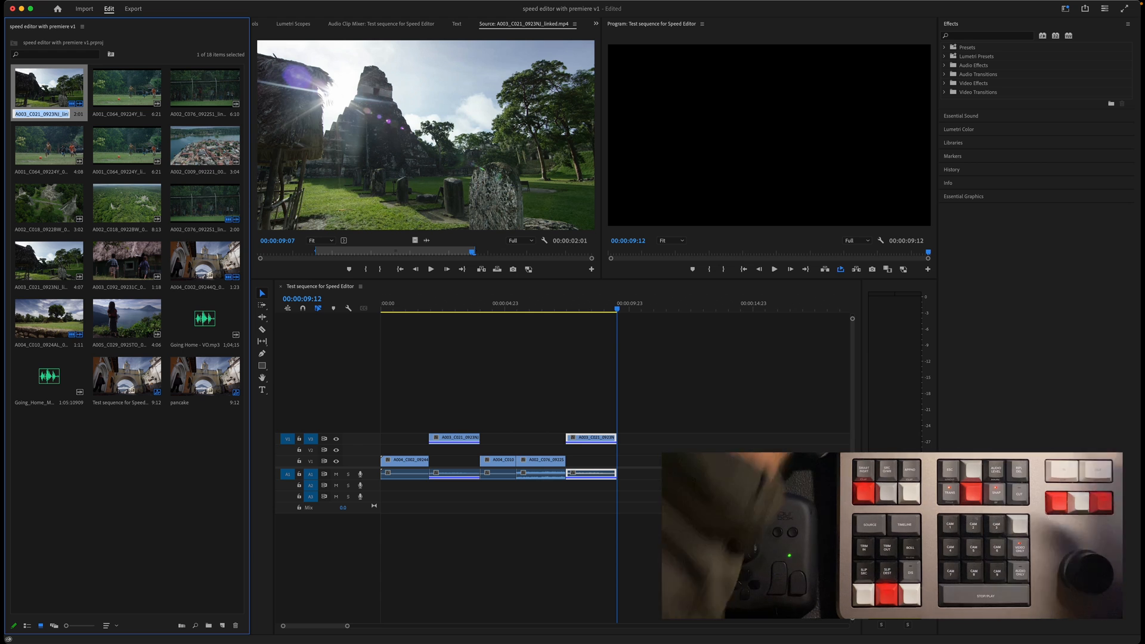
- Open the pancake sequence in its own timeline stacked below the original one and delete all its clips
{"action": "left_click_drag", "start_coordinate": [207, 361], "coordinate": [383, 622]}
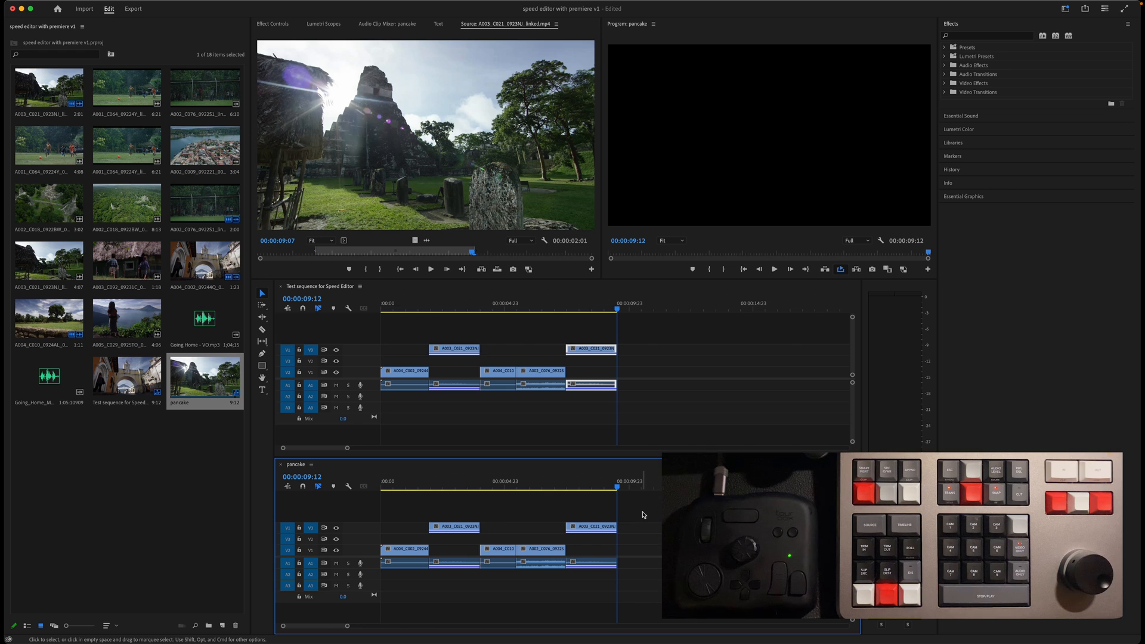
{"action": "key", "text": "super+a"}
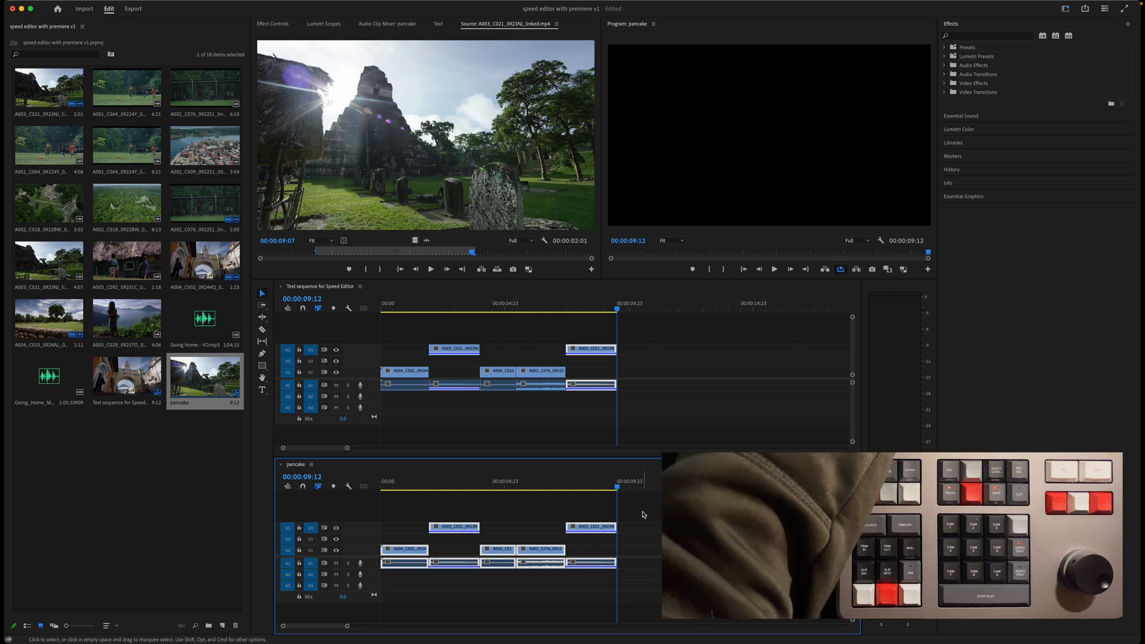
{"action": "key", "text": "Delete"}
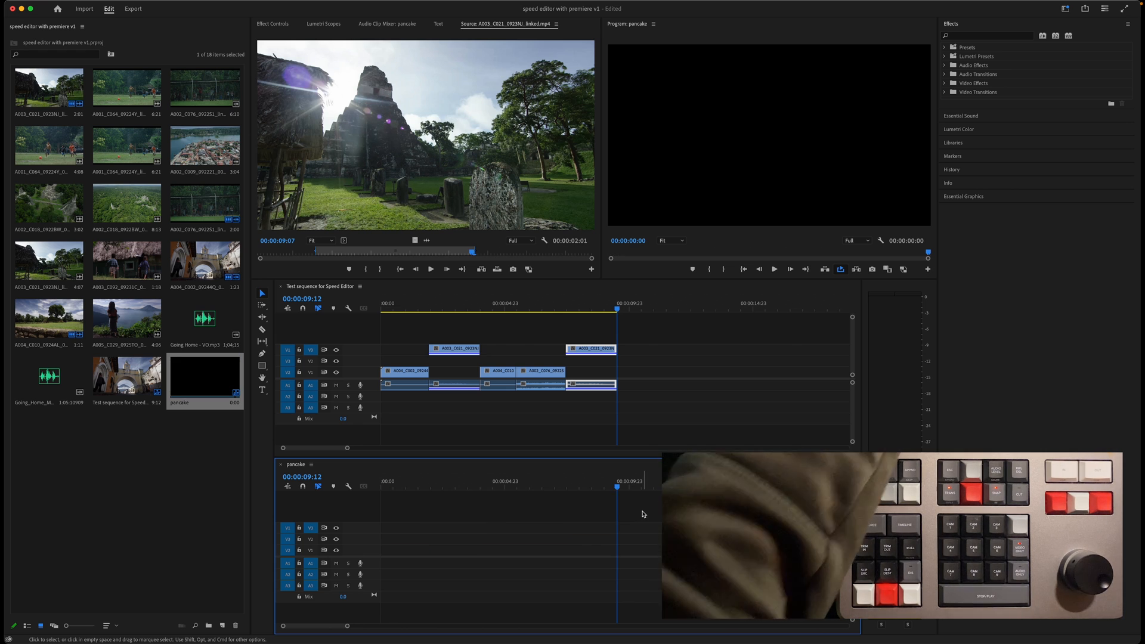
- Copy the tree clip at 00:00:04:08 in the original sequence to the start of the pancake sequence, and return focus to the original
{"action": "left_click", "coordinate": [604, 490]}
{"action": "key", "text": "Home"}
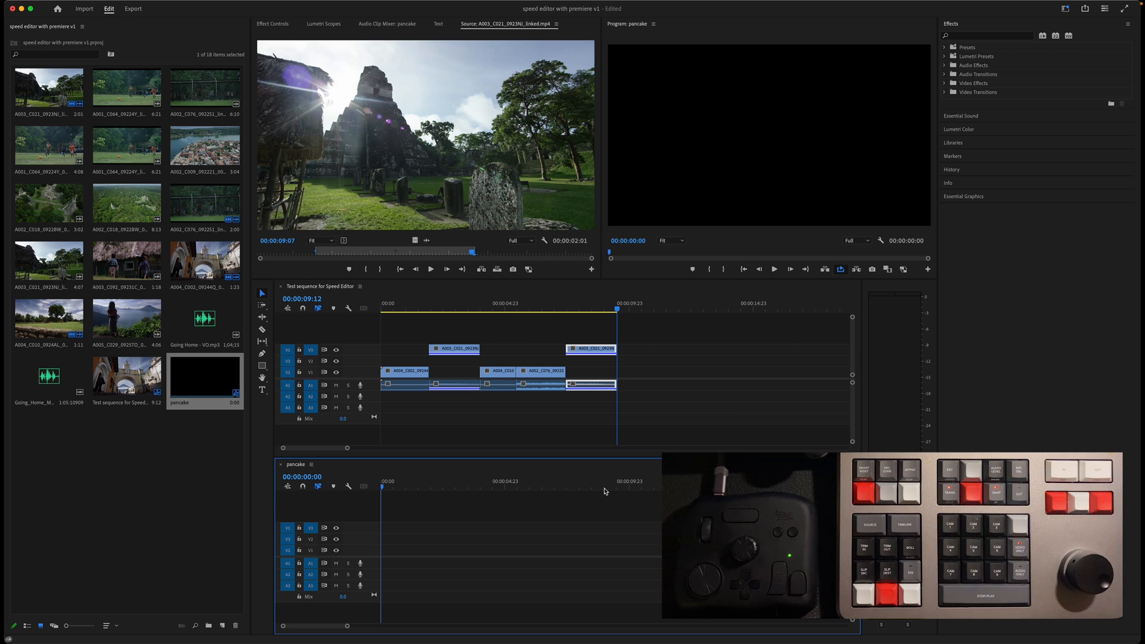
{"action": "left_click_drag", "start_coordinate": [515, 308], "coordinate": [490, 306]}
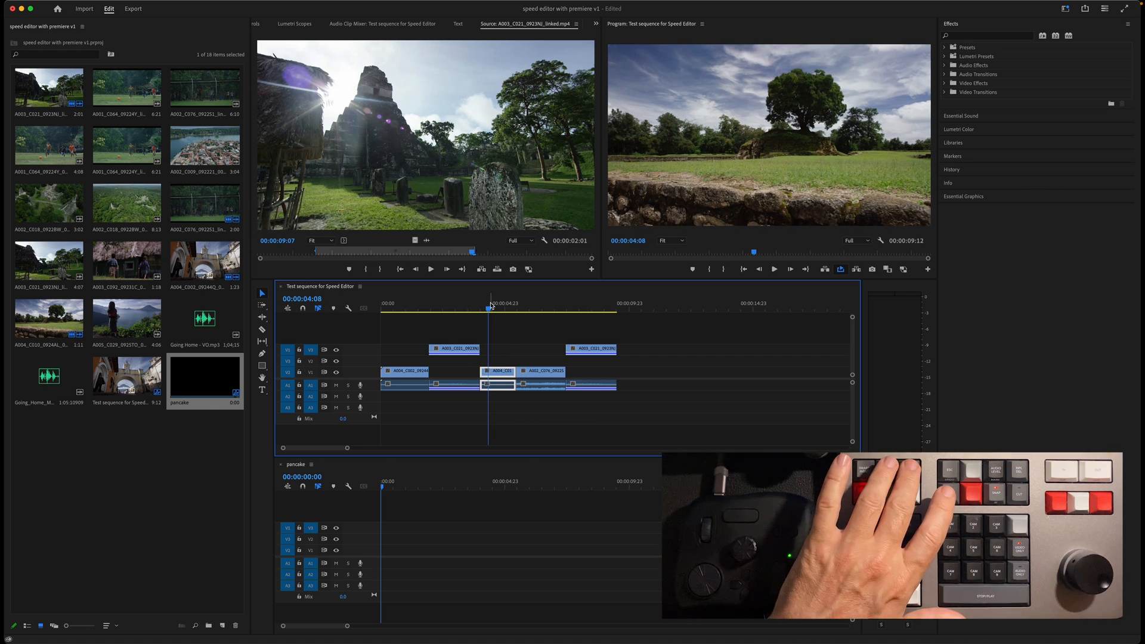
{"action": "key", "text": "super+c"}
{"action": "key", "text": "shift+3"}
{"action": "key", "text": "super+v"}
{"action": "key", "text": "shift+3"}
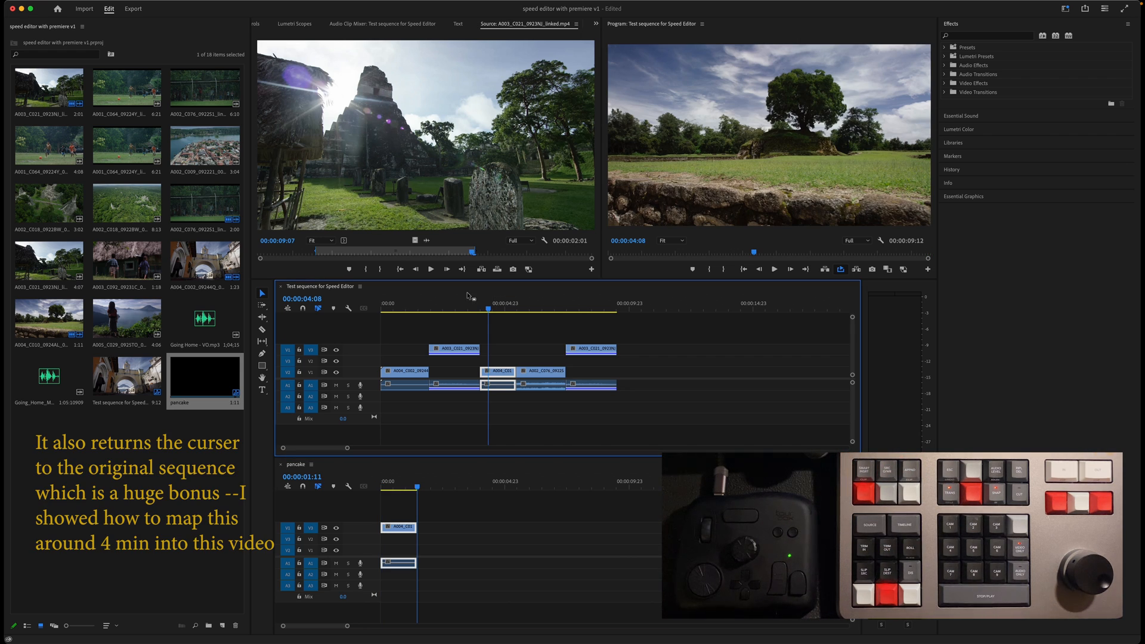
- Copy the temple clip at 00:00:02:22 in the original sequence to the pancake sequence at 00:00:01:11, and return focus to the original
{"action": "left_click_drag", "start_coordinate": [482, 304], "coordinate": [507, 305]}
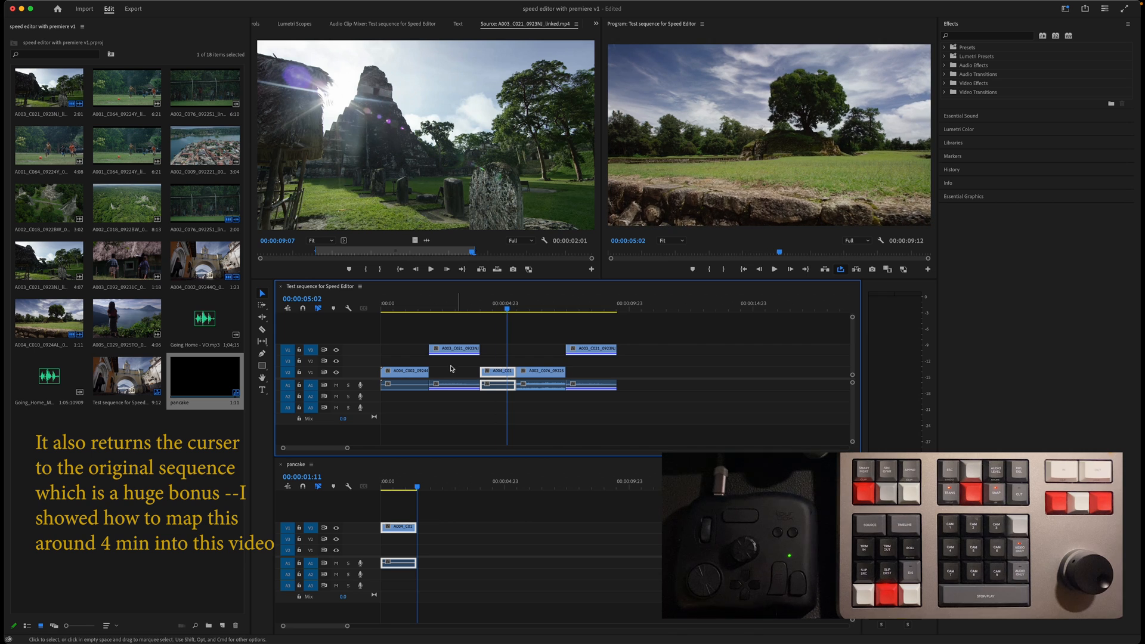
{"action": "left_click_drag", "start_coordinate": [418, 487], "coordinate": [463, 489]}
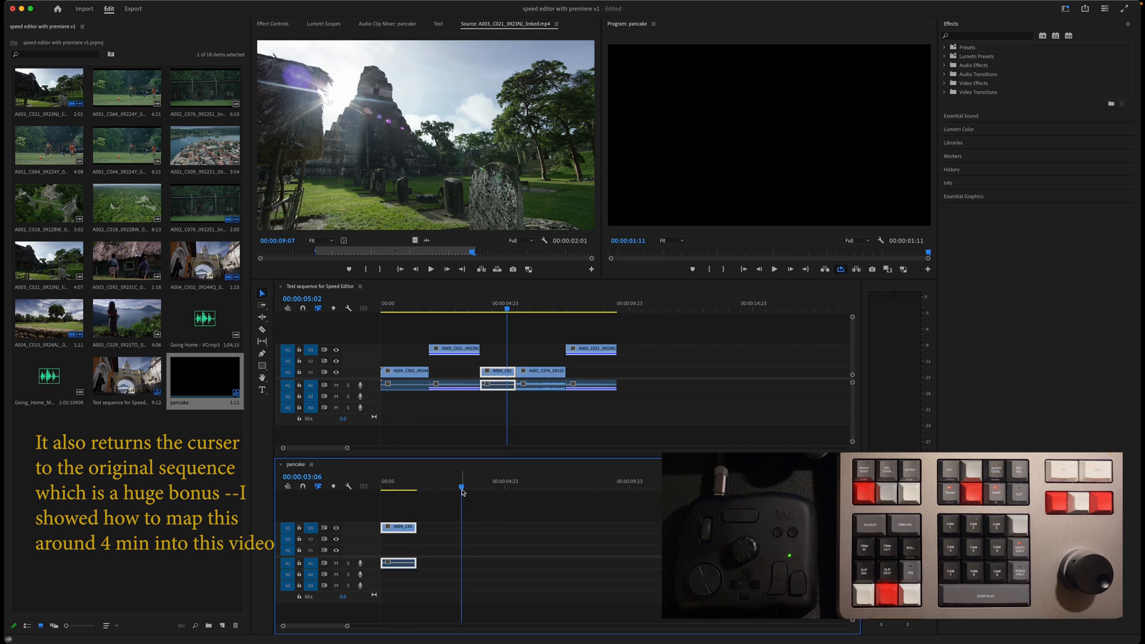
{"action": "key", "text": "Up"}
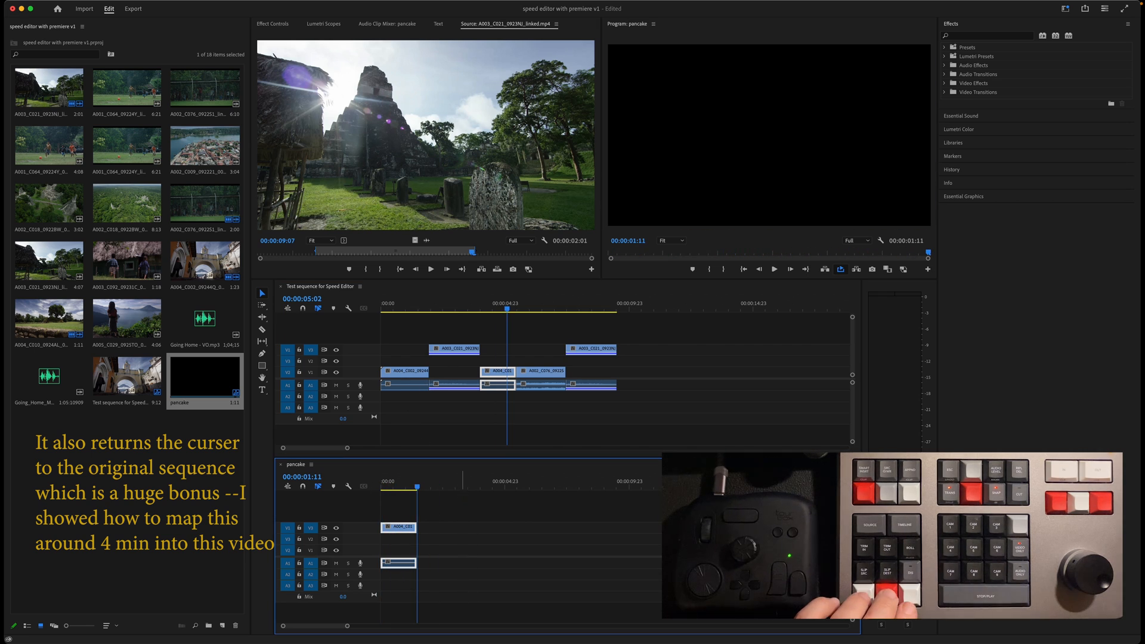
{"action": "left_click", "coordinate": [455, 311]}
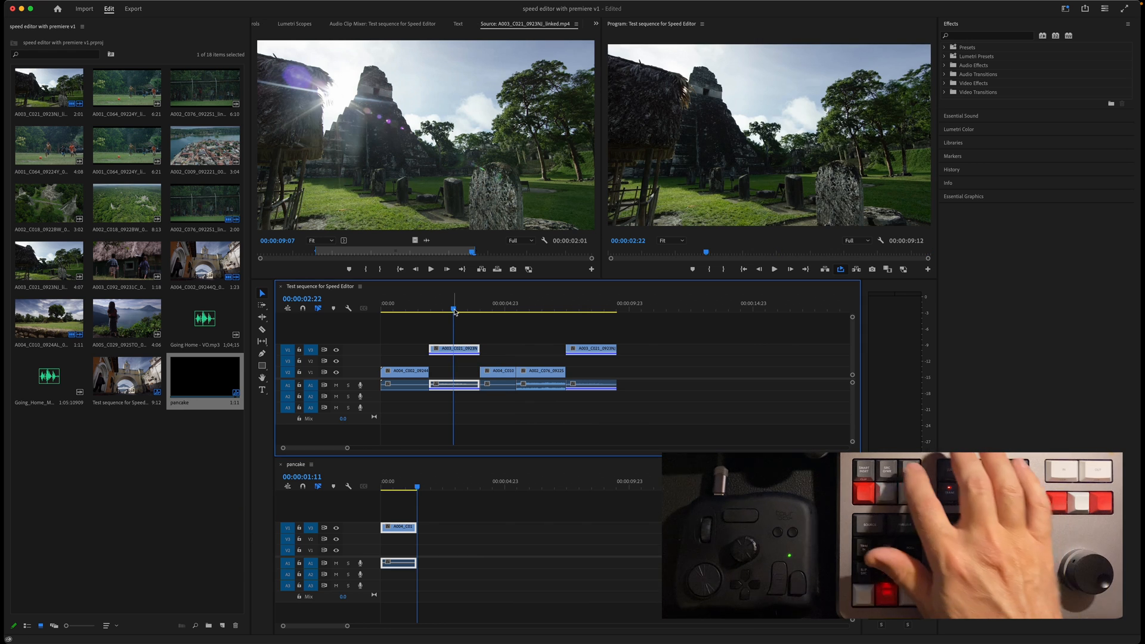
{"action": "key", "text": "super+c"}
{"action": "key", "text": "shift+3"}
{"action": "key", "text": "super+v"}
{"action": "key", "text": "shift+3"}
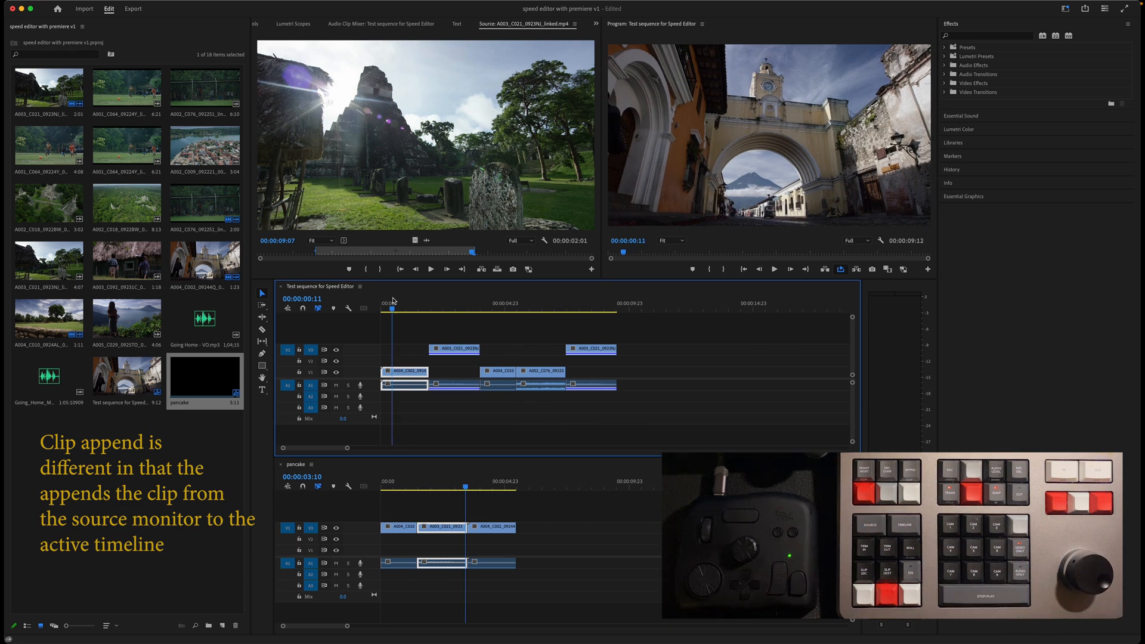
- Close the pancake timeline and load the aerial town clip A002_C009 into the Source Monitor, with the sequence playhead at 00:00:01:14
{"action": "left_click_drag", "start_coordinate": [391, 308], "coordinate": [386, 309]}
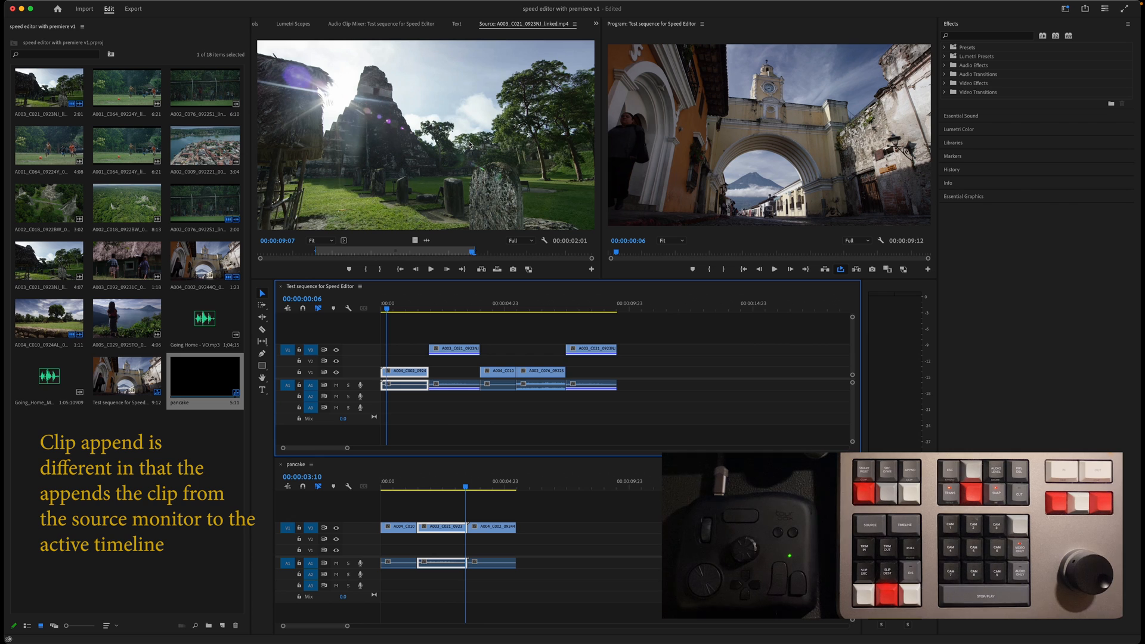
{"action": "left_click", "coordinate": [280, 467]}
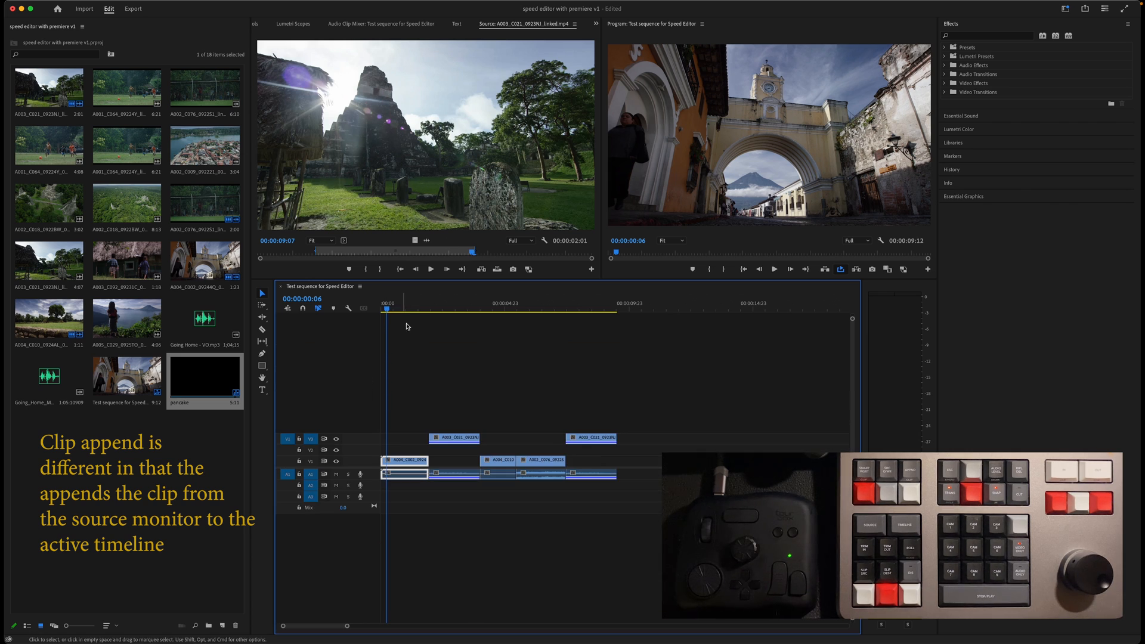
{"action": "left_click", "coordinate": [422, 307]}
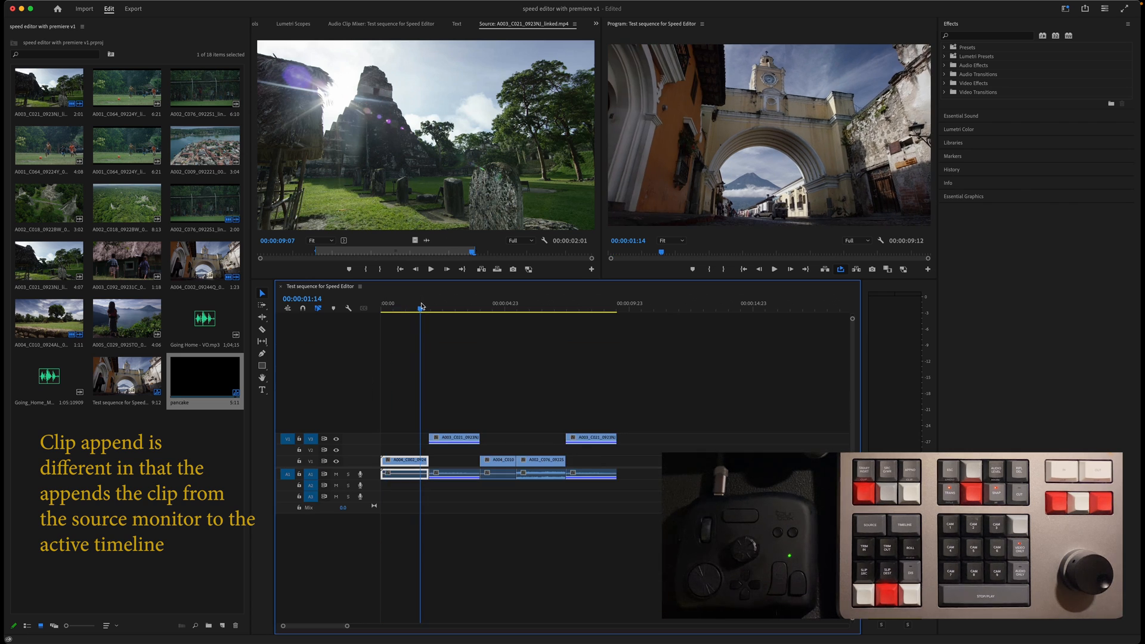
{"action": "double_click", "coordinate": [208, 147]}
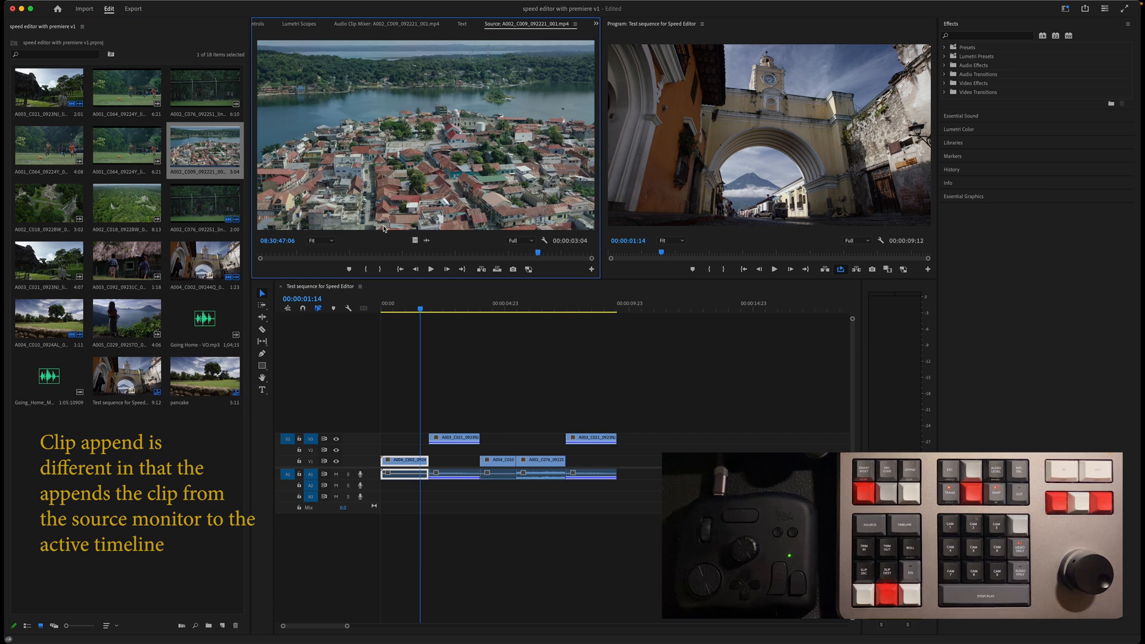
- Mark an In point in the aerial town source clip five frames after 08:30:44:15
{"action": "key", "text": "shift+Left"}
{"action": "key", "text": "shift+Left"}
{"action": "key", "text": "shift+Left"}
{"action": "key", "text": "shift+Left"}
{"action": "key", "text": "shift+Left"}
{"action": "key", "text": "shift+Left"}
{"action": "key", "text": "shift+Left"}
{"action": "key", "text": "shift+Left"}
{"action": "key", "text": "shift+Left"}
{"action": "key", "text": "shift+Left"}
{"action": "key", "text": "shift+Left"}
{"action": "key", "text": "shift+Left"}
{"action": "key", "text": "shift+Left"}
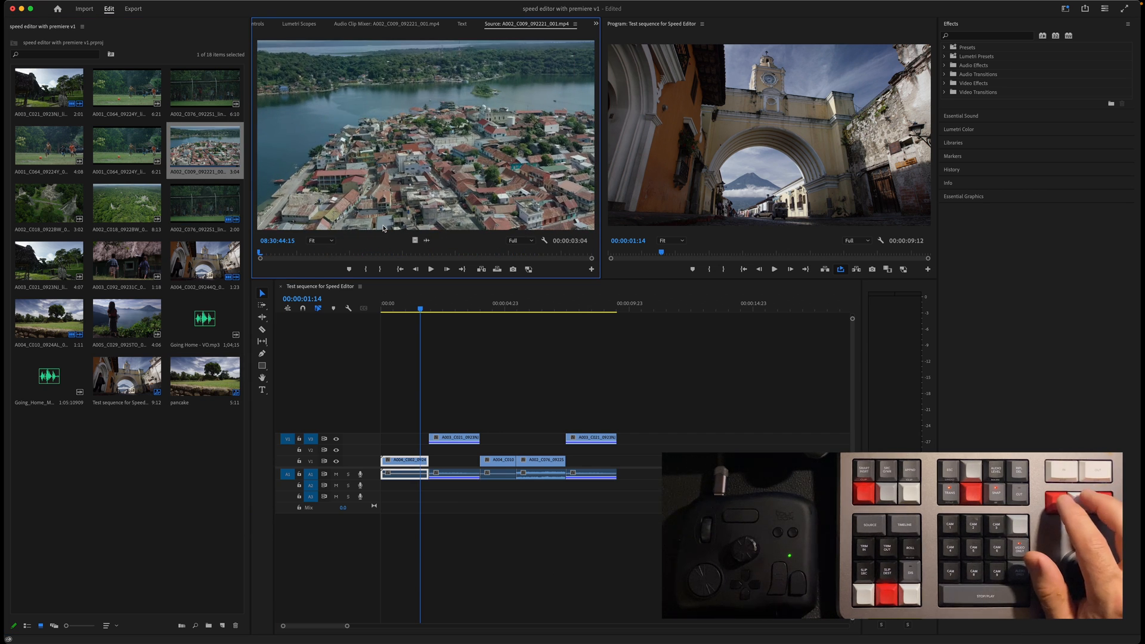
{"action": "key", "text": "Right"}
{"action": "key", "text": "Right"}
{"action": "key", "text": "Right"}
{"action": "key", "text": "Right"}
{"action": "key", "text": "Right"}
{"action": "key", "text": "i"}
- Mark an Out point at 08:30:47:04, append the aerial town clip to the end of the sequence, and park the playhead on it at 00:00:10:04
{"action": "key", "text": "shift+Right"}
{"action": "key", "text": "shift+Right"}
{"action": "key", "text": "shift+Right"}
{"action": "key", "text": "shift+Right"}
{"action": "key", "text": "shift+Right"}
{"action": "key", "text": "shift+Right"}
{"action": "key", "text": "shift+Right"}
{"action": "key", "text": "shift+Right"}
{"action": "key", "text": "shift+Right"}
{"action": "key", "text": "shift+Right"}
{"action": "key", "text": "shift+Right"}
{"action": "key", "text": "Right"}
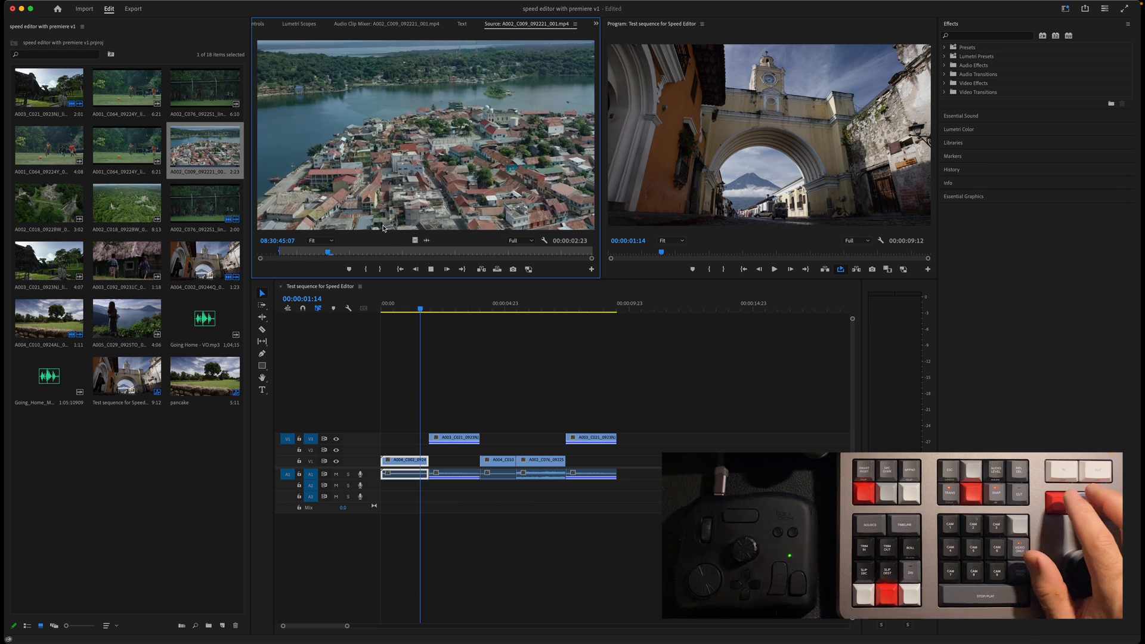
{"action": "key", "text": "o"}
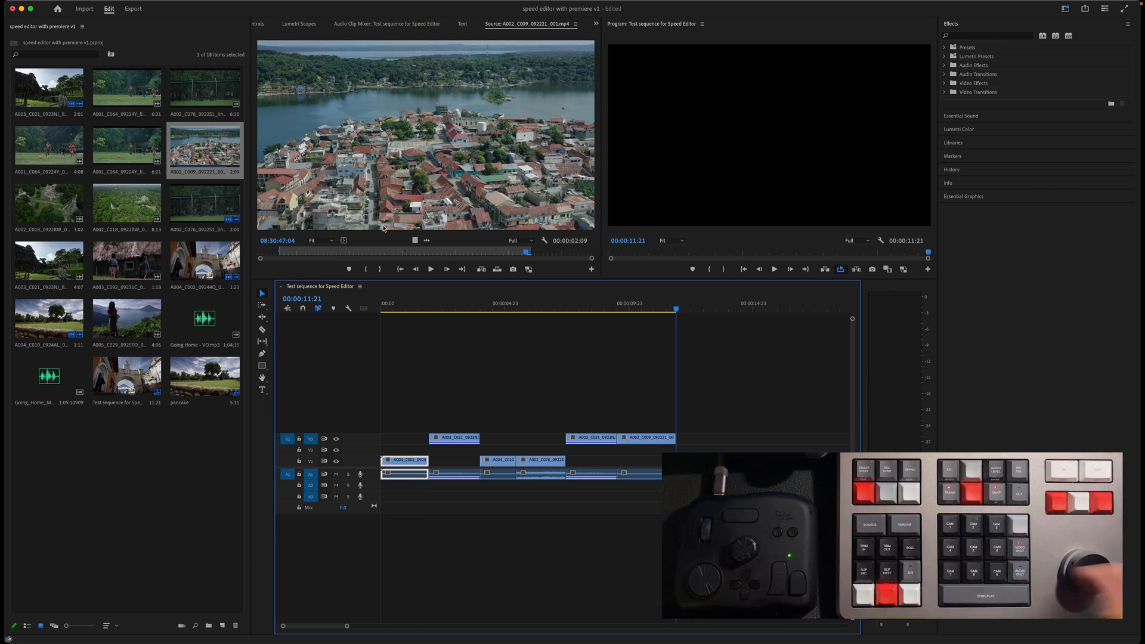
{"action": "left_click", "coordinate": [632, 308]}
{"action": "mouse_move", "coordinate": [632, 307]}
{"action": "left_mouse_down"}
{"action": "mouse_move", "coordinate": [601, 308]}
{"action": "mouse_move", "coordinate": [634, 307]}
{"action": "left_mouse_up"}
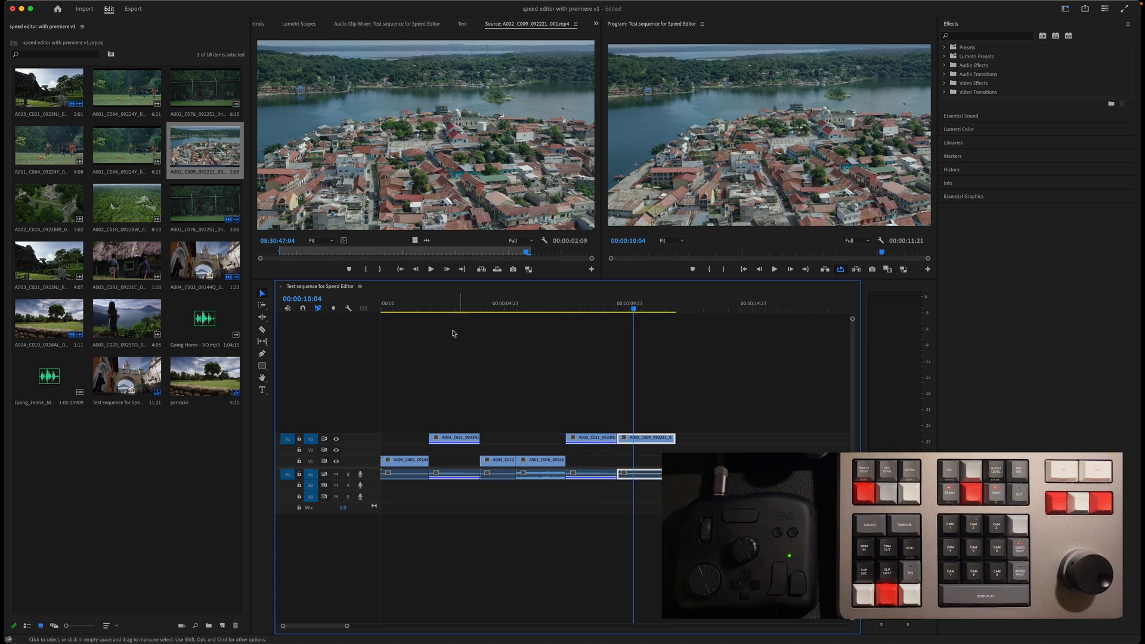
- Copy the arch clip at 00:00:01:07, try pasting it over the temple clip at the 00:00:07:11 edit point, and undo the paste
{"action": "left_click_drag", "start_coordinate": [455, 308], "coordinate": [414, 310]}
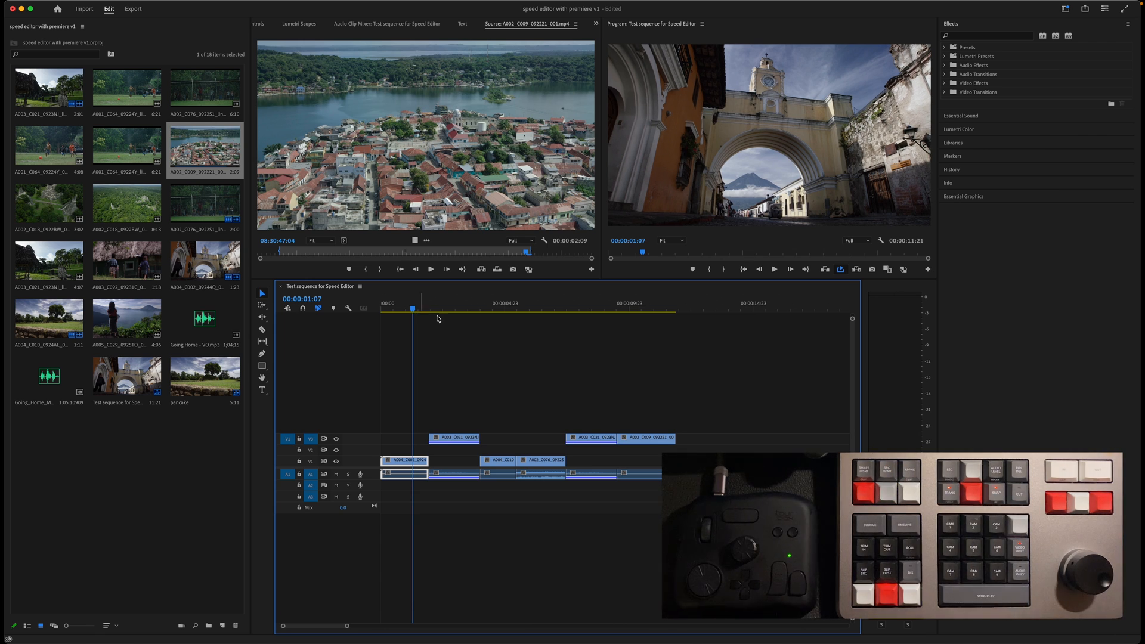
{"action": "left_click", "coordinate": [510, 312]}
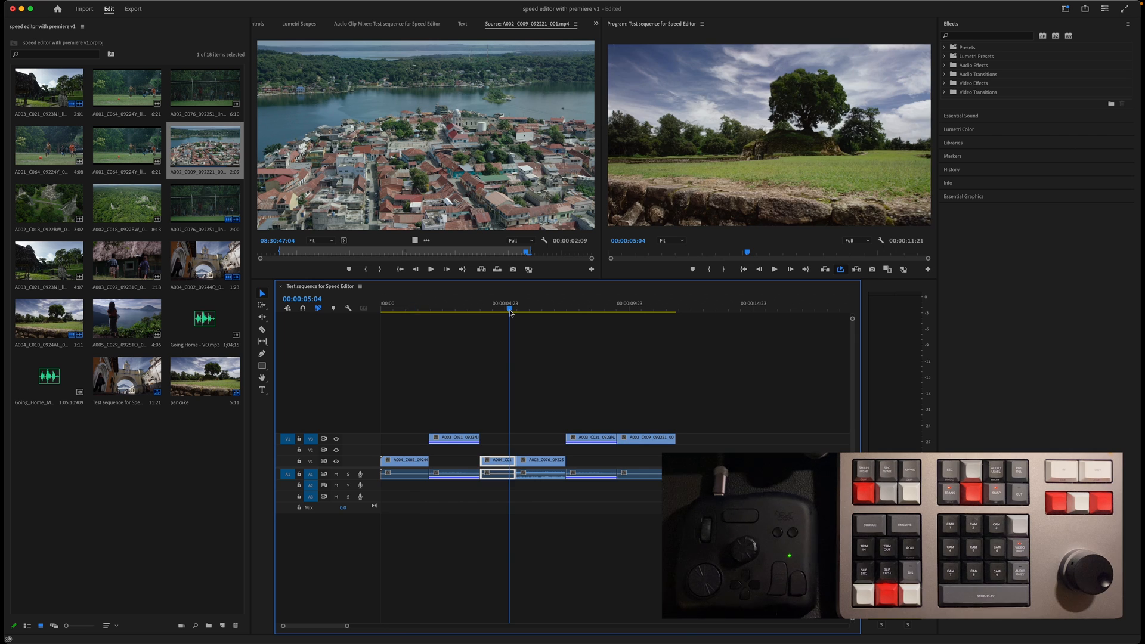
{"action": "left_click_drag", "start_coordinate": [511, 312], "coordinate": [526, 312]}
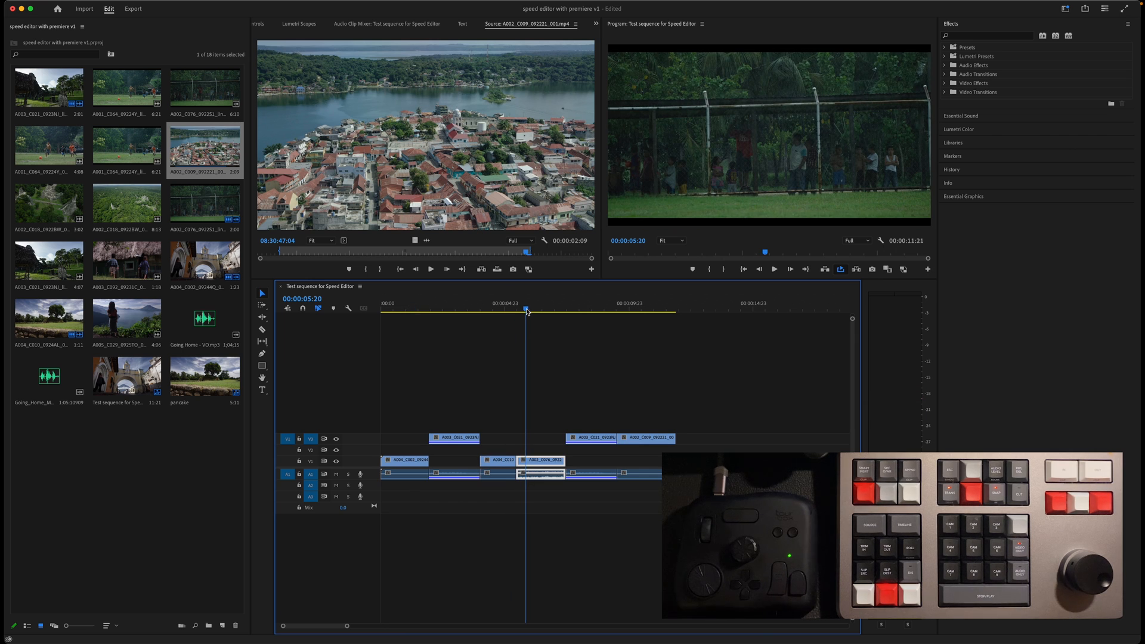
{"action": "key", "text": "Home"}
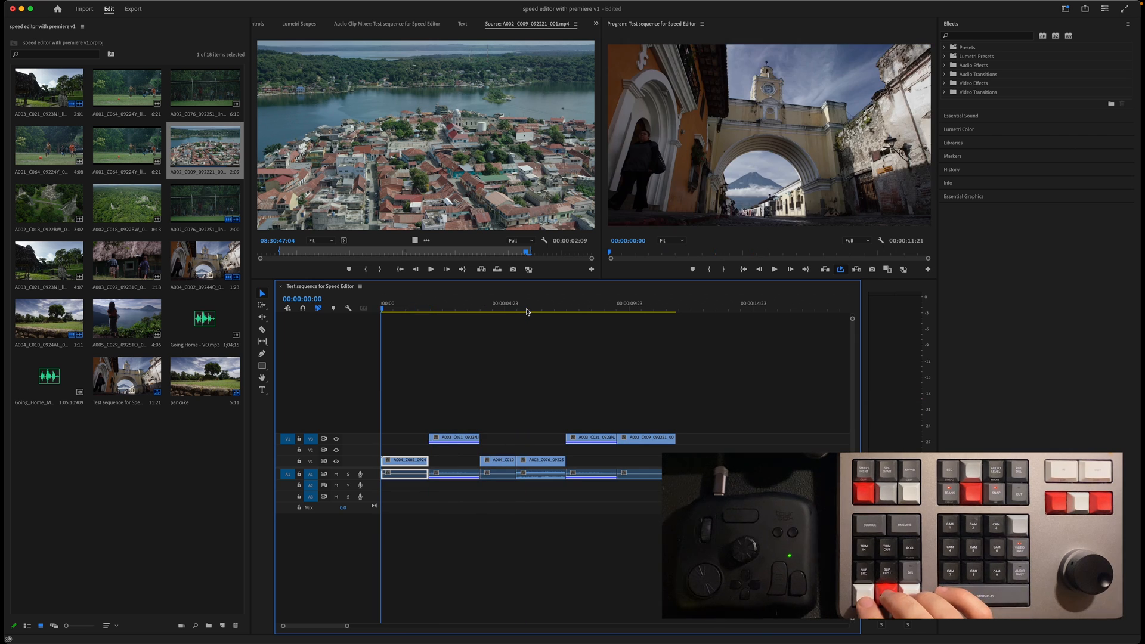
{"action": "key", "text": "Down"}
{"action": "key", "text": "Down"}
{"action": "key", "text": "Down"}
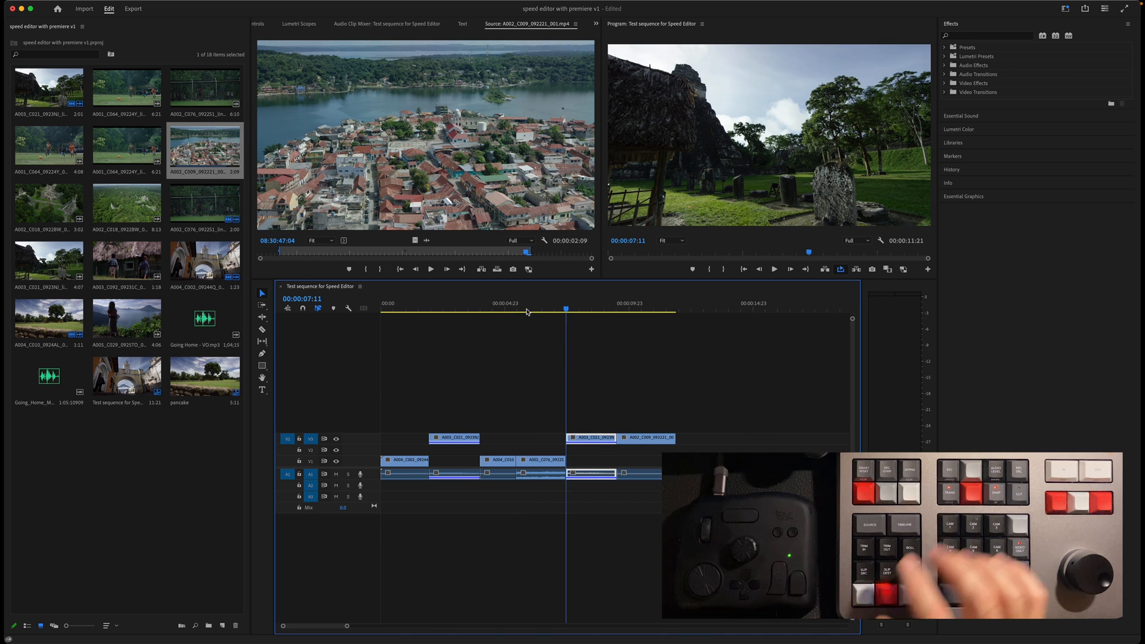
{"action": "key", "text": "ctrl+v"}
{"action": "left_click_drag", "start_coordinate": [579, 306], "coordinate": [605, 304]}
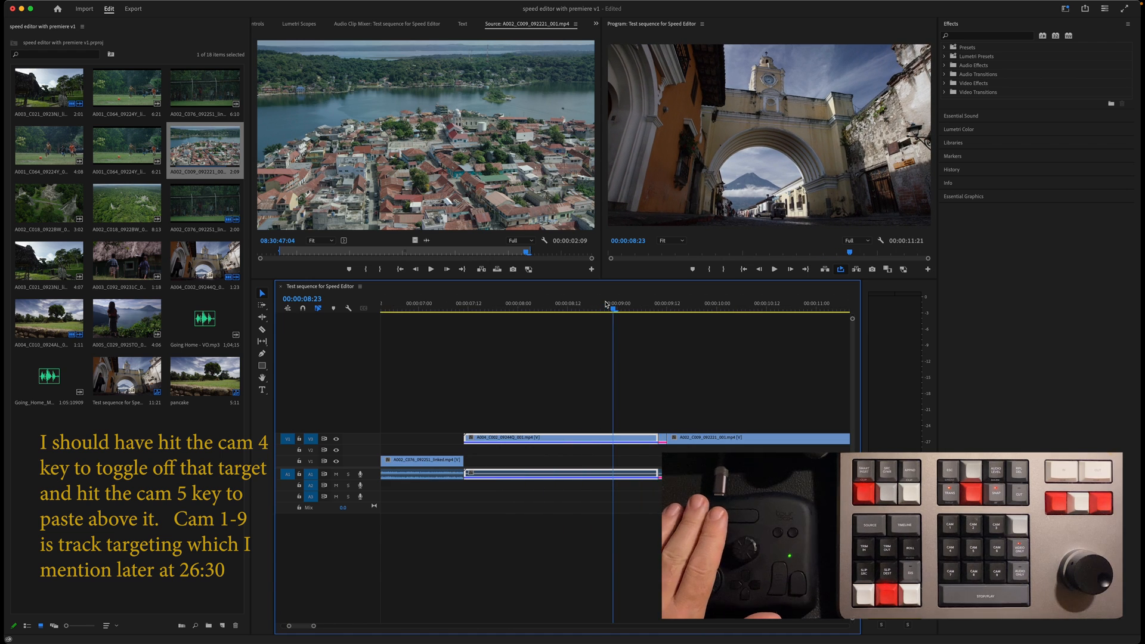
{"action": "key", "text": "minus"}
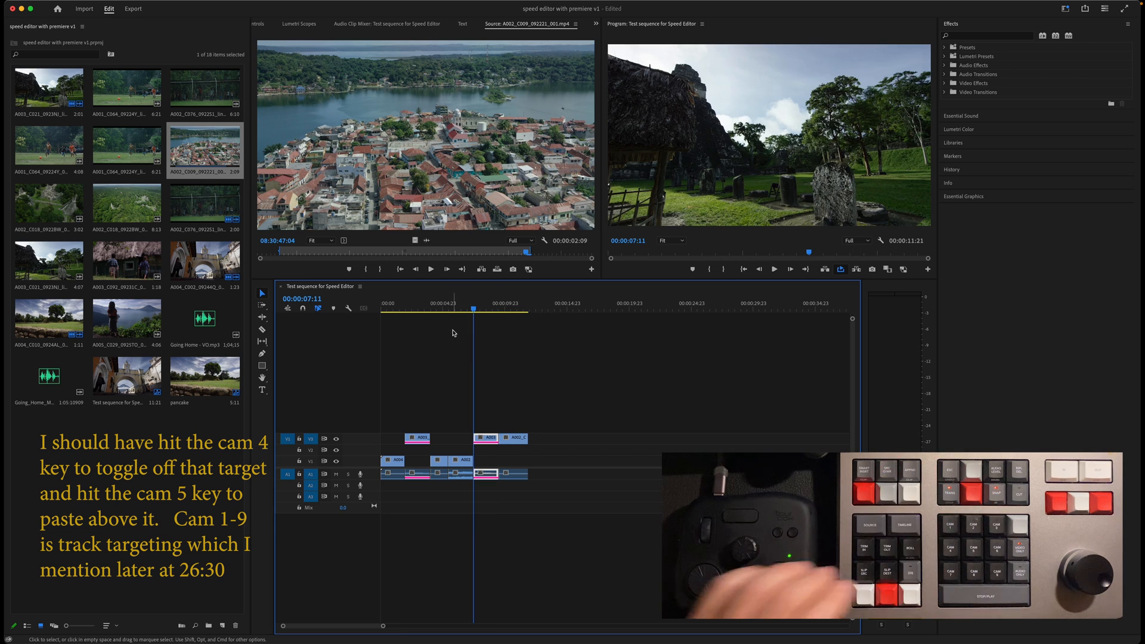
- Copy the arch clip under the playhead at 00:00:01:04 in the sequence
{"action": "left_click", "coordinate": [420, 309]}
{"action": "left_click_drag", "start_coordinate": [418, 310], "coordinate": [395, 311]}
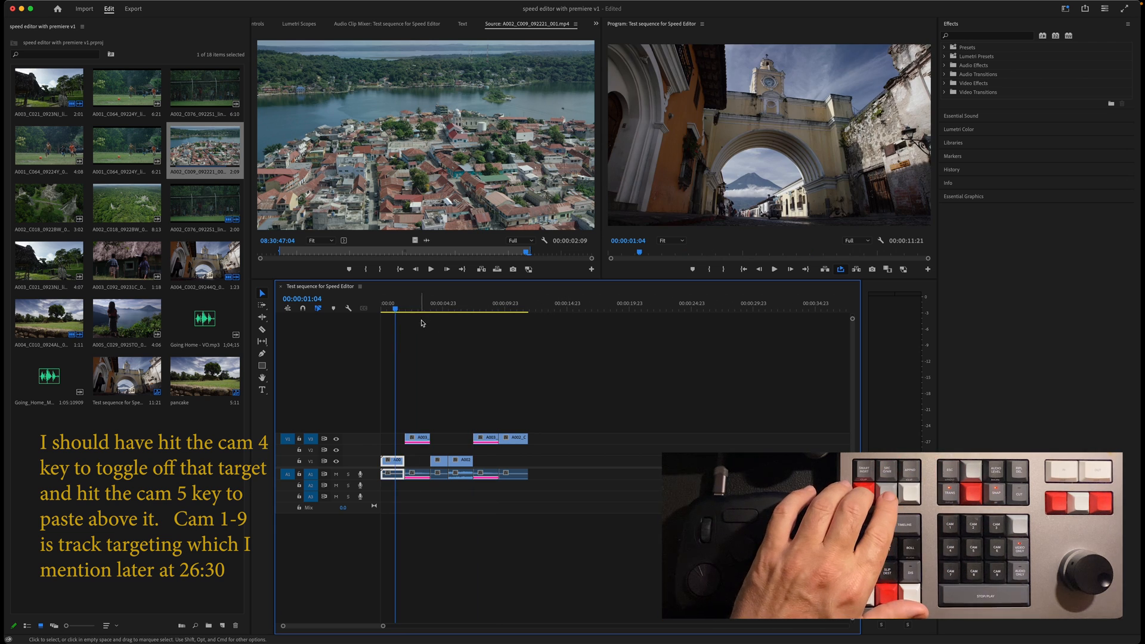
- Try pasting the copied arch clip into the empty part of the sequence at 00:00:19:04, and undo the paste
{"action": "left_click", "coordinate": [569, 308]}
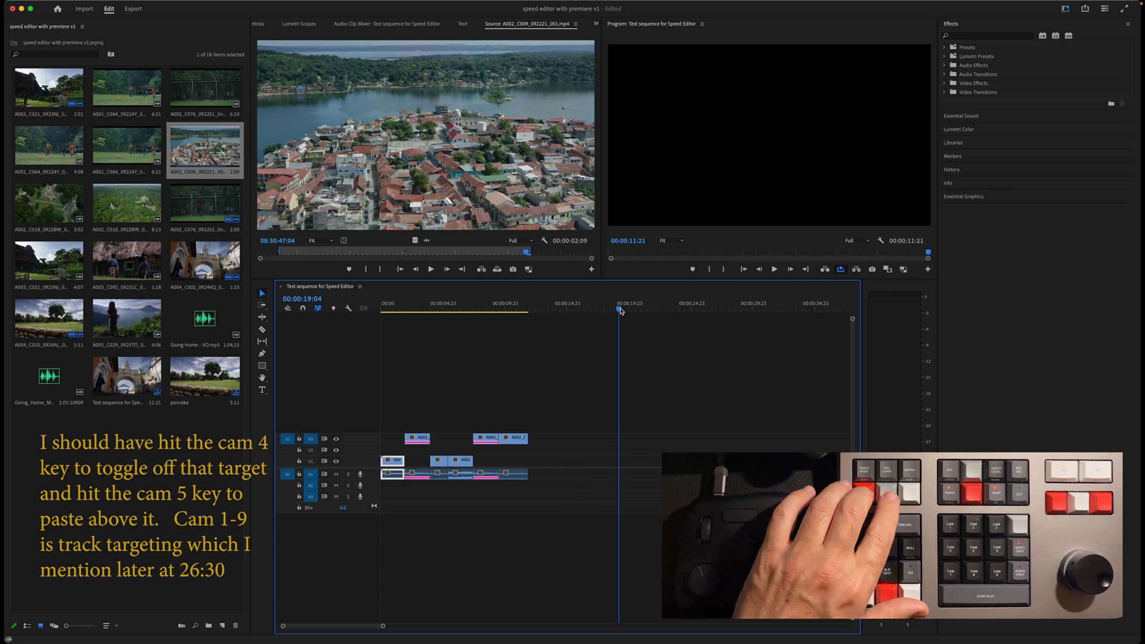
{"action": "key", "text": "period"}
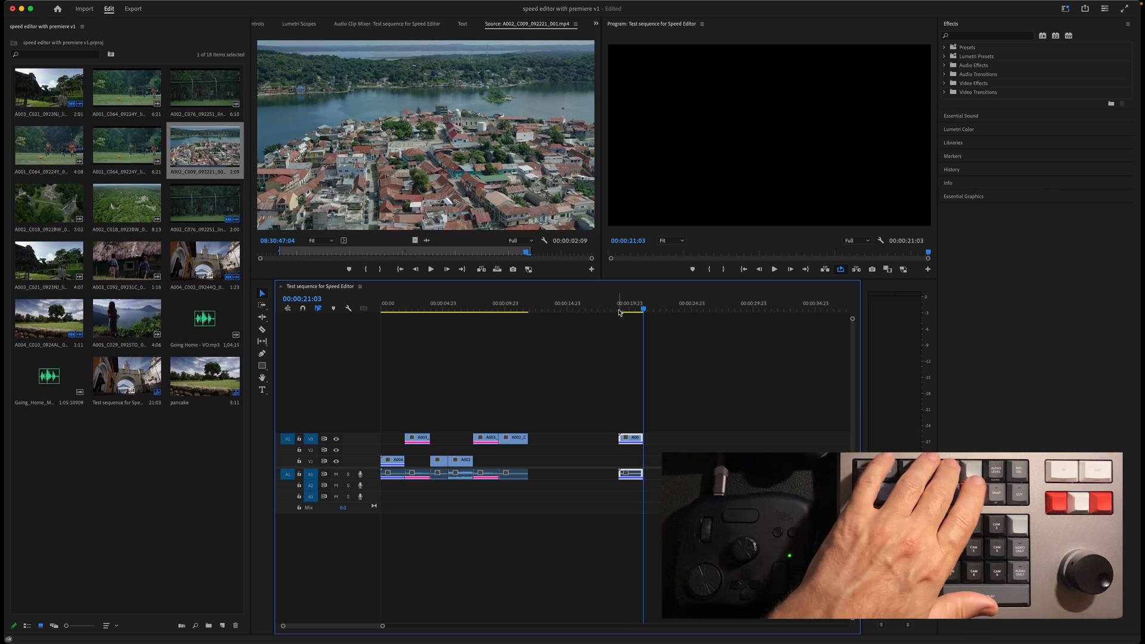
{"action": "key", "text": "super+z"}
- Paste-insert the copied arch clip at the 00:00:09:12 edit point before the aerial town clip, and park the playhead on it at 00:00:10:04
{"action": "left_click", "coordinate": [537, 309]}
{"action": "key", "text": "Up"}
{"action": "key", "text": "Up"}
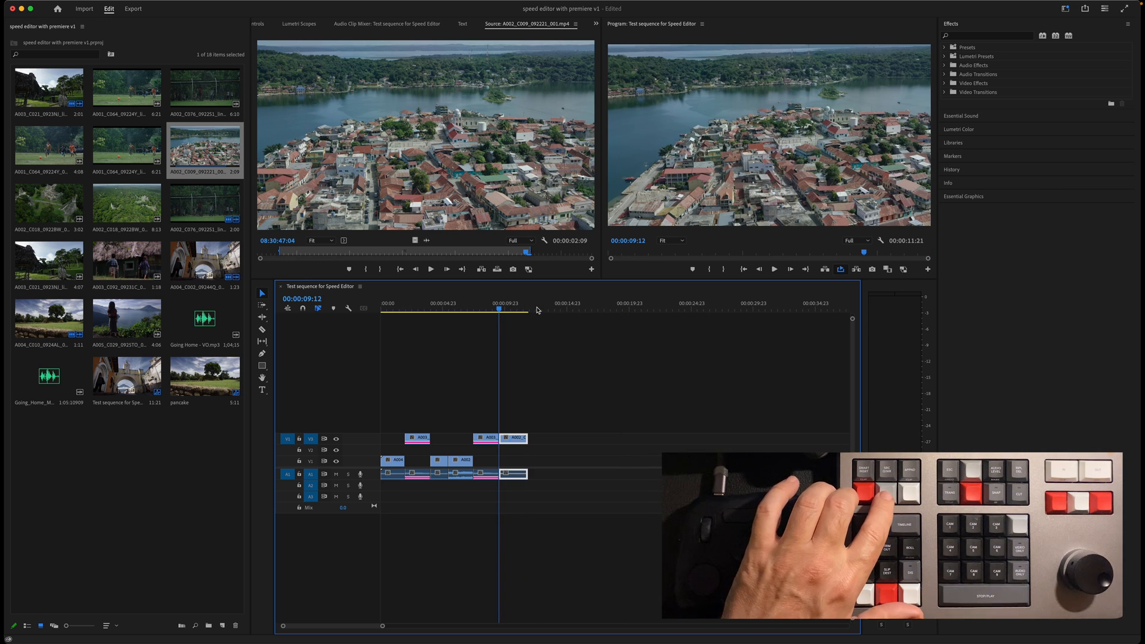
{"action": "key", "text": "super+shift+v"}
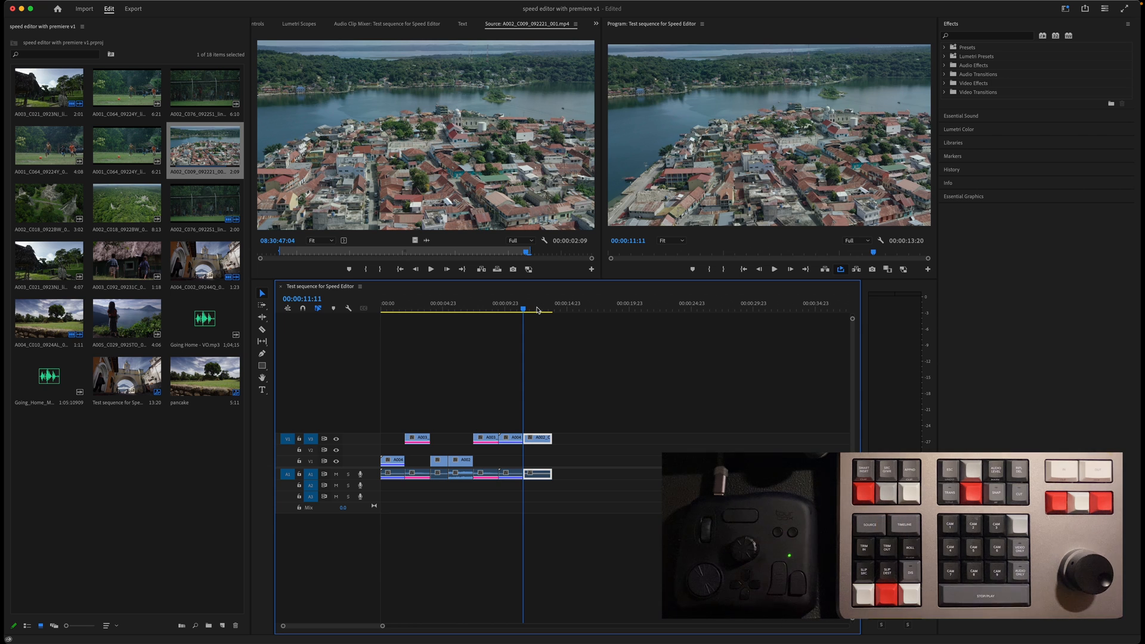
{"action": "left_click", "coordinate": [503, 316]}
{"action": "left_click", "coordinate": [507, 309]}
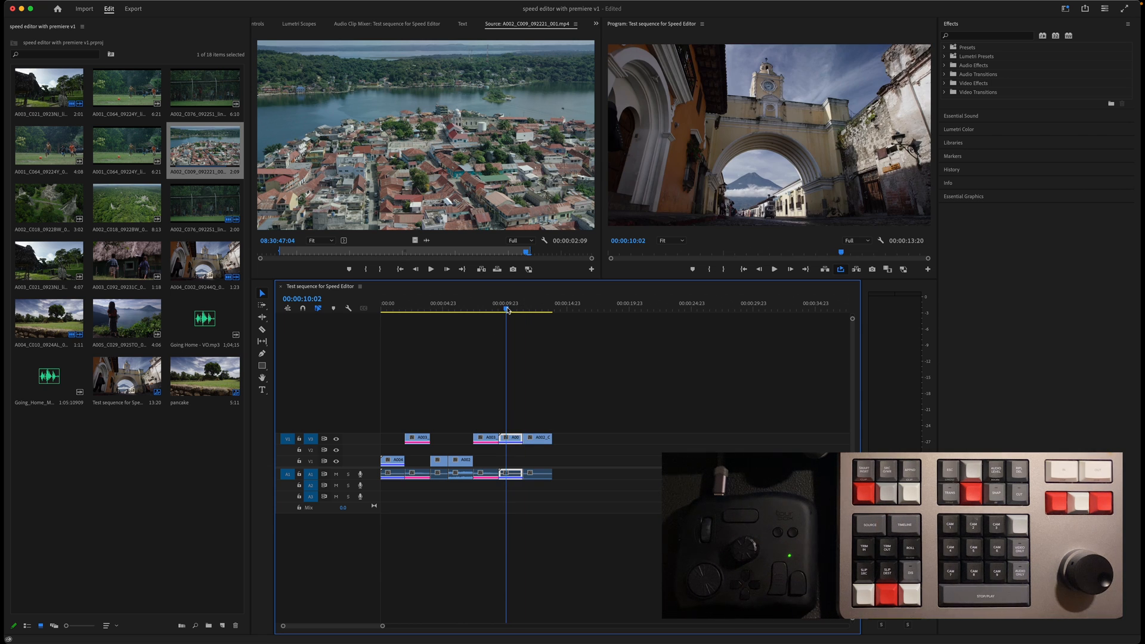
{"action": "mouse_move", "coordinate": [508, 311]}
{"action": "left_mouse_down"}
{"action": "mouse_move", "coordinate": [389, 315]}
{"action": "mouse_move", "coordinate": [507, 319]}
{"action": "left_mouse_up"}
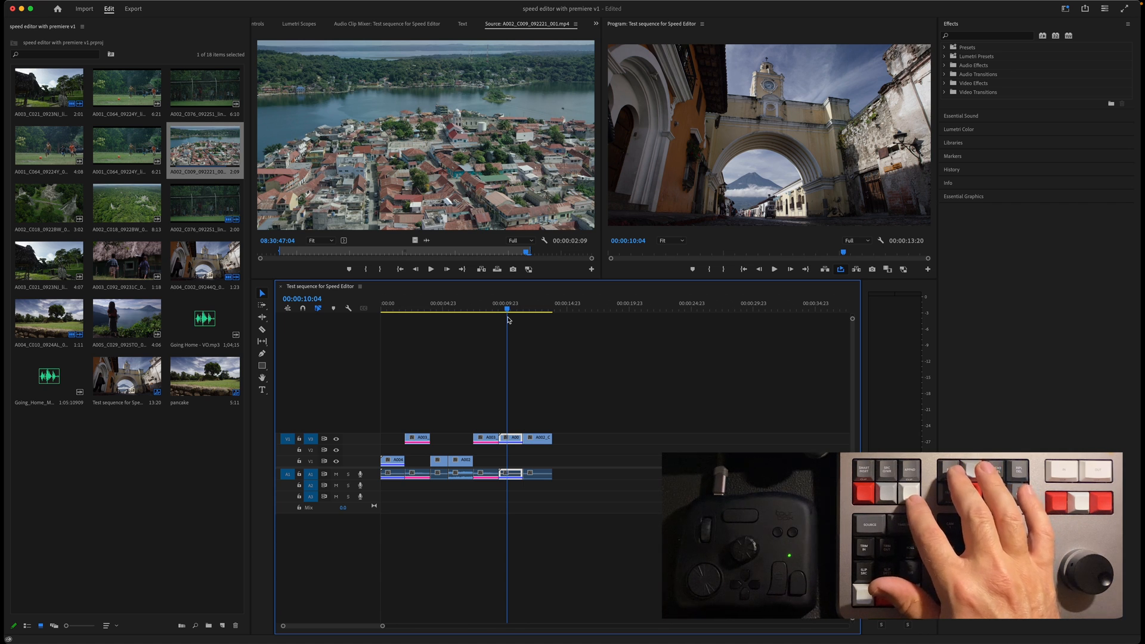
- Open the effect settings of the temple clip at 00:00:08:14 and set its Scale to 136
{"action": "left_click_drag", "start_coordinate": [493, 316], "coordinate": [489, 314]}
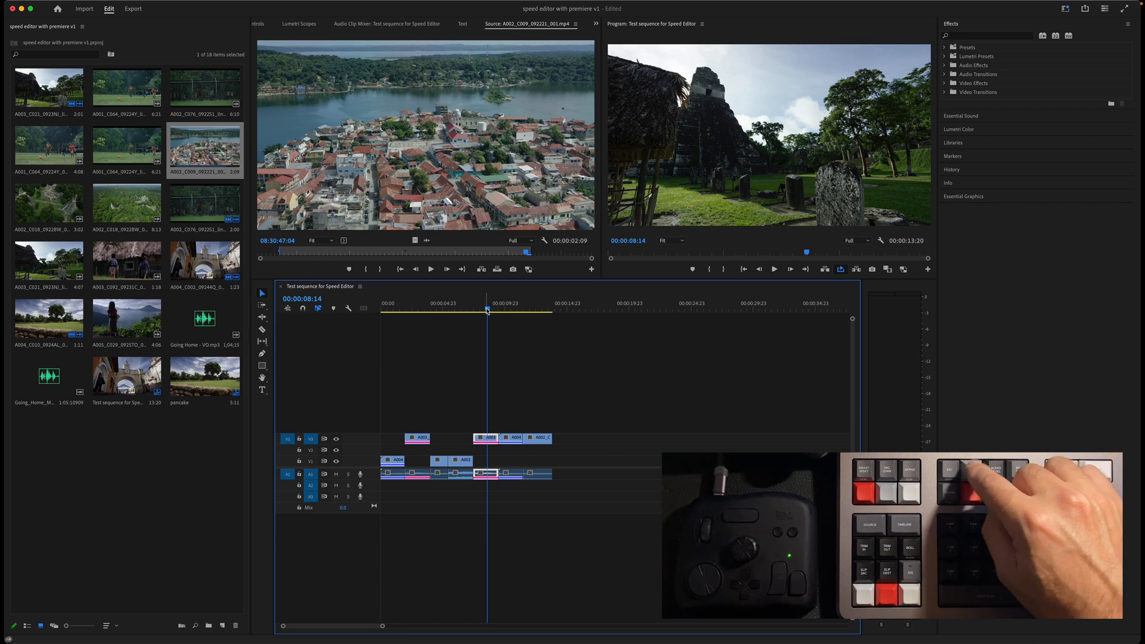
{"action": "key", "text": "shift+5"}
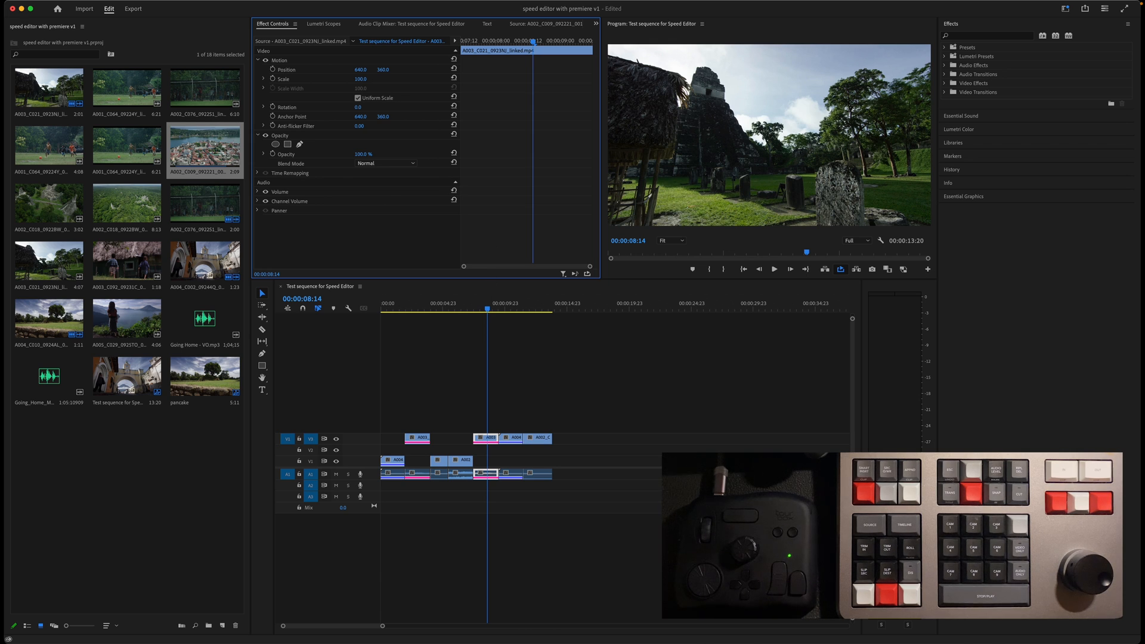
{"action": "left_click_drag", "start_coordinate": [360, 79], "coordinate": [382, 79]}
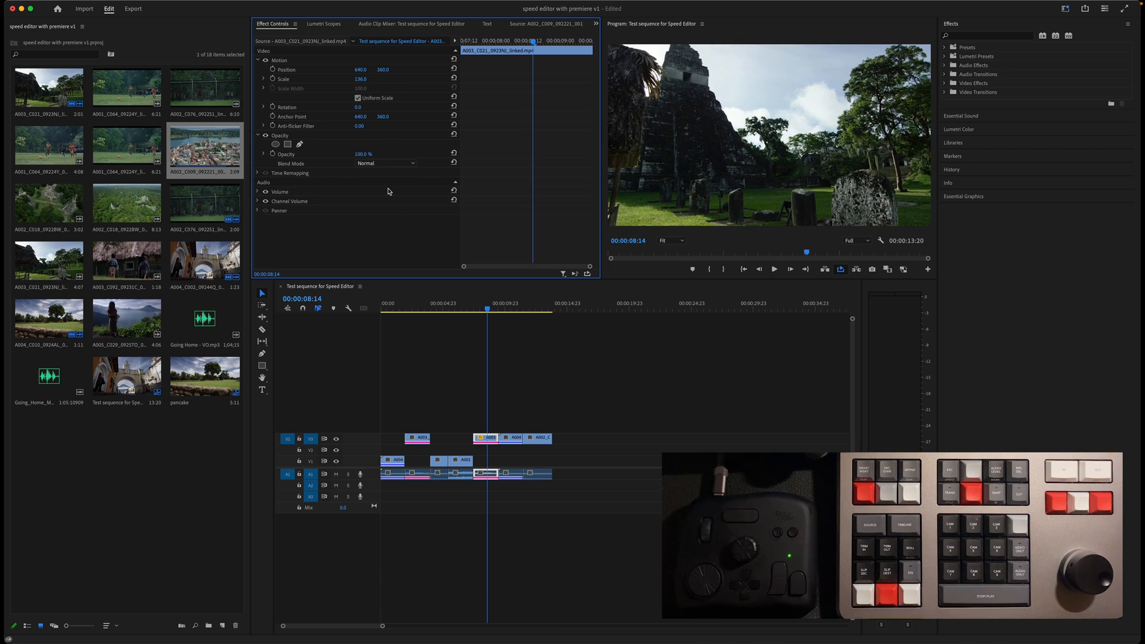
- Copy the temple clip and paste its video and audio attributes onto the aerial town clip at 00:00:12:06
{"action": "left_click", "coordinate": [481, 439]}
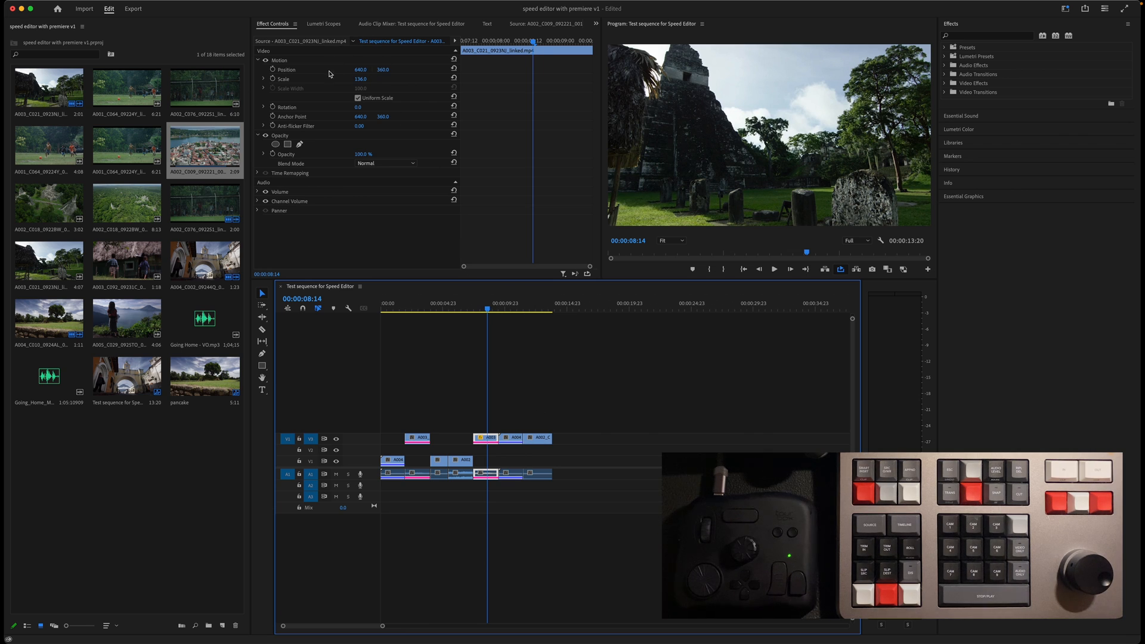
{"action": "left_click", "coordinate": [533, 307]}
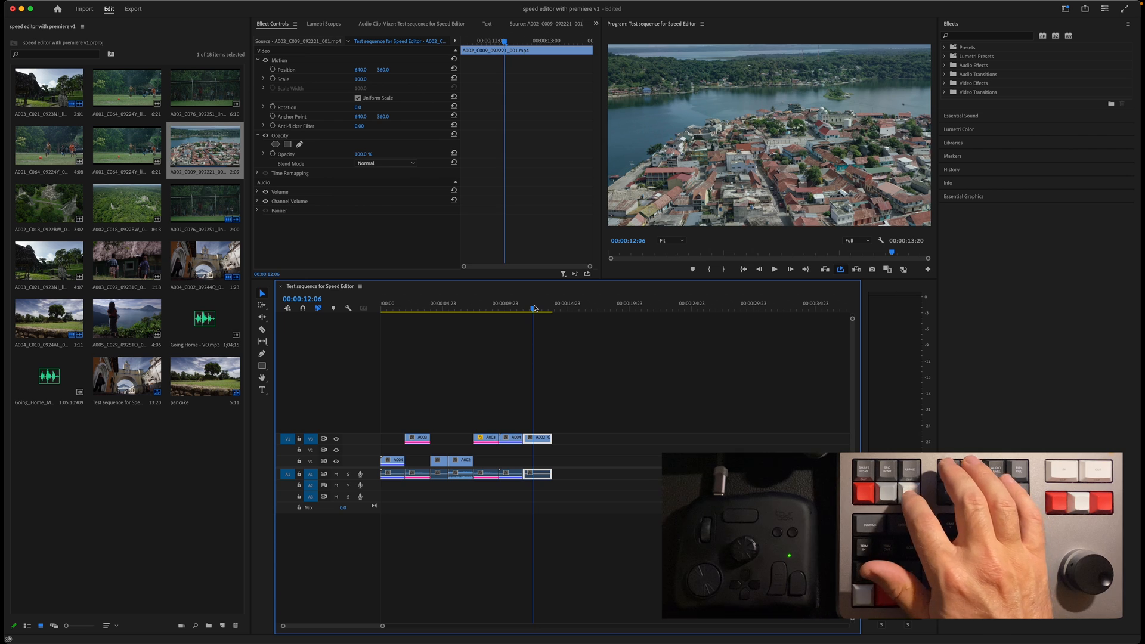
{"action": "key", "text": "super+alt+v"}
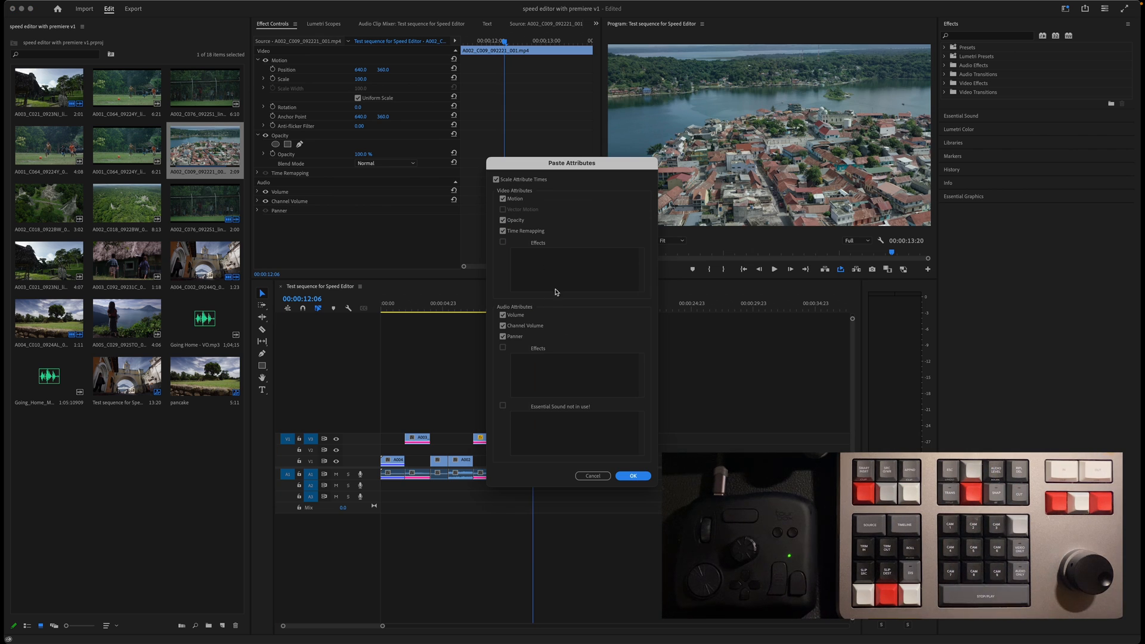
{"action": "left_click", "coordinate": [631, 476]}
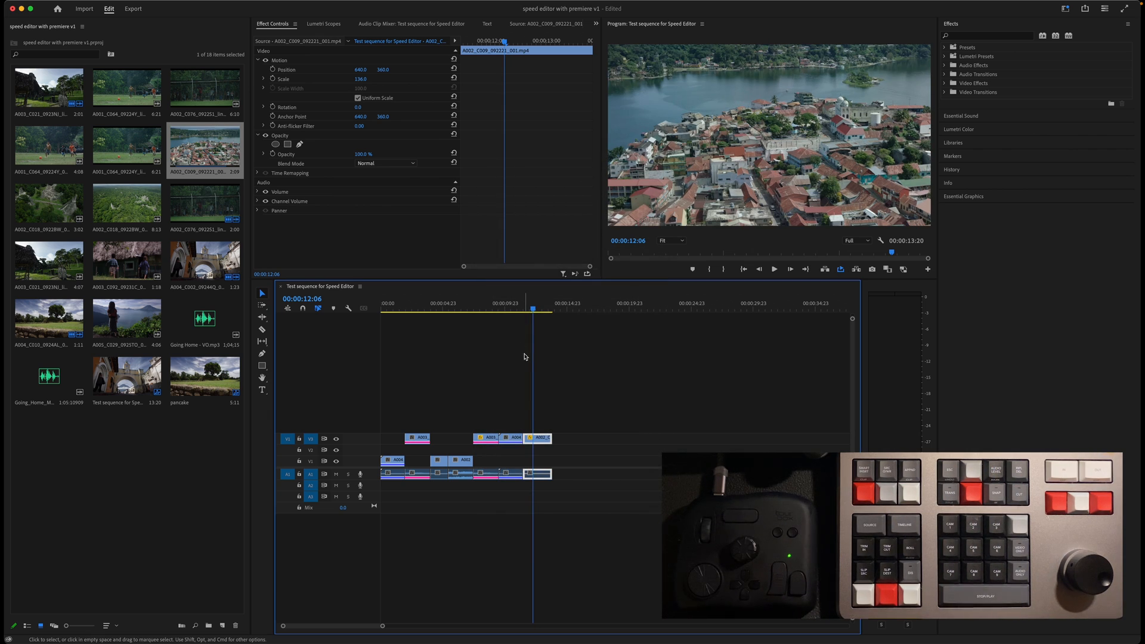
{"action": "left_click", "coordinate": [578, 398]}
{"action": "left_click", "coordinate": [530, 438]}
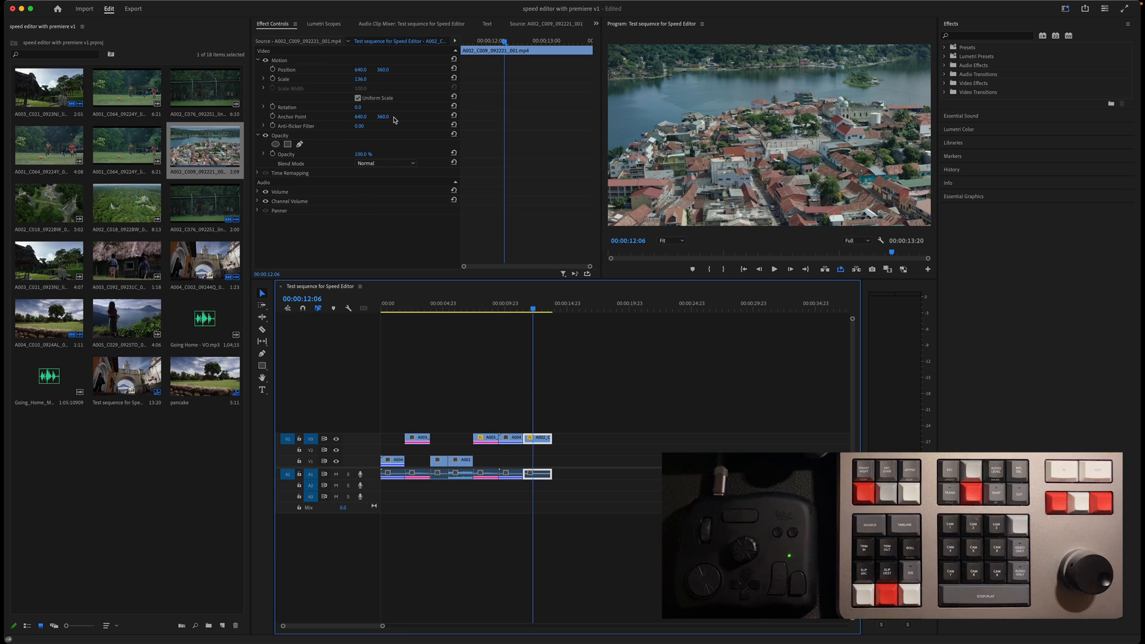
- Remove the motion, opacity, time remapping and audio attributes from the aerial town clip at the end of the sequence
{"action": "left_click", "coordinate": [482, 308]}
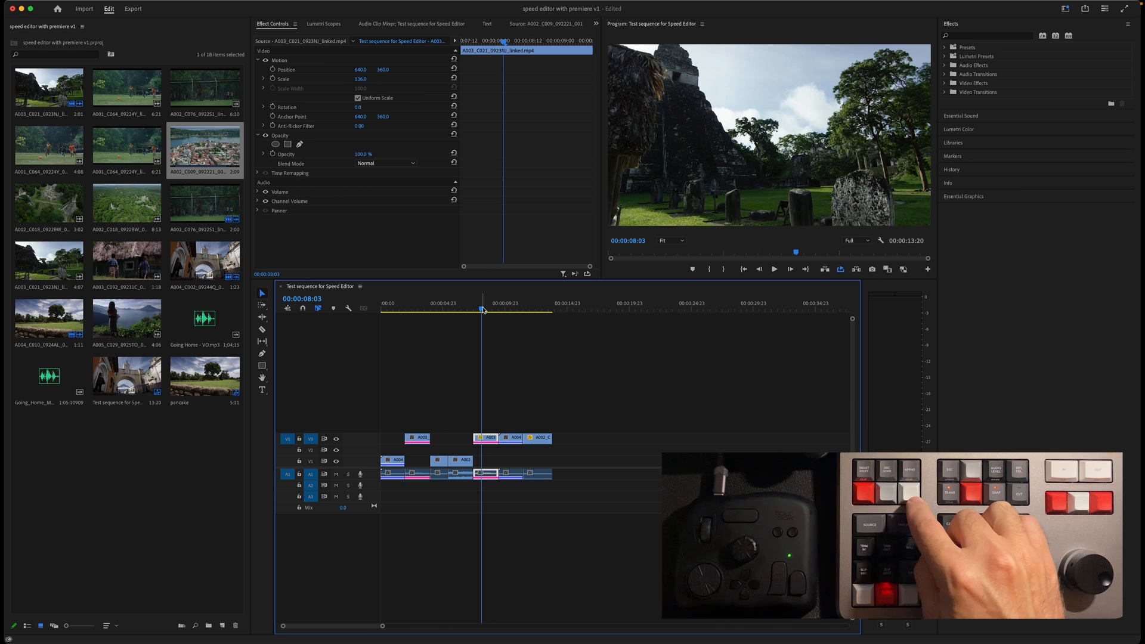
{"action": "left_click", "coordinate": [529, 309]}
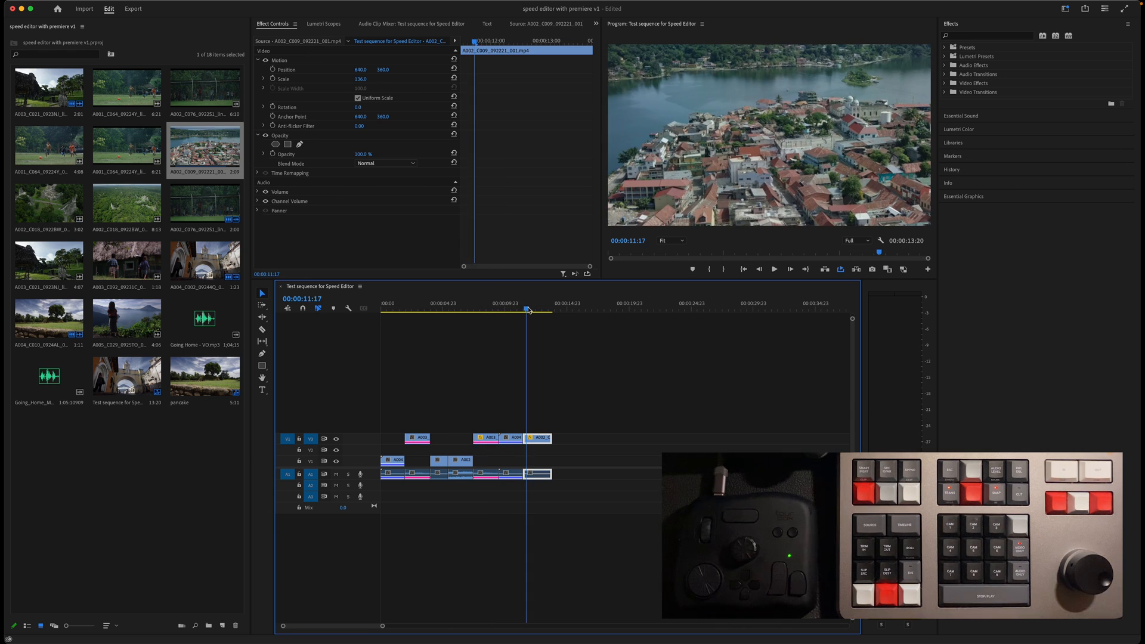
{"action": "key", "text": "super+alt+x"}
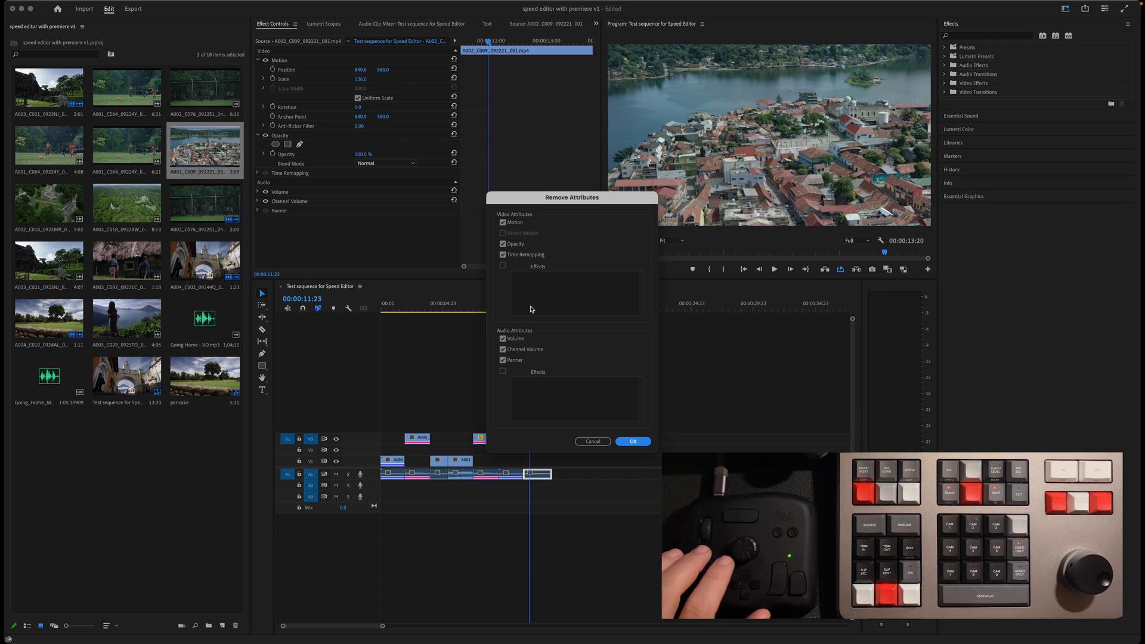
{"action": "key", "text": "Return"}
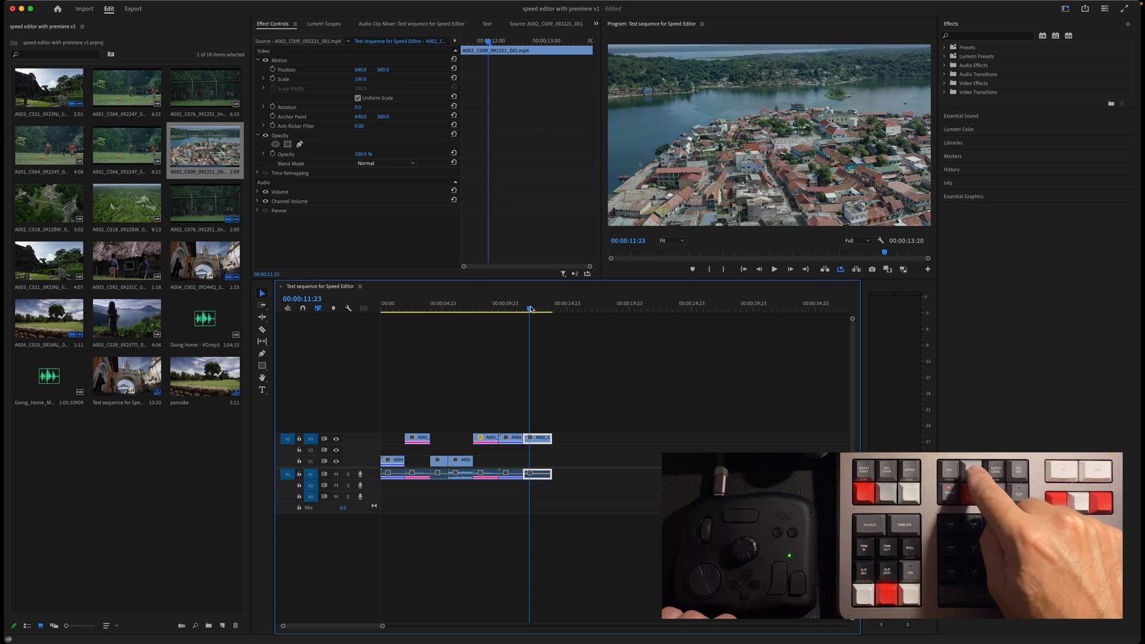
- Set the speed of the aerial town clip at the end of the sequence to 150%
{"action": "key", "text": "super+r"}
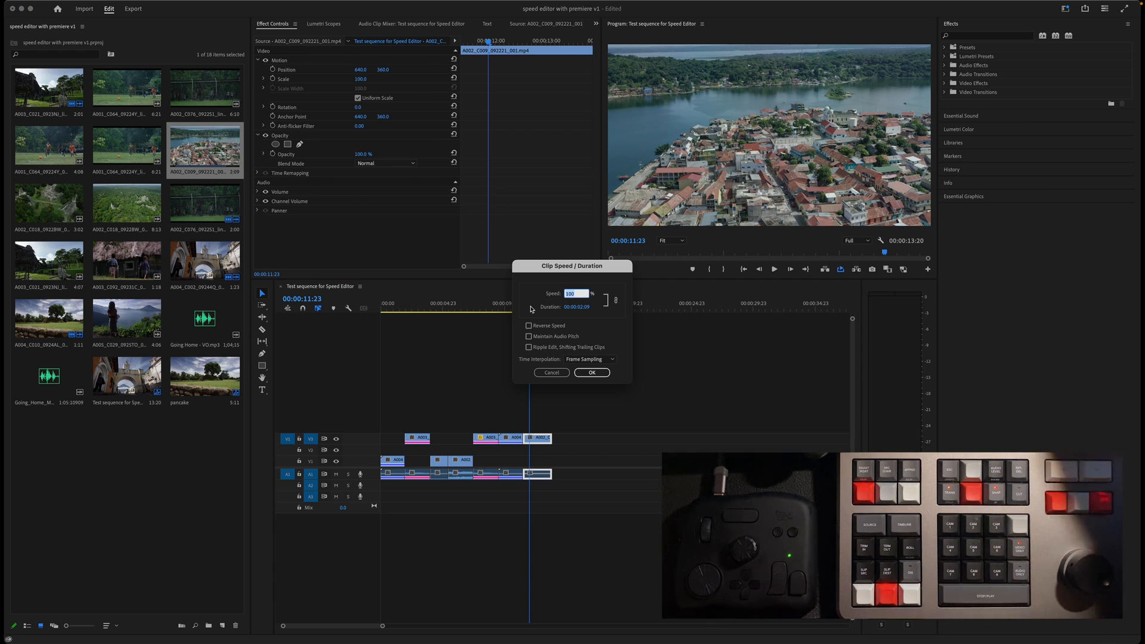
{"action": "type", "text": "150"}
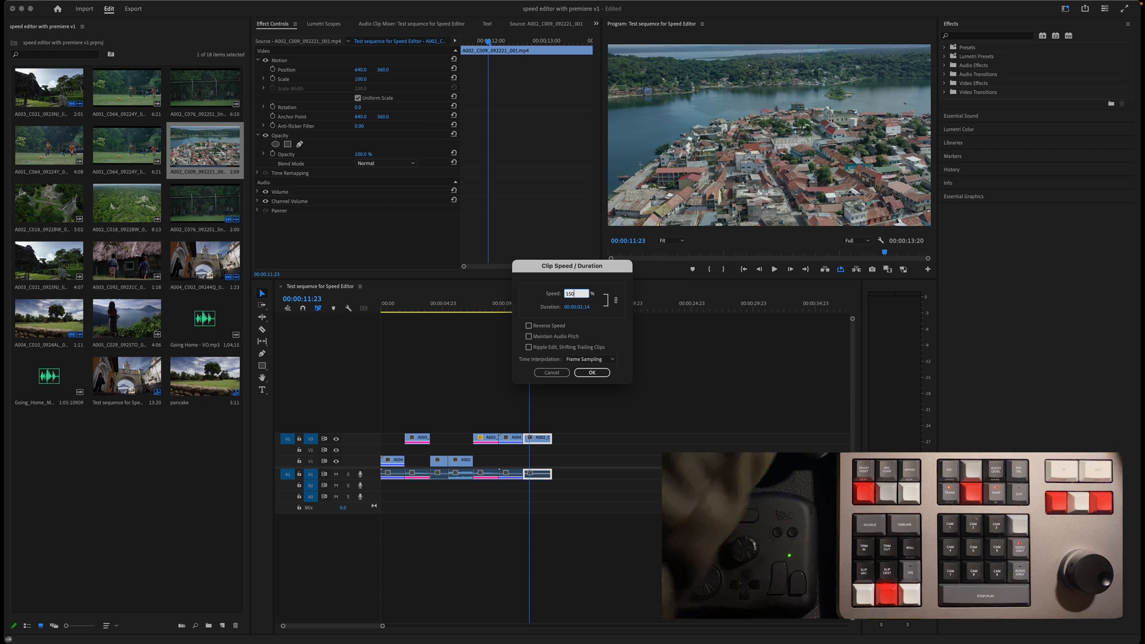
{"action": "key", "text": "Return"}
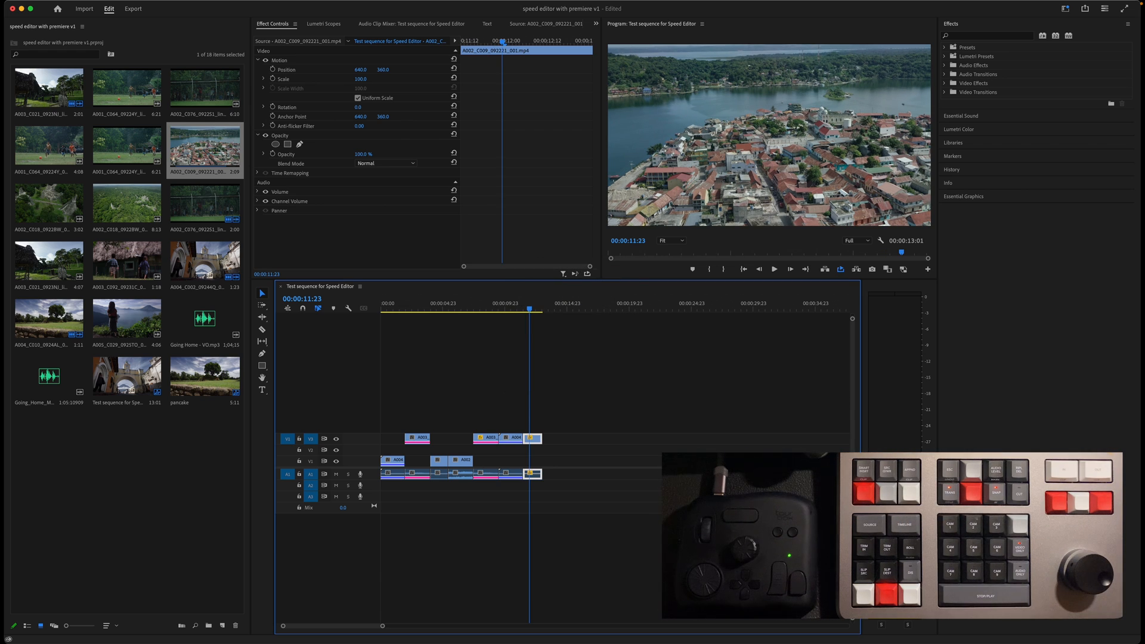
{"action": "key", "text": "equal"}
{"action": "key", "text": "equal"}
{"action": "key", "text": "equal"}
{"action": "key", "text": "equal"}
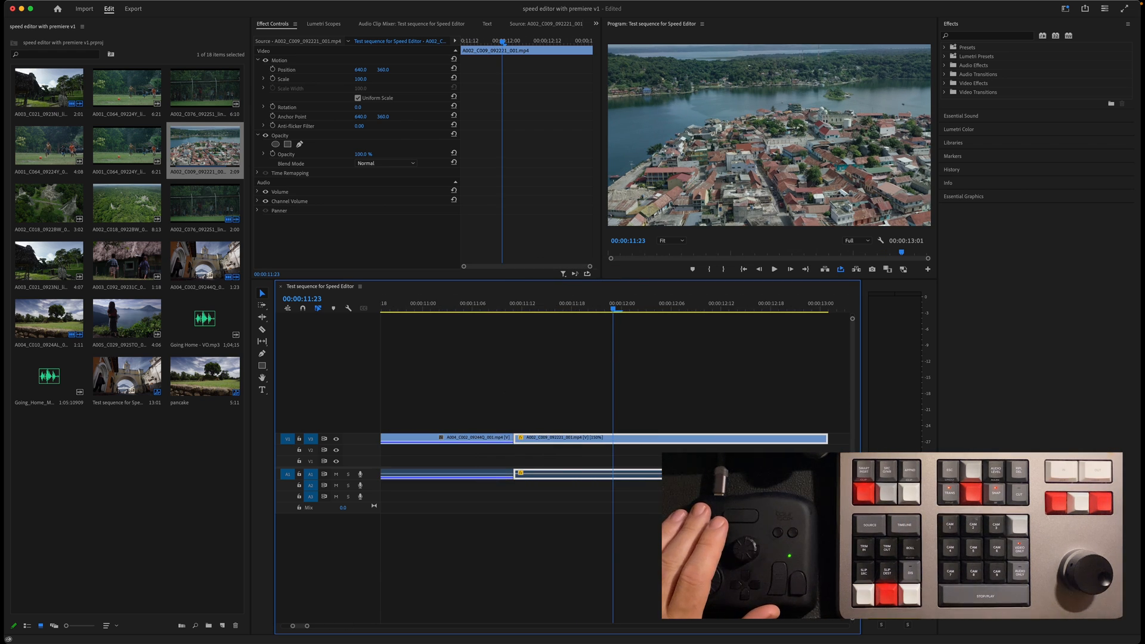
- Place the sequence playhead on the inserted arch clip at 00:00:11:07, just before its cut to the aerial town clip
{"action": "key", "text": "minus"}
{"action": "key", "text": "minus"}
{"action": "key", "text": "minus"}
{"action": "left_click", "coordinate": [596, 310]}
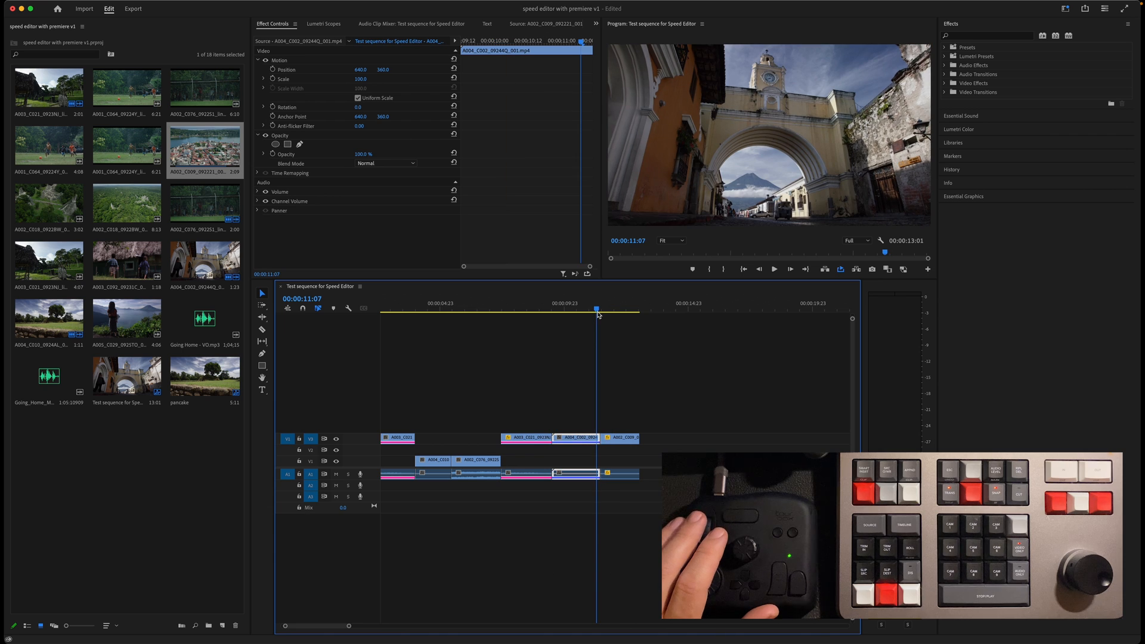
- Play the sequence through its last clip, and step back and forth through the edit points, ending at the sequence start
{"action": "key", "text": "space"}
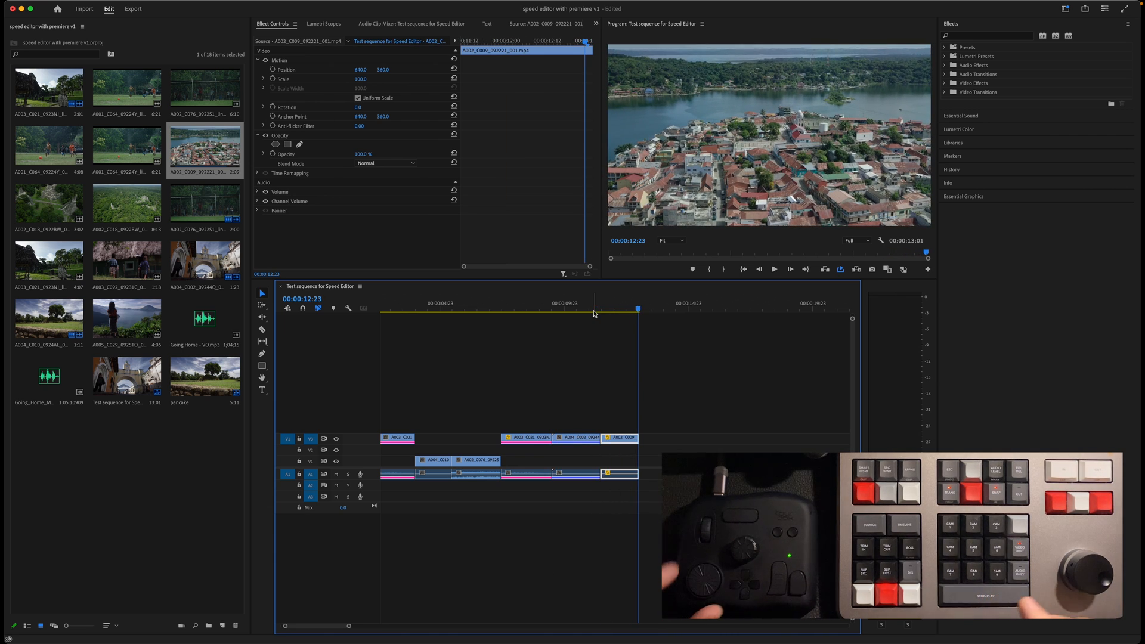
{"action": "key", "text": "minus"}
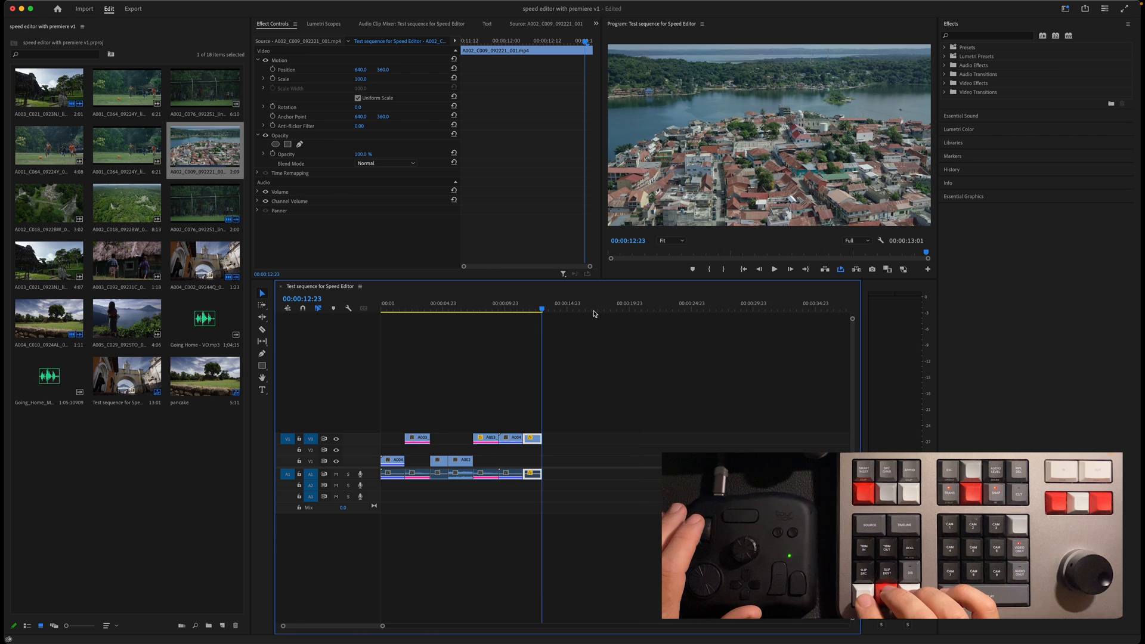
{"action": "key", "text": "Up"}
{"action": "key", "text": "Up"}
{"action": "key", "text": "Up"}
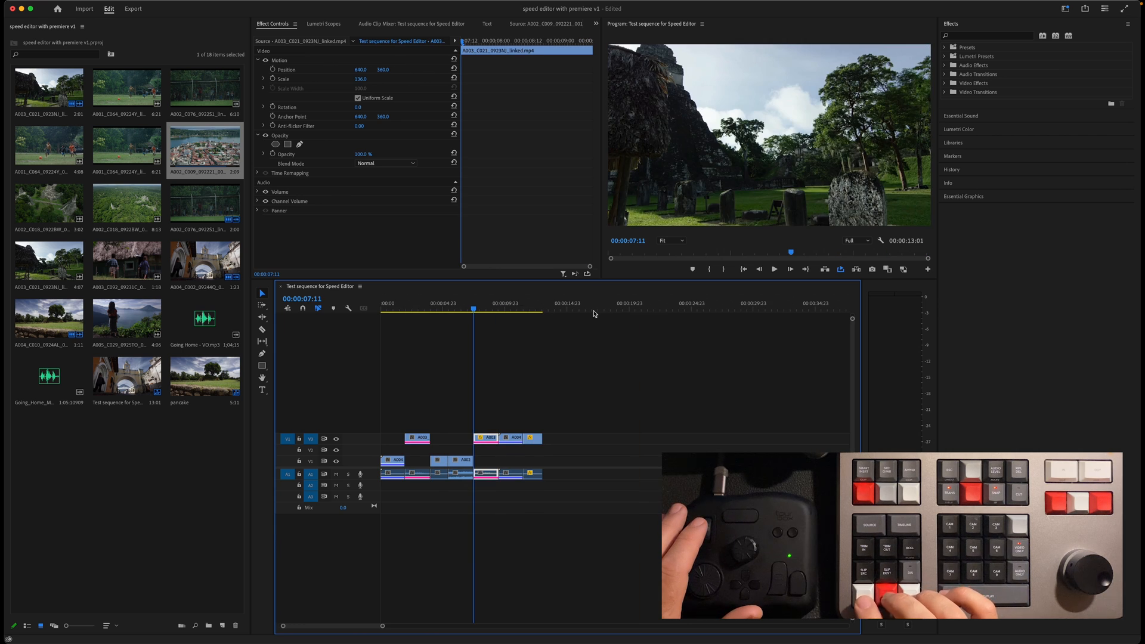
{"action": "key", "text": "Up"}
{"action": "key", "text": "Down"}
{"action": "key", "text": "Down"}
{"action": "key", "text": "Down"}
{"action": "key", "text": "Down"}
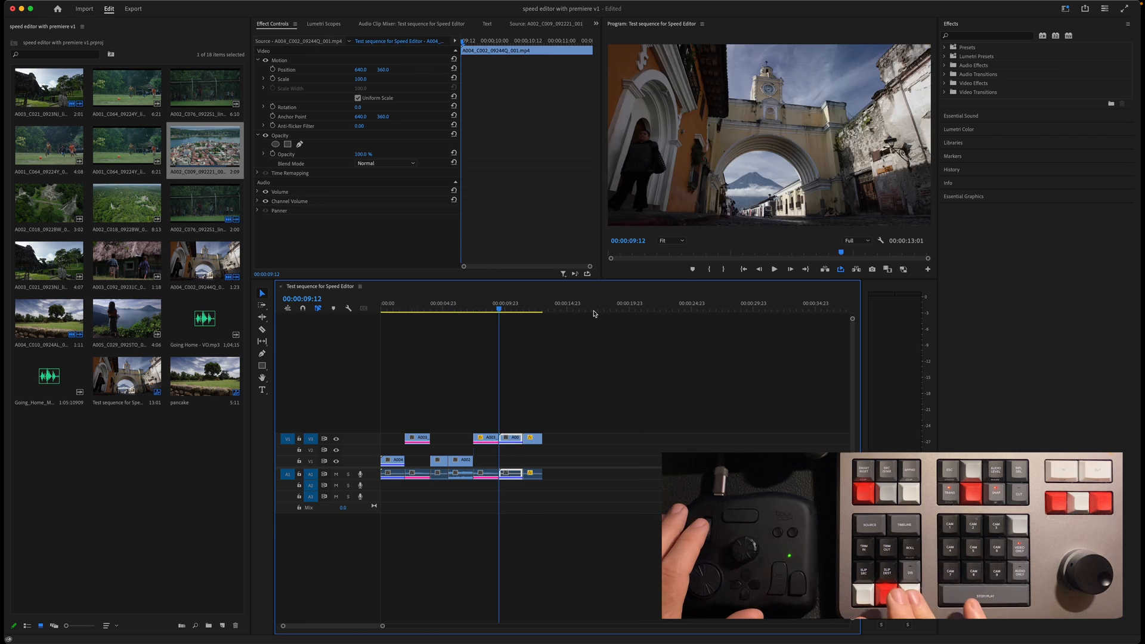
{"action": "key", "text": "Up"}
{"action": "key", "text": "Up"}
{"action": "key", "text": "Up"}
{"action": "key", "text": "Up"}
{"action": "key", "text": "Up"}
{"action": "key", "text": "Up"}
{"action": "key", "text": "Up"}
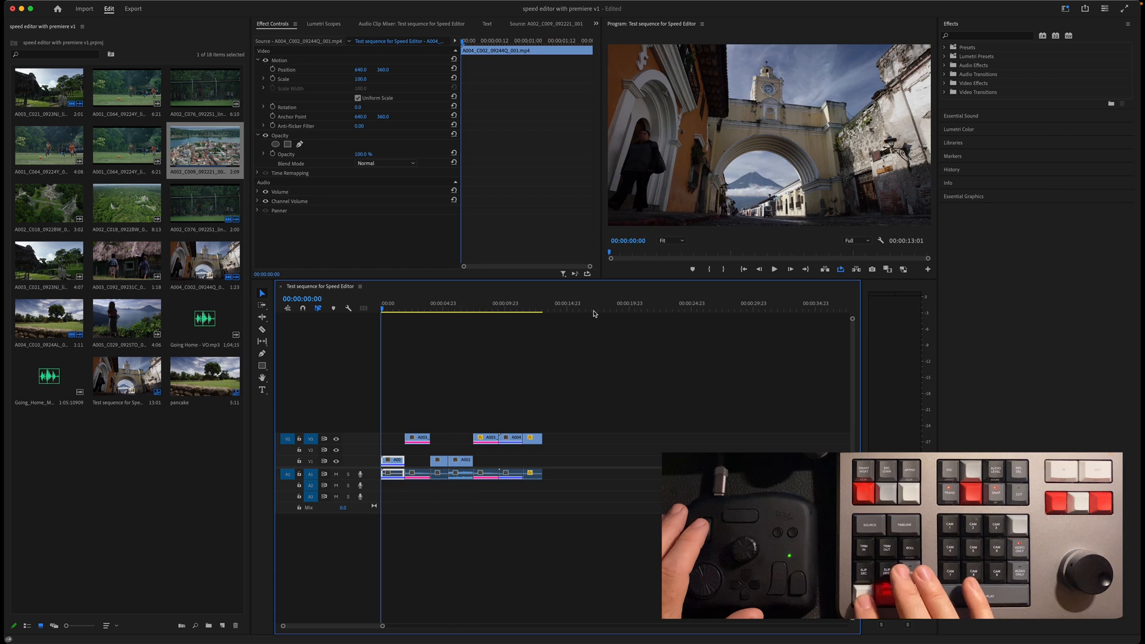
- Step forward through the cuts to the aerial town clip, and jump between the start and end of the sequence
{"action": "key", "text": "Down"}
{"action": "key", "text": "Down"}
{"action": "key", "text": "Down"}
{"action": "key", "text": "Down"}
{"action": "key", "text": "Down"}
{"action": "key", "text": "Down"}
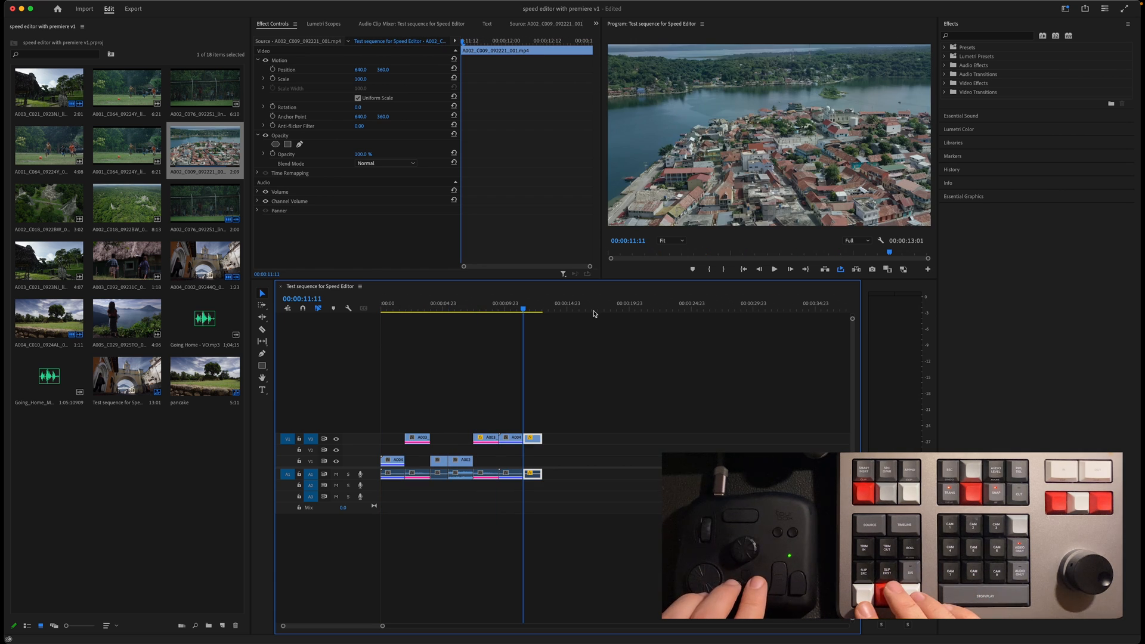
{"action": "key", "text": "Home"}
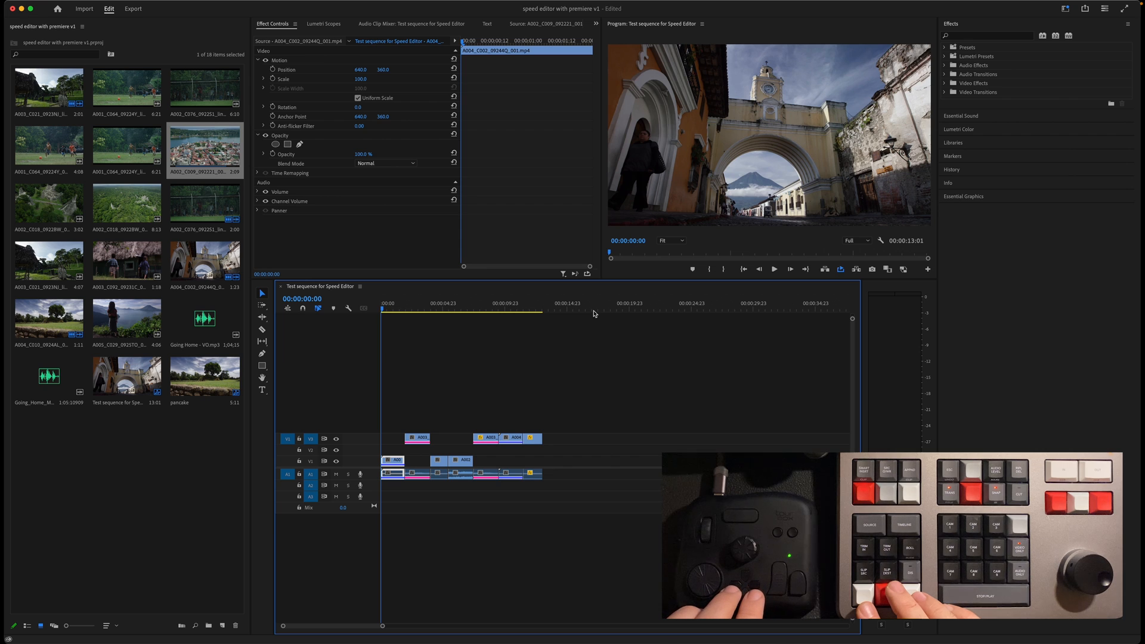
{"action": "key", "text": "End"}
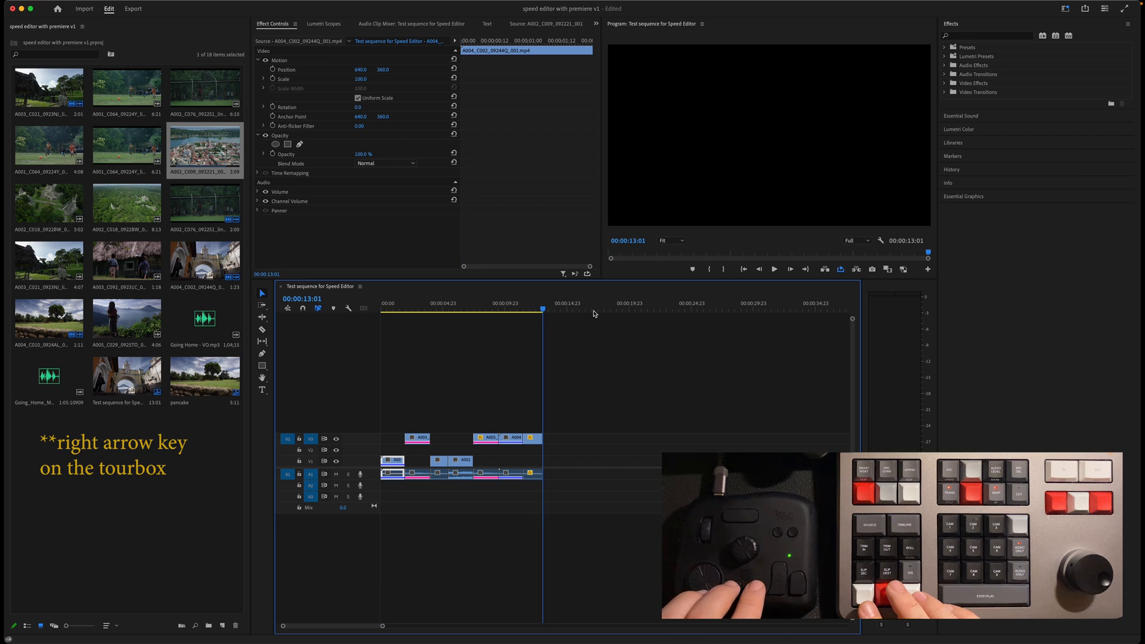
{"action": "key", "text": "Home"}
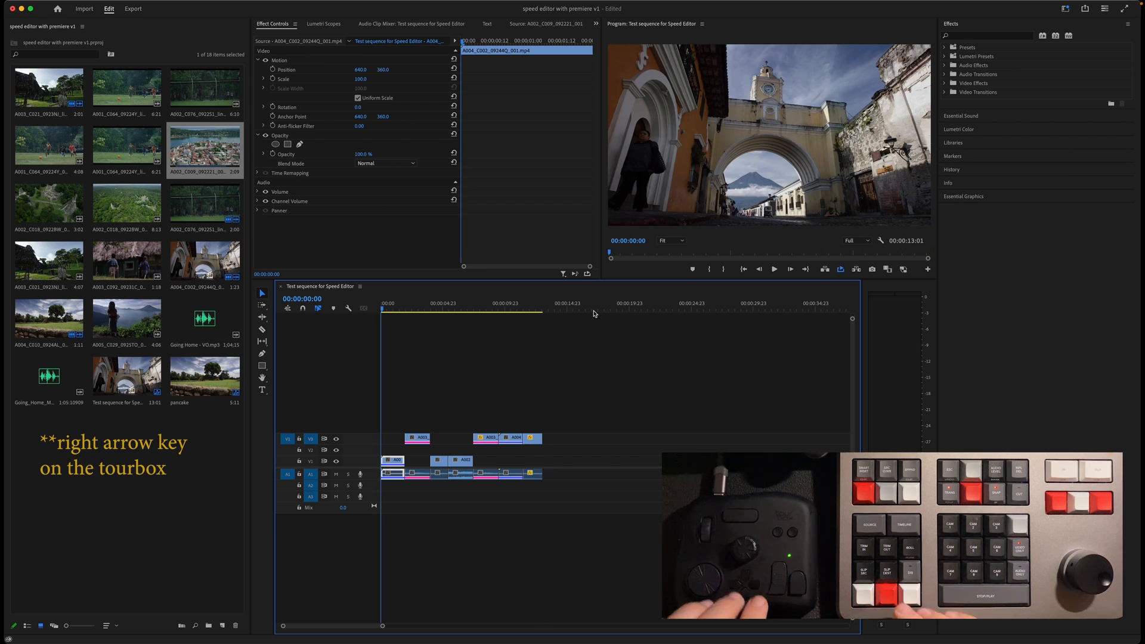
- Step cut by cut from the sequence start to the arch clip at 00:00:09:12, and jump to the sequence end
{"action": "key", "text": "Down"}
{"action": "key", "text": "Down"}
{"action": "key", "text": "Down"}
{"action": "key", "text": "Down"}
{"action": "key", "text": "Down"}
{"action": "key", "text": "Home"}
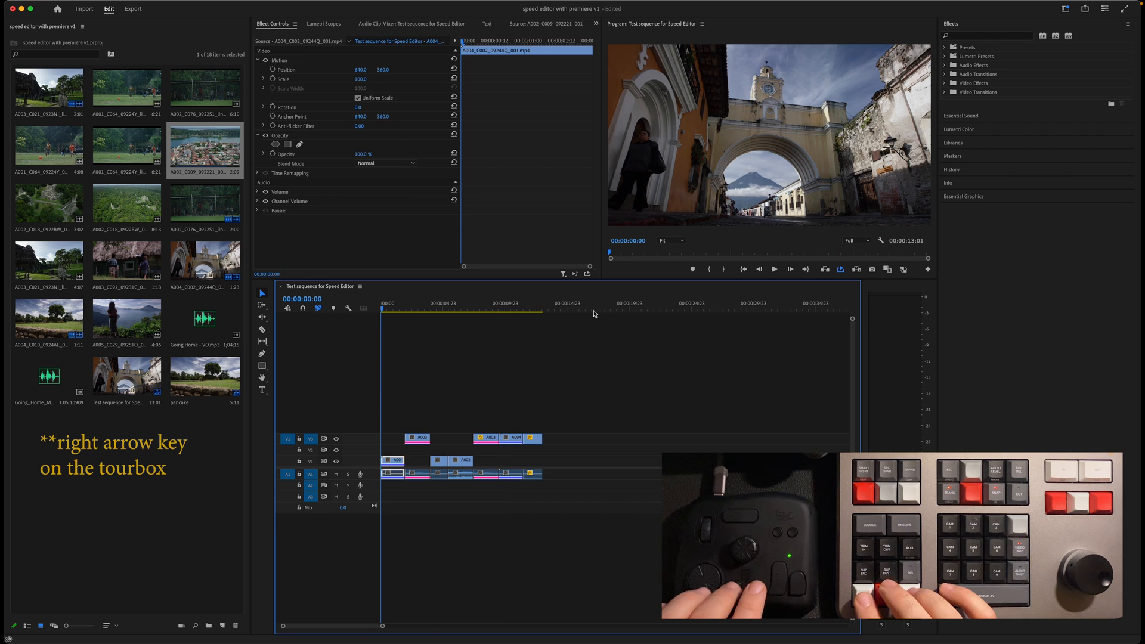
{"action": "key", "text": "Down"}
{"action": "key", "text": "Down"}
{"action": "key", "text": "Down"}
{"action": "key", "text": "Down"}
{"action": "key", "text": "Down"}
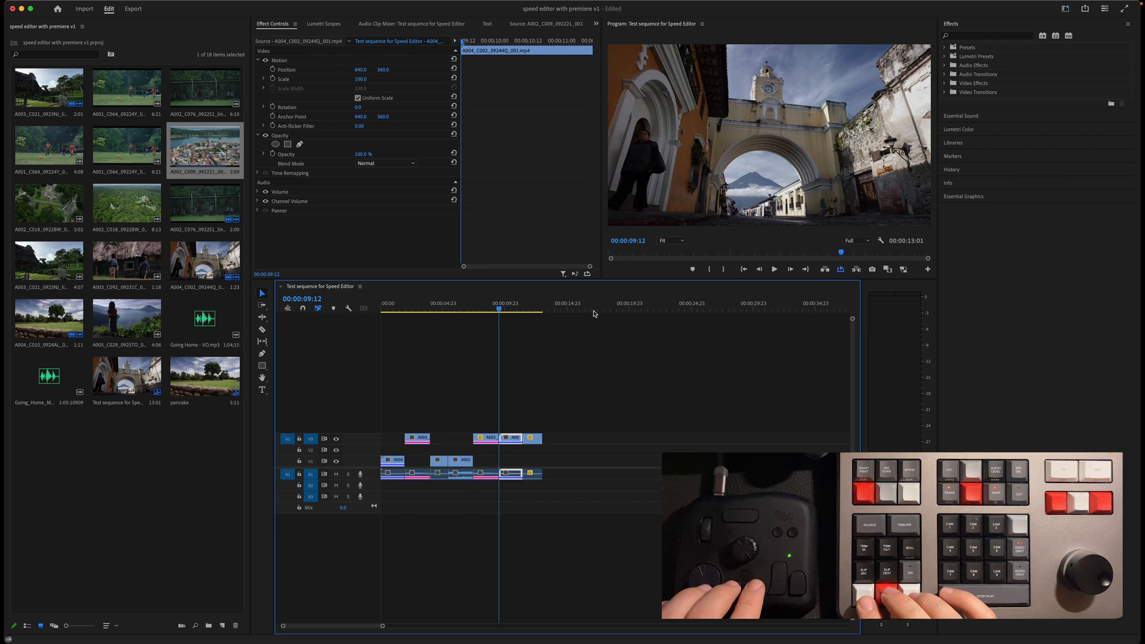
{"action": "key", "text": "End"}
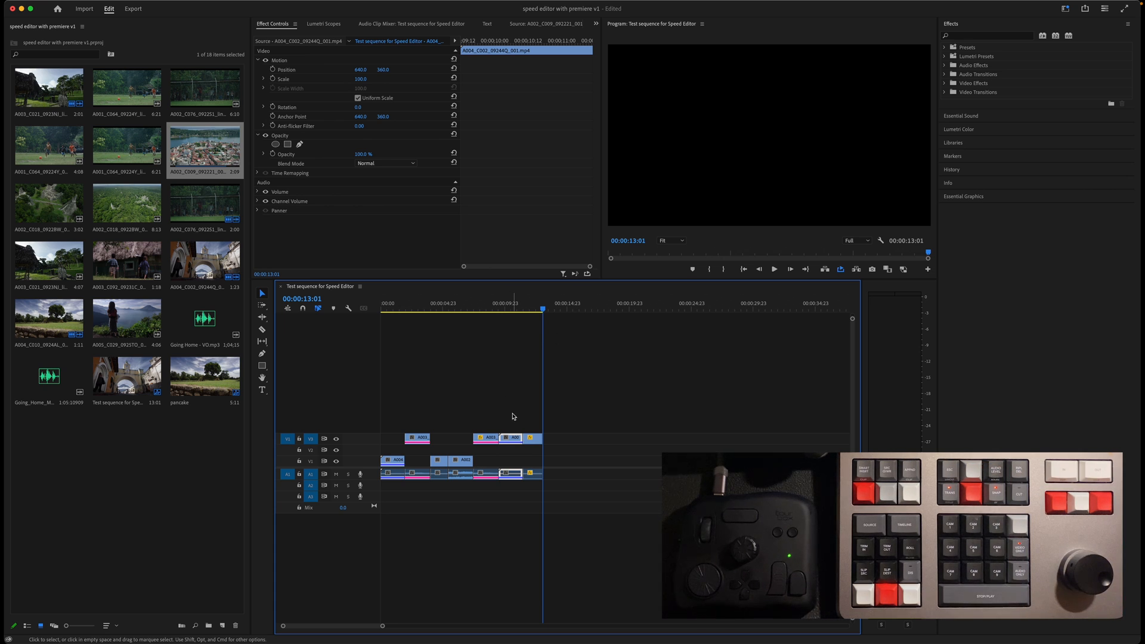
- Ripple delete the aerial town clip at the end of the sequence, undo the deletion and redo it
{"action": "left_click_drag", "start_coordinate": [562, 484], "coordinate": [563, 488]}
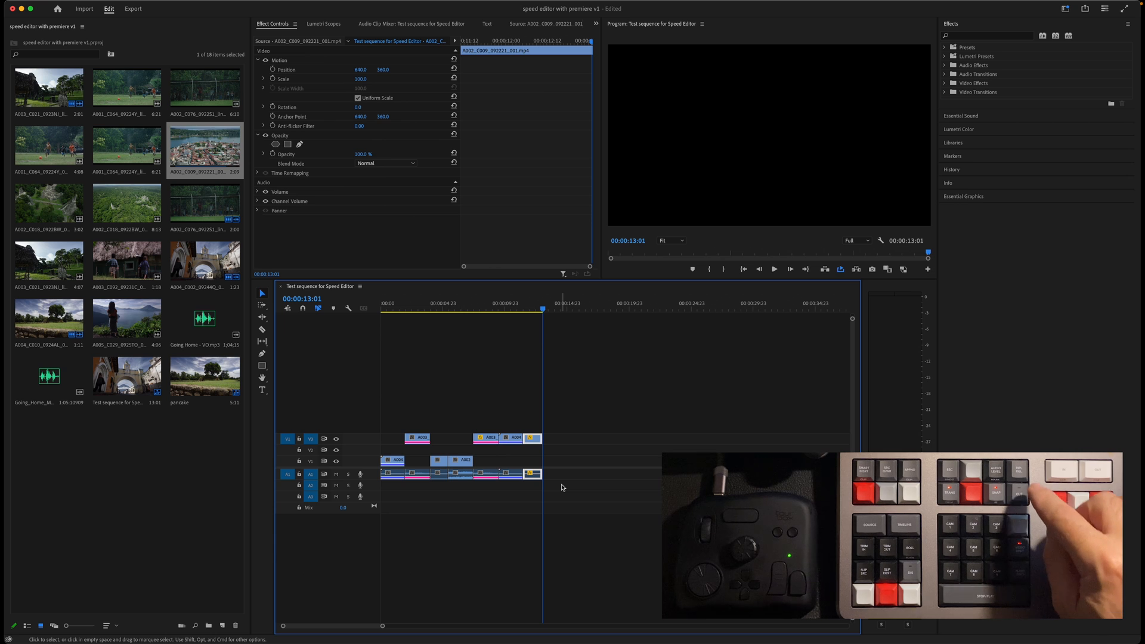
{"action": "key", "text": "shift+Delete"}
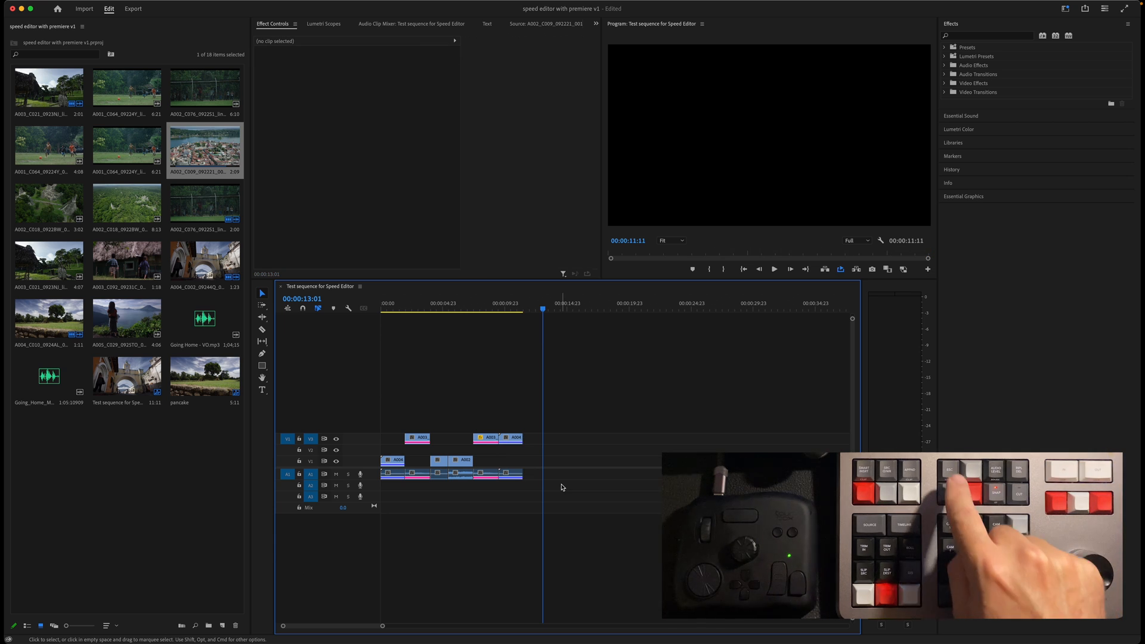
{"action": "key", "text": "super+z"}
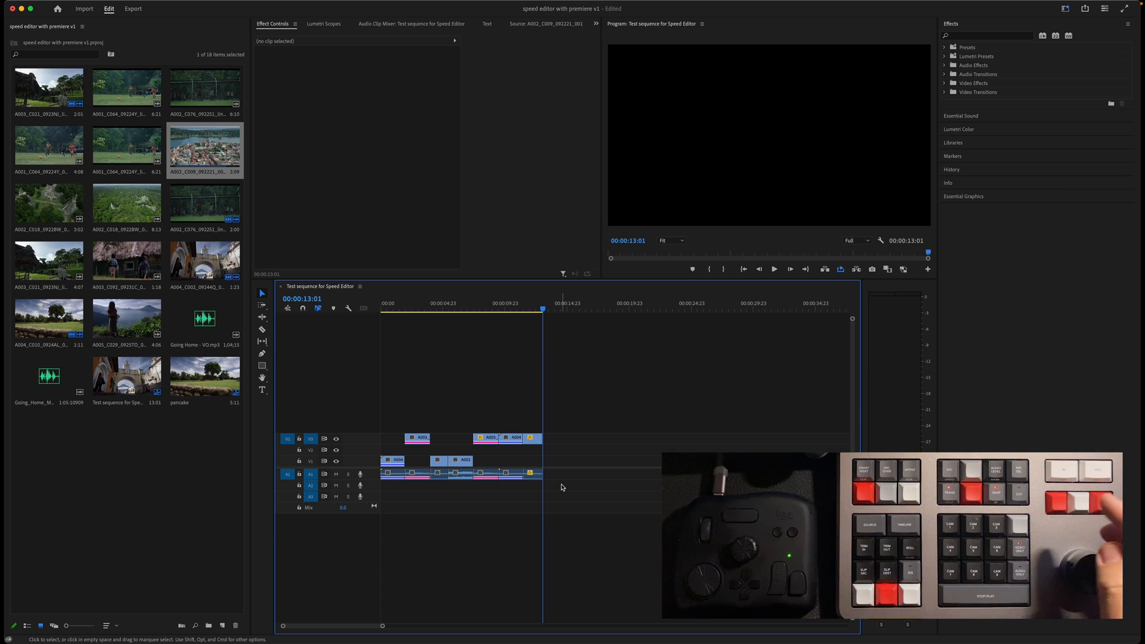
{"action": "key", "text": "super+shift+z"}
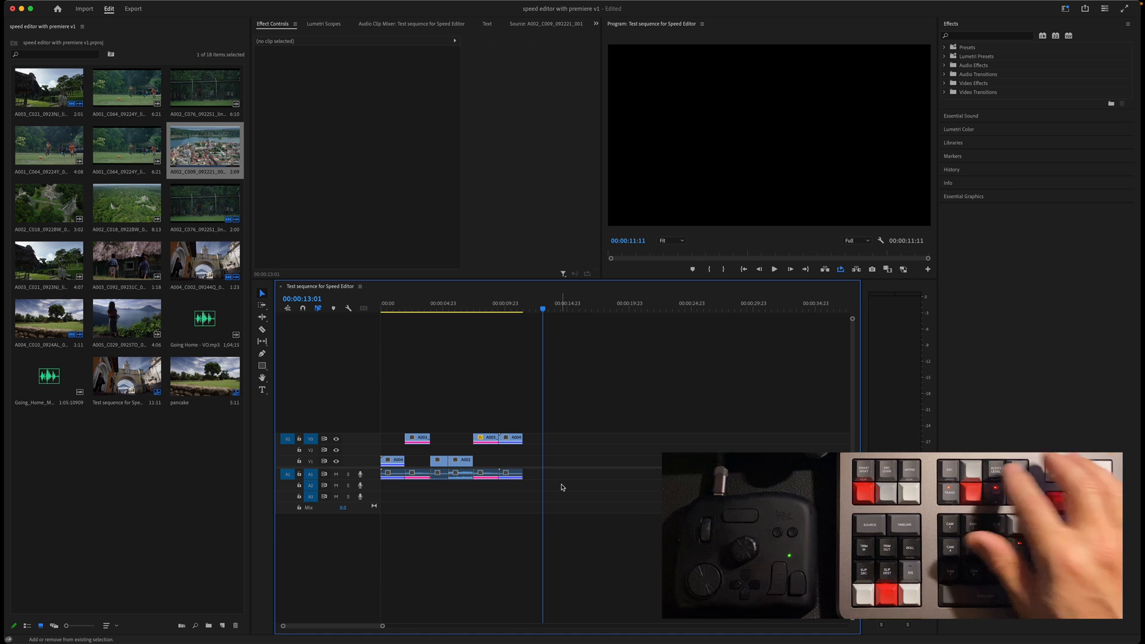
{"action": "left_click", "coordinate": [482, 308]}
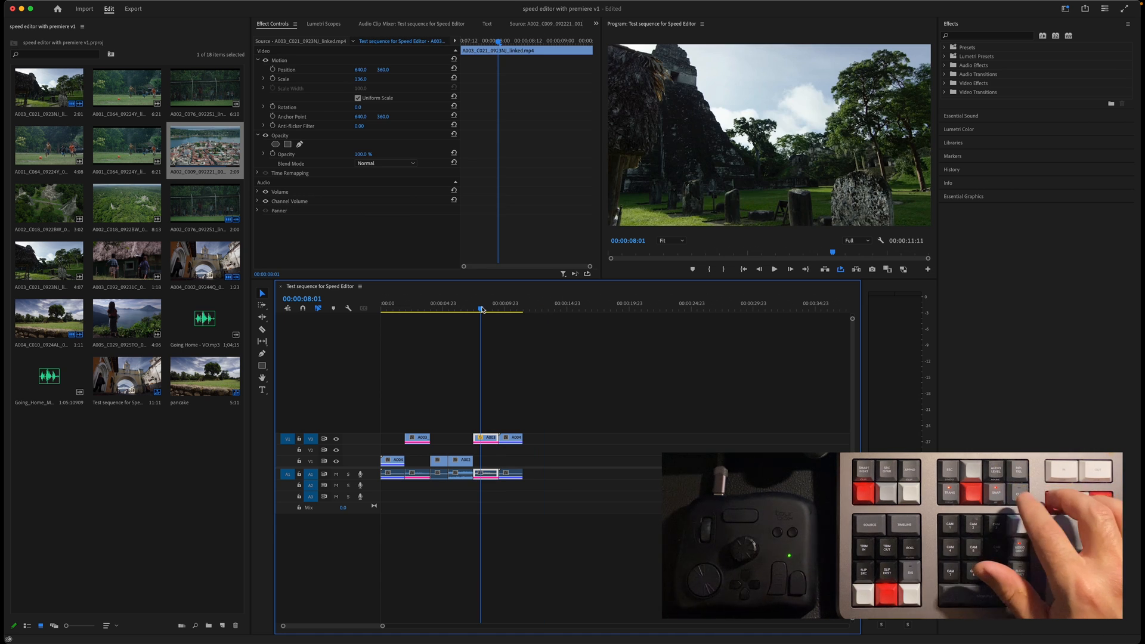
{"action": "key", "text": "g"}
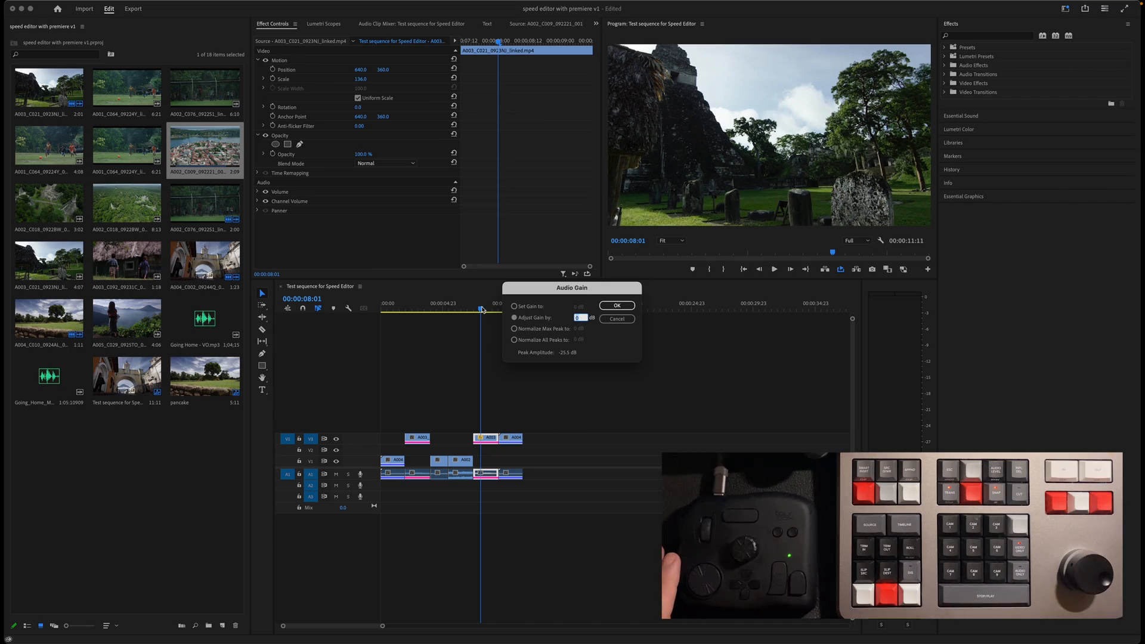
{"action": "left_click", "coordinate": [618, 318]}
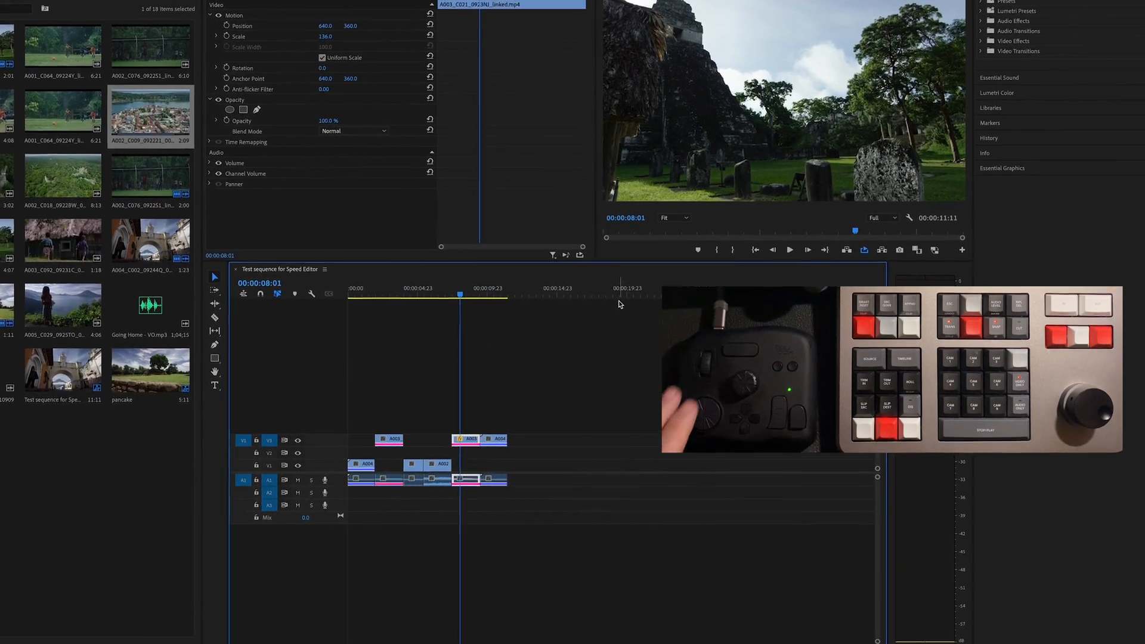
- Zoom in the timeline around the temple clip at 00:00:08:01 and increase the height of the audio tracks
{"action": "key", "text": "equal"}
{"action": "key", "text": "equal"}
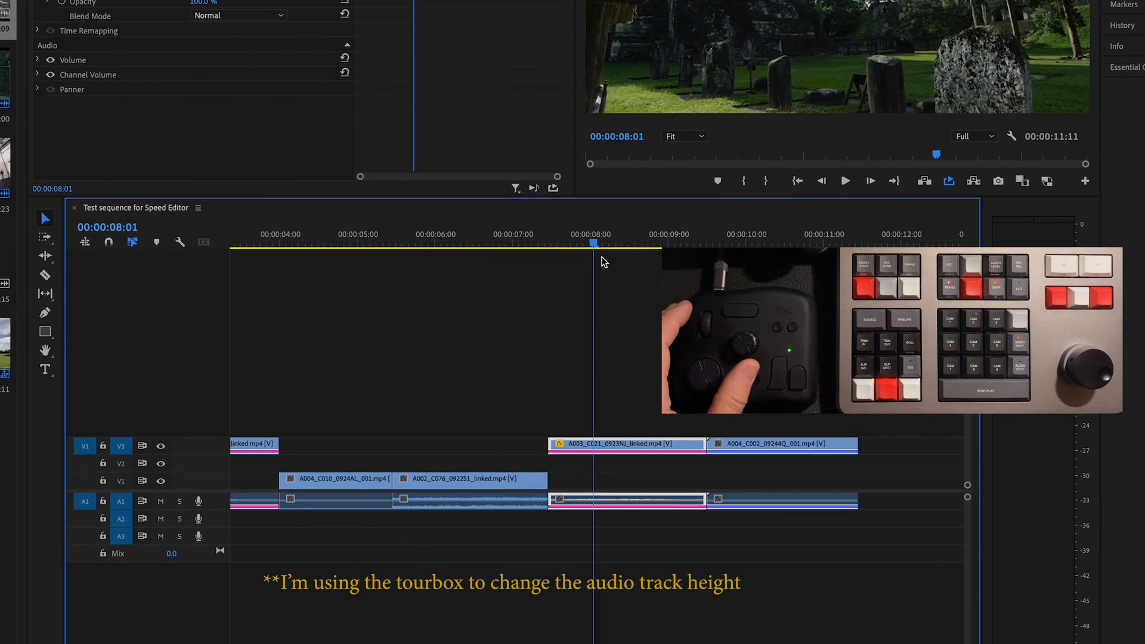
{"action": "key", "text": "alt+="}
{"action": "key", "text": "alt+="}
{"action": "key", "text": "alt+="}
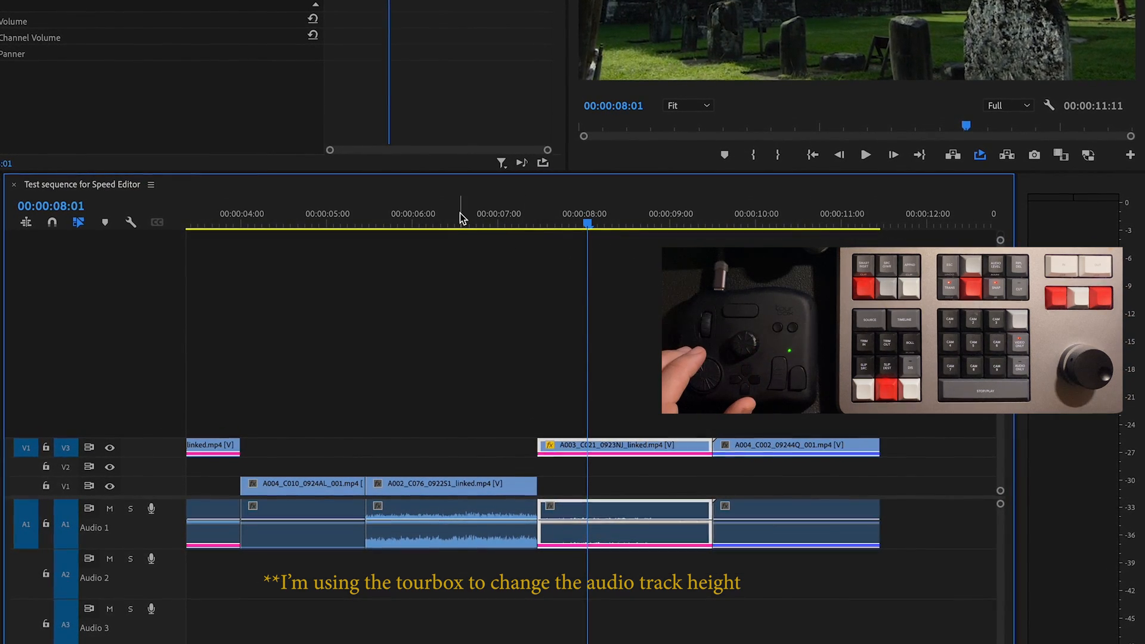
- Adjust the audio gain of the A002_C076_0922S1_linked.mp4 clip at 00:00:06:10 by 7 dB
{"action": "left_click", "coordinate": [449, 231]}
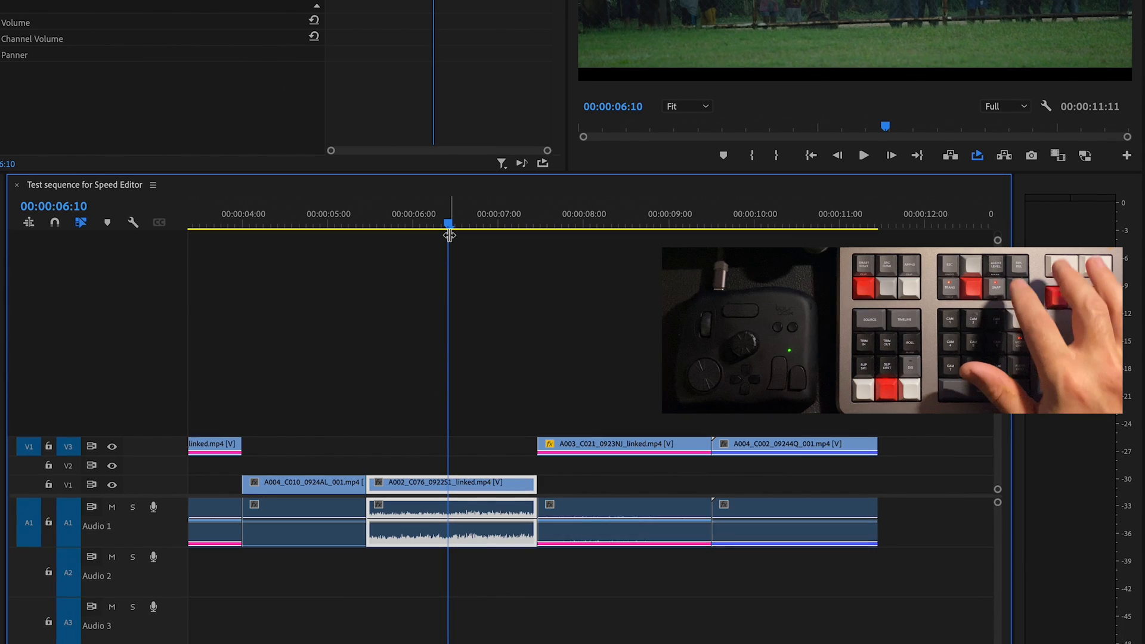
{"action": "key", "text": "g"}
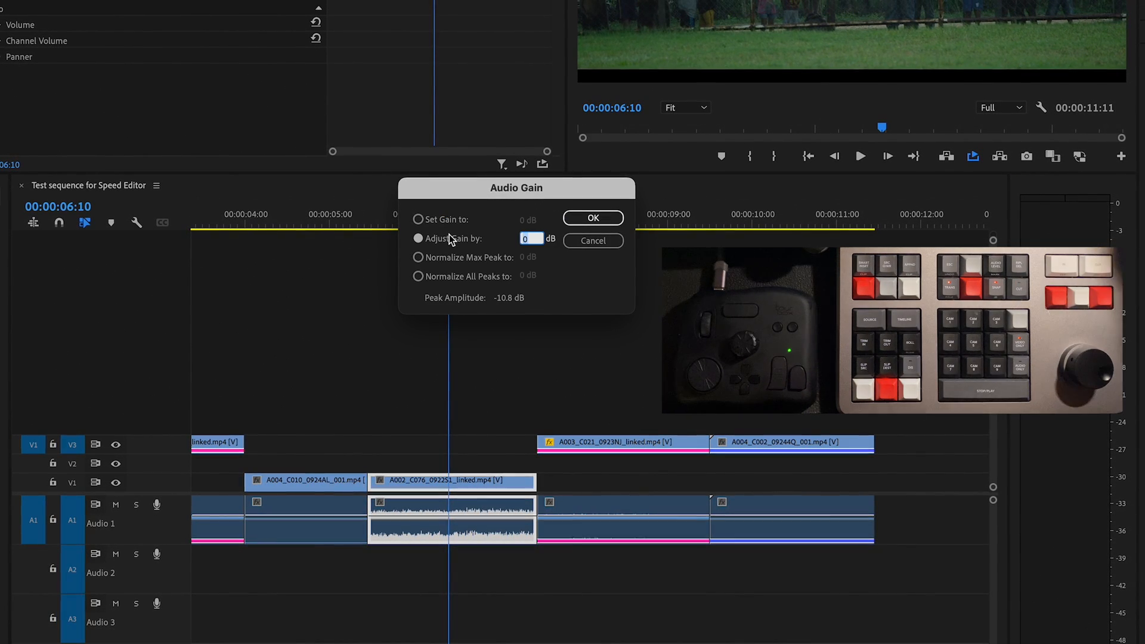
{"action": "type", "text": "7"}
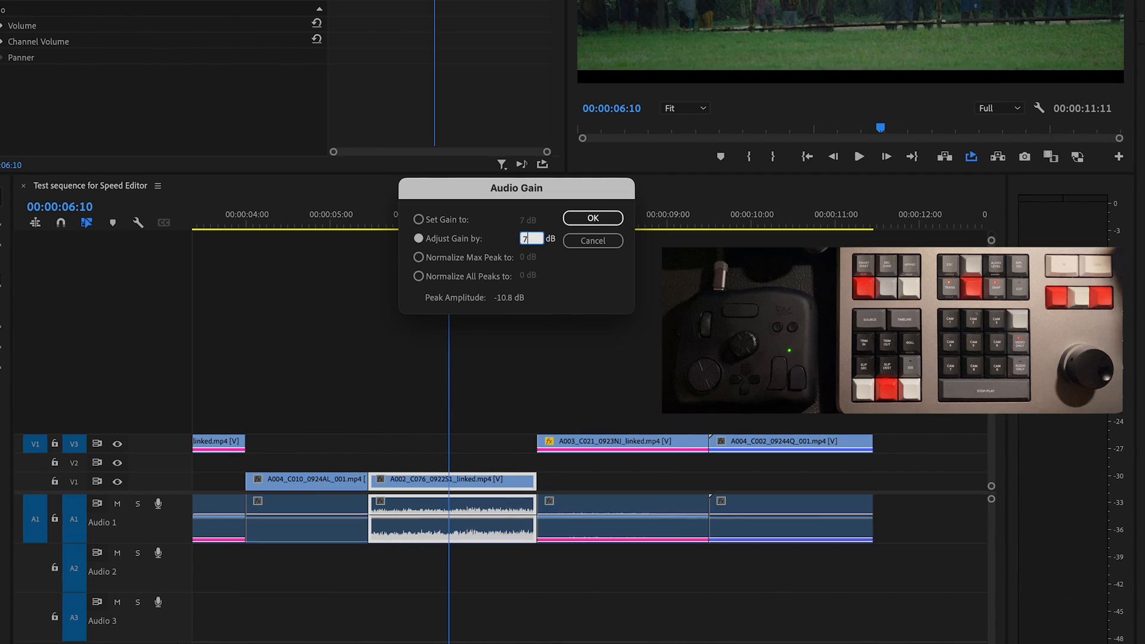
{"action": "key", "text": "Return"}
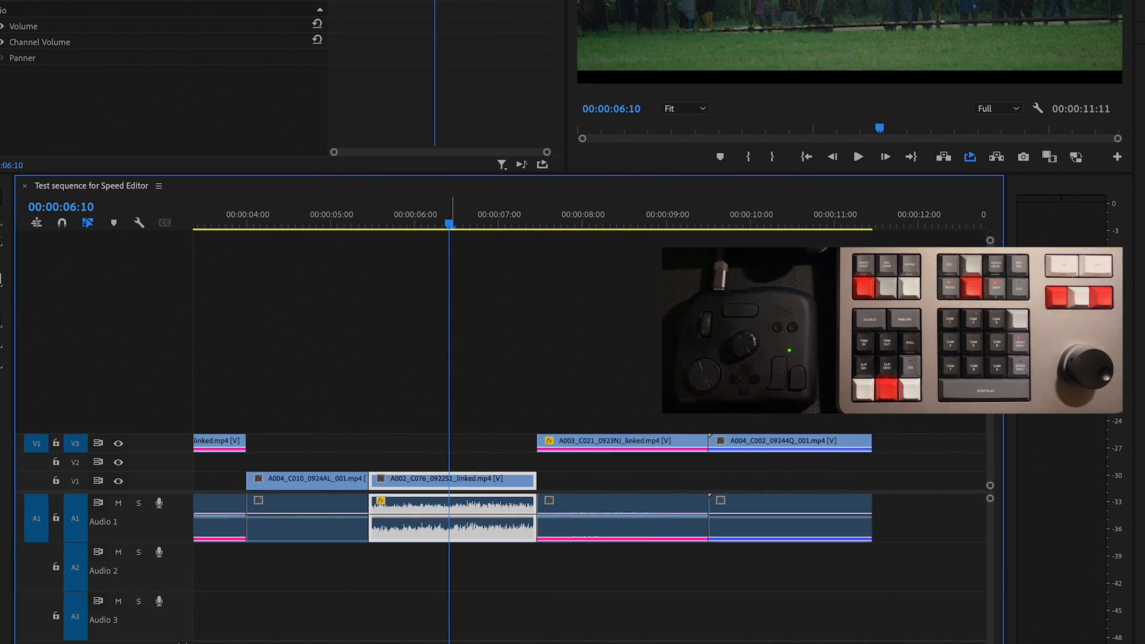
- Add a sequence marker at 00:00:06:10 with no clip selected, and undo it
{"action": "left_click", "coordinate": [475, 238]}
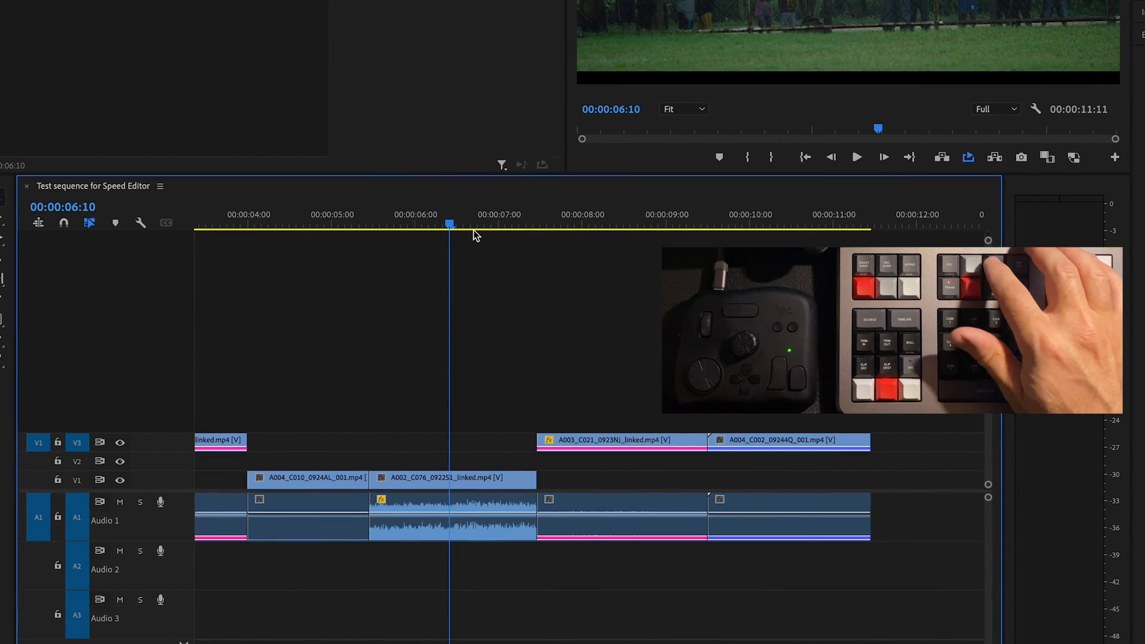
{"action": "key", "text": "m"}
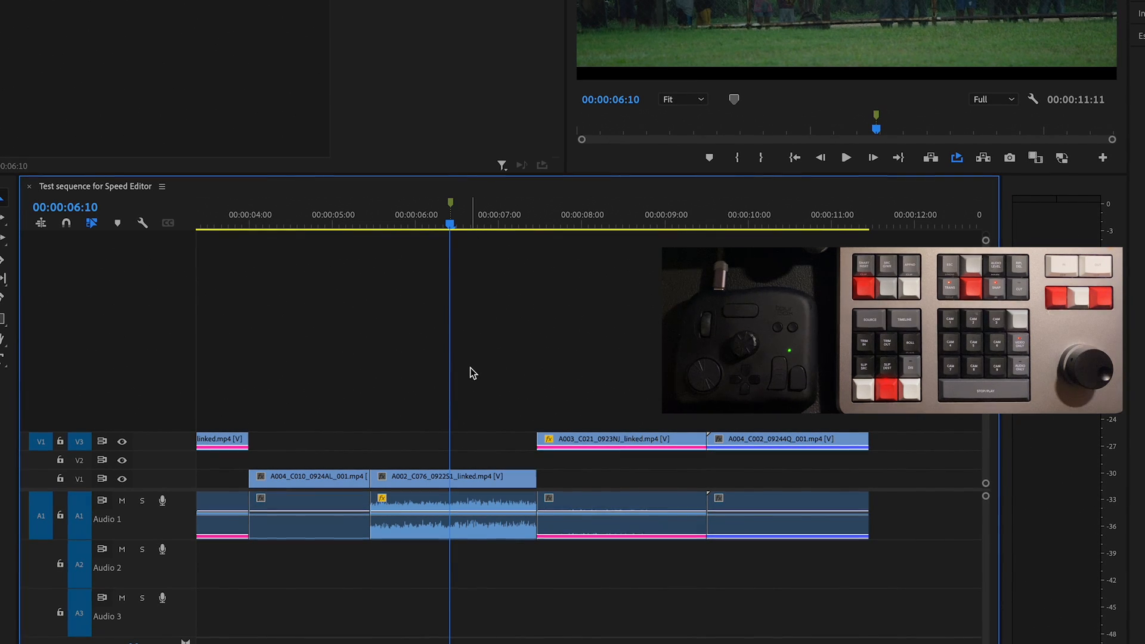
{"action": "key", "text": "ctrl+z"}
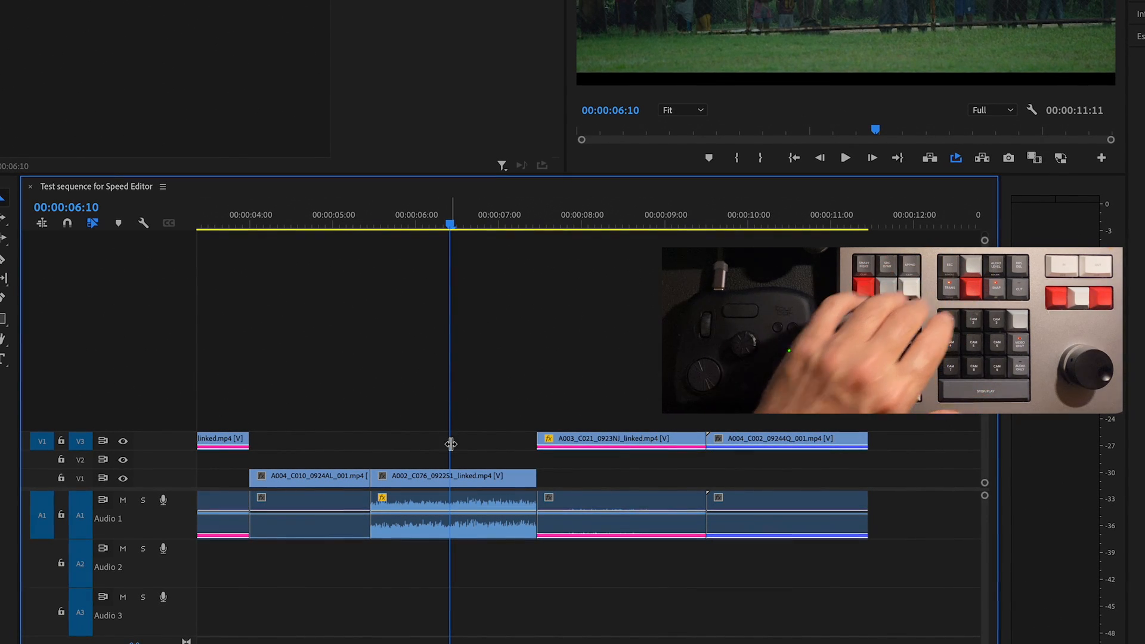
- Add a clip marker at 00:00:06:10 on the A002_C076_0922S1_linked.mp4 clip
{"action": "left_click", "coordinate": [465, 480]}
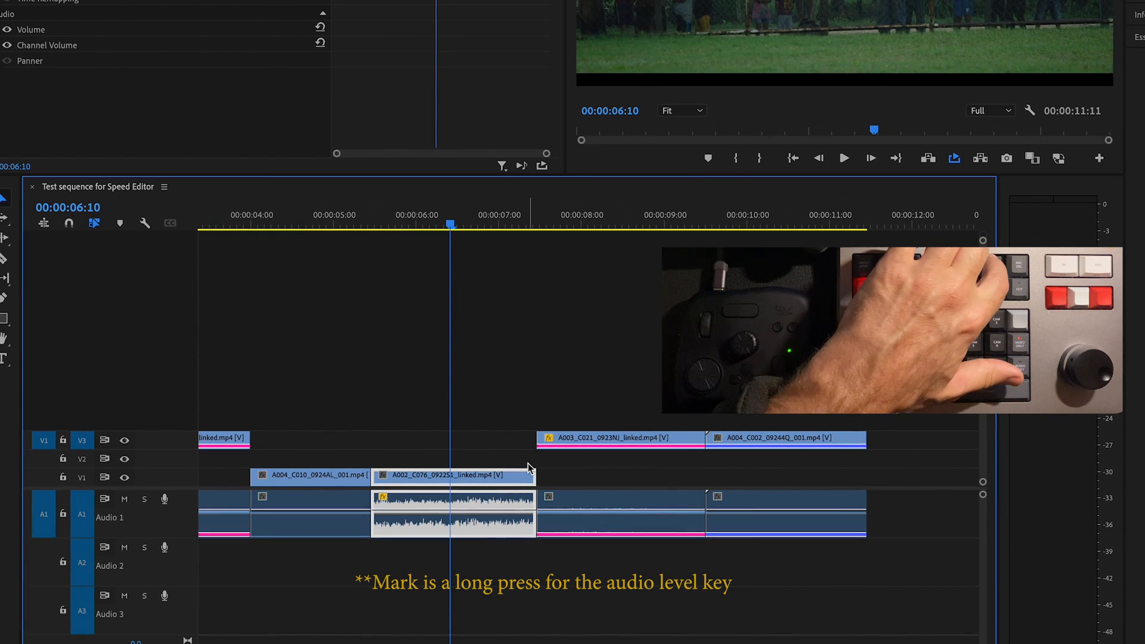
{"action": "key", "text": "m"}
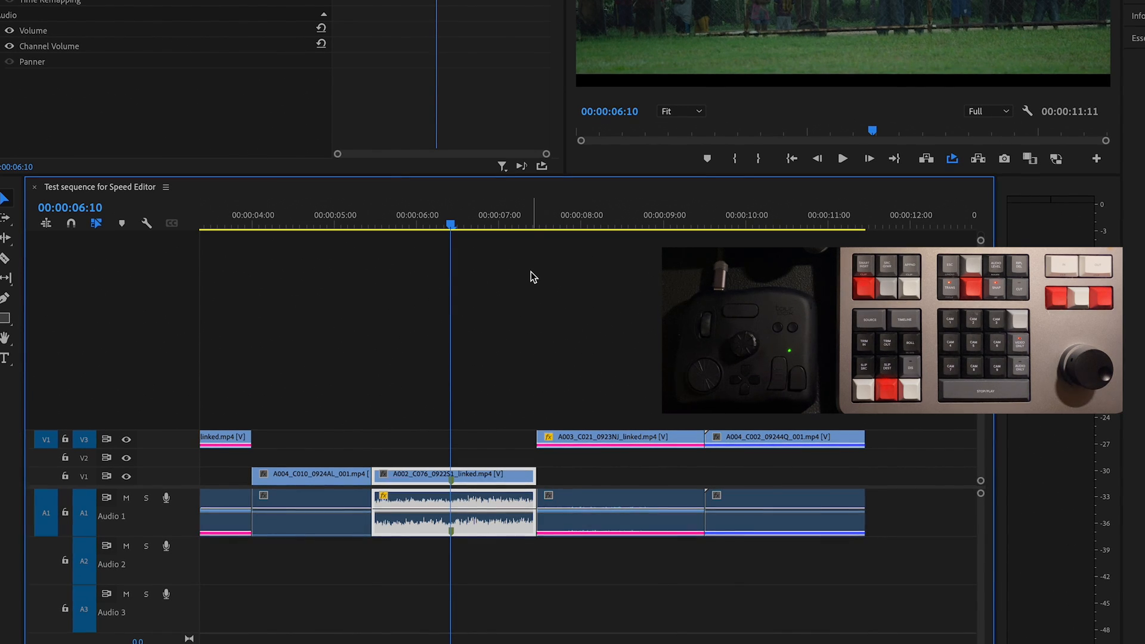
- Apply the default video and audio transitions to the end of the last arch clip with the playhead at 00:00:10:18, and undo them
{"action": "left_click", "coordinate": [733, 225]}
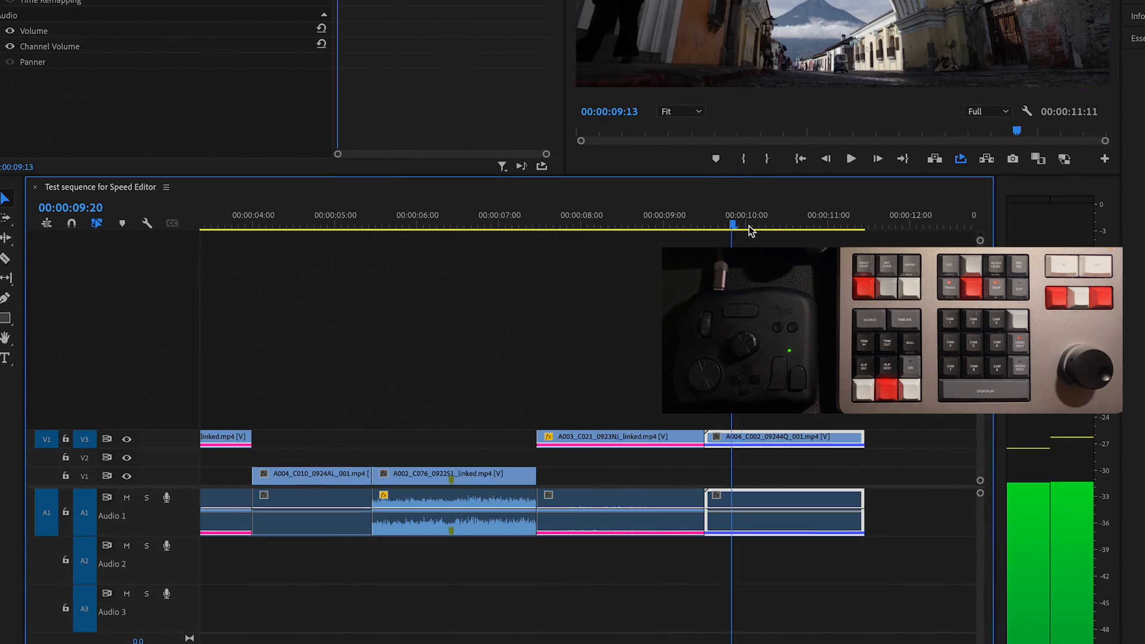
{"action": "left_click_drag", "start_coordinate": [750, 231], "coordinate": [809, 227]}
{"action": "key", "text": "shift+d"}
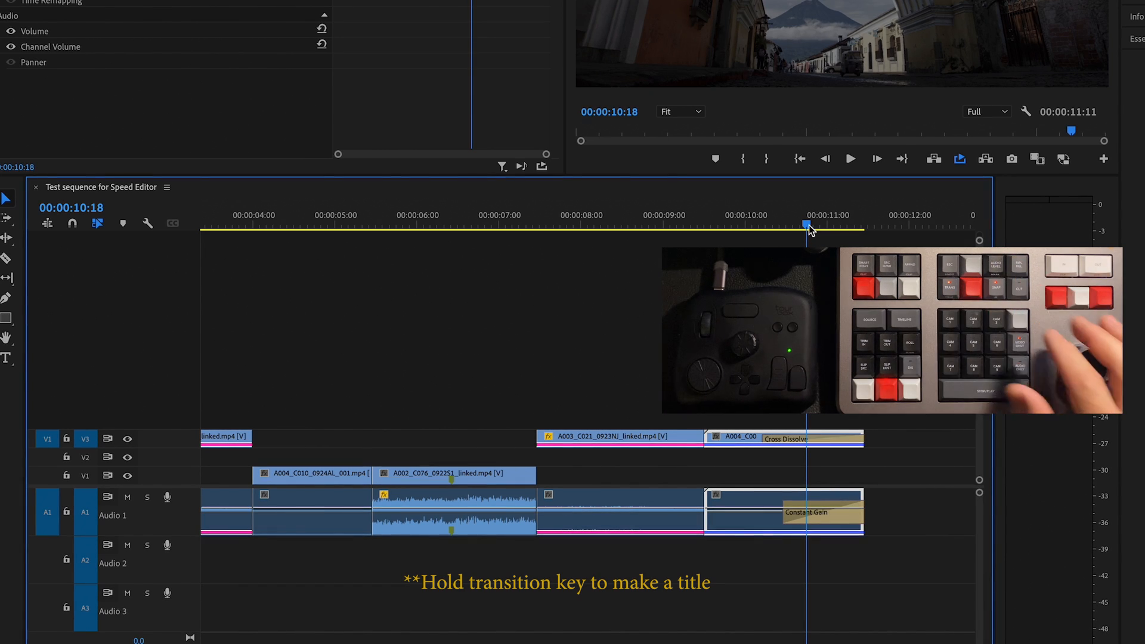
{"action": "key", "text": "ctrl+z"}
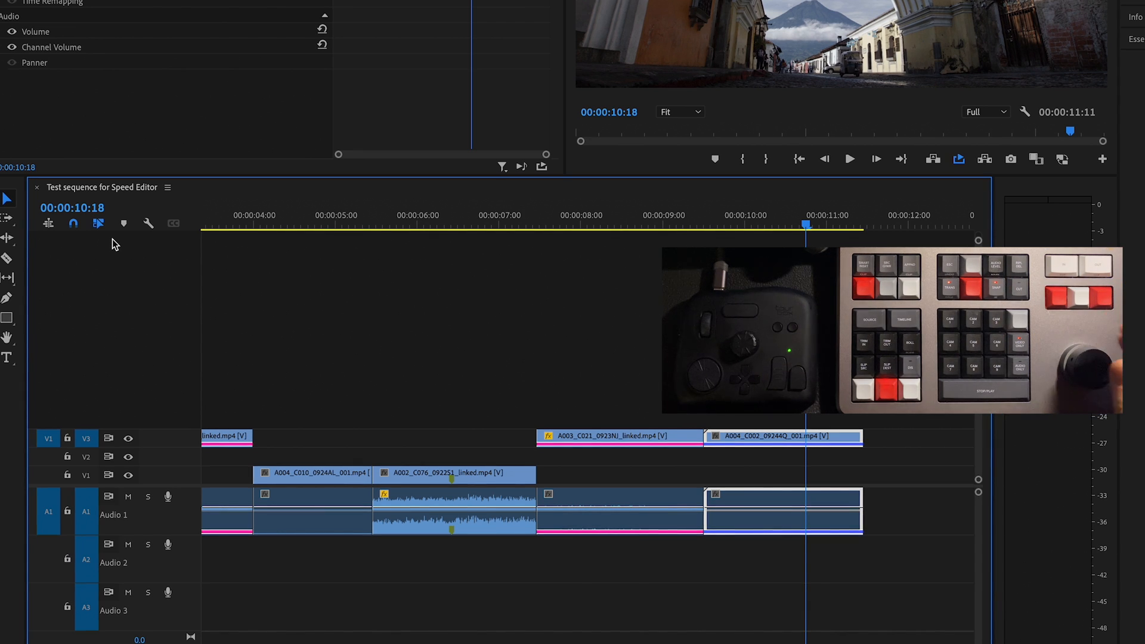
- Split the video and audio of the temple clip at 00:00:08:07
{"action": "left_click", "coordinate": [606, 226]}
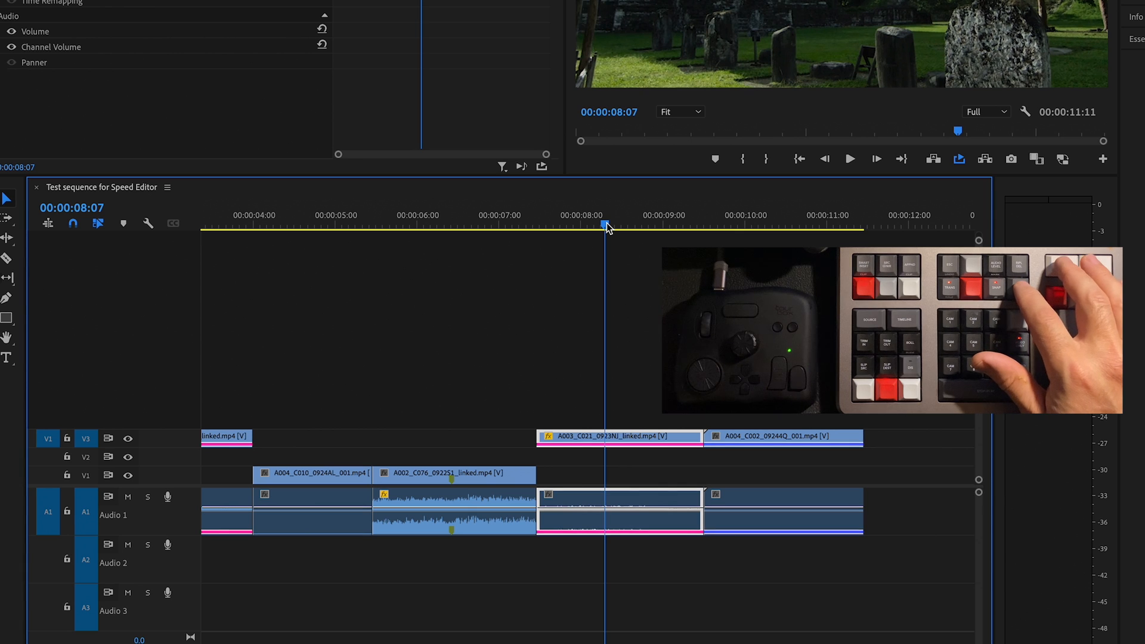
{"action": "key", "text": "ctrl+k"}
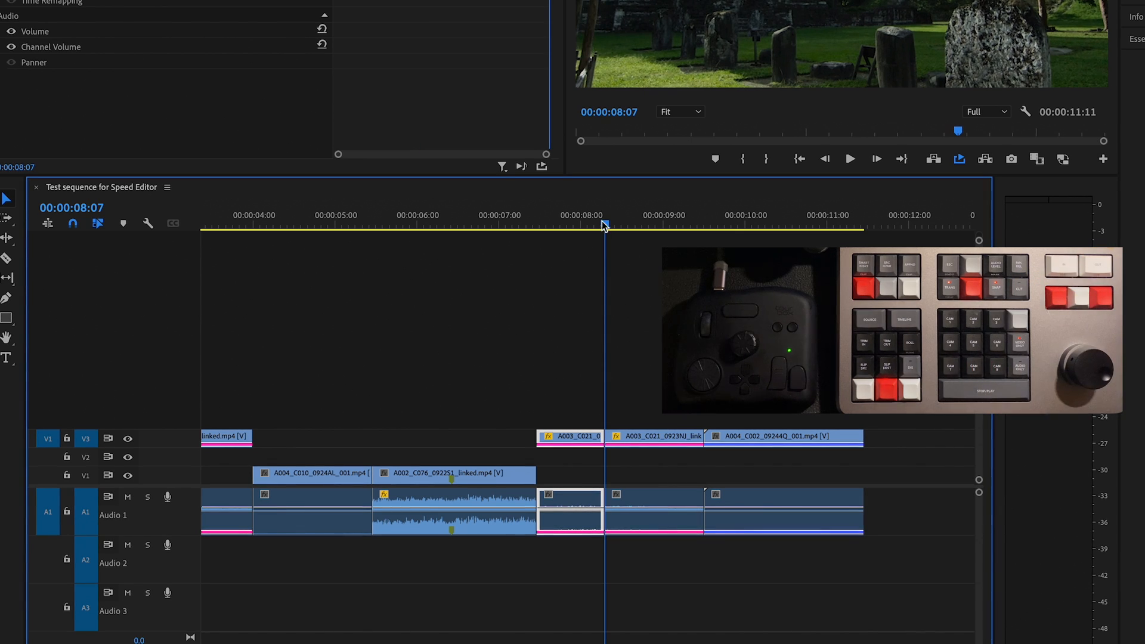
- Split the video and audio of the A003_C021_0923NJ_linked clip at 00:00:08:22
{"action": "left_click_drag", "start_coordinate": [607, 219], "coordinate": [658, 224]}
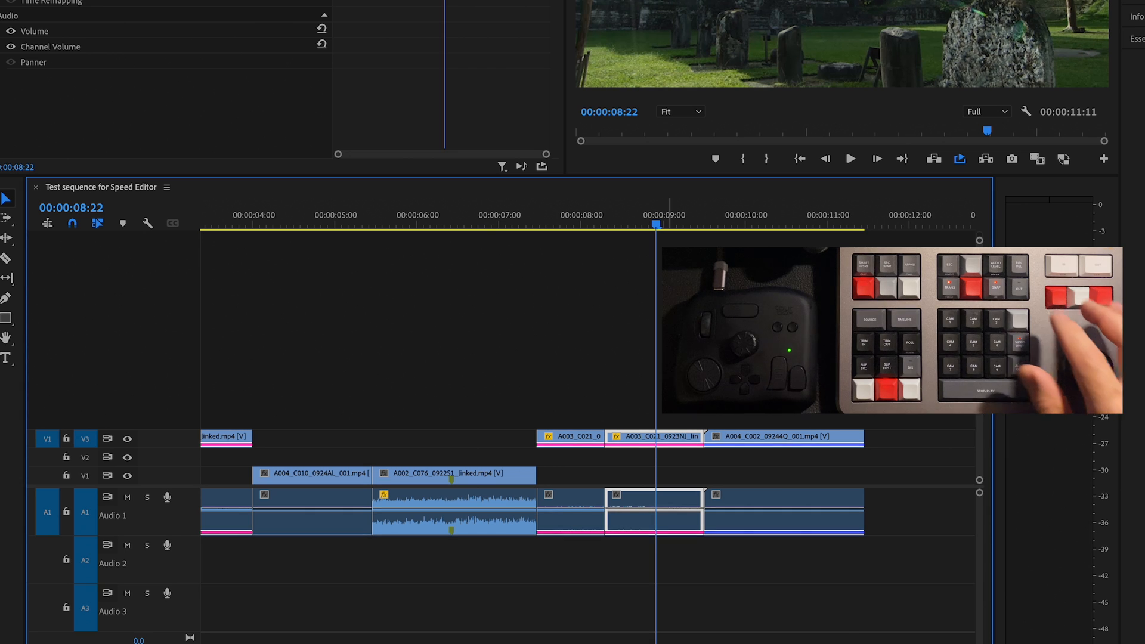
{"action": "key", "text": "ctrl+k"}
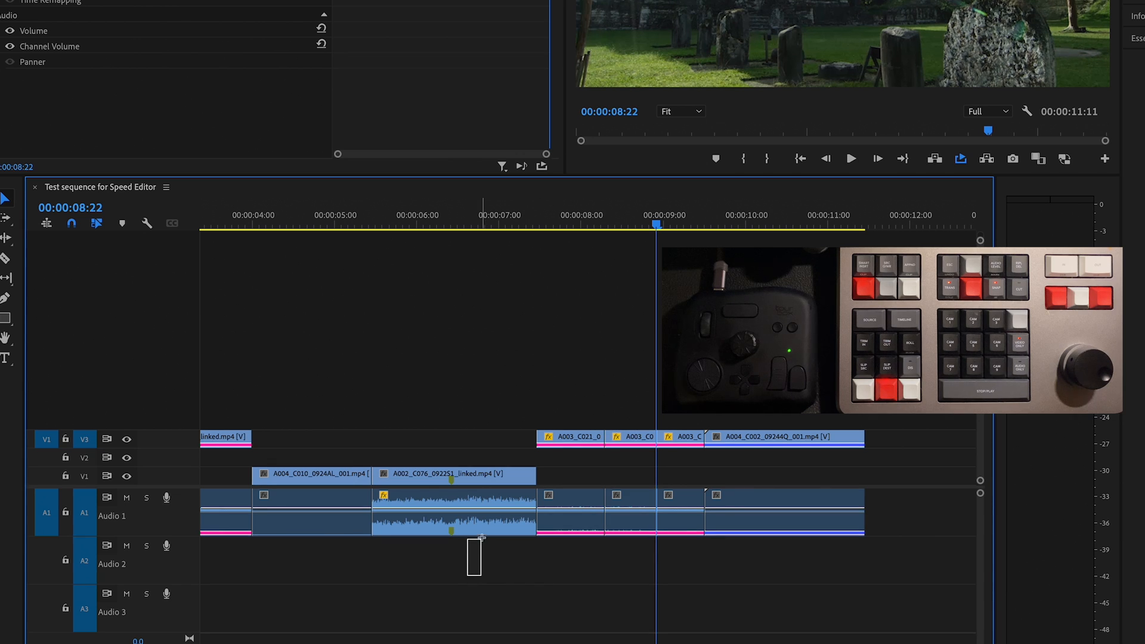
- Duplicate the audio of the A002_C076_0922S1_linked.mp4 clip onto the Audio 2 and Audio 3 tracks, keeping it in sync
{"action": "left_click", "coordinate": [493, 520]}
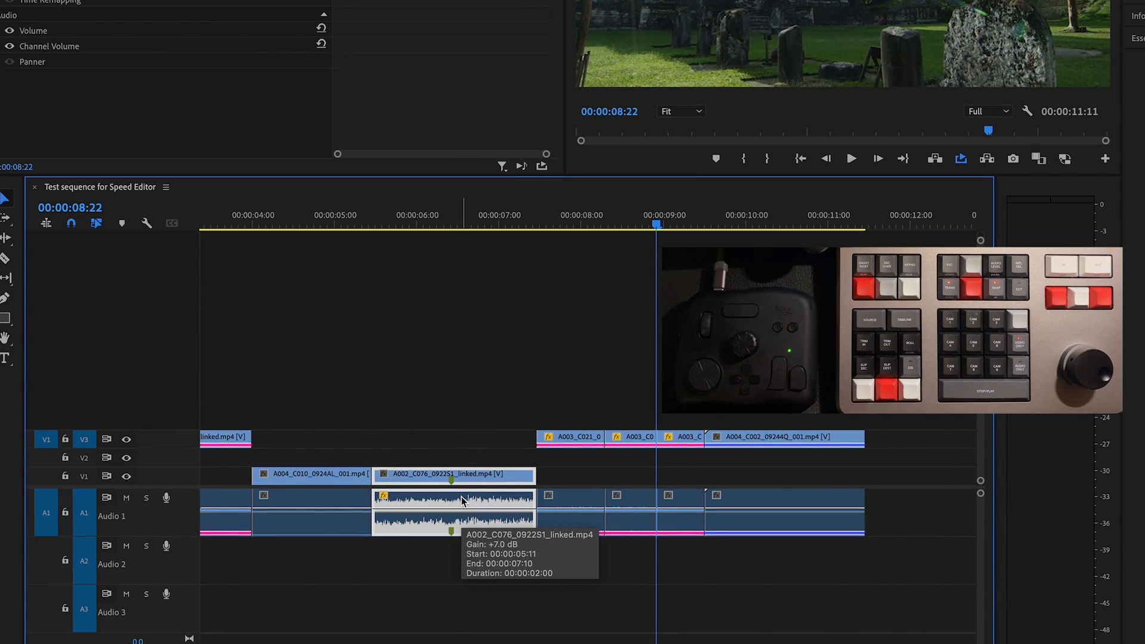
{"action": "left_click_drag", "start_coordinate": [461, 501], "coordinate": [485, 601]}
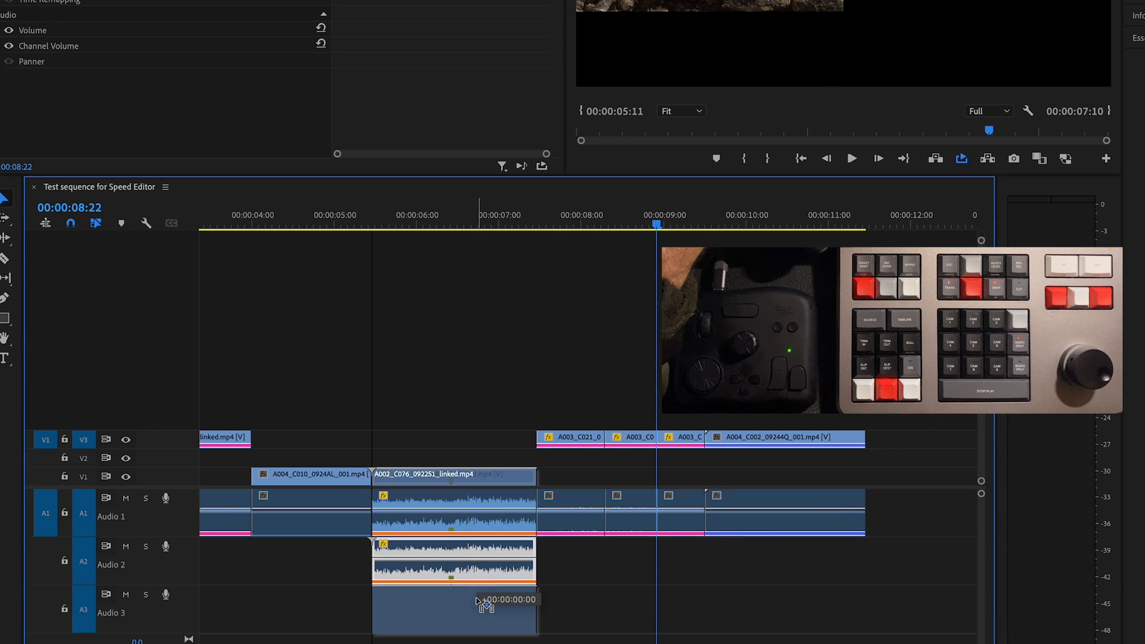
- Split the A002_C076_0922S1_linked.mp4 clip on all its tracks at 00:00:05:21, and only its Audio 1 part at 00:00:06:10
{"action": "left_click", "coordinate": [407, 226]}
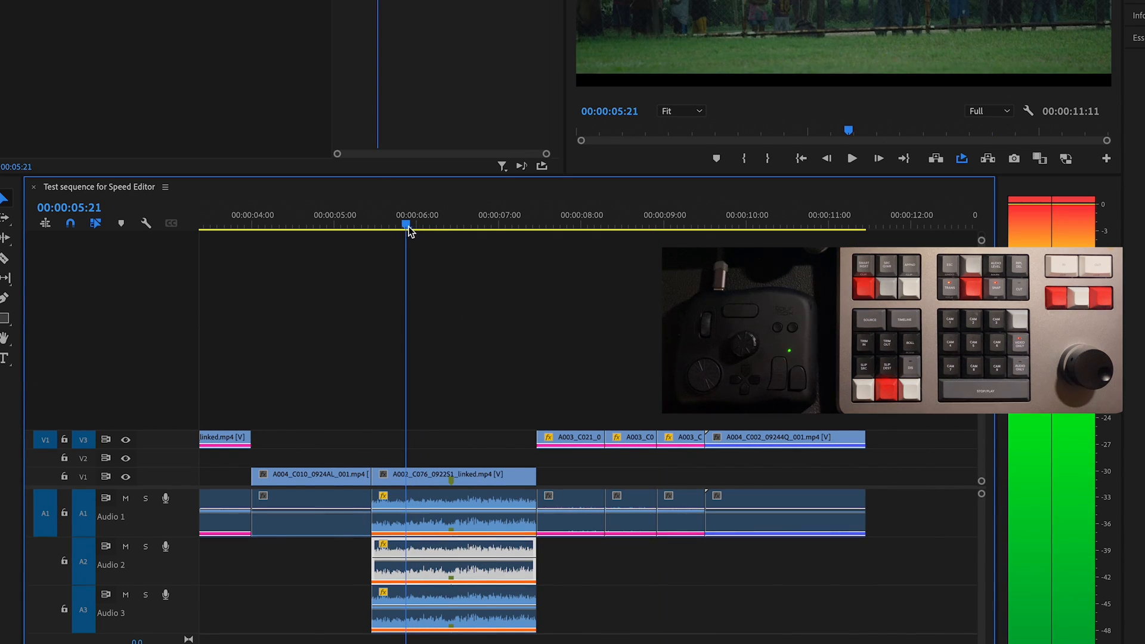
{"action": "left_click", "coordinate": [435, 391]}
{"action": "left_click", "coordinate": [427, 477]}
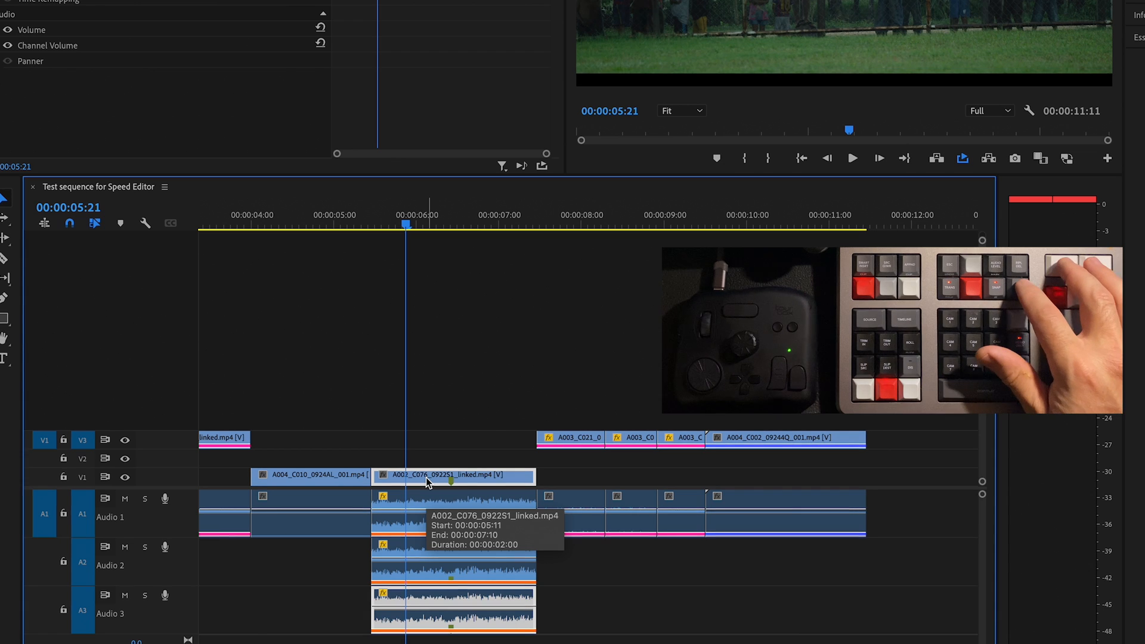
{"action": "key", "text": "ctrl+k"}
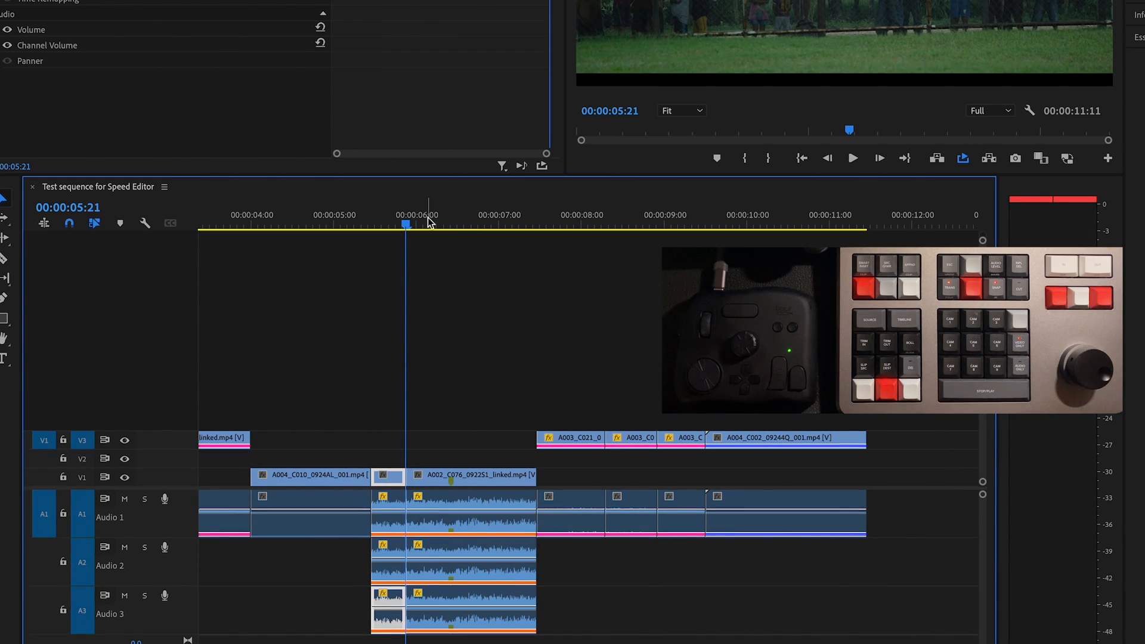
{"action": "mouse_move", "coordinate": [430, 225]}
{"action": "left_mouse_down"}
{"action": "mouse_move", "coordinate": [350, 225]}
{"action": "mouse_move", "coordinate": [451, 225]}
{"action": "left_mouse_up"}
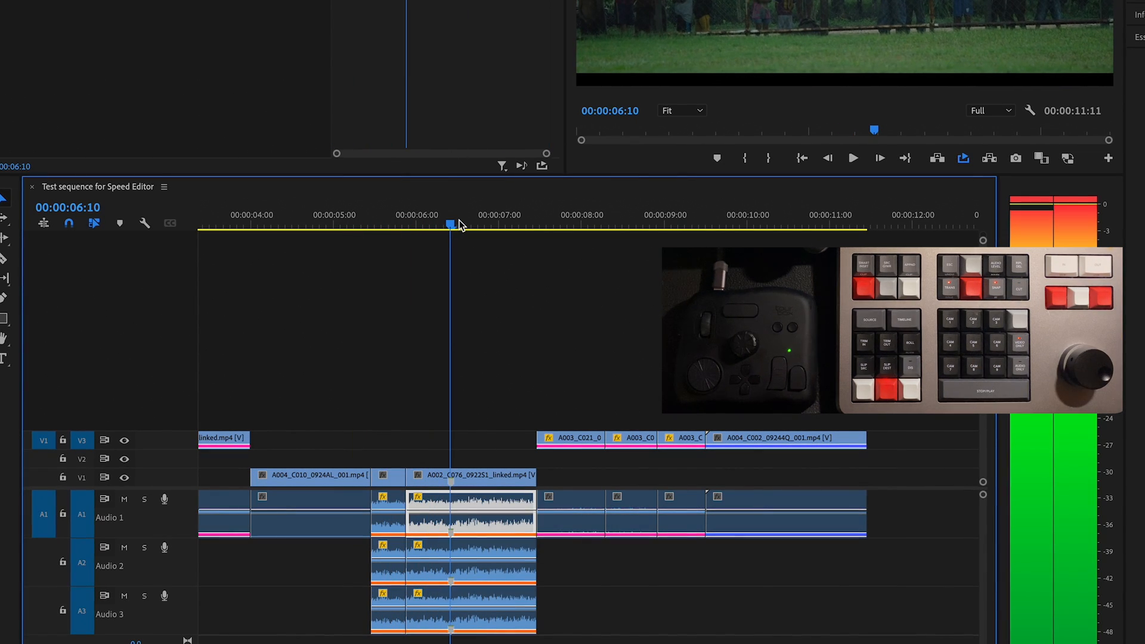
{"action": "key", "text": "ctrl+k"}
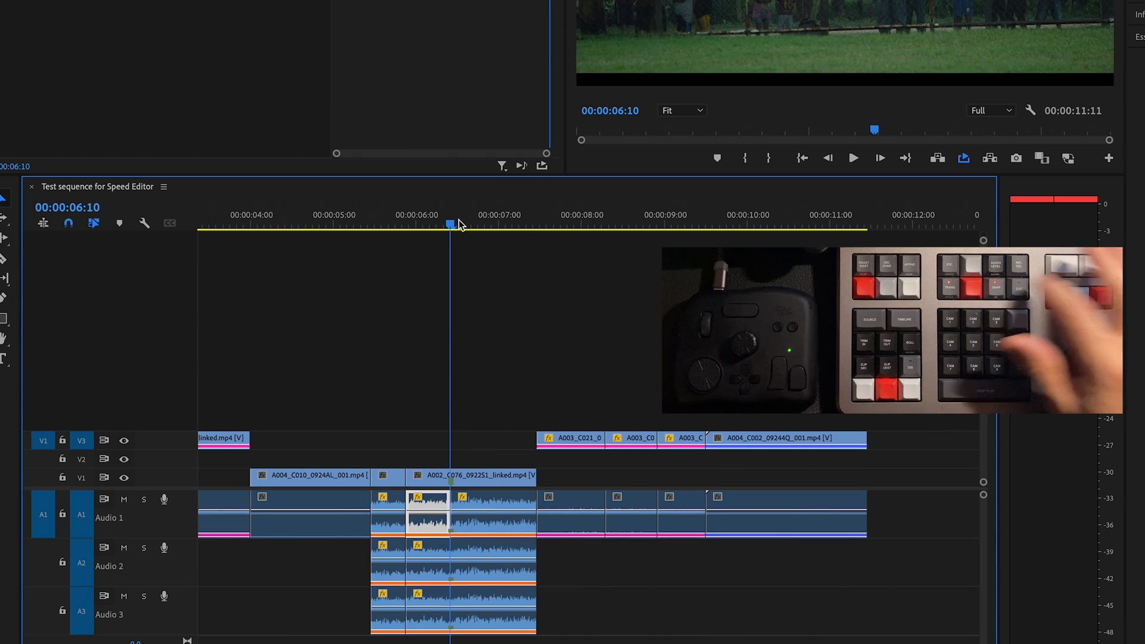
- Mark the In point at 00:00:06:10 and the Out point at 00:00:07:01 in the sequence
{"action": "left_click_drag", "start_coordinate": [479, 229], "coordinate": [454, 228]}
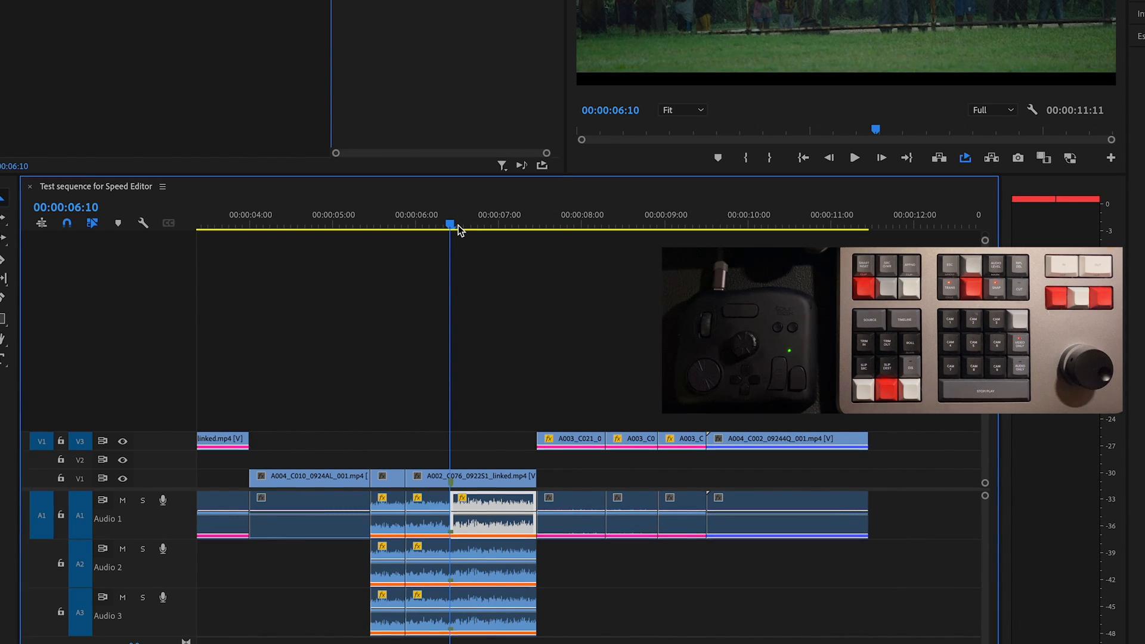
{"action": "key", "text": "i"}
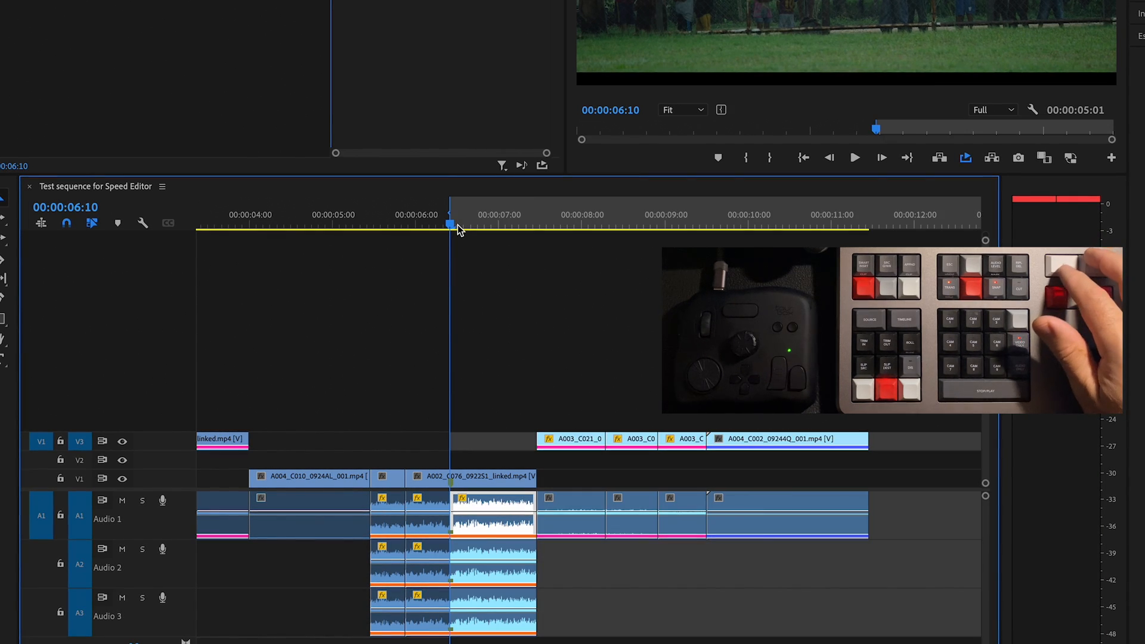
{"action": "key", "text": "o"}
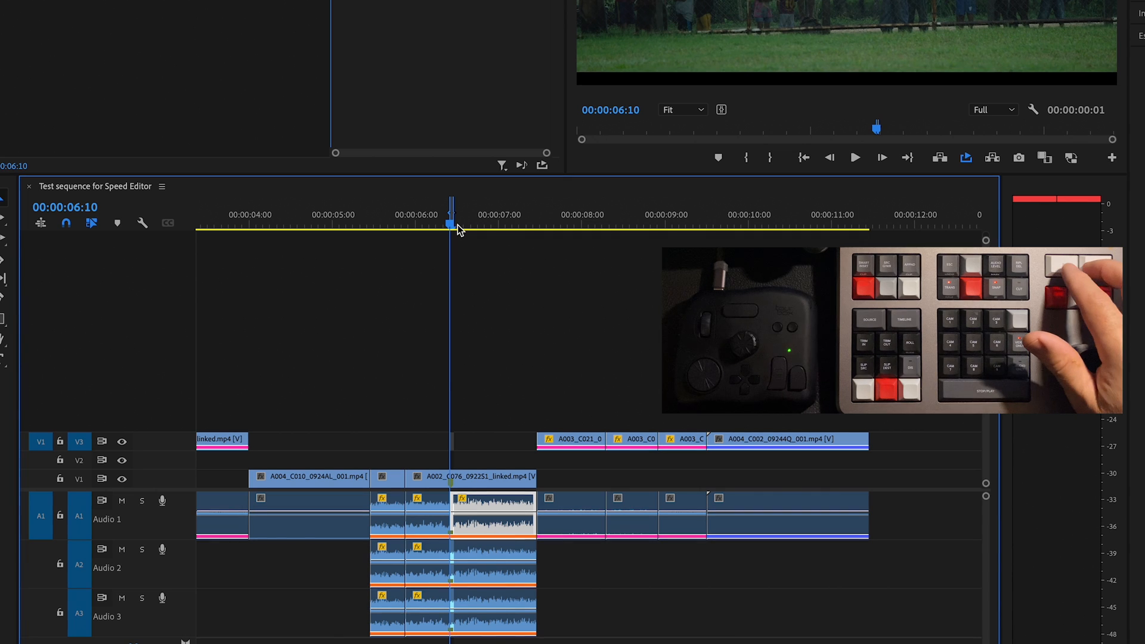
{"action": "key", "text": "space"}
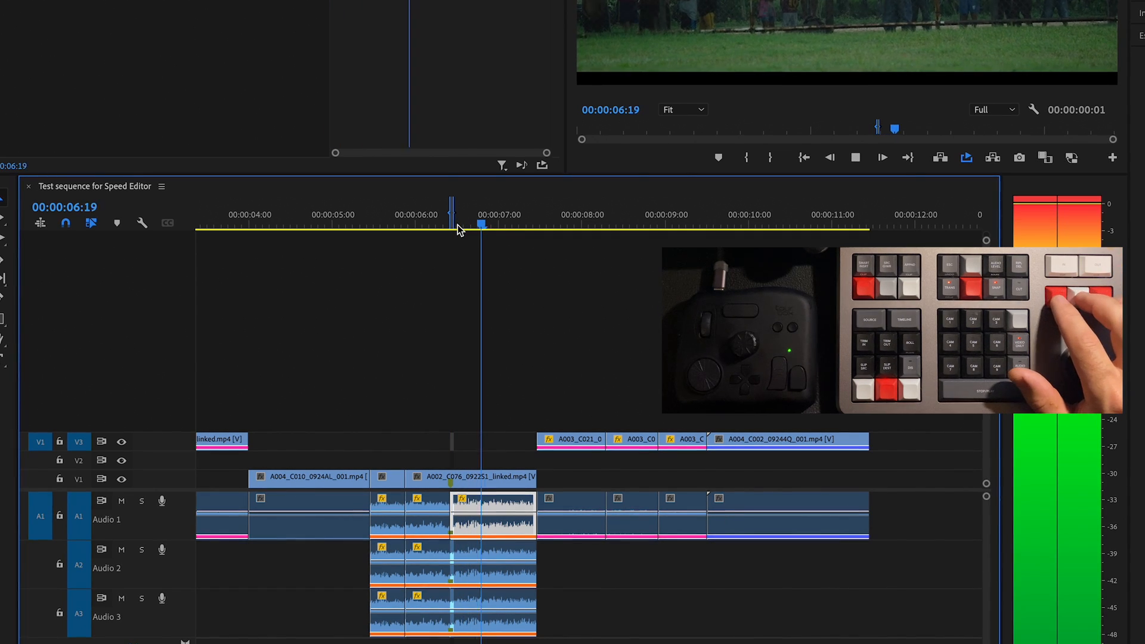
{"action": "key", "text": "space"}
{"action": "key", "text": "o"}
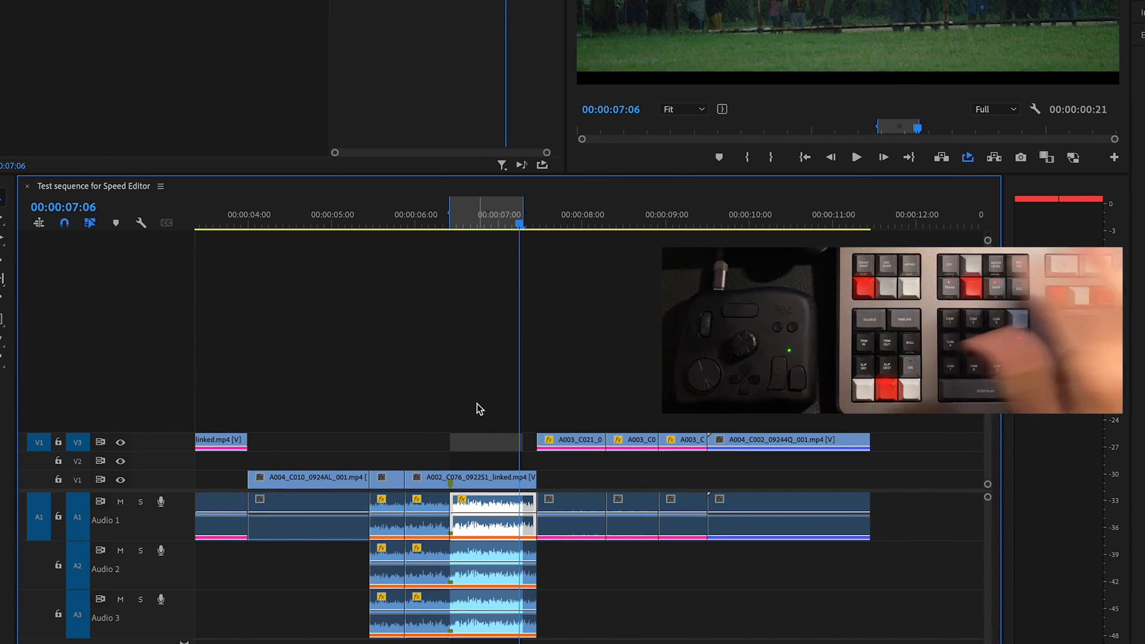
{"action": "left_click_drag", "start_coordinate": [521, 216], "coordinate": [506, 216]}
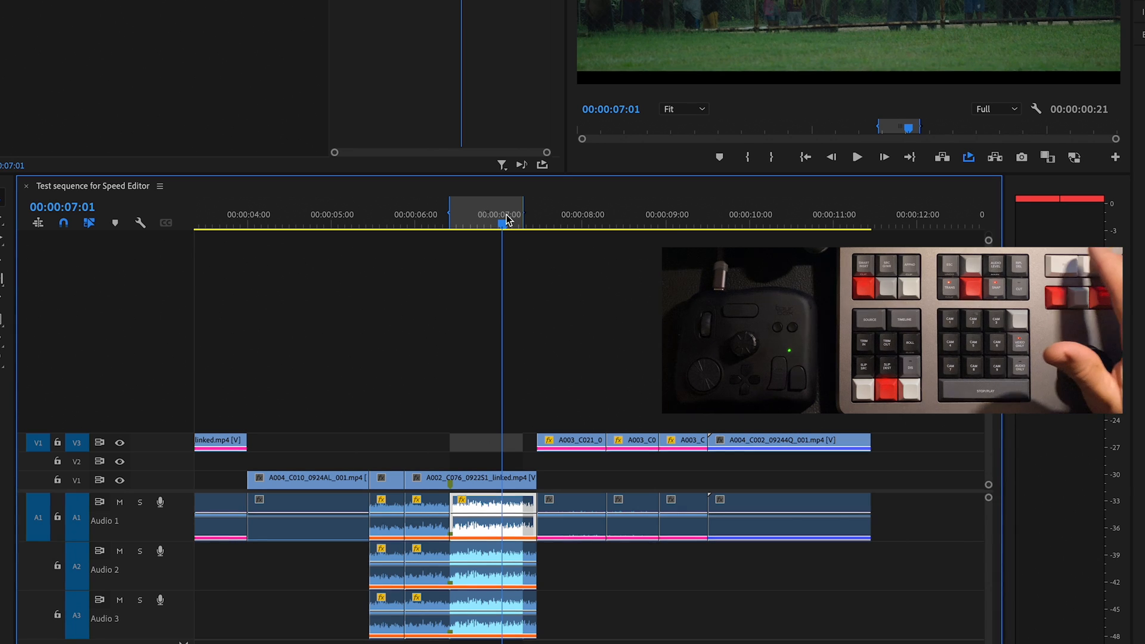
{"action": "key", "text": "o"}
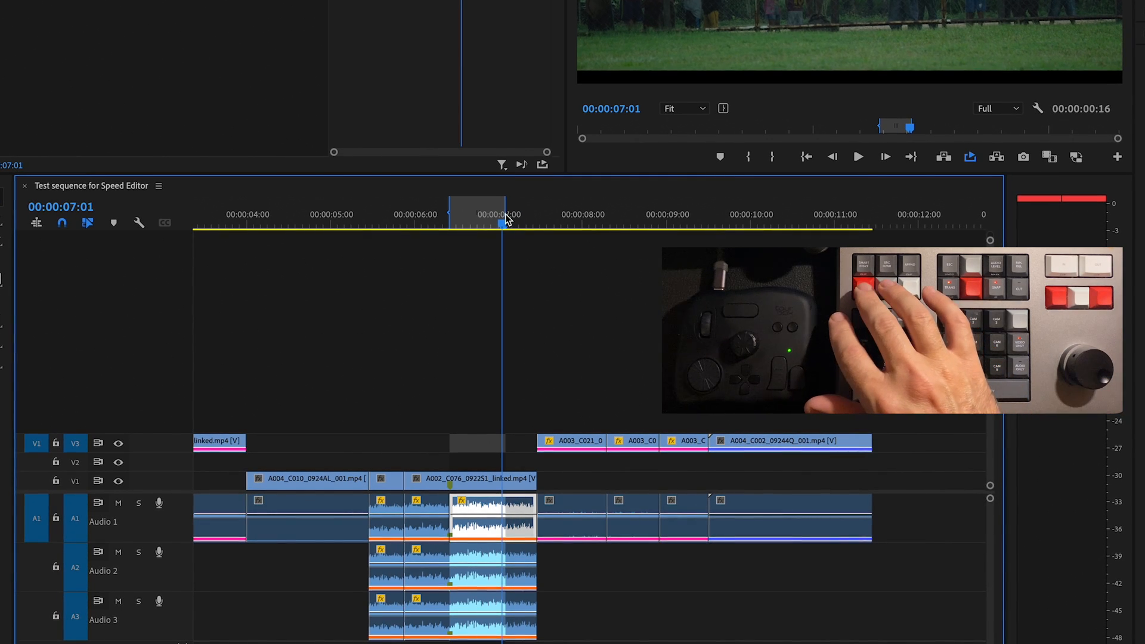
- Copy the marked In to Out range of the three audio tracks and paste it at 00:00:11:16
{"action": "key", "text": "super+shift+a"}
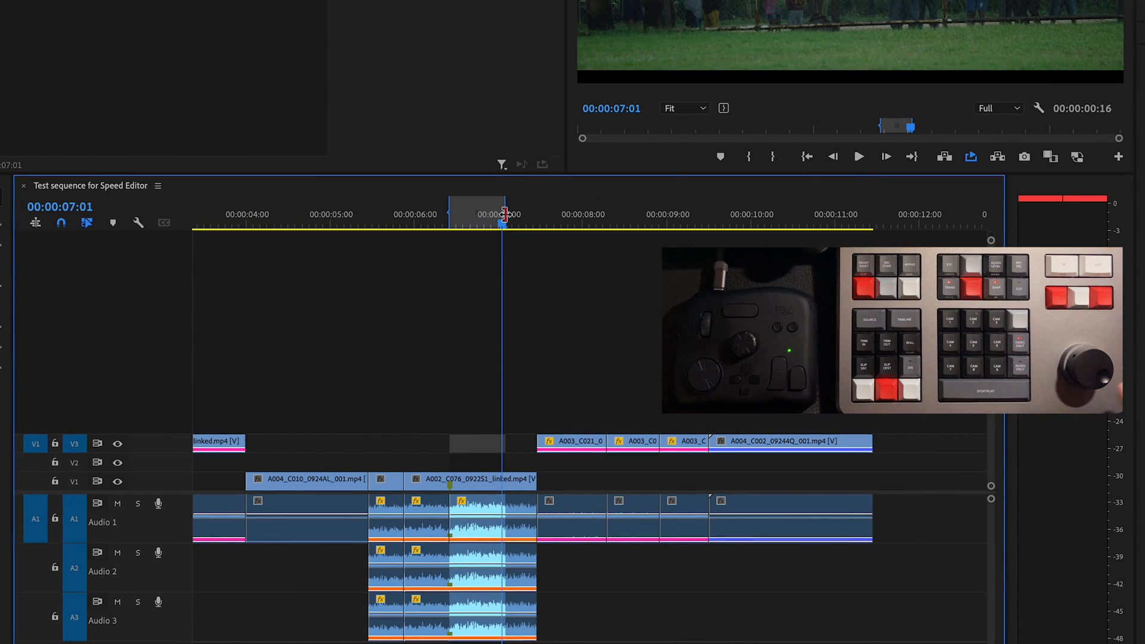
{"action": "left_click_drag", "start_coordinate": [857, 224], "coordinate": [896, 216]}
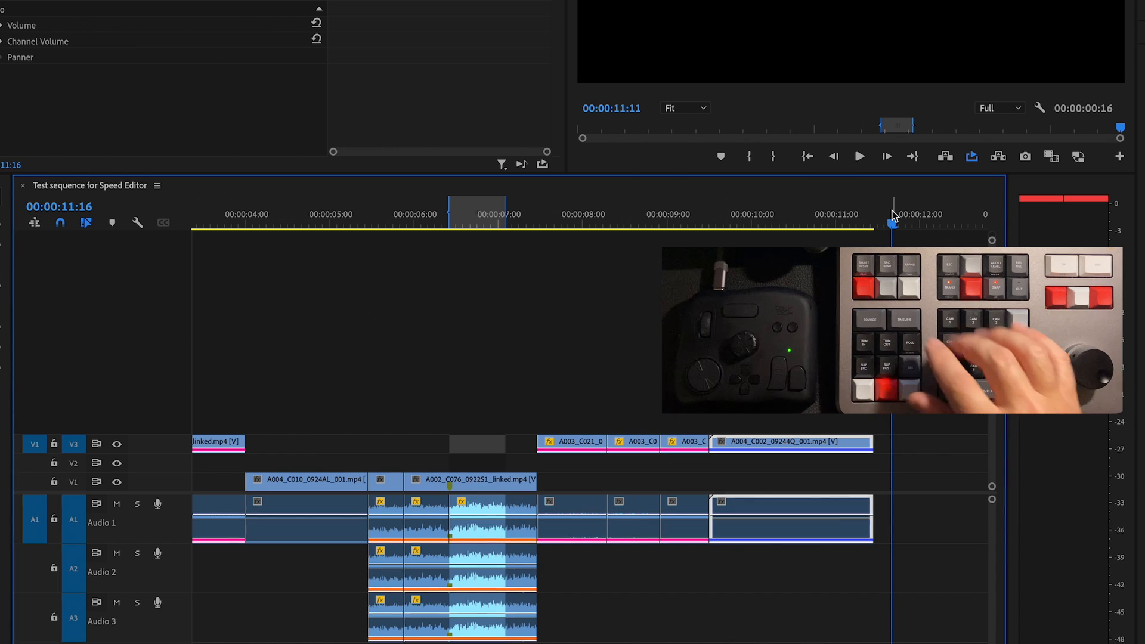
{"action": "key", "text": "super+v"}
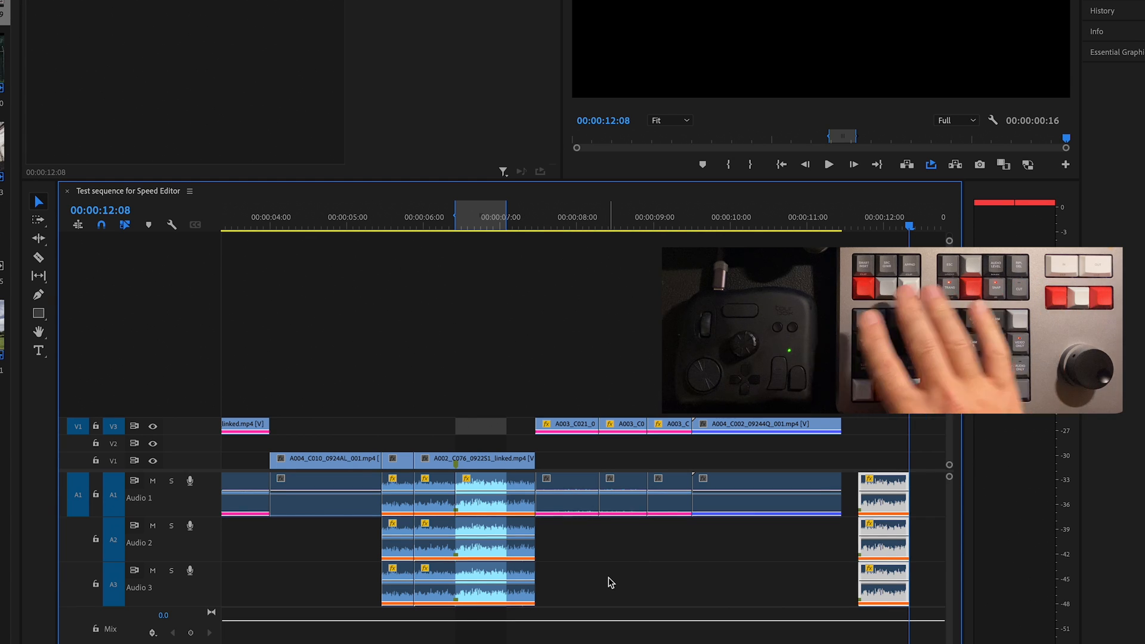
- Mark a new sequence In point at 00:00:08:15
{"action": "left_click", "coordinate": [626, 216]}
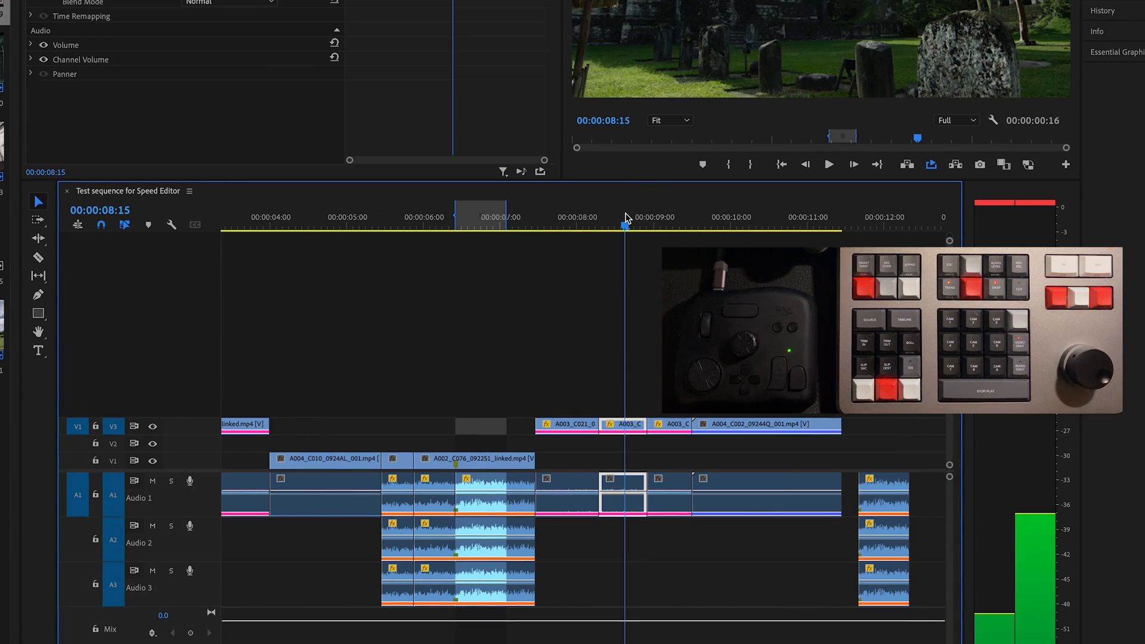
{"action": "key", "text": "i"}
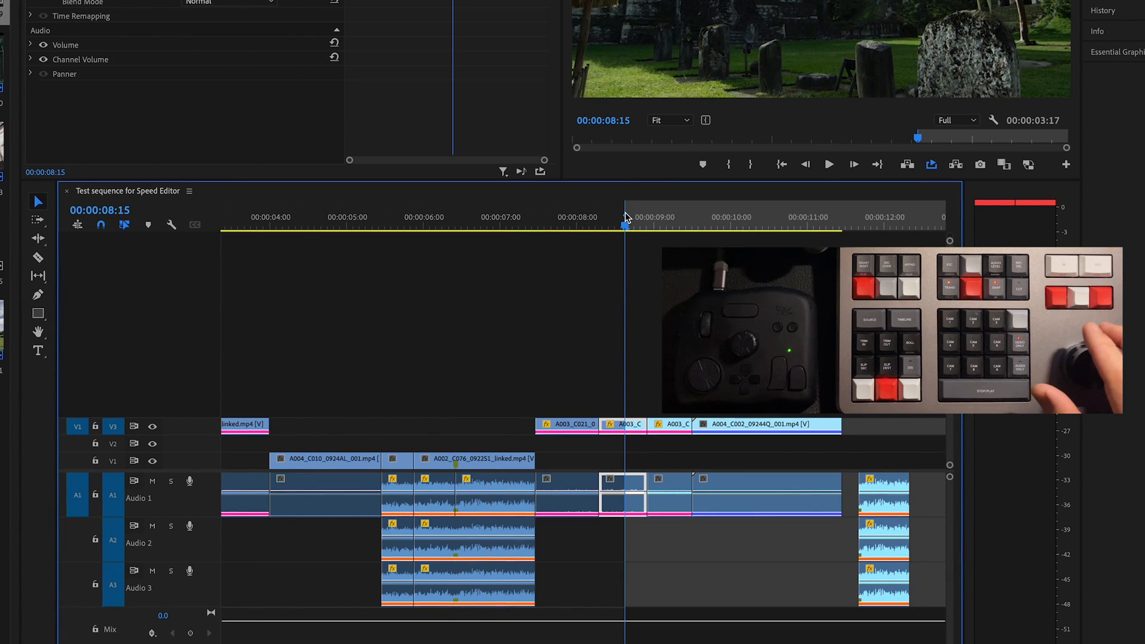
- Shuttle playback forward and backward at varying speeds across the graveyard and arch clips, stopping at 00:00:08:04
{"action": "key", "text": "space"}
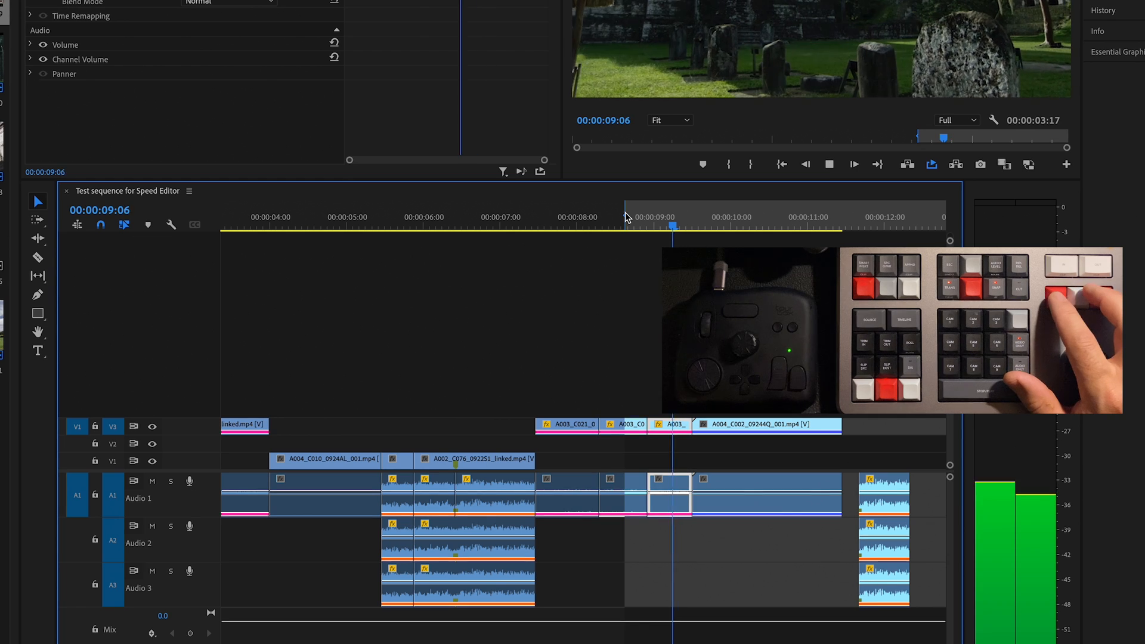
{"action": "key", "text": "space"}
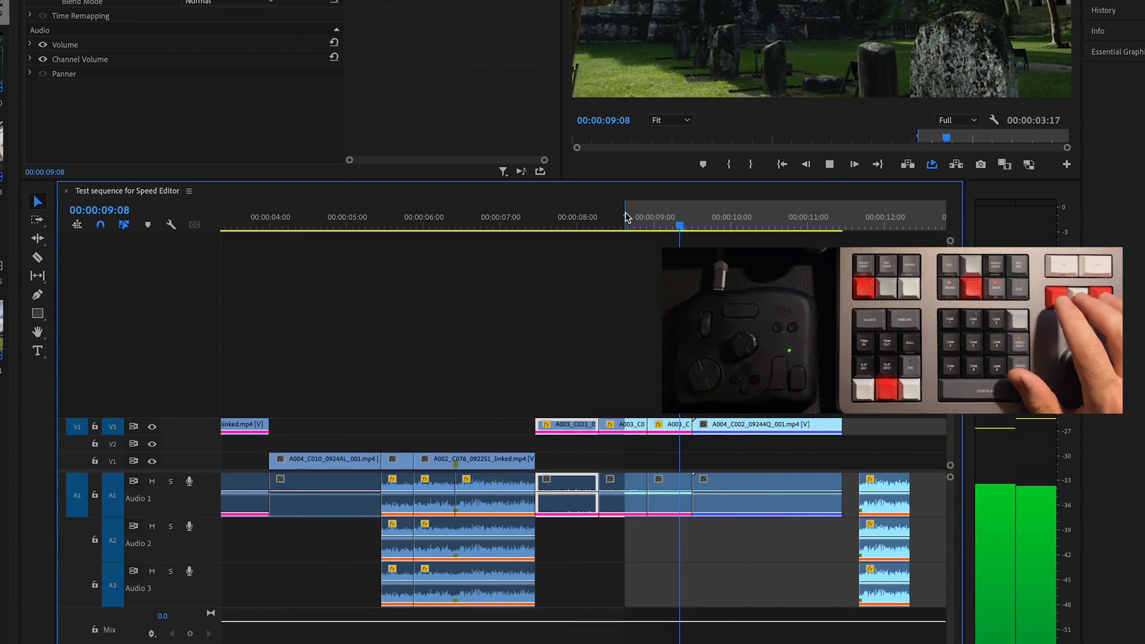
{"action": "key", "text": "l"}
{"action": "key", "text": "l"}
{"action": "key", "text": "j"}
{"action": "key", "text": "j"}
{"action": "key", "text": "j"}
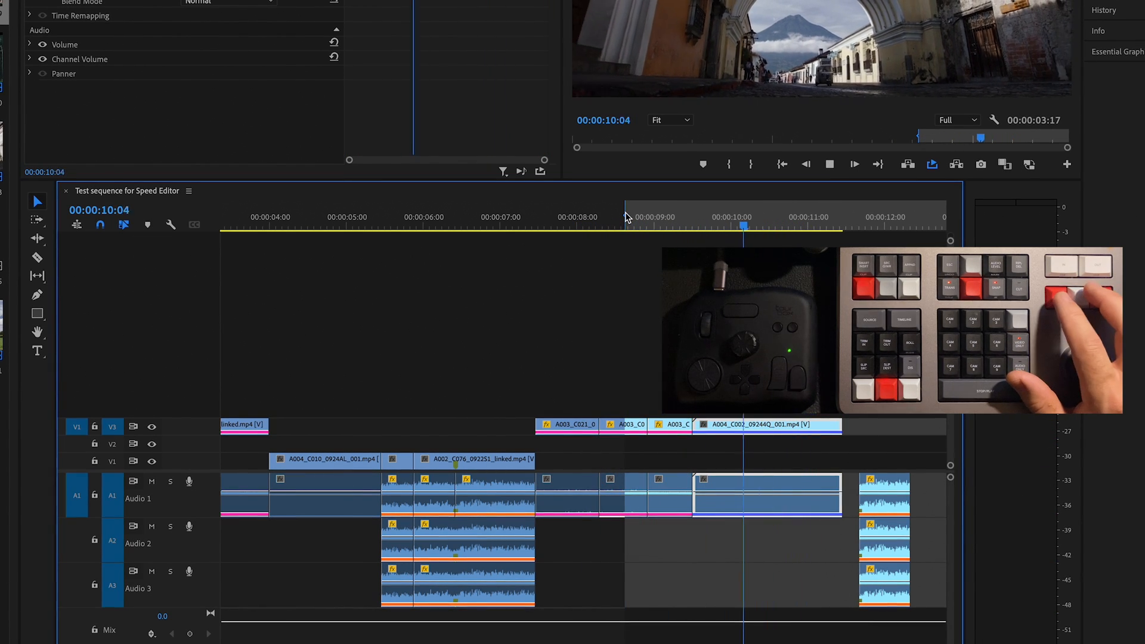
{"action": "key", "text": "k"}
{"action": "key", "text": "l"}
{"action": "key", "text": "l"}
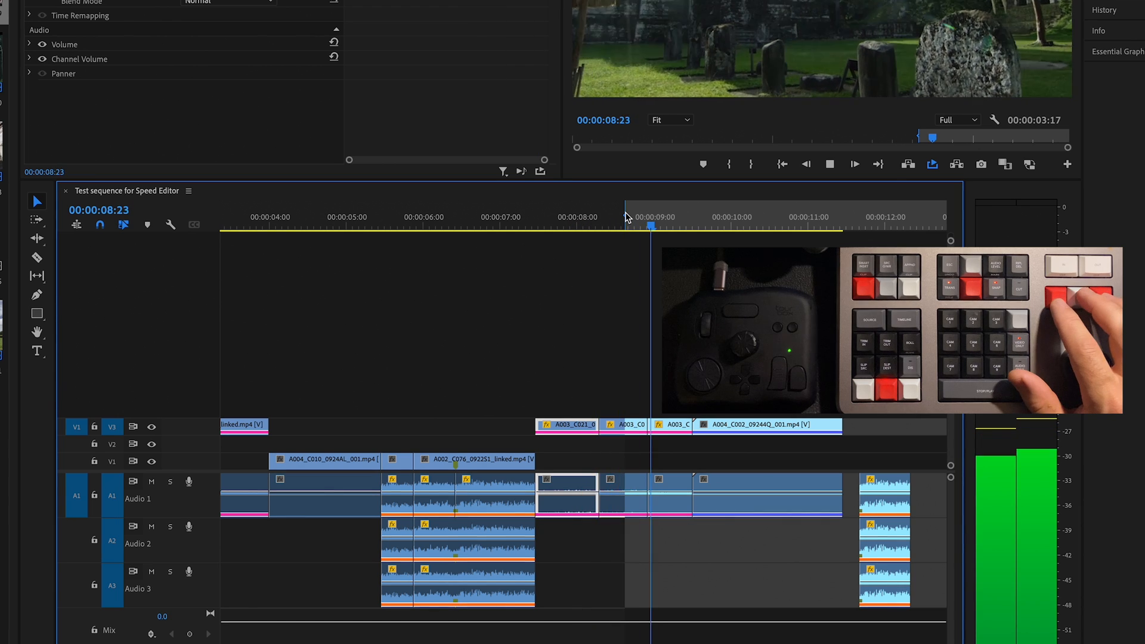
{"action": "key", "text": "k"}
{"action": "key", "text": "j"}
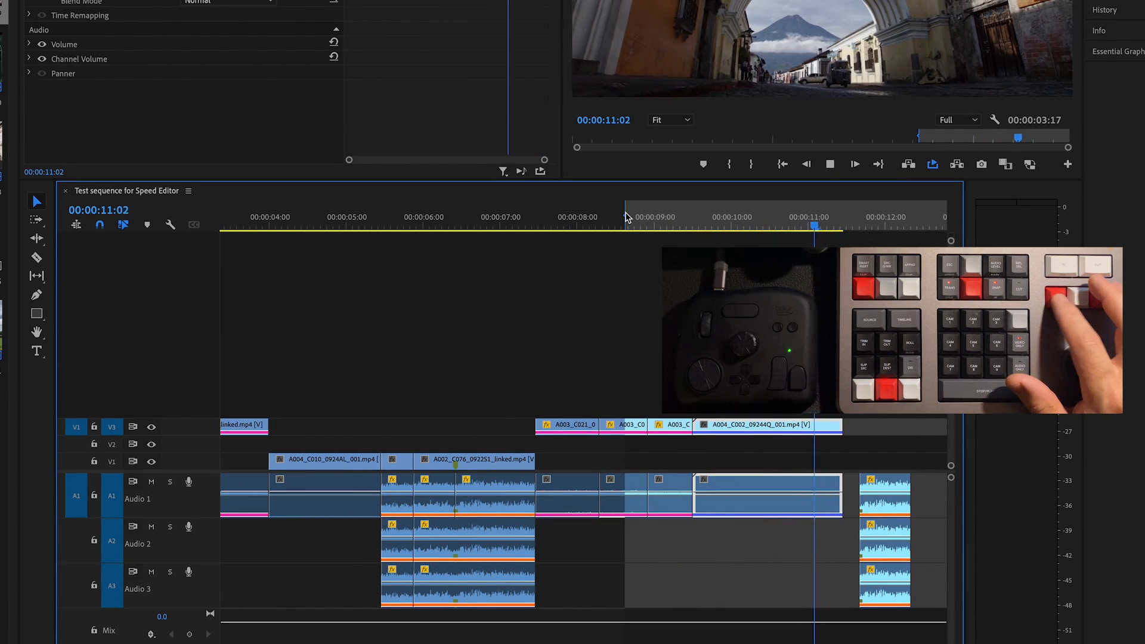
{"action": "key", "text": "k"}
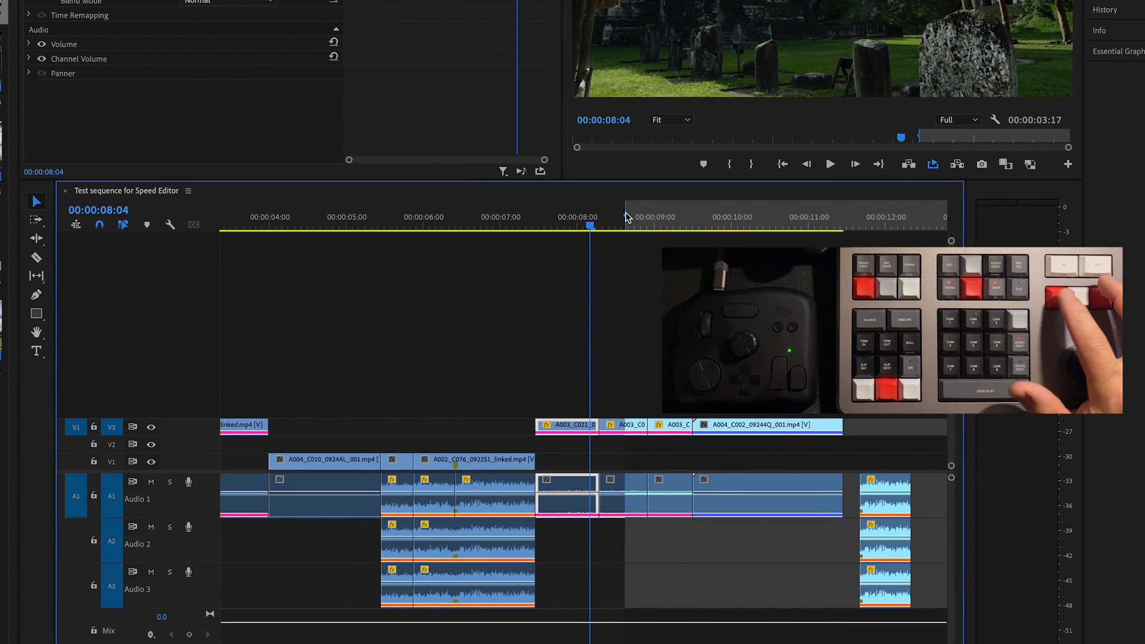
- Step the playhead frame by frame around 00:00:08:02, and play forward through the last arch clip
{"action": "key", "text": "Left"}
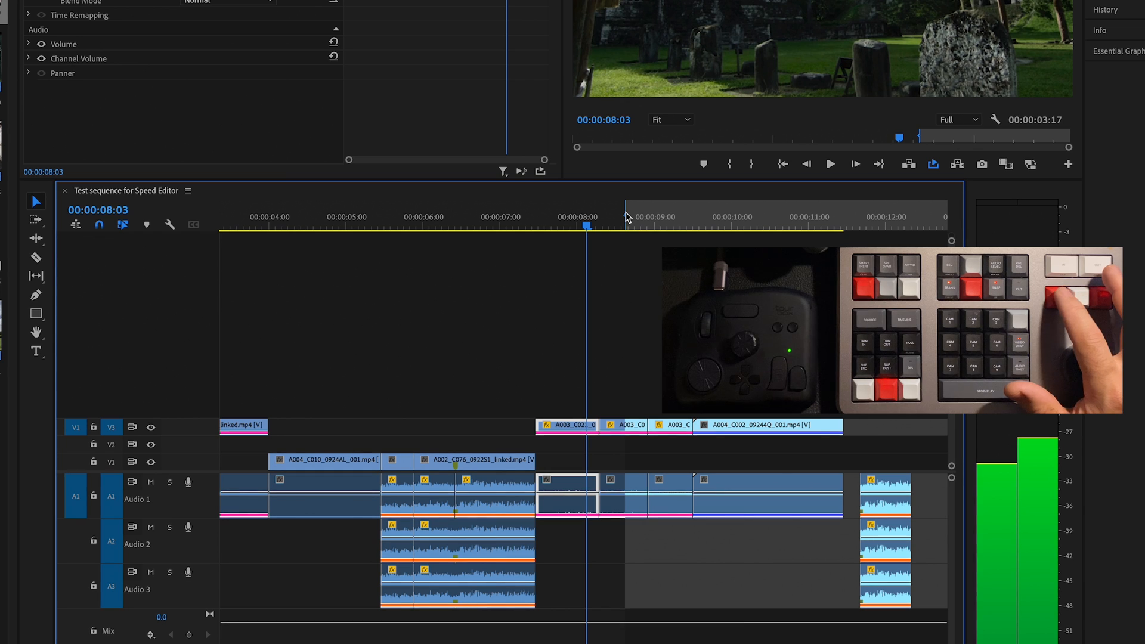
{"action": "key", "text": "Left"}
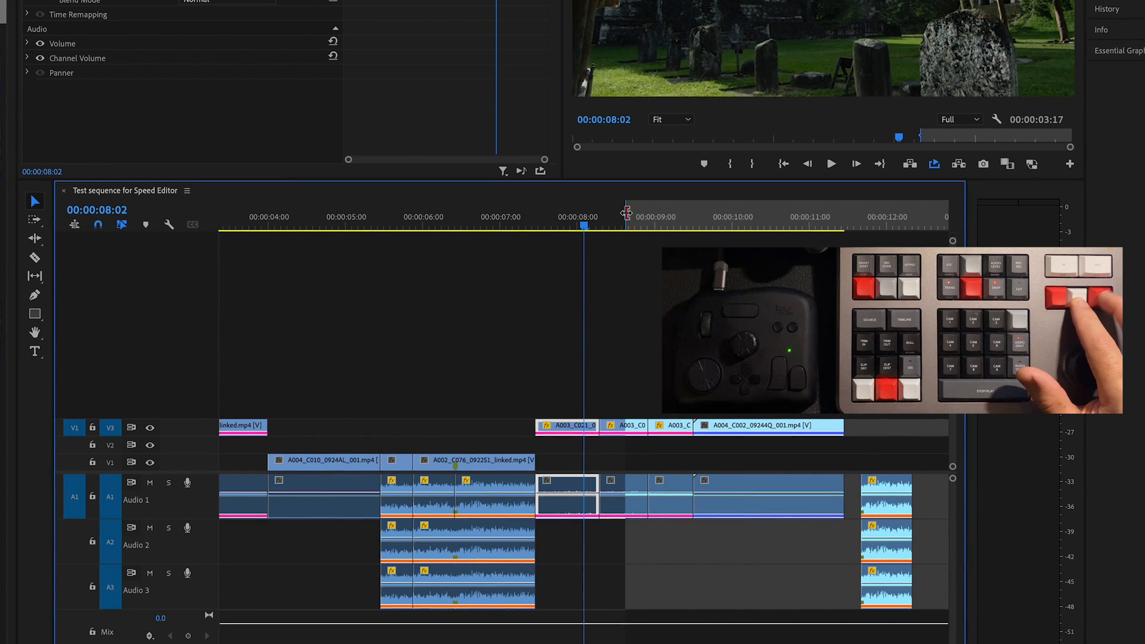
{"action": "key", "text": "Right"}
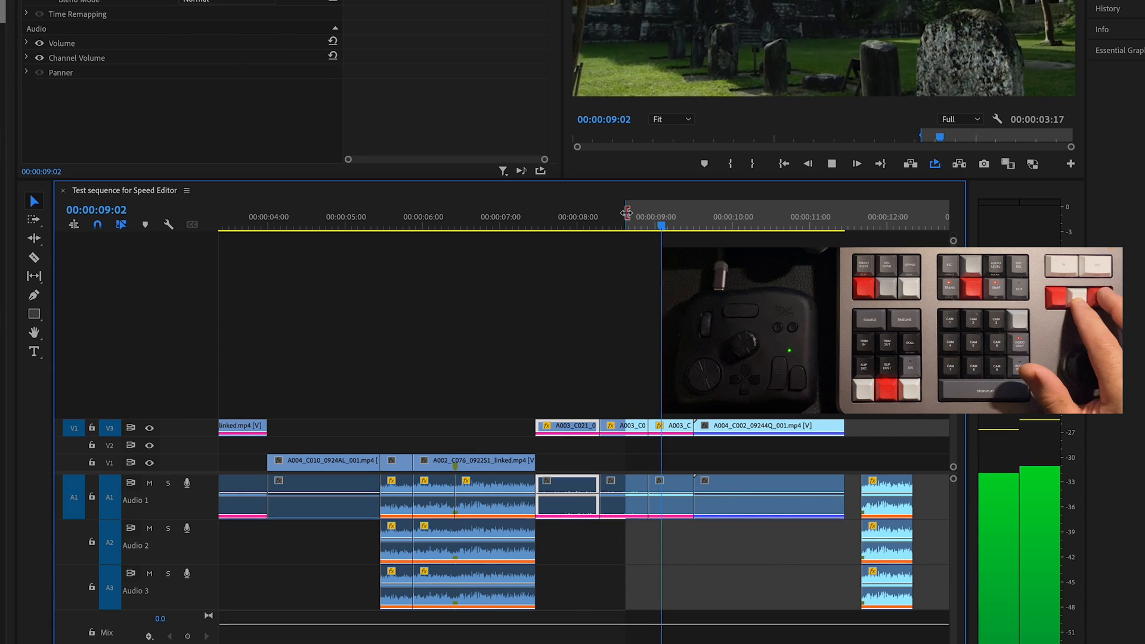
{"action": "key", "text": "l"}
{"action": "key", "text": "k"}
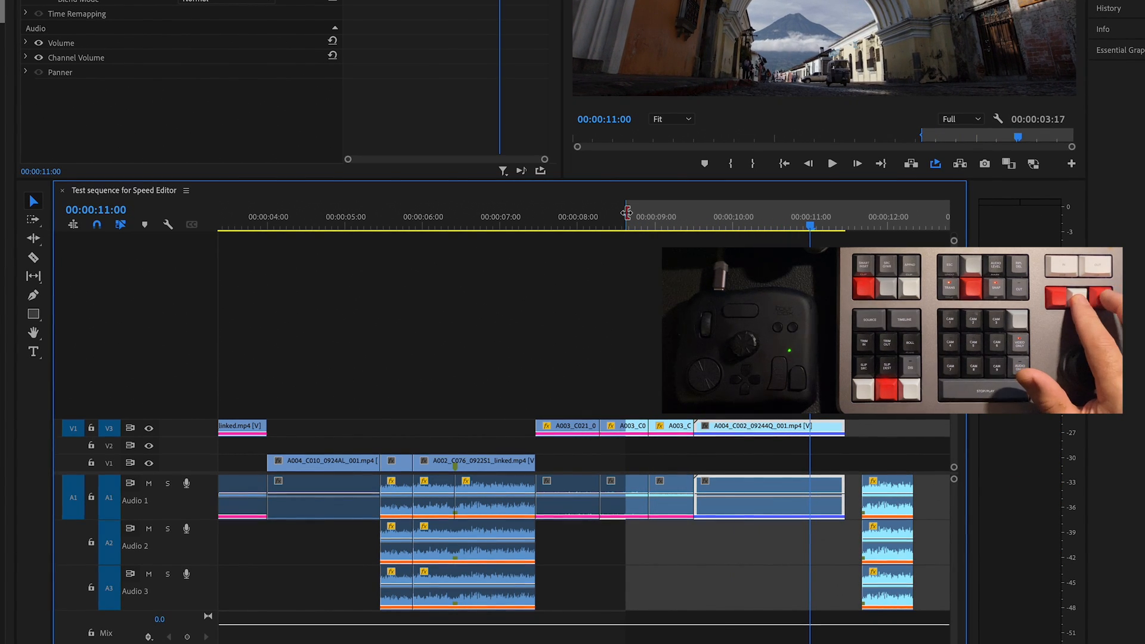
{"action": "key", "text": "Right"}
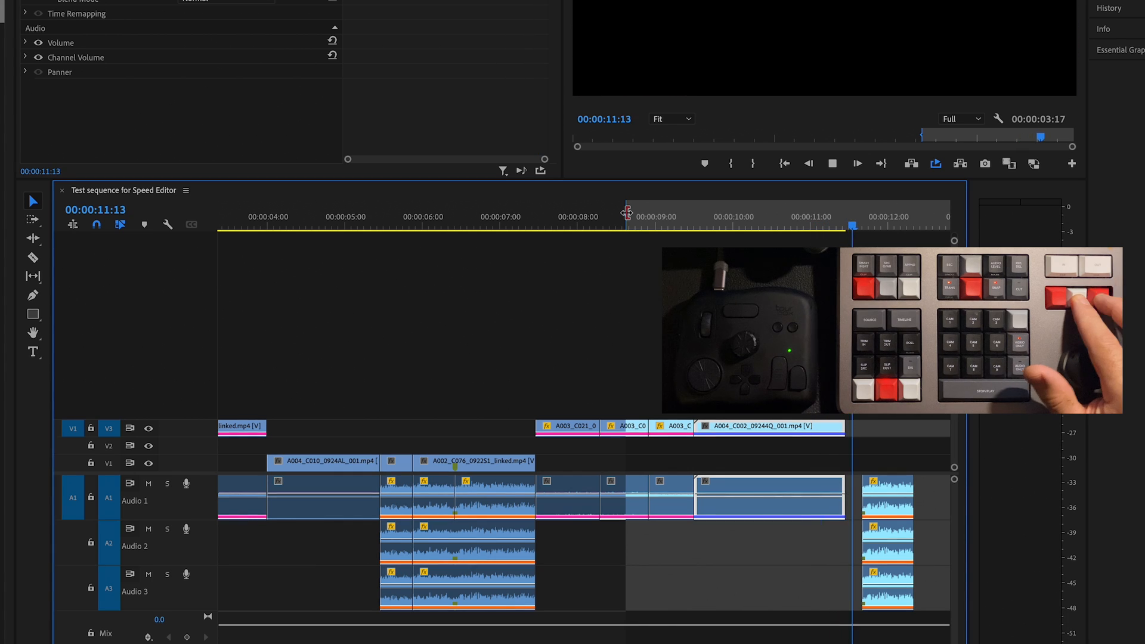
{"action": "key", "text": "space"}
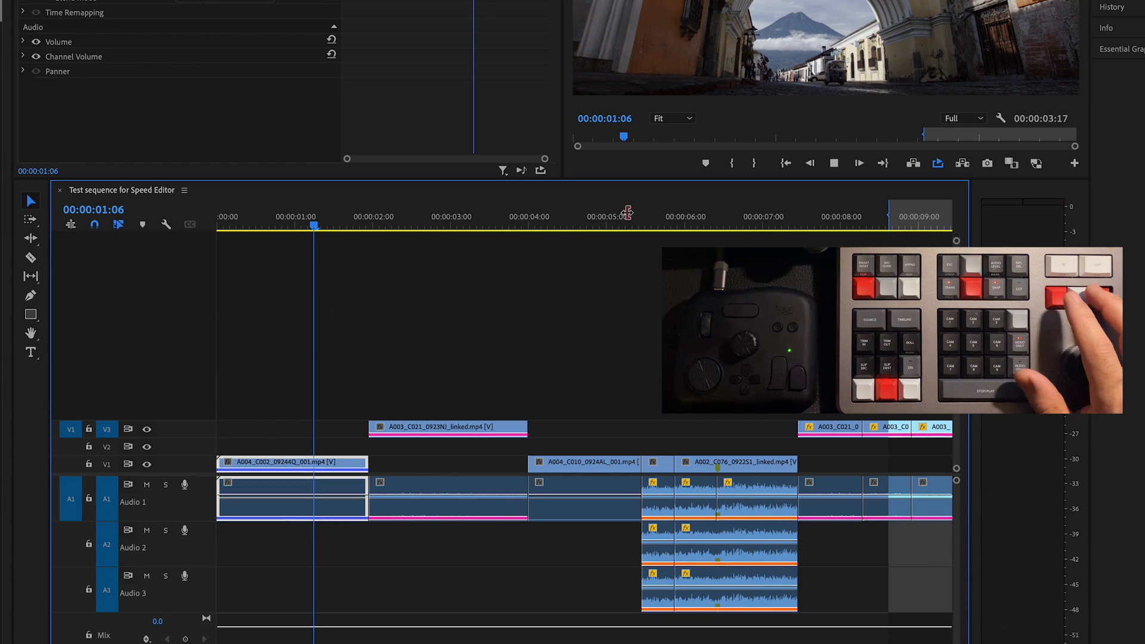
- Shuttle forward through the sequence from its first clip at increasing speed, stopping at 00:00:09:21
{"action": "key", "text": "space"}
{"action": "key", "text": "l"}
{"action": "key", "text": "l"}
{"action": "key", "text": "k"}
{"action": "key", "text": "l"}
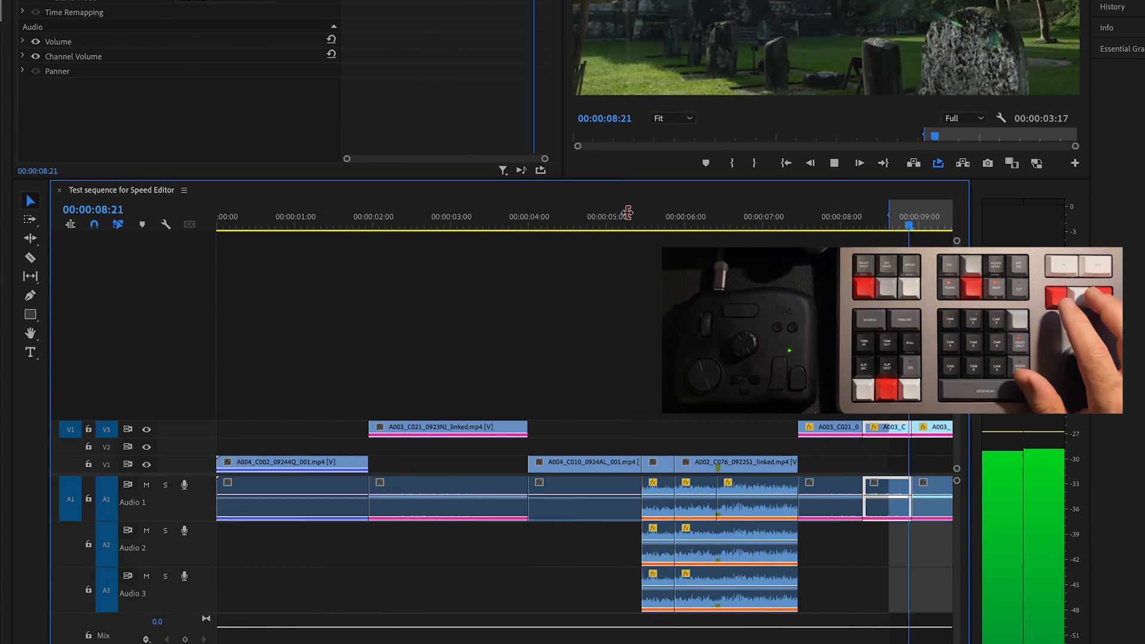
{"action": "key", "text": "l"}
{"action": "key", "text": "k"}
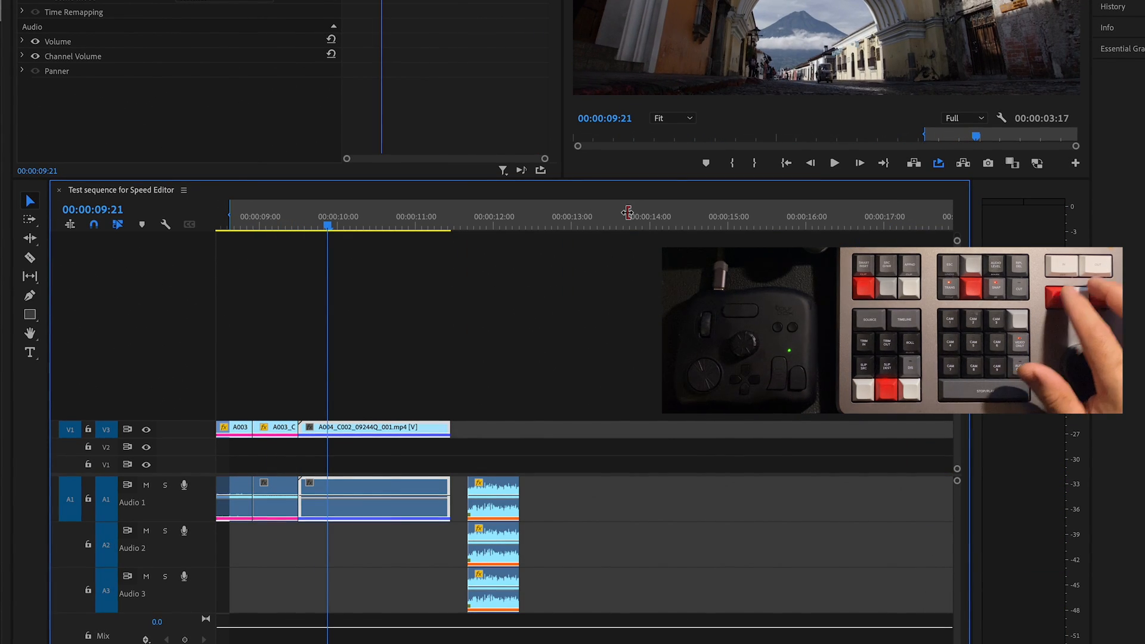
- Replace the sequence In point with an In/Out range from 00:00:09:21 to 00:00:10:16, and clear both points again
{"action": "key", "text": "ctrl+shift+x"}
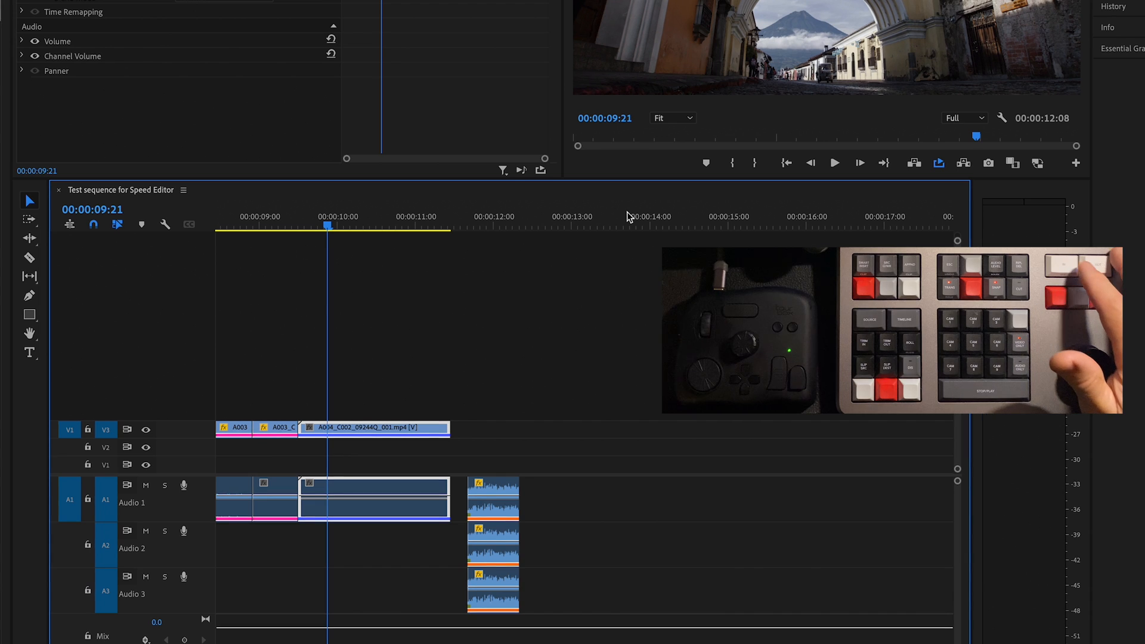
{"action": "key", "text": "i"}
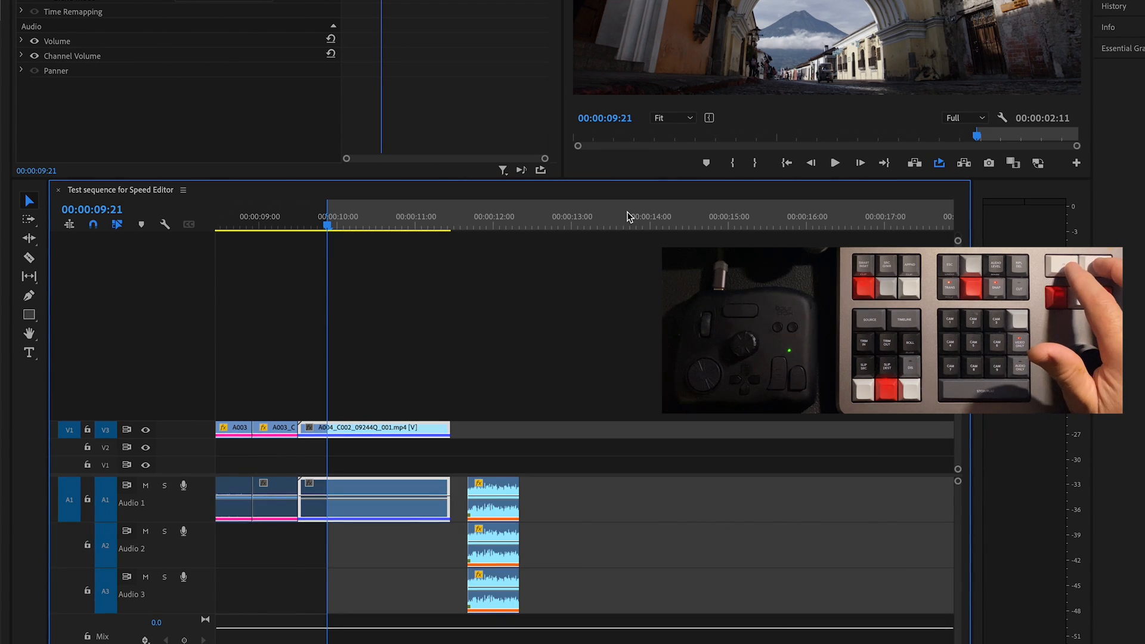
{"action": "key", "text": "l"}
{"action": "key", "text": "k"}
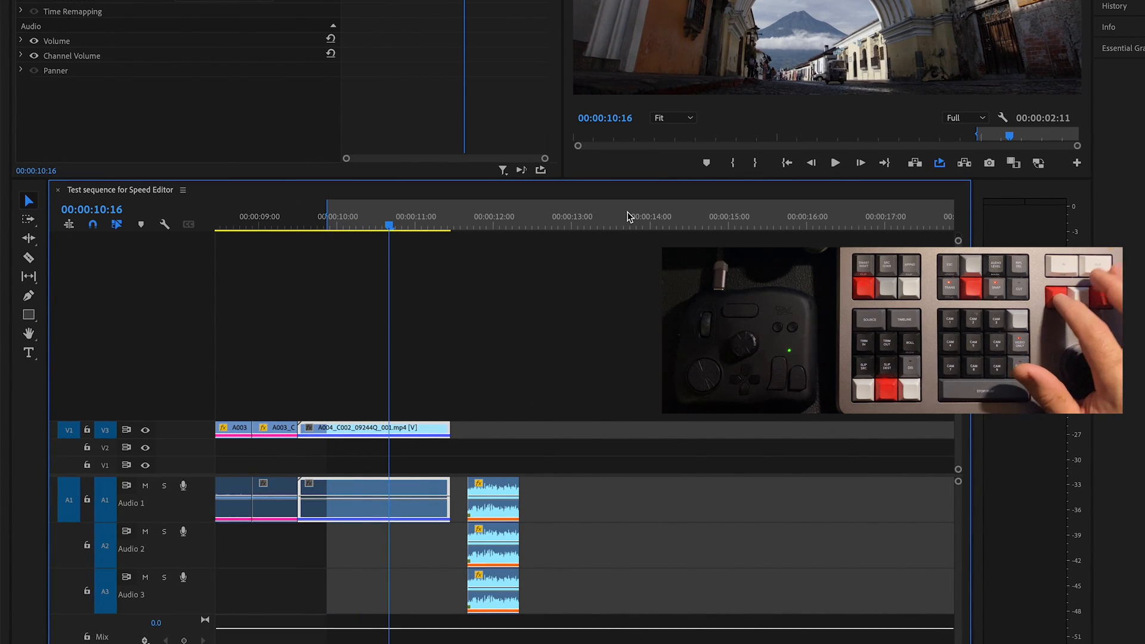
{"action": "key", "text": "o"}
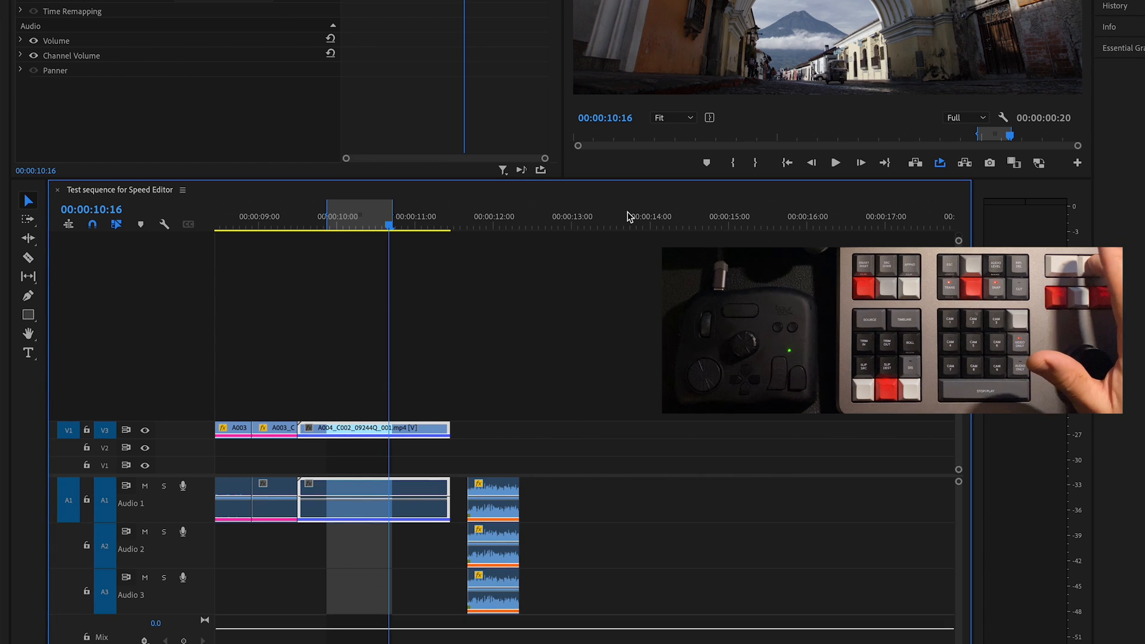
{"action": "key", "text": "alt+o"}
{"action": "key", "text": "alt+i"}
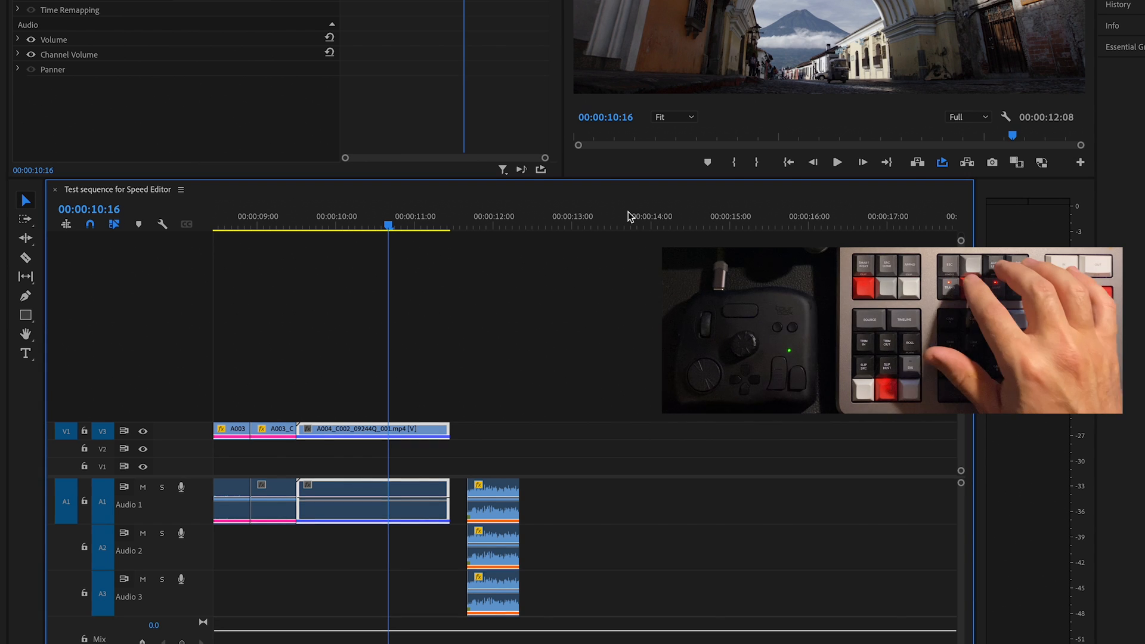
- Bring back the In and Out points at 00:00:09:21 and 00:00:10:16, and clear the whole range at once
{"action": "key", "text": "i"}
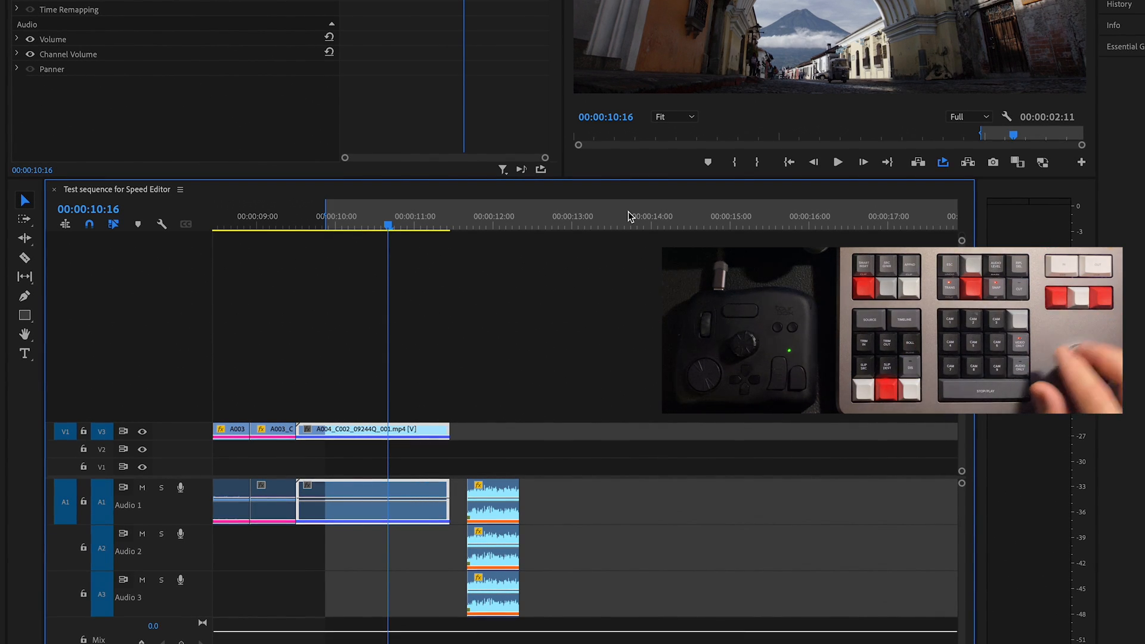
{"action": "key", "text": "o"}
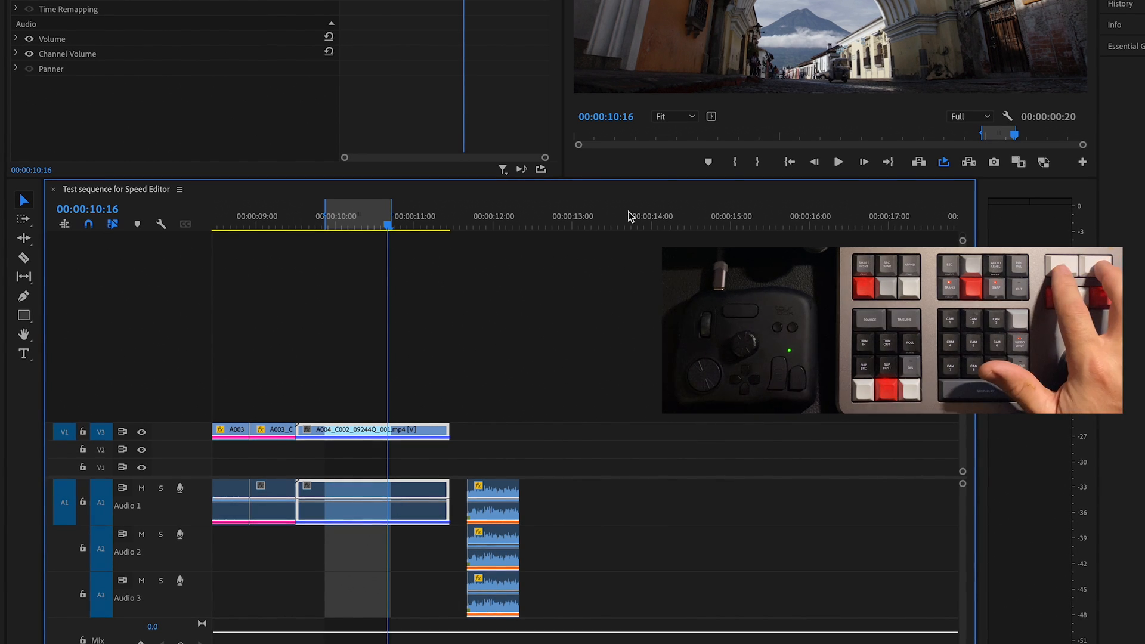
{"action": "key", "text": "ctrl+shift+x"}
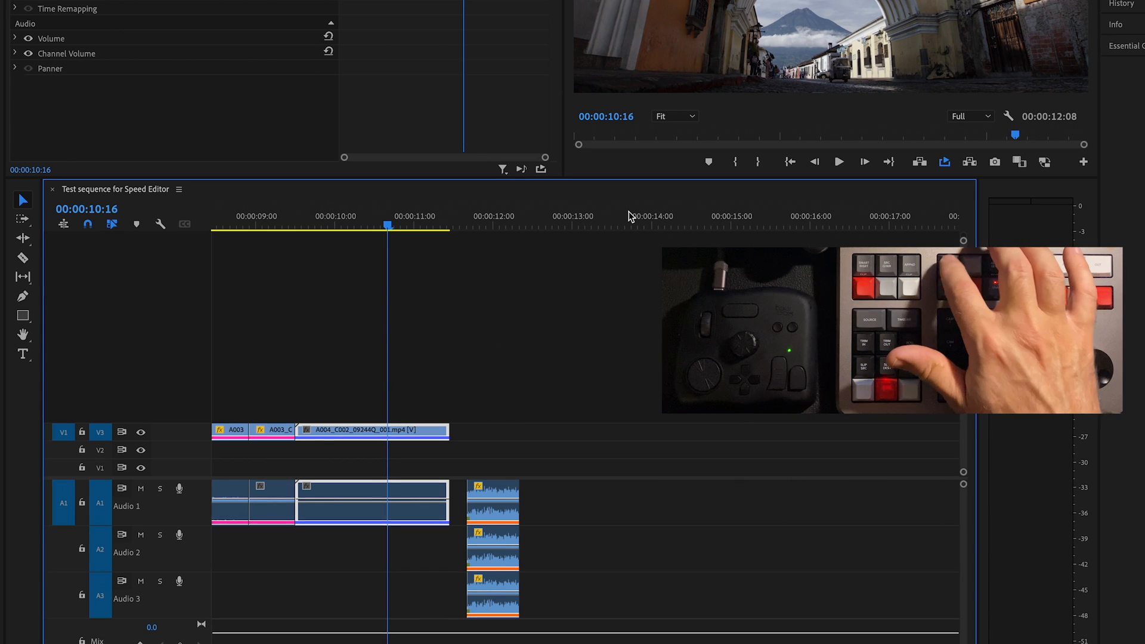
- Mark an Out point at 00:00:10:16 and an In point at 00:00:09:18 in the last arch clip, and clear the range
{"action": "key", "text": "o"}
{"action": "key", "text": "Left"}
{"action": "key", "text": "Left"}
{"action": "key", "text": "Left"}
{"action": "key", "text": "Left"}
{"action": "key", "text": "Left"}
{"action": "key", "text": "Left"}
{"action": "key", "text": "Left"}
{"action": "key", "text": "Left"}
{"action": "key", "text": "Left"}
{"action": "key", "text": "Left"}
{"action": "key", "text": "Left"}
{"action": "key", "text": "Left"}
{"action": "key", "text": "Left"}
{"action": "key", "text": "Left"}
{"action": "key", "text": "Left"}
{"action": "key", "text": "Left"}
{"action": "key", "text": "Left"}
{"action": "key", "text": "Left"}
{"action": "key", "text": "Left"}
{"action": "key", "text": "Left"}
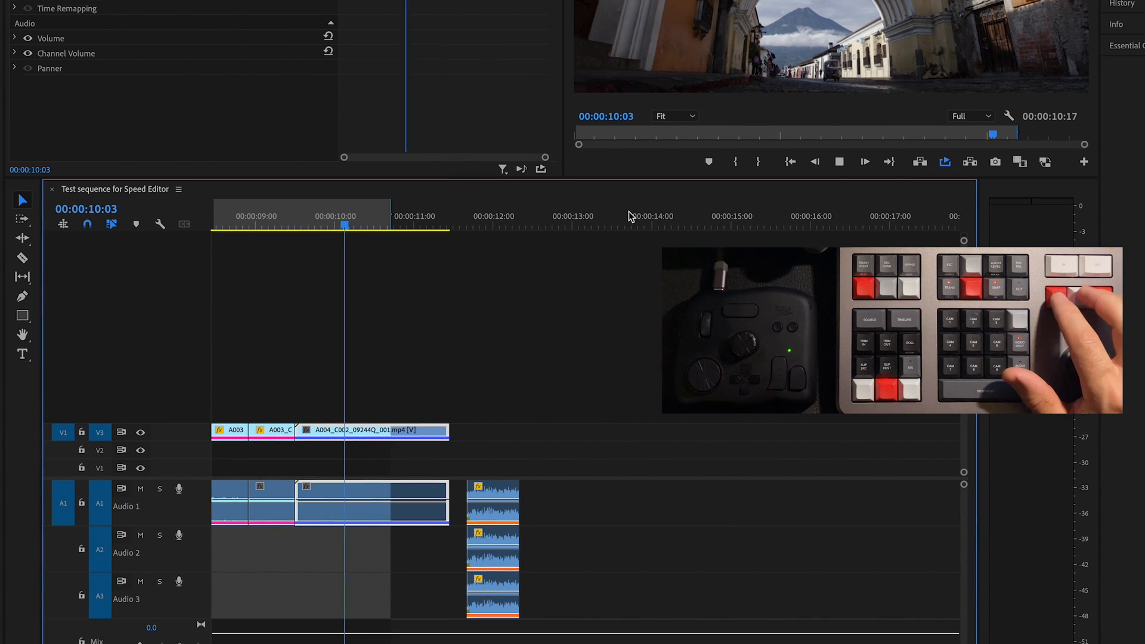
{"action": "key", "text": "i"}
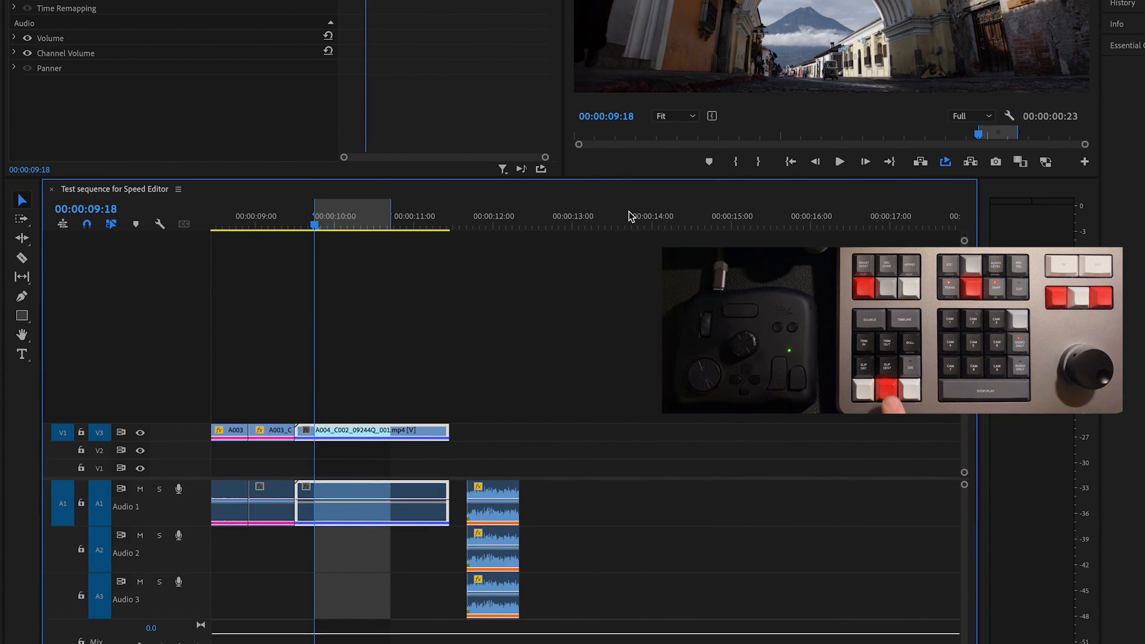
{"action": "key", "text": "ctrl+shift+i"}
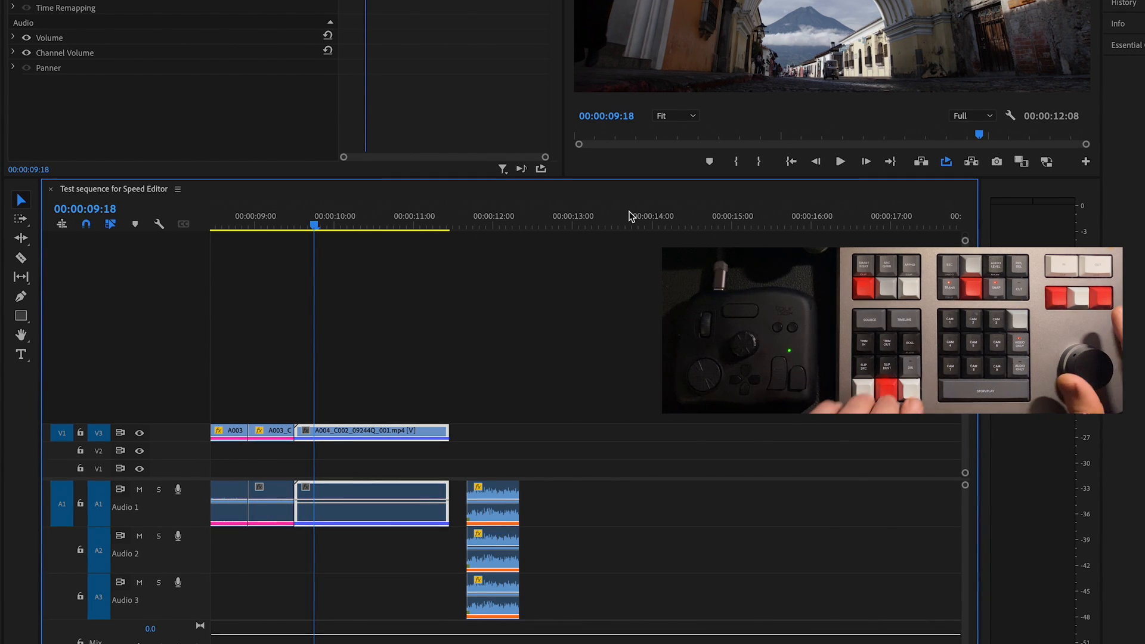
- Jump the playhead back and forth between the clip edits on V3, ending at 00:00:08:07
{"action": "key", "text": "Up"}
{"action": "key", "text": "Up"}
{"action": "key", "text": "Up"}
{"action": "key", "text": "Up"}
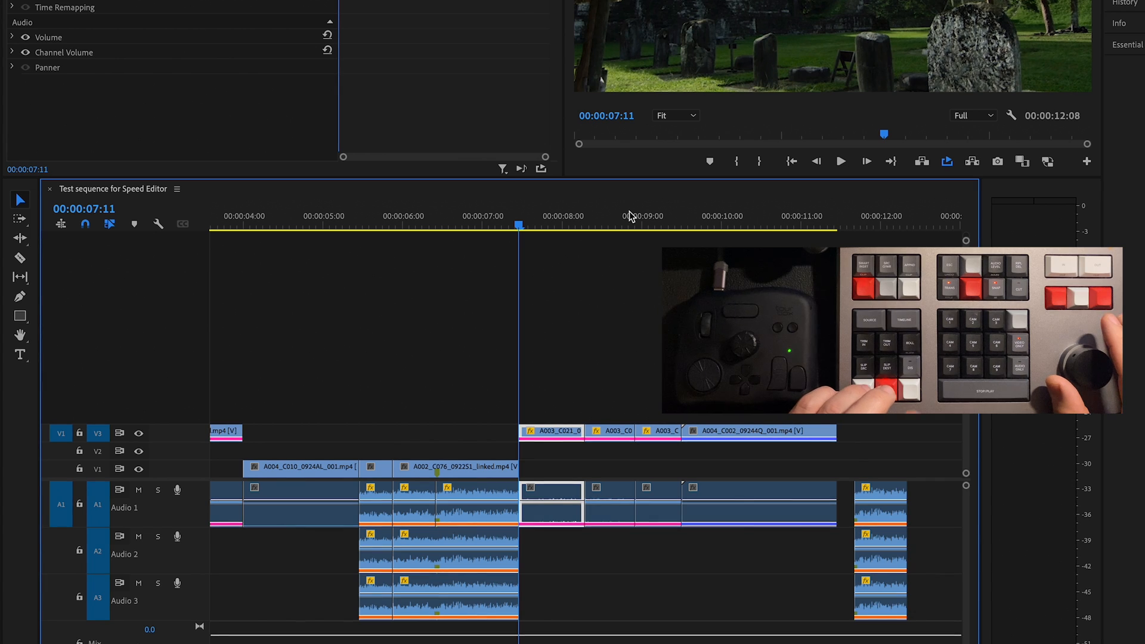
{"action": "key", "text": "Up"}
{"action": "key", "text": "Down"}
{"action": "key", "text": "Down"}
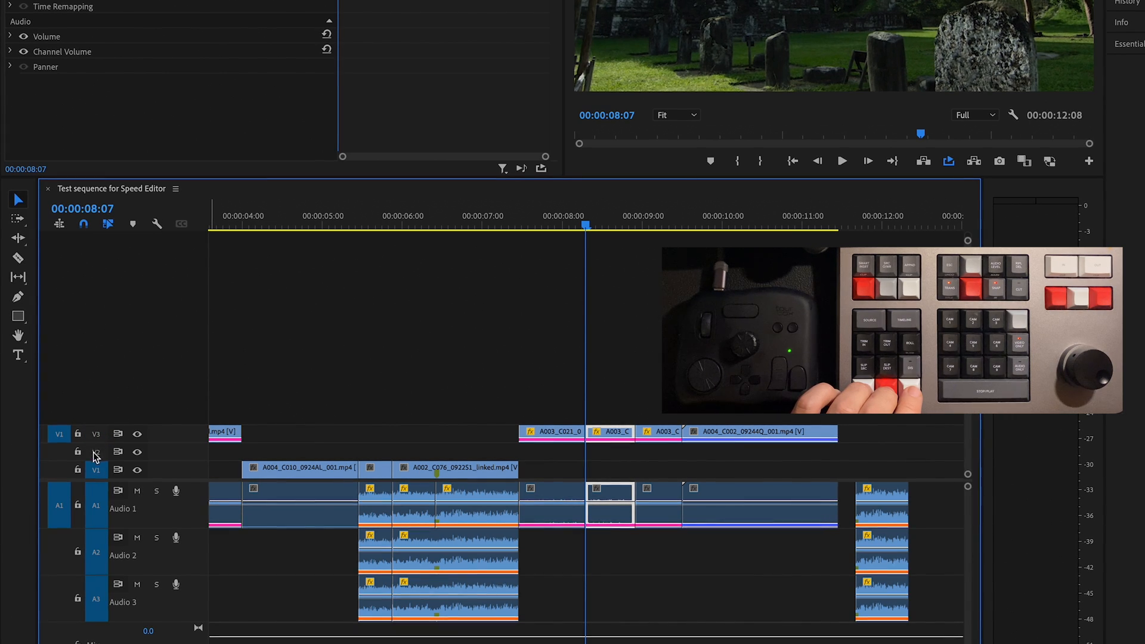
- Turn off targeting for V1 and V3, and toggle targeting of all audio and all video tracks until none is targeted
{"action": "left_click", "coordinate": [96, 470]}
{"action": "left_click", "coordinate": [96, 434]}
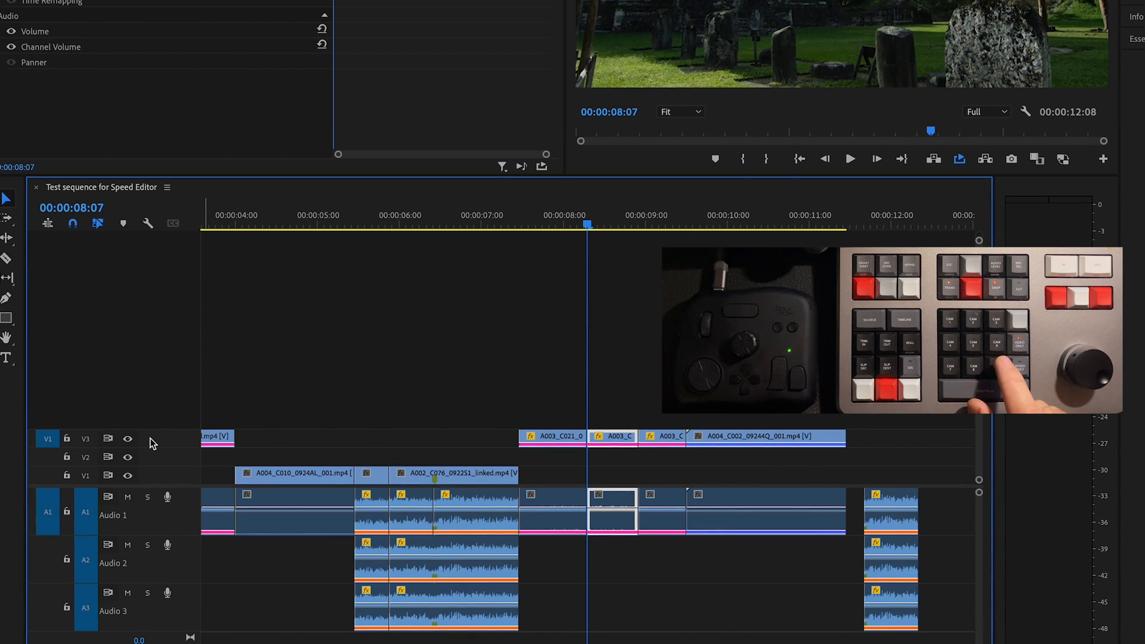
{"action": "key", "text": "super+9"}
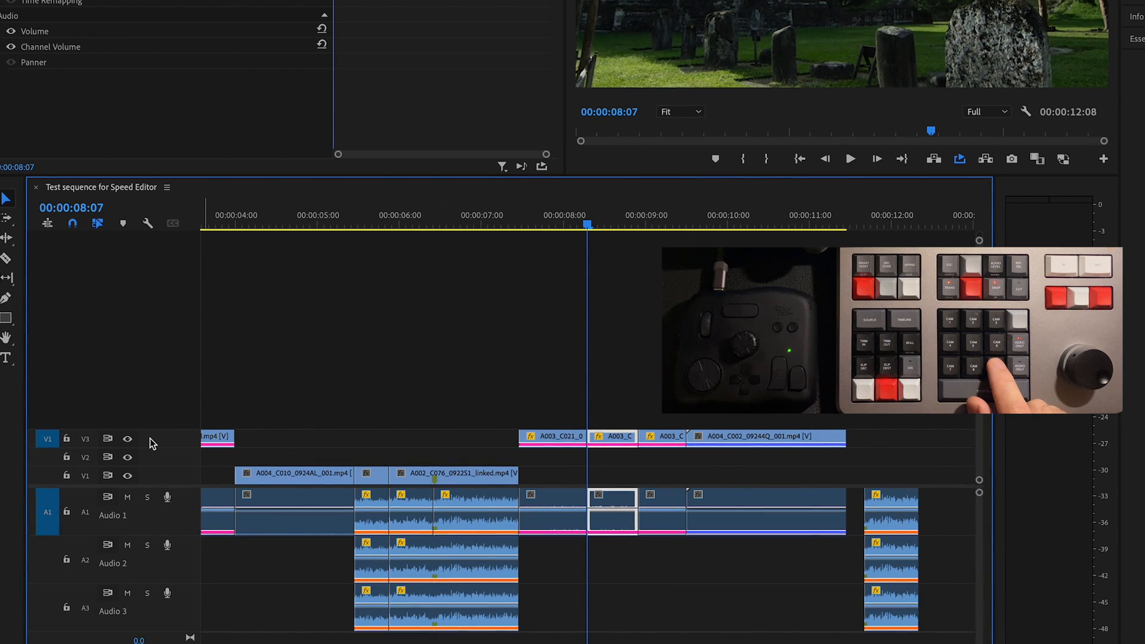
{"action": "key", "text": "super+9"}
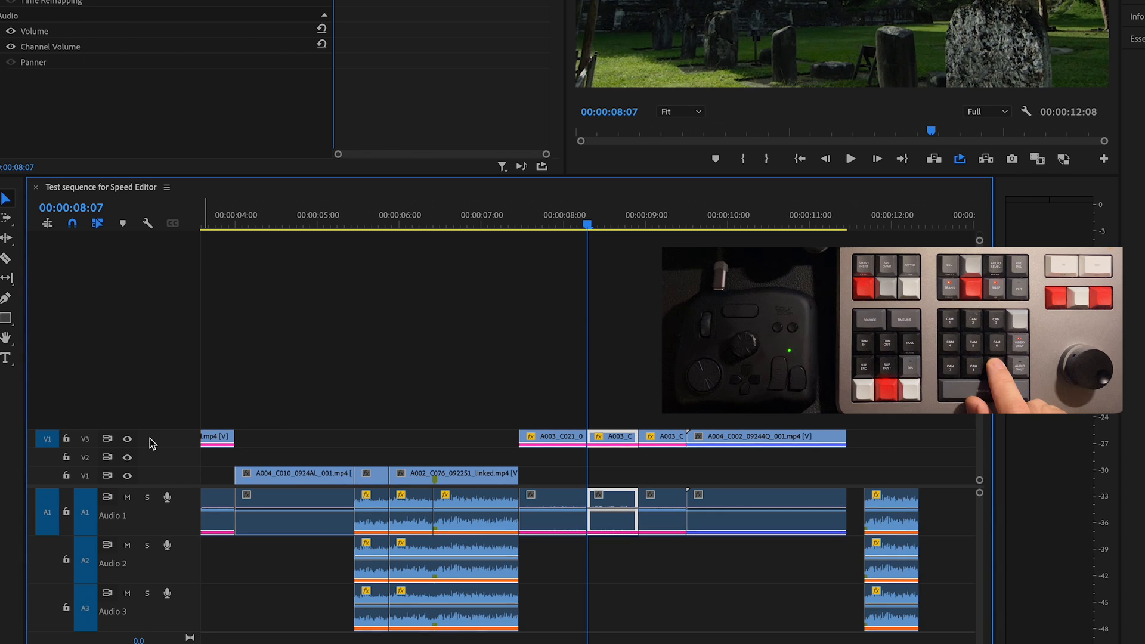
{"action": "key", "text": "super+9"}
{"action": "key", "text": "super+0"}
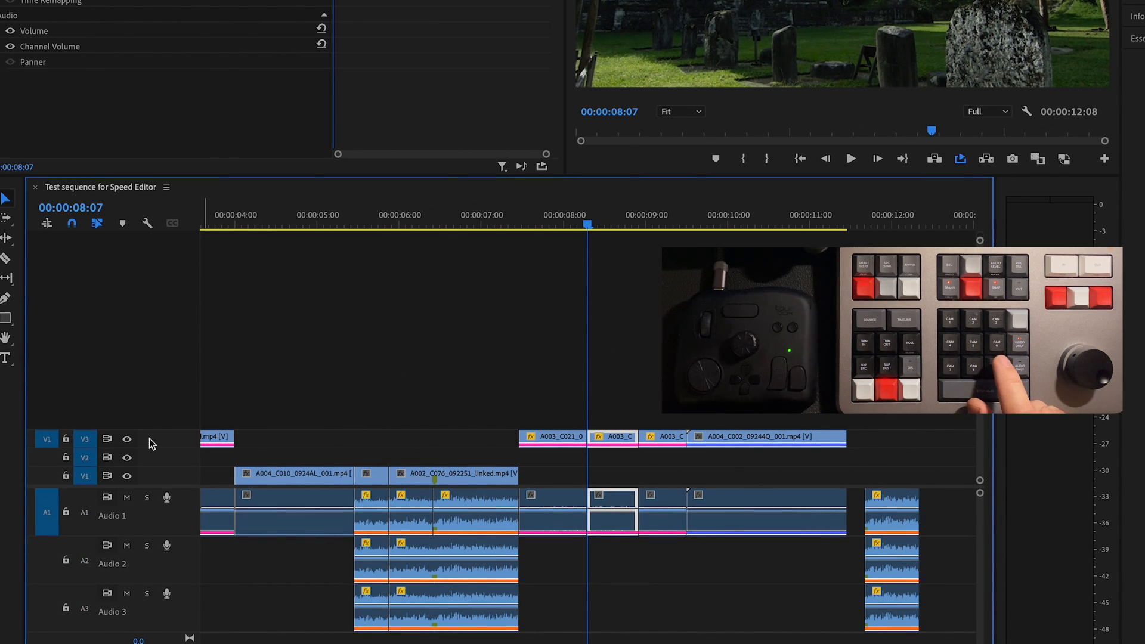
{"action": "key", "text": "super+0"}
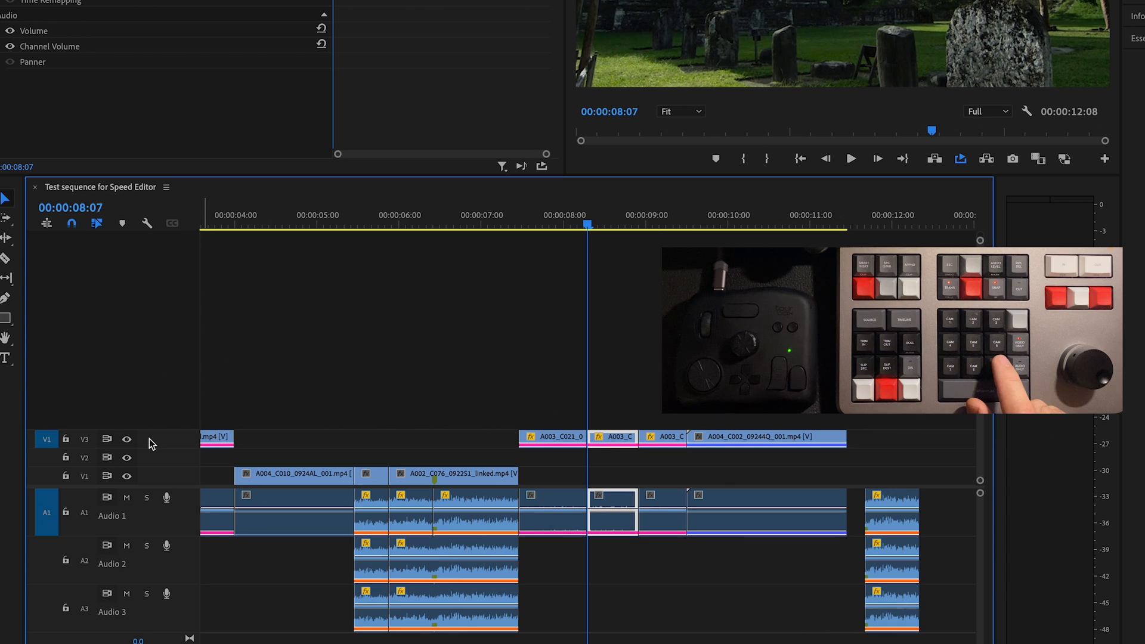
{"action": "key", "text": "super+9"}
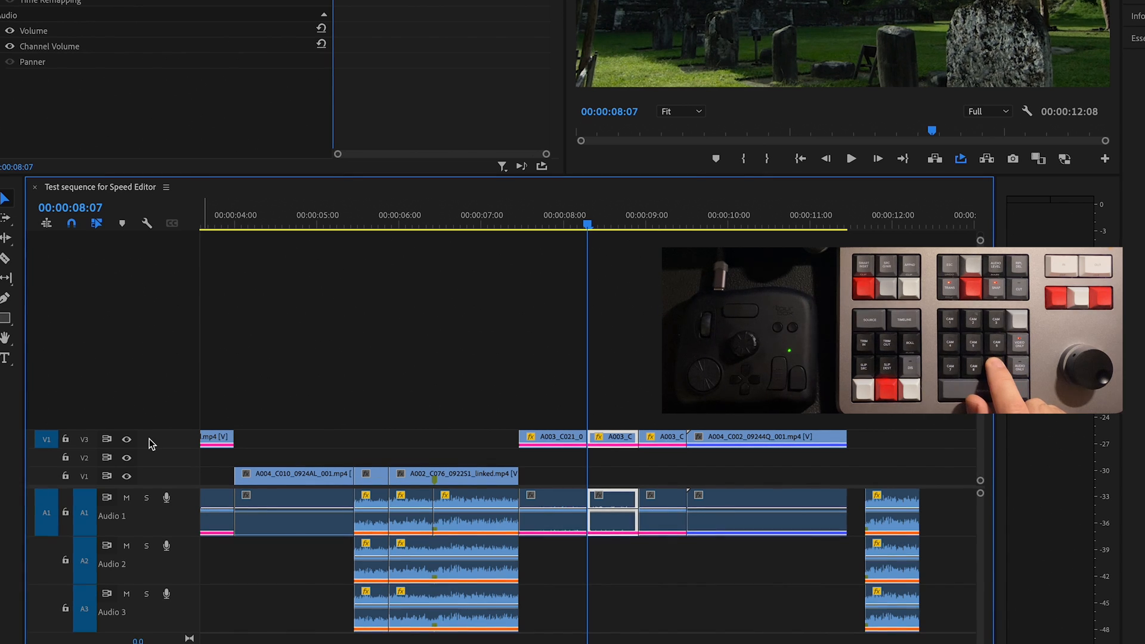
{"action": "key", "text": "super+9"}
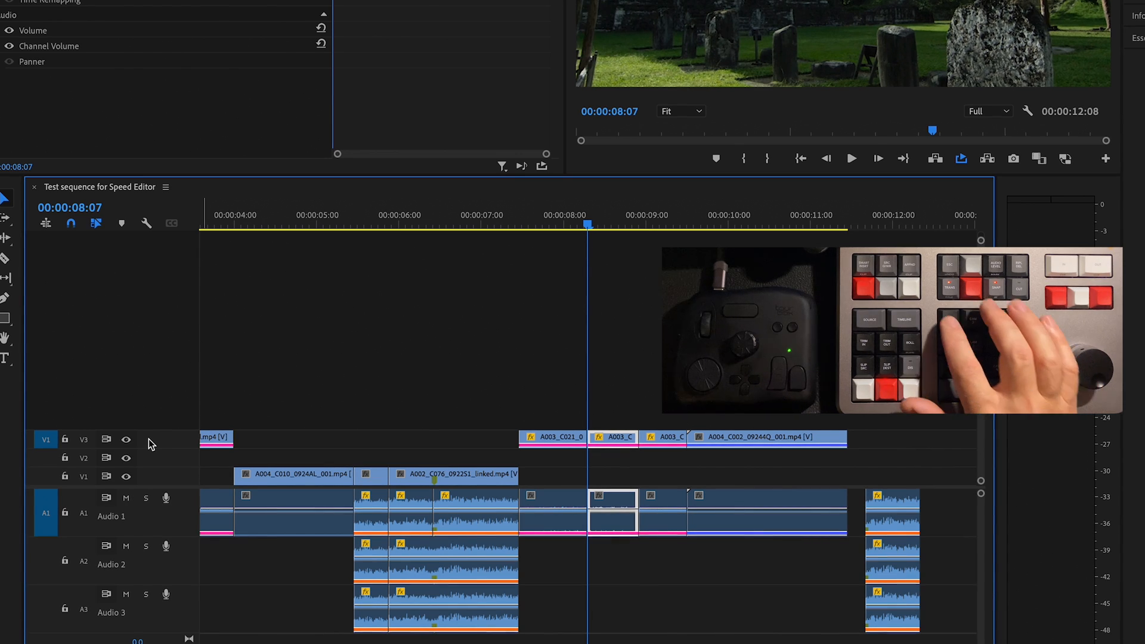
- Target only video track V1 and jump the playhead between its edit points, ending at 00:00:01:23
{"action": "key", "text": "1"}
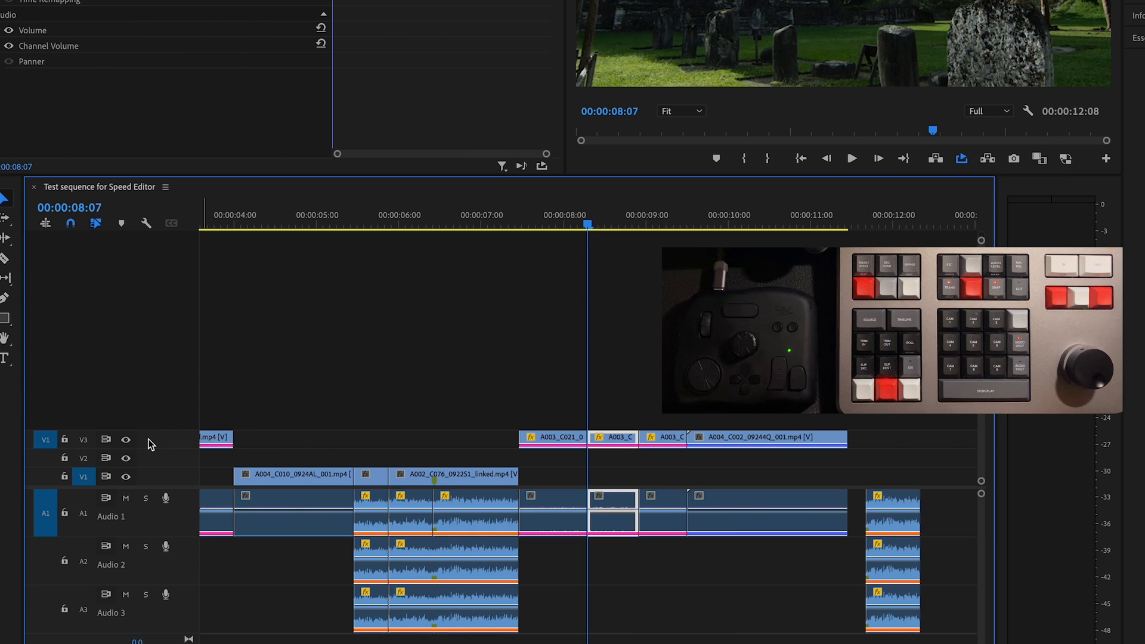
{"action": "key", "text": "Up"}
{"action": "key", "text": "Up"}
{"action": "key", "text": "Up"}
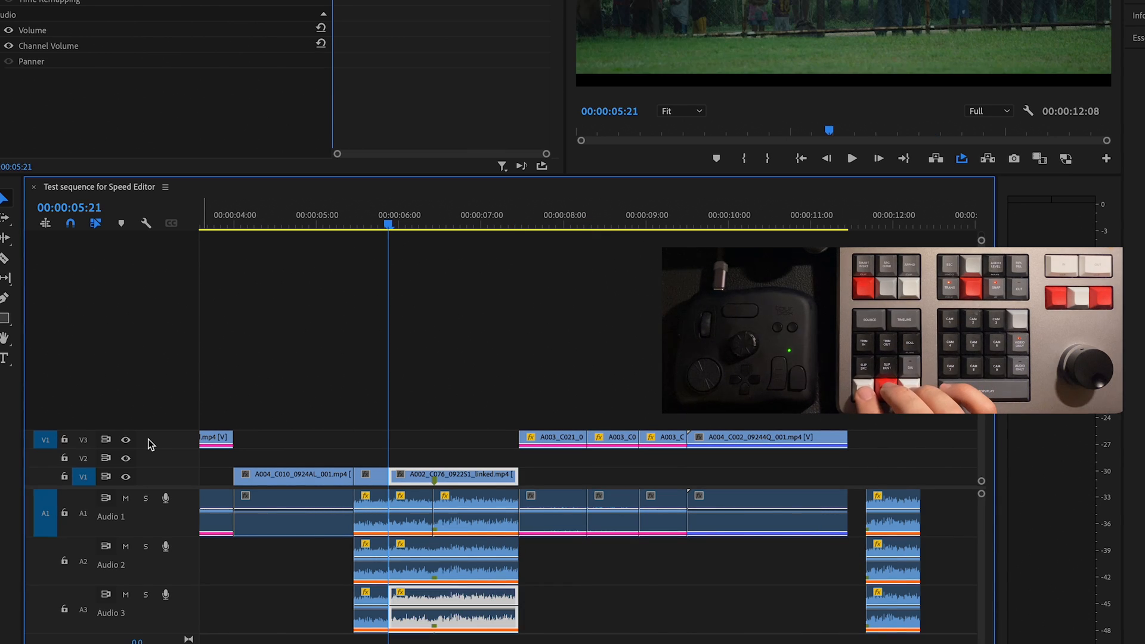
{"action": "key", "text": "Up"}
{"action": "key", "text": "Up"}
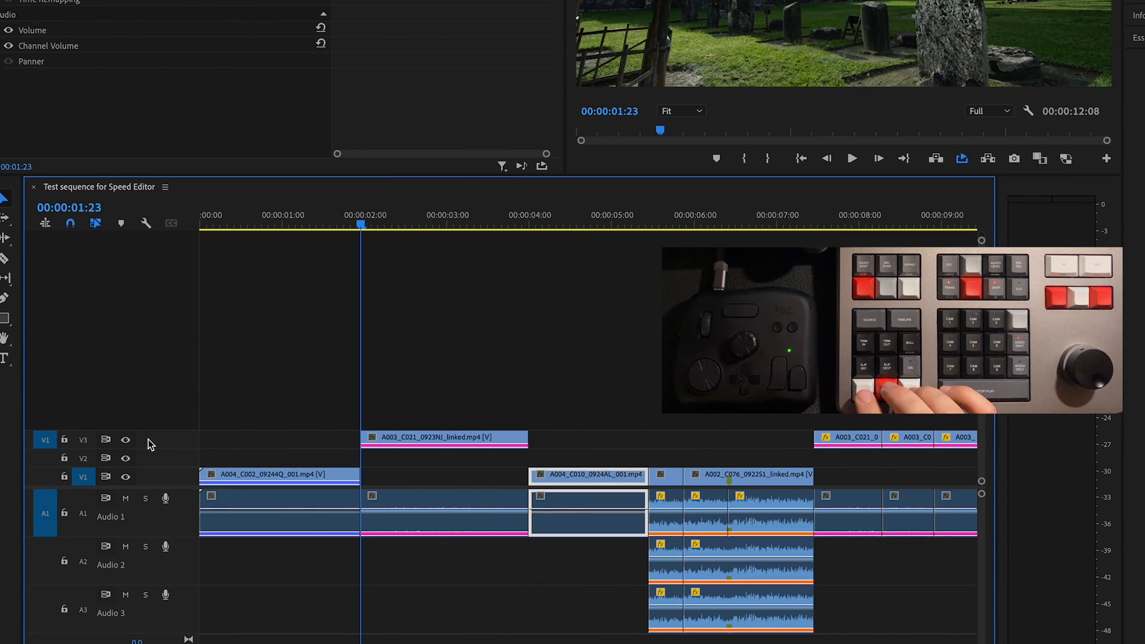
{"action": "key", "text": "Up"}
{"action": "key", "text": "Down"}
{"action": "key", "text": "Down"}
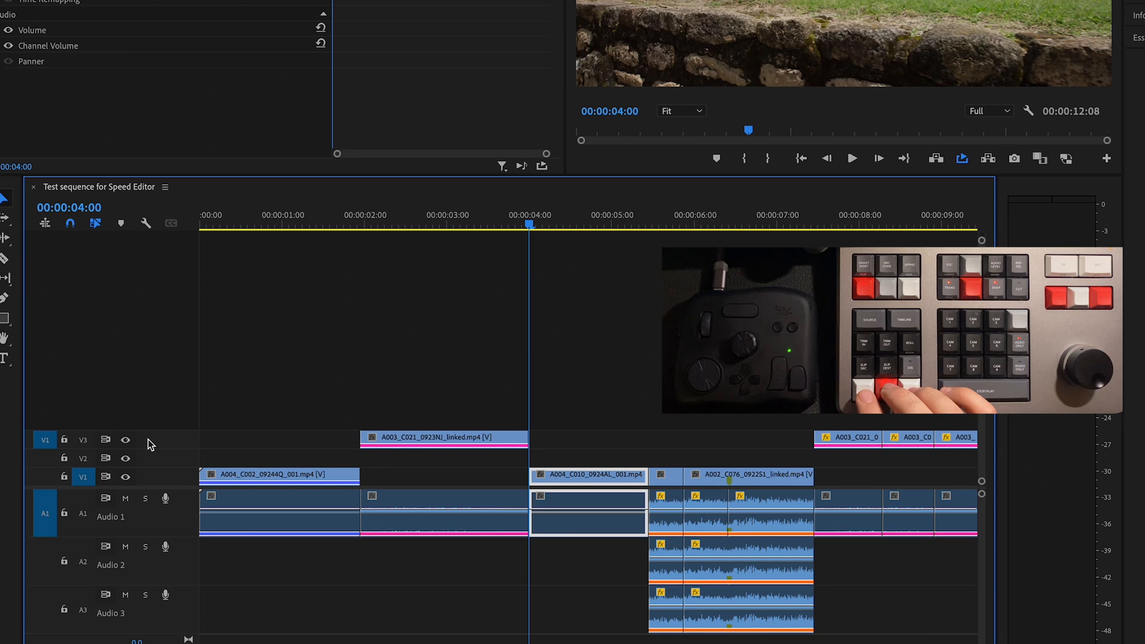
{"action": "key", "text": "Up"}
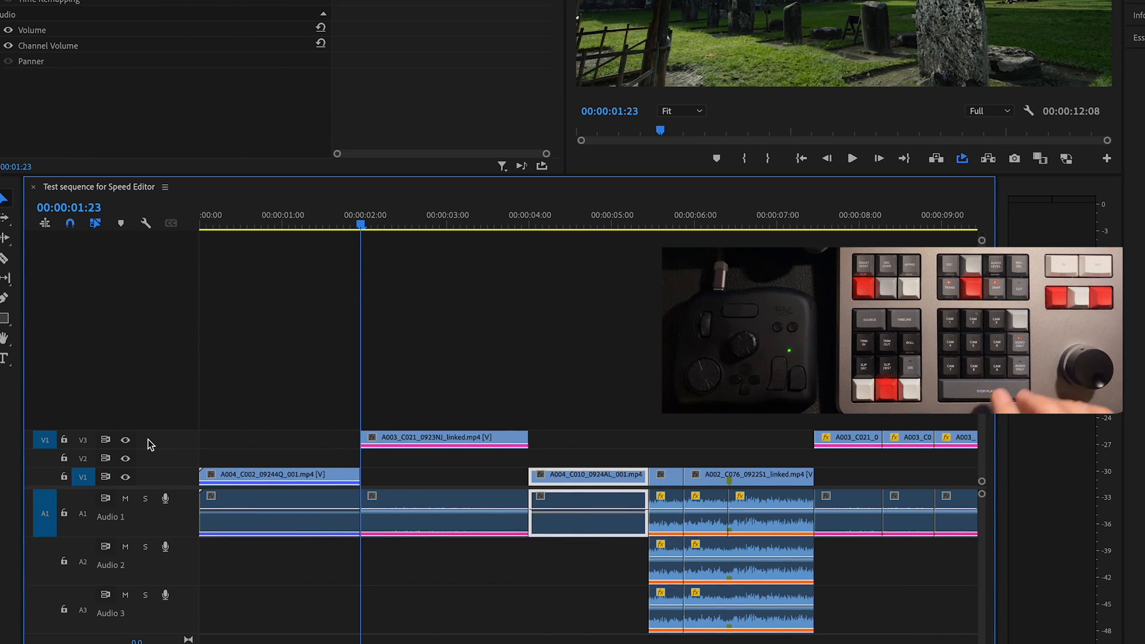
- Add video tracks V2 and V3 to the targeted tracks, and toggle loop playback, leaving it on
{"action": "key", "text": "2"}
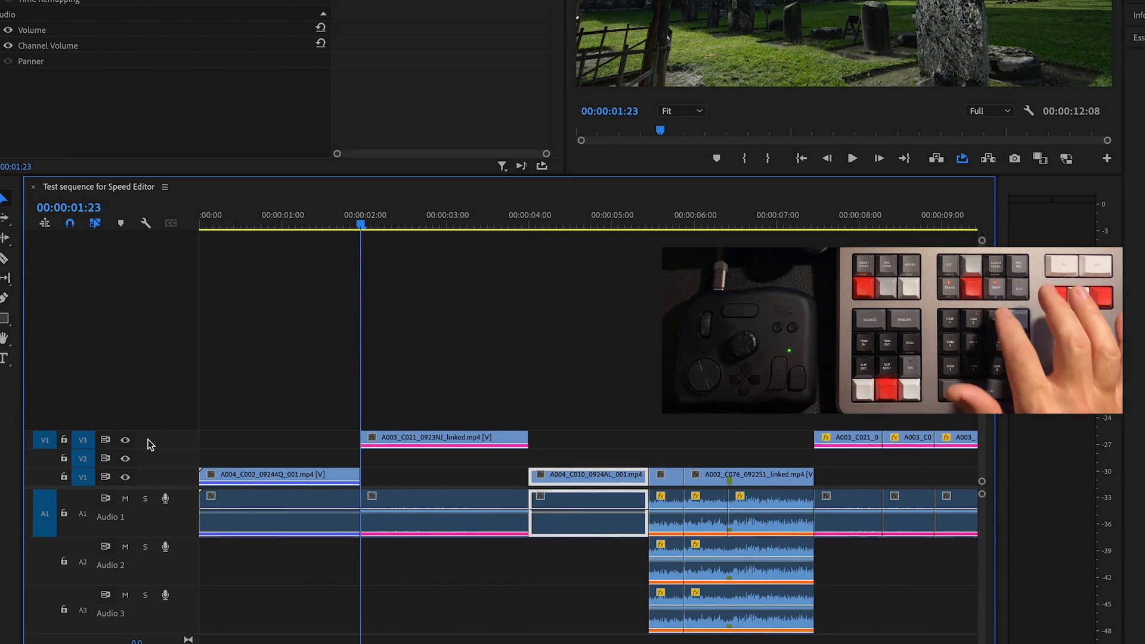
{"action": "key", "text": "3"}
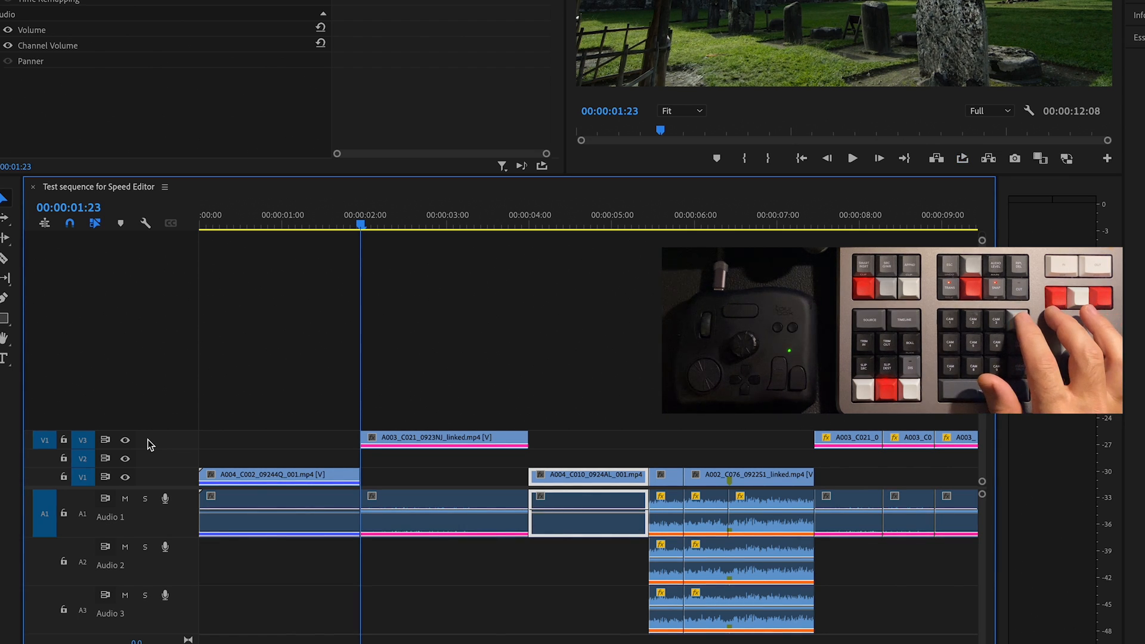
{"action": "key", "text": "super+l"}
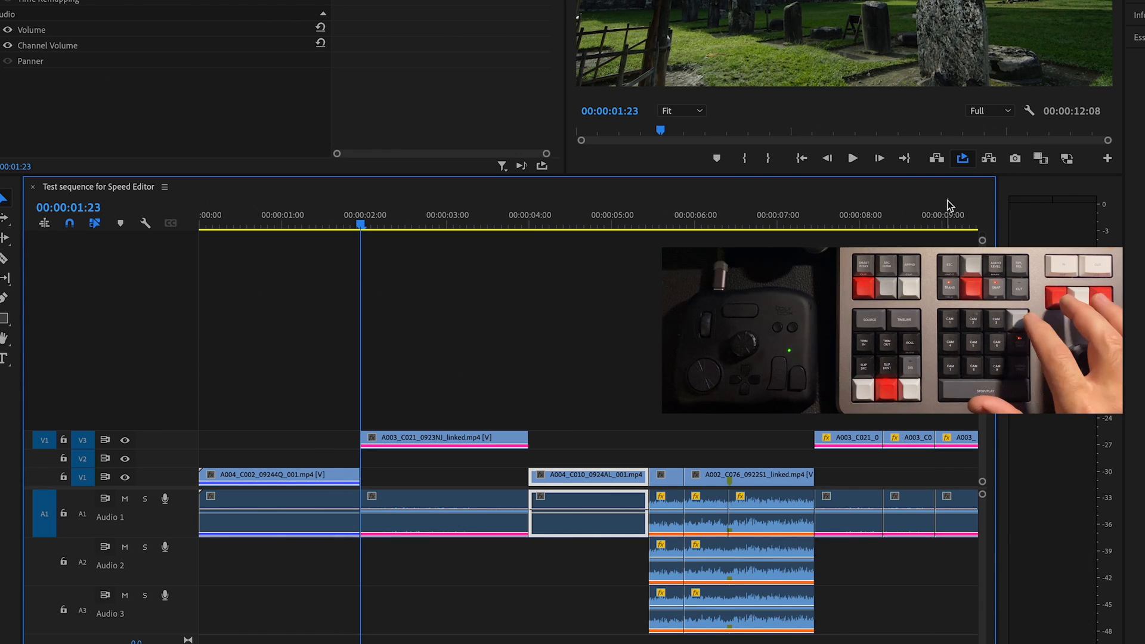
{"action": "key", "text": "super+l"}
{"action": "key", "text": "super+l"}
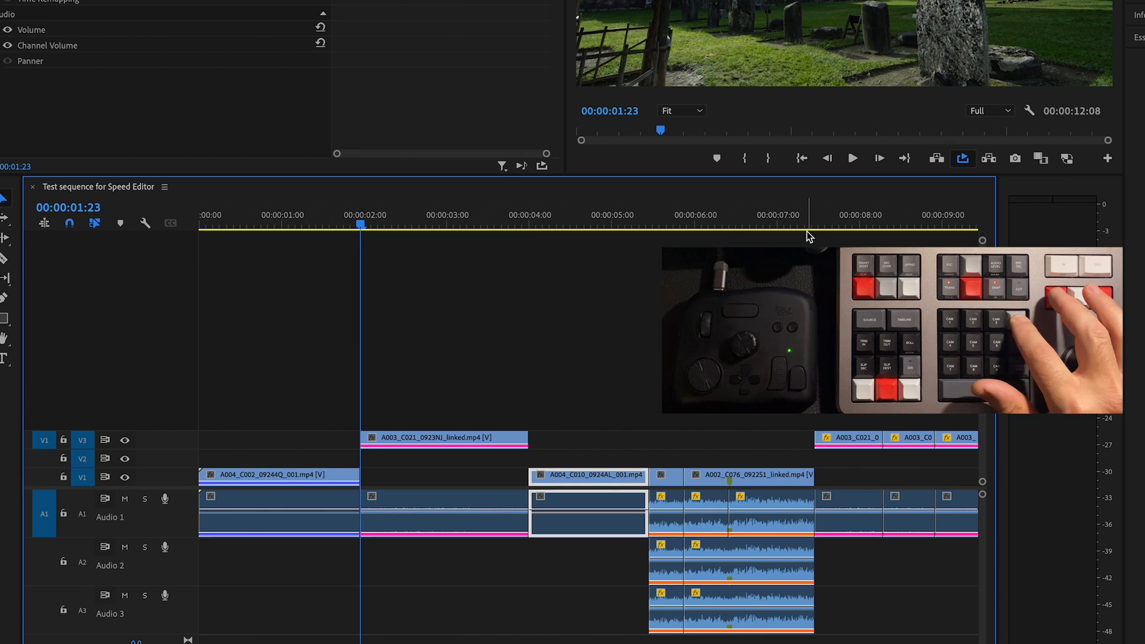
- Scrub the playhead back through the first clips, select the clip under it, and park it at the 00:00:01:23 edit
{"action": "left_click_drag", "start_coordinate": [353, 233], "coordinate": [694, 234]}
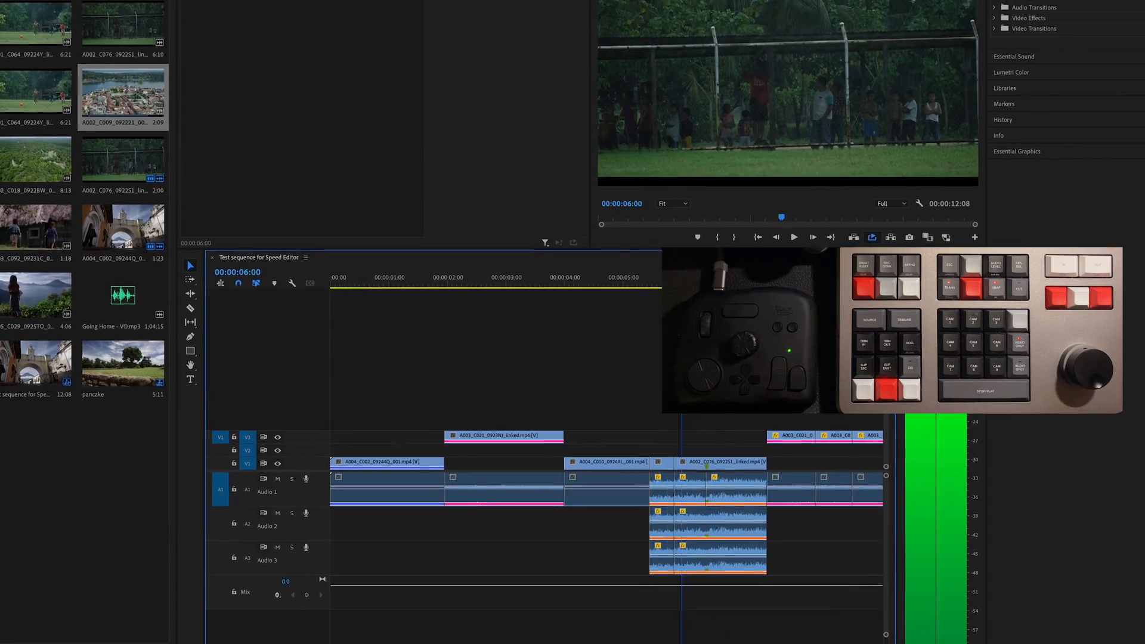
{"action": "left_click_drag", "start_coordinate": [683, 305], "coordinate": [616, 309]}
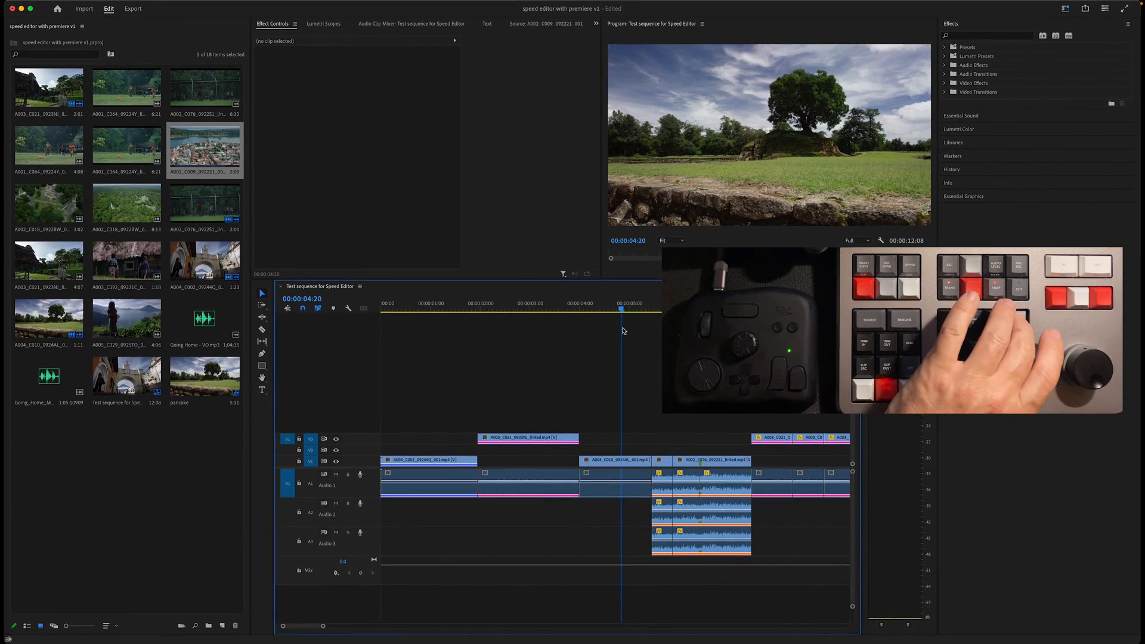
{"action": "key", "text": "d"}
{"action": "left_click_drag", "start_coordinate": [622, 310], "coordinate": [428, 311]}
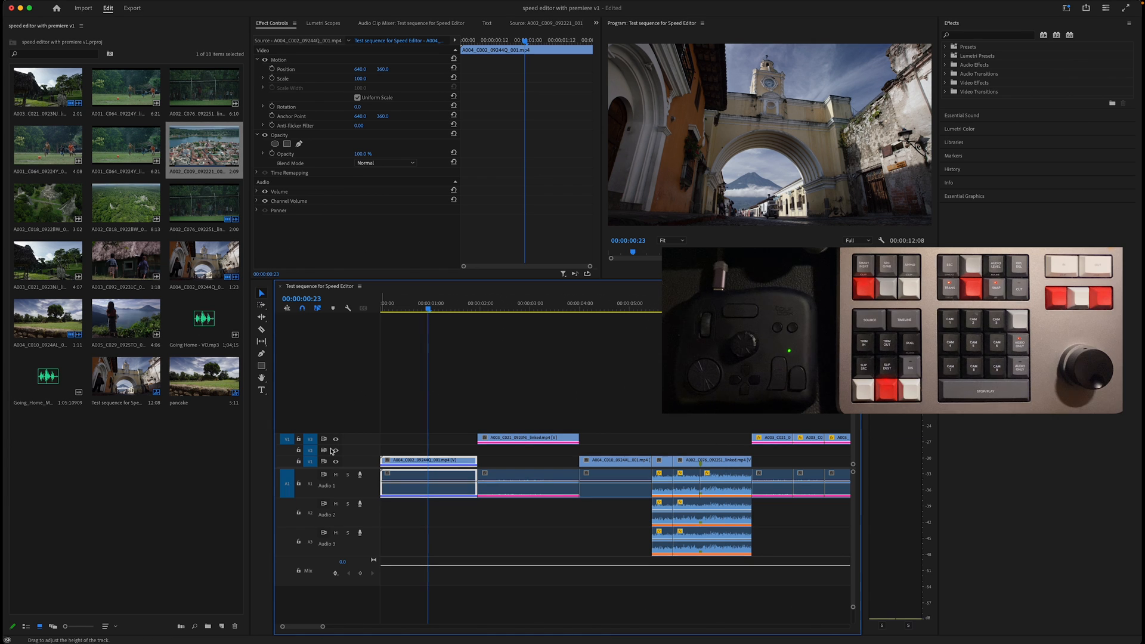
{"action": "left_click_drag", "start_coordinate": [429, 309], "coordinate": [479, 317]}
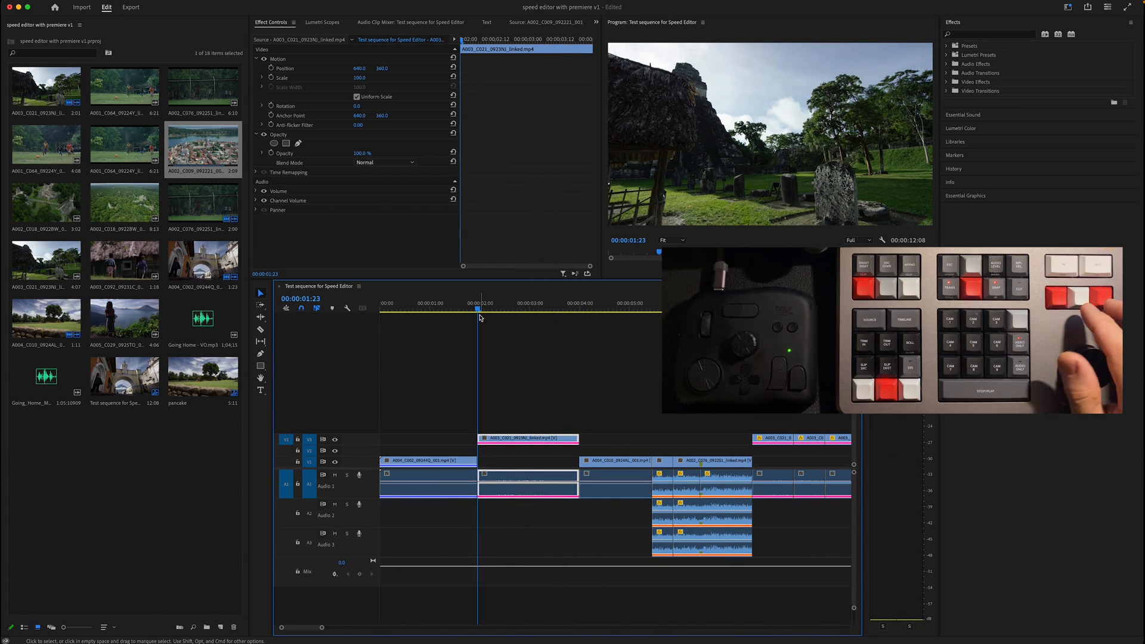
- Mark a sequence In point at 00:00:01:23, and play and step the playhead to 00:00:03:01
{"action": "key", "text": "i"}
{"action": "key", "text": "space"}
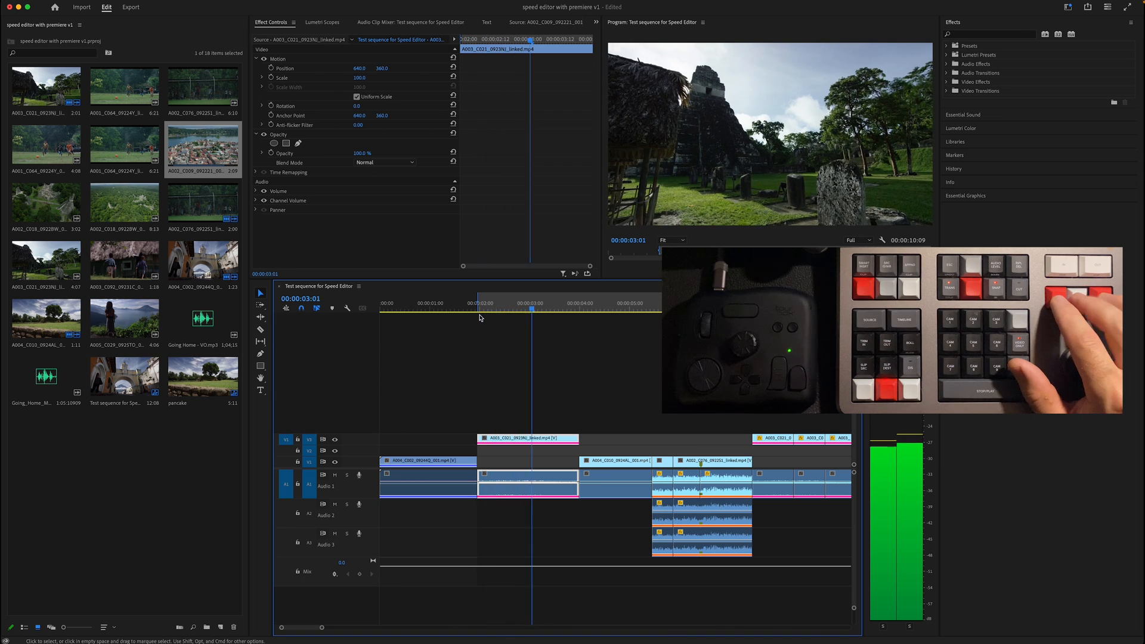
{"action": "key", "text": "Left"}
{"action": "key", "text": "Left"}
{"action": "key", "text": "Left"}
{"action": "key", "text": "Left"}
{"action": "key", "text": "Left"}
{"action": "key", "text": "Left"}
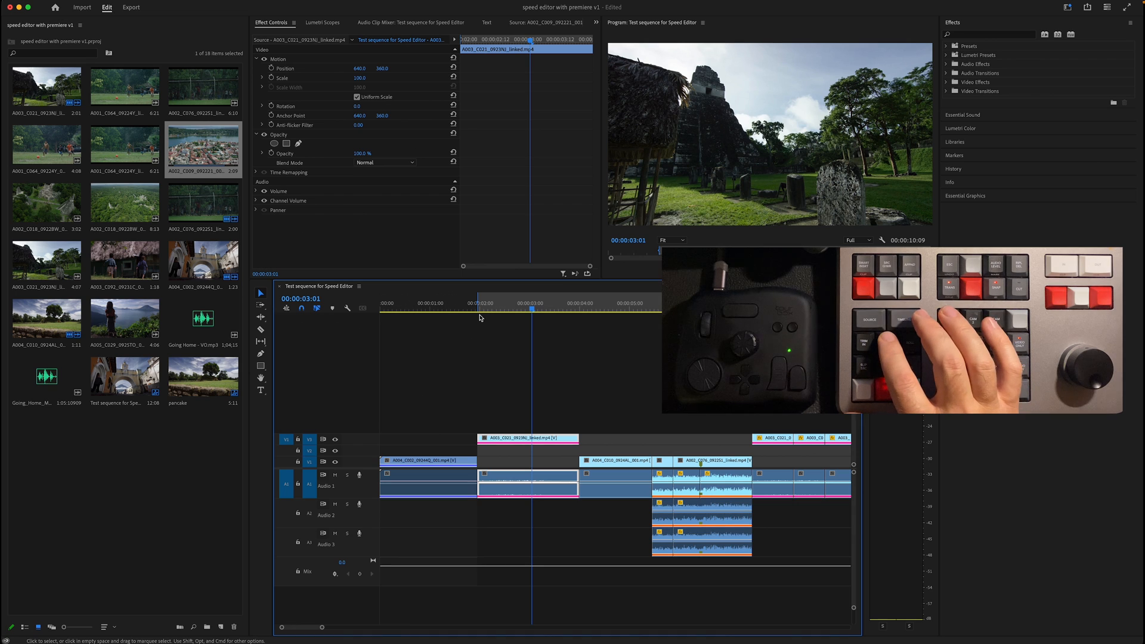
- Mark the A003_C021 clip under the playhead as the In/Out range, clearing and re-marking it once, and render that range
{"action": "key", "text": "x"}
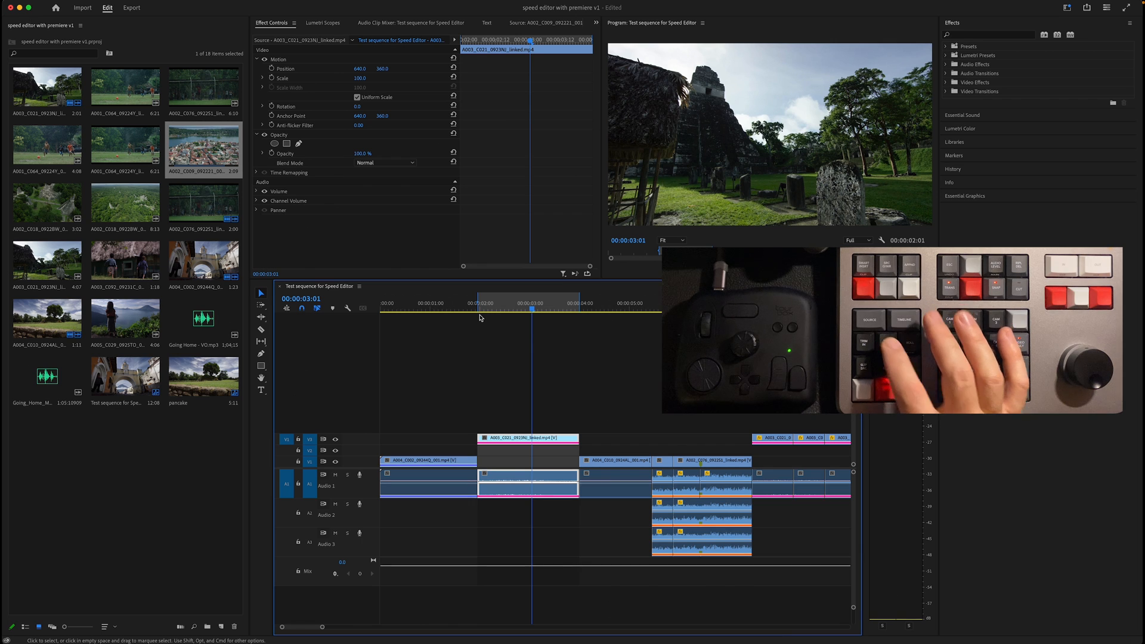
{"action": "key", "text": "alt+x"}
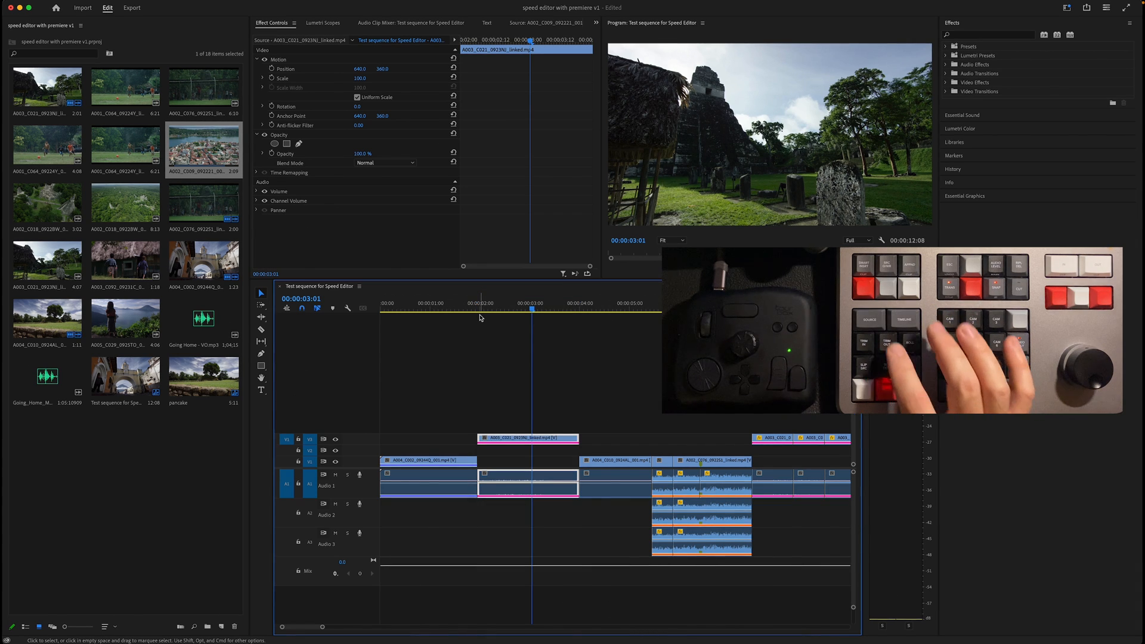
{"action": "key", "text": "x"}
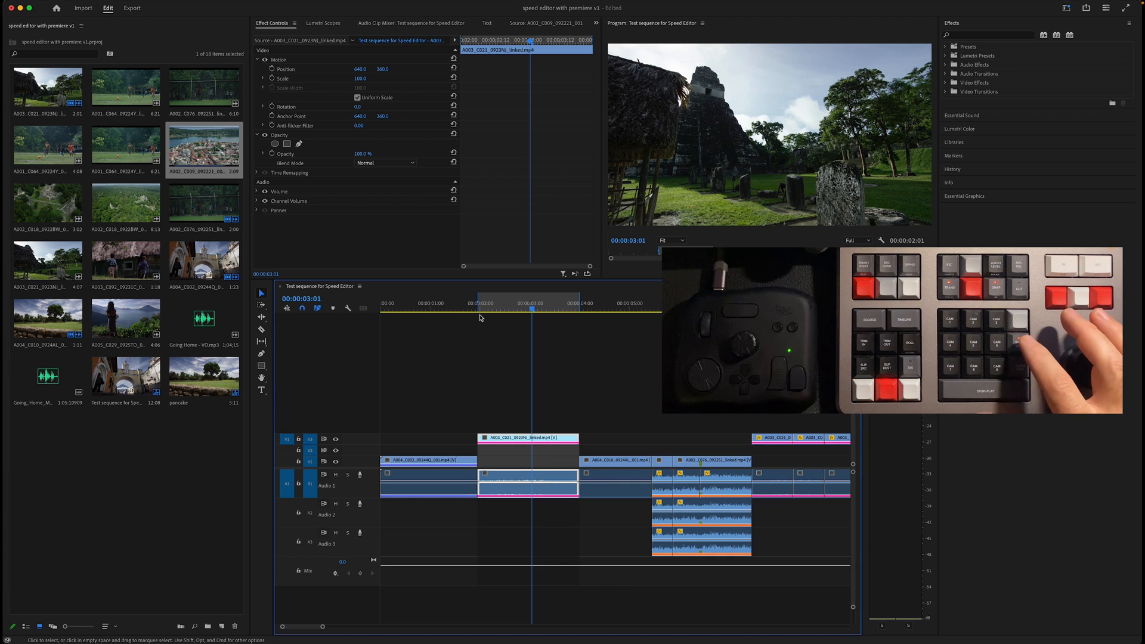
{"action": "key", "text": "Return"}
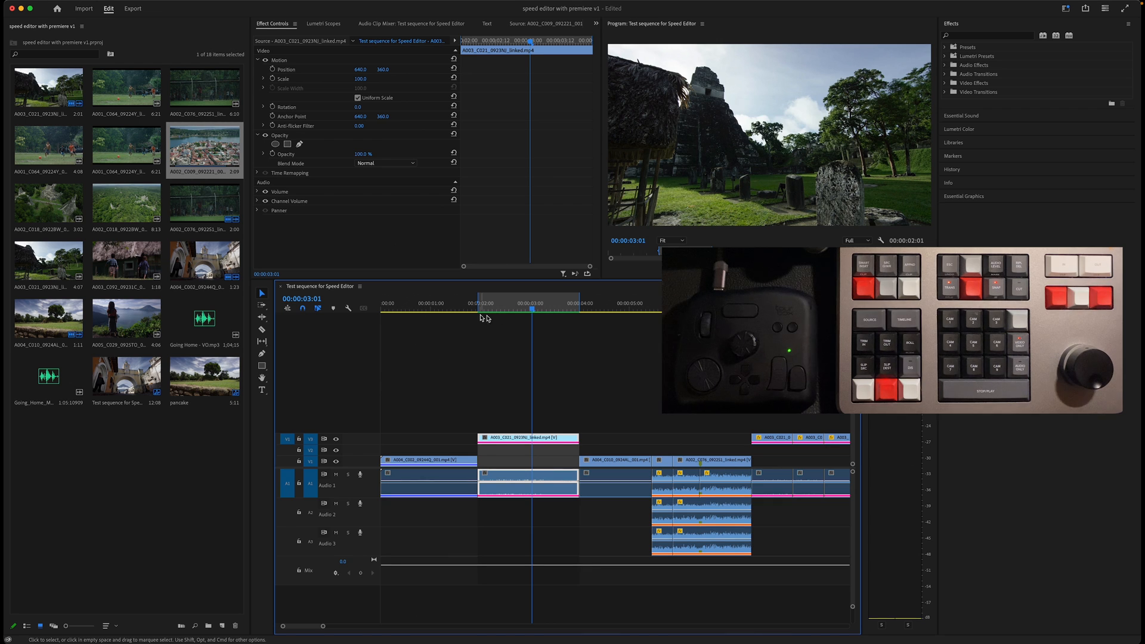
- Move the playhead to 00:00:05:15, and start and stop playback of the A002_C076 clips
{"action": "left_click_drag", "start_coordinate": [652, 309], "coordinate": [660, 310]}
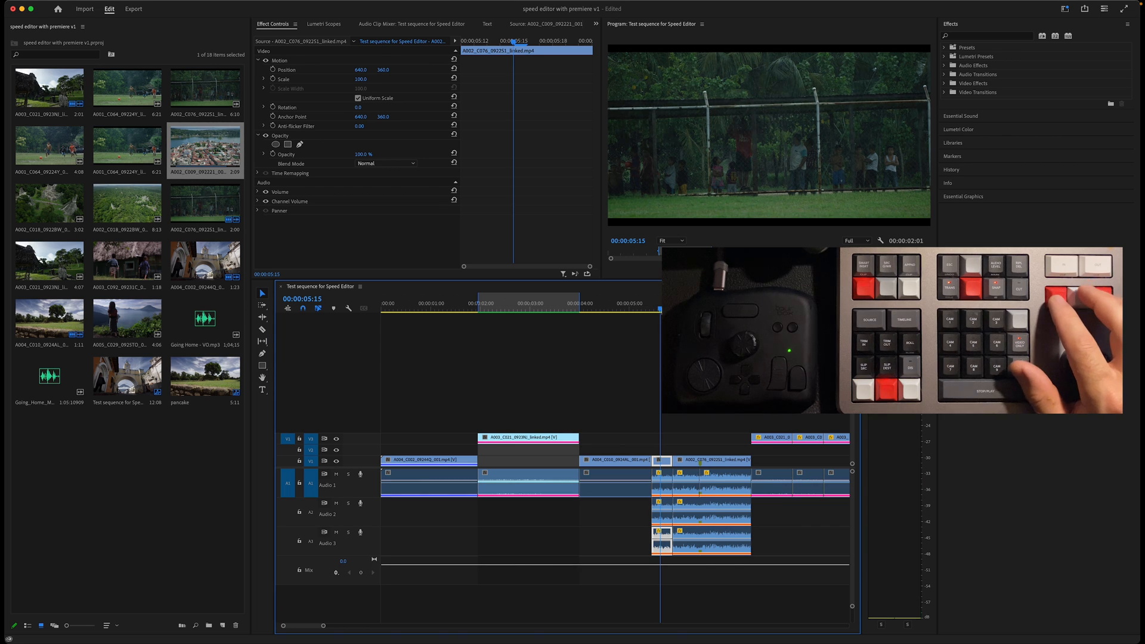
{"action": "key", "text": "space"}
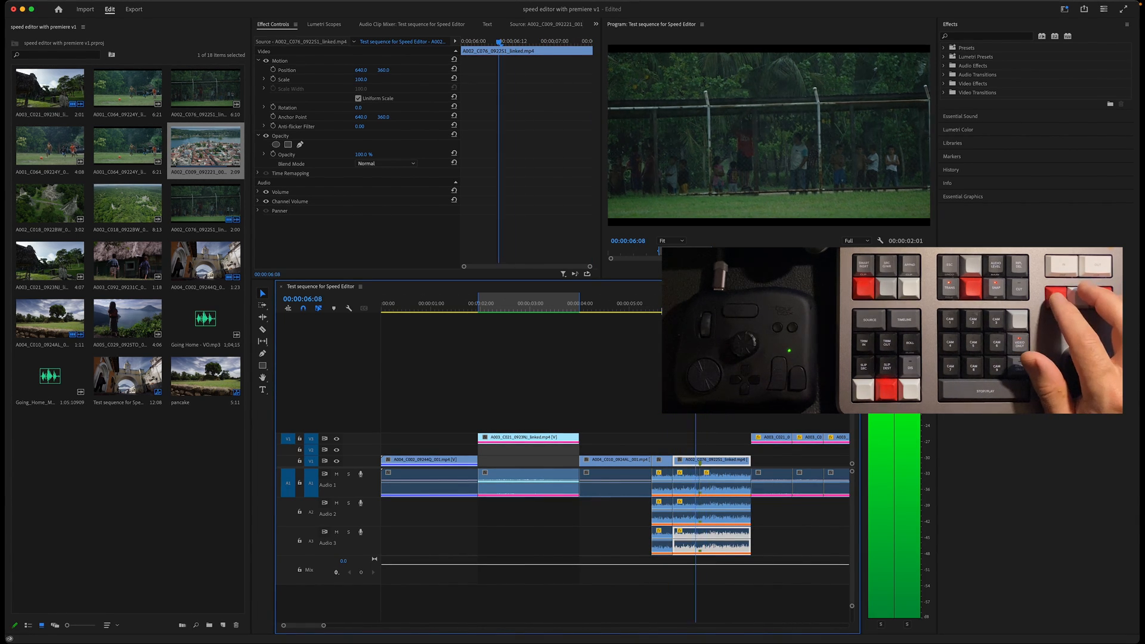
{"action": "key", "text": "space"}
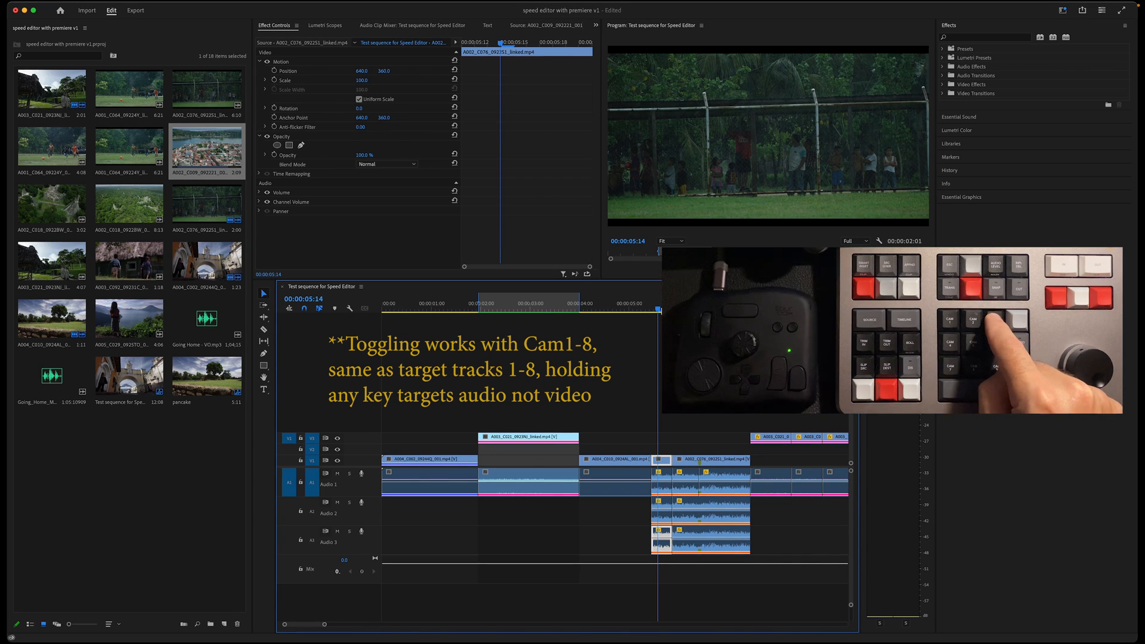
- Toggle the source patching of the V1 video and A1 audio tracks off and on, leaving both on
{"action": "key", "text": "alt+3"}
{"action": "key", "text": "alt+3"}
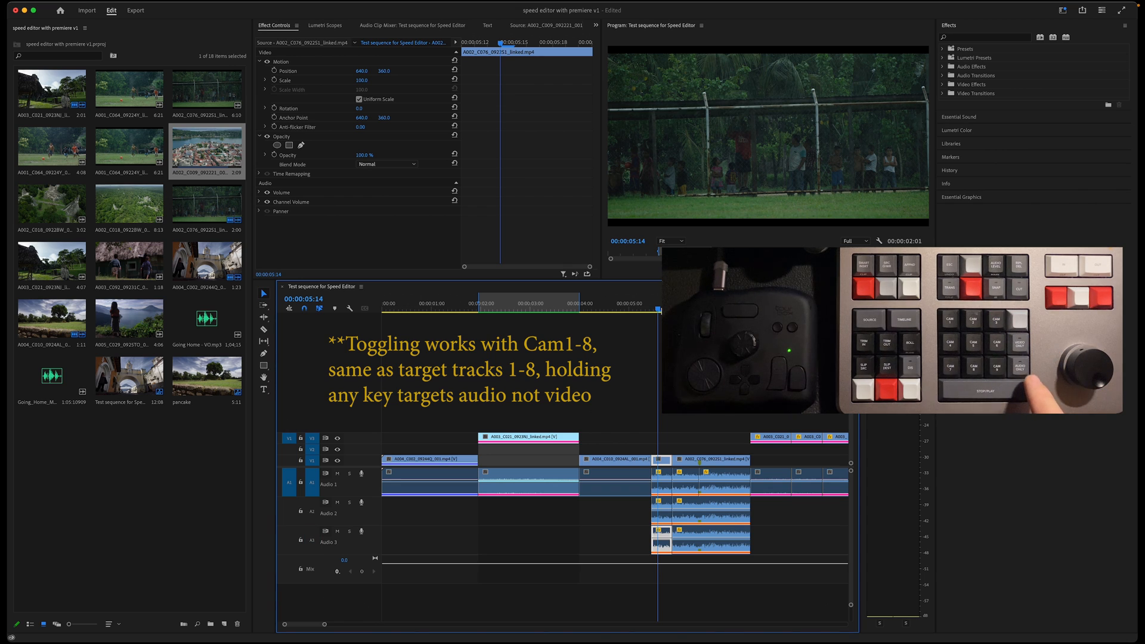
{"action": "key", "text": "alt+super+9"}
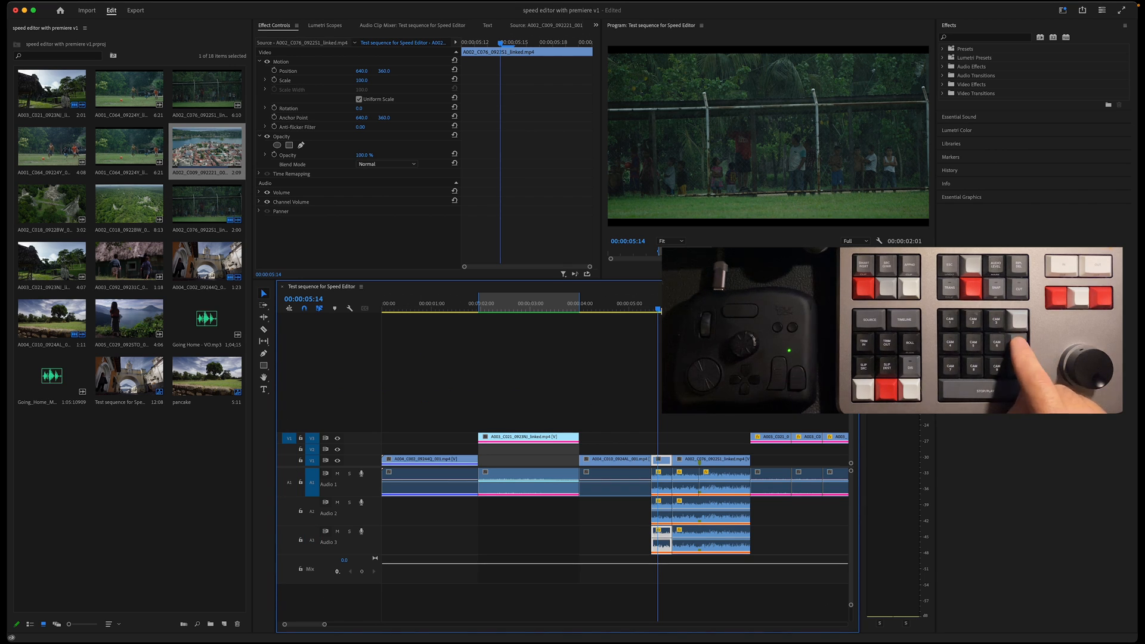
{"action": "key", "text": "alt+super+0"}
{"action": "key", "text": "alt+super+9"}
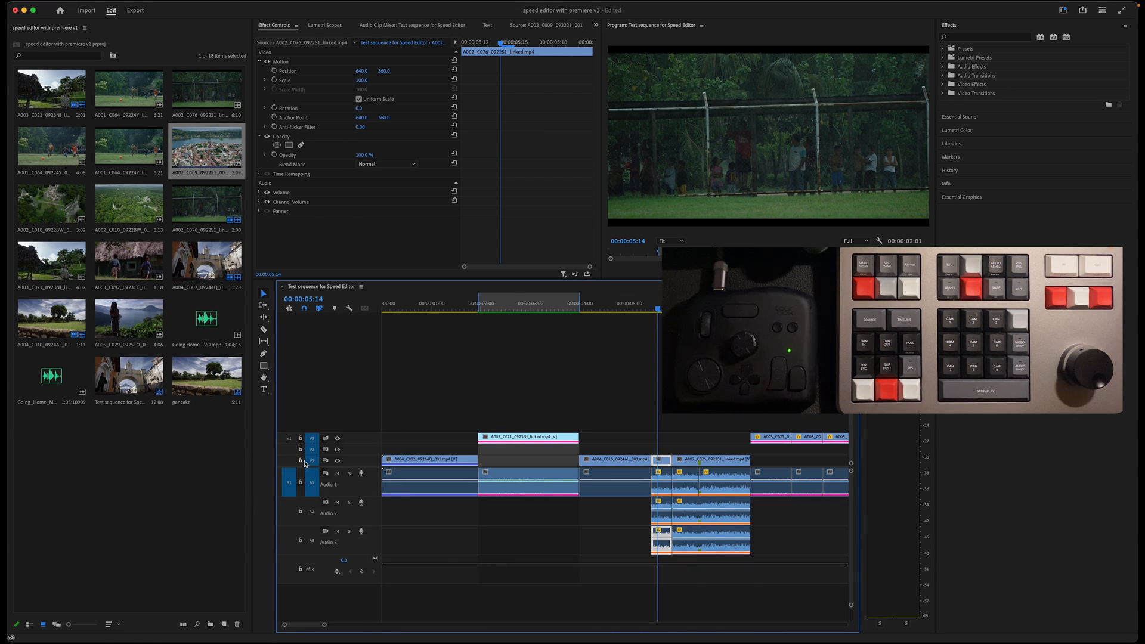
{"action": "key", "text": "alt+super+0"}
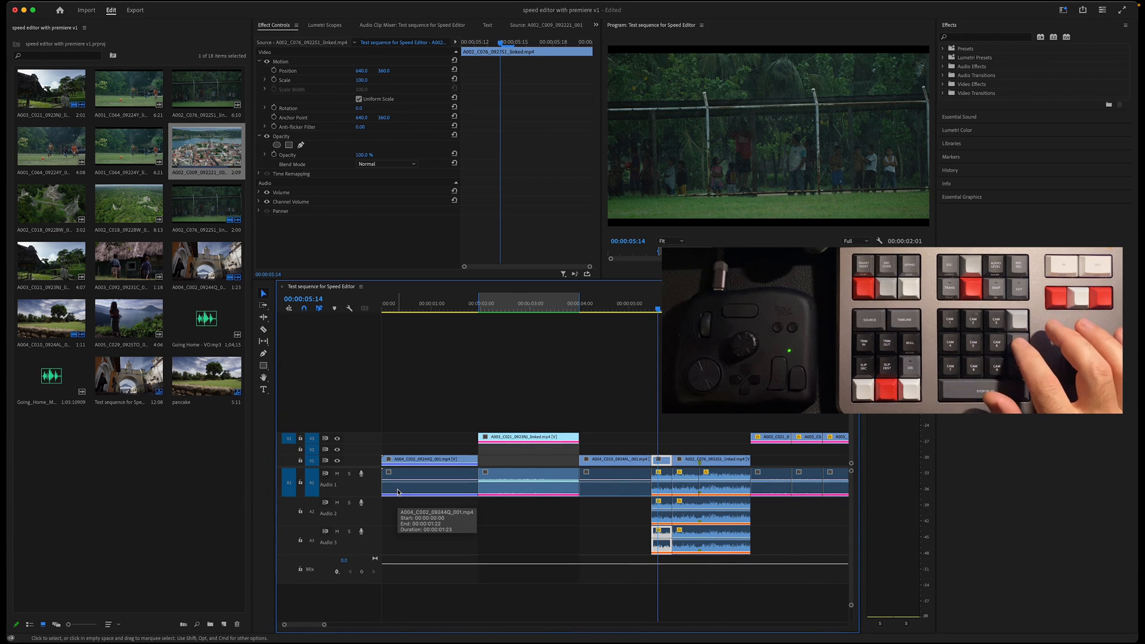
{"action": "key", "text": "alt+super+9"}
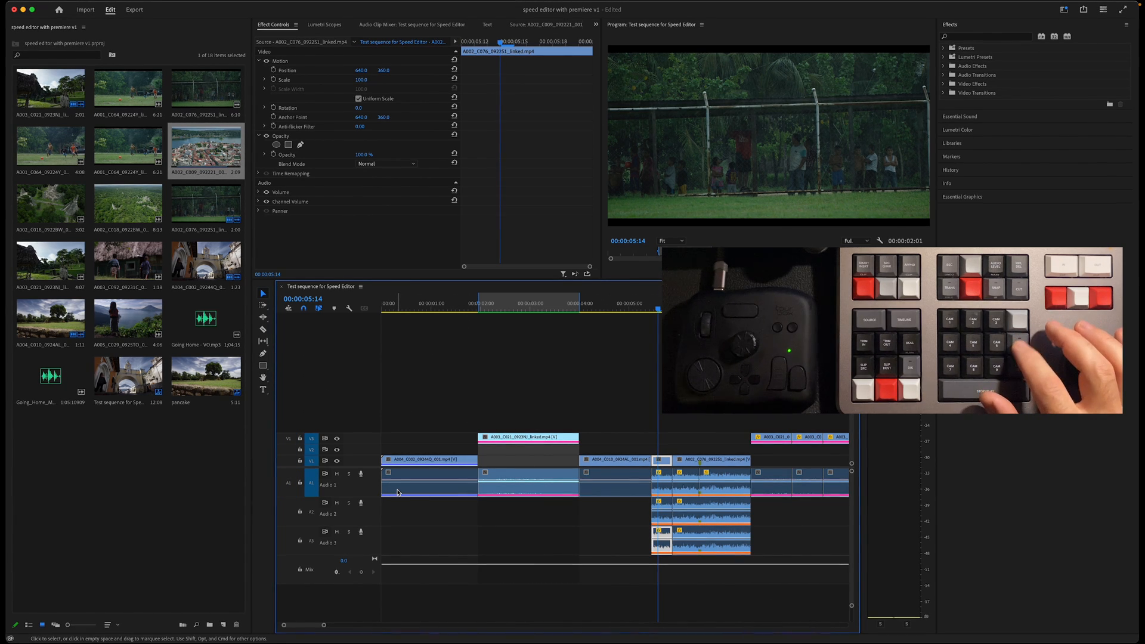
{"action": "key", "text": "alt+super+0"}
{"action": "key", "text": "alt+super+9"}
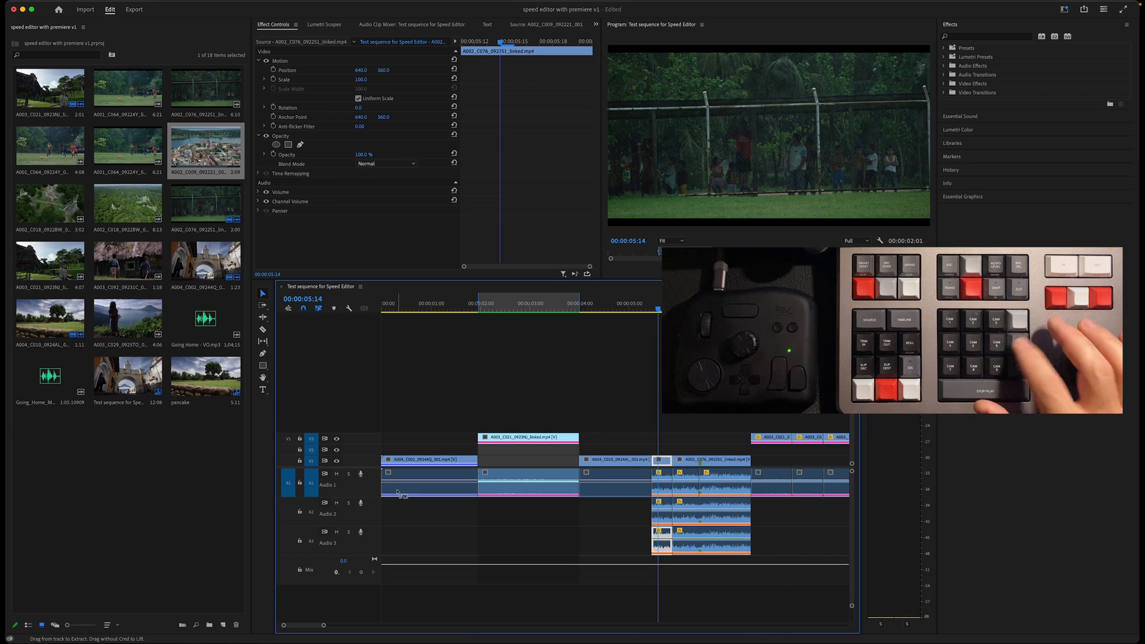
{"action": "key", "text": "alt+super+0"}
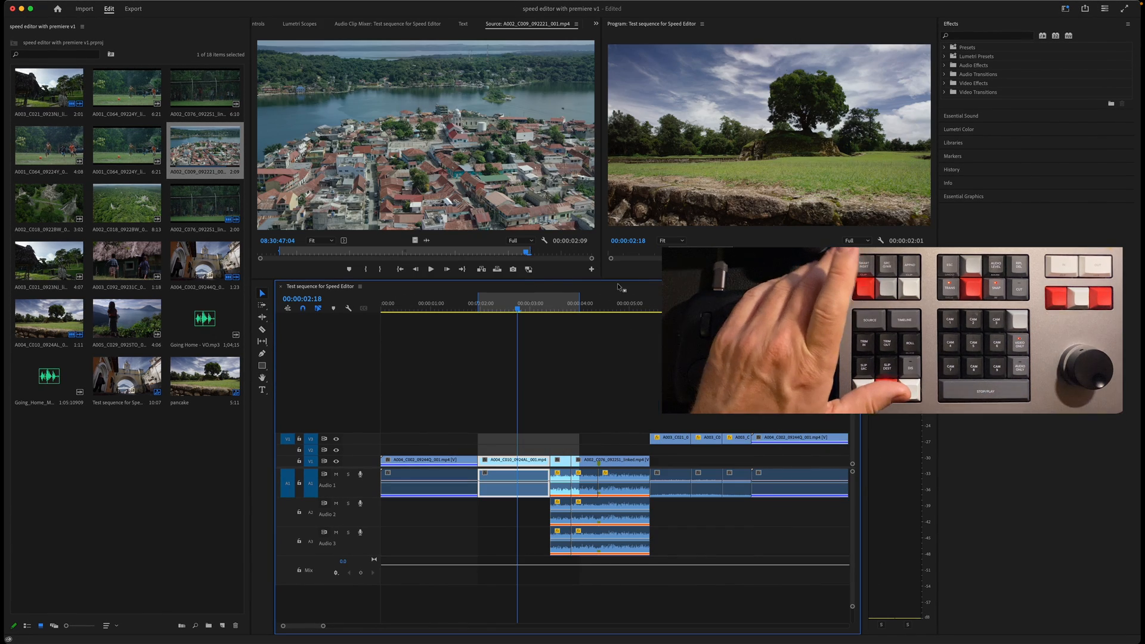
- Switch focus between the Source Monitor, the timeline with the playhead at 00:00:03:04, and the Project panel, returning to the timeline
{"action": "key", "text": "shift+2"}
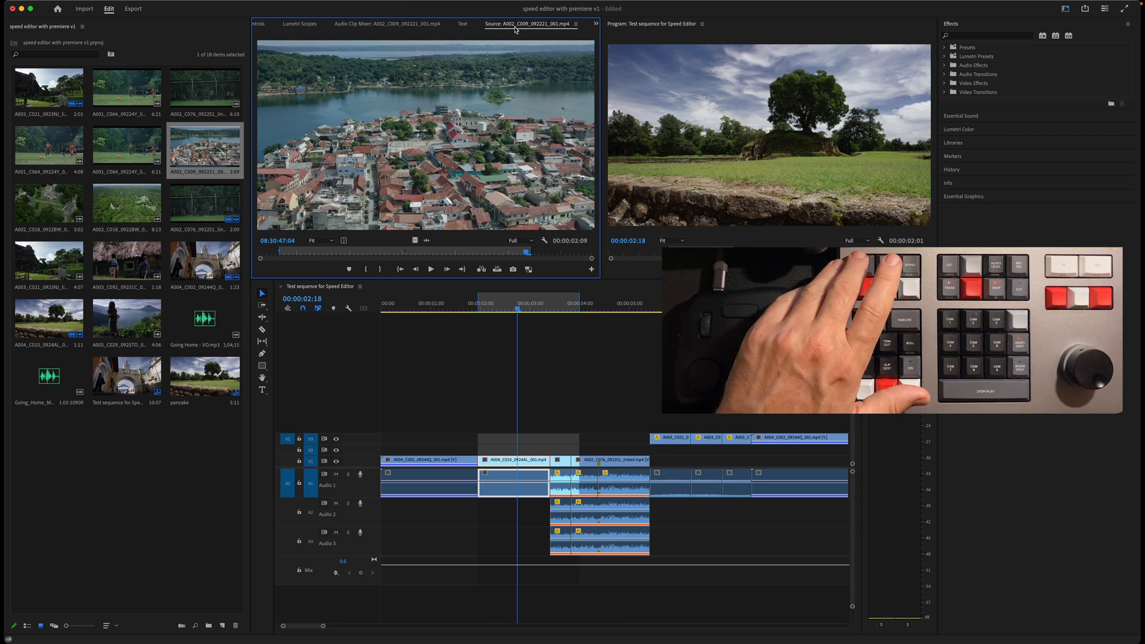
{"action": "left_click", "coordinate": [540, 304]}
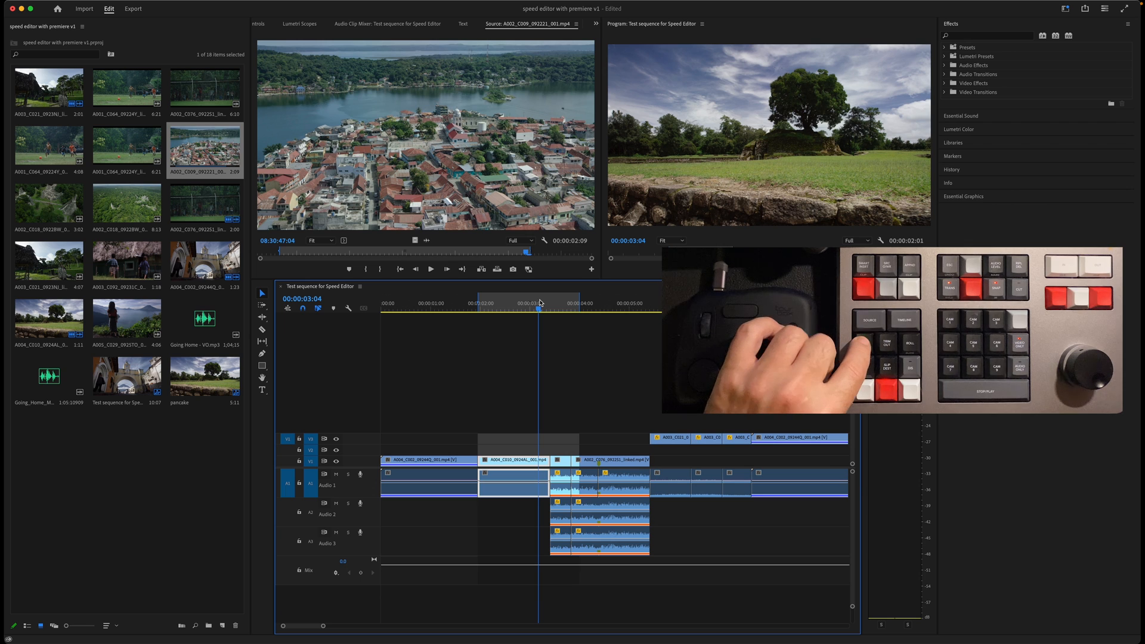
{"action": "key", "text": "shift+1"}
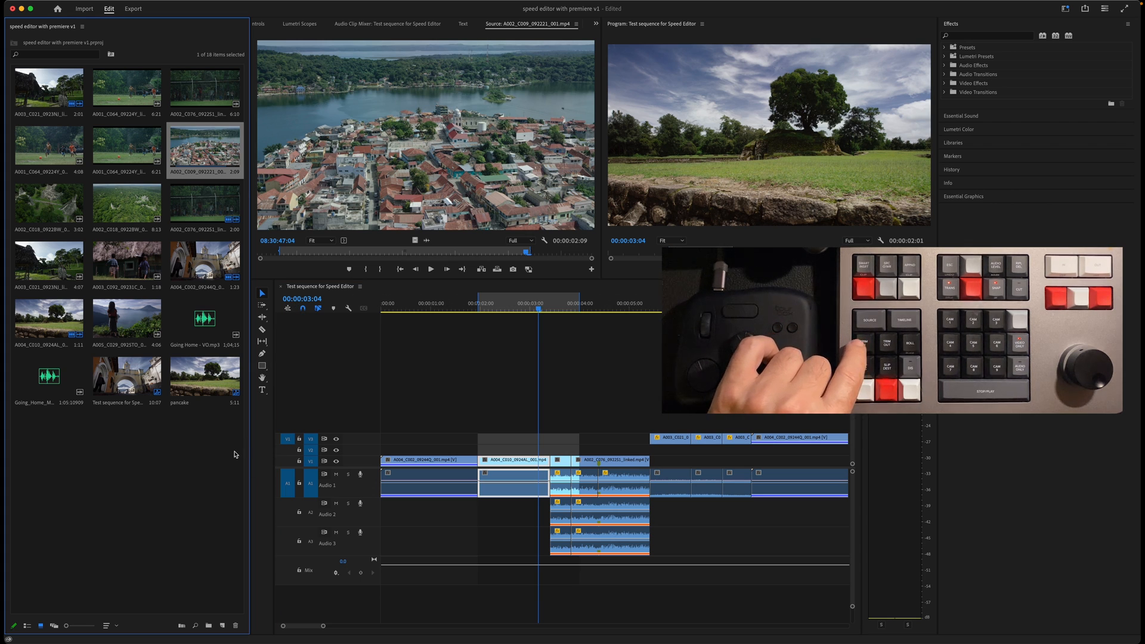
{"action": "key", "text": "shift+3"}
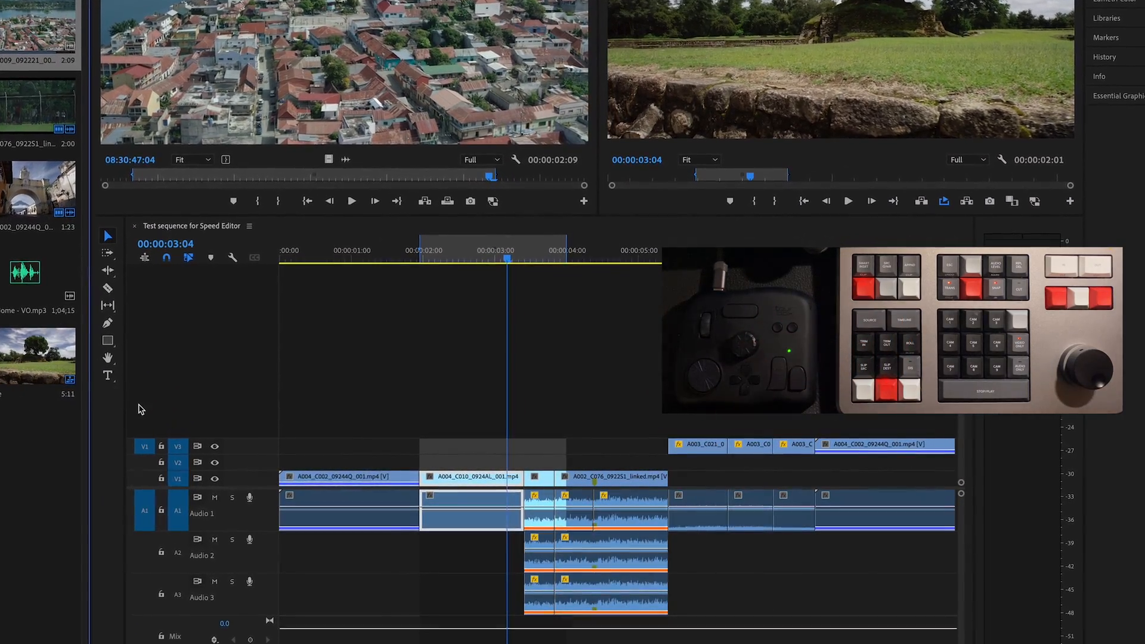
- Place the playhead near 00:00:00:06 in the first clip and ripple trim the clip's start to it
{"action": "left_click_drag", "start_coordinate": [440, 256], "coordinate": [297, 283]}
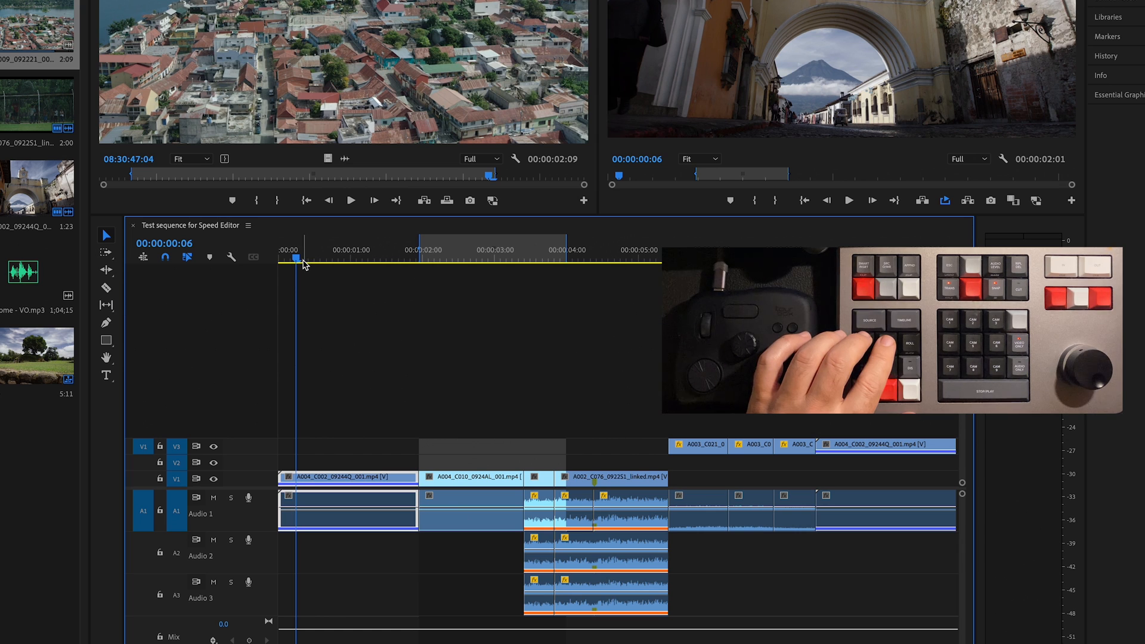
{"action": "key", "text": "Right"}
{"action": "key", "text": "q"}
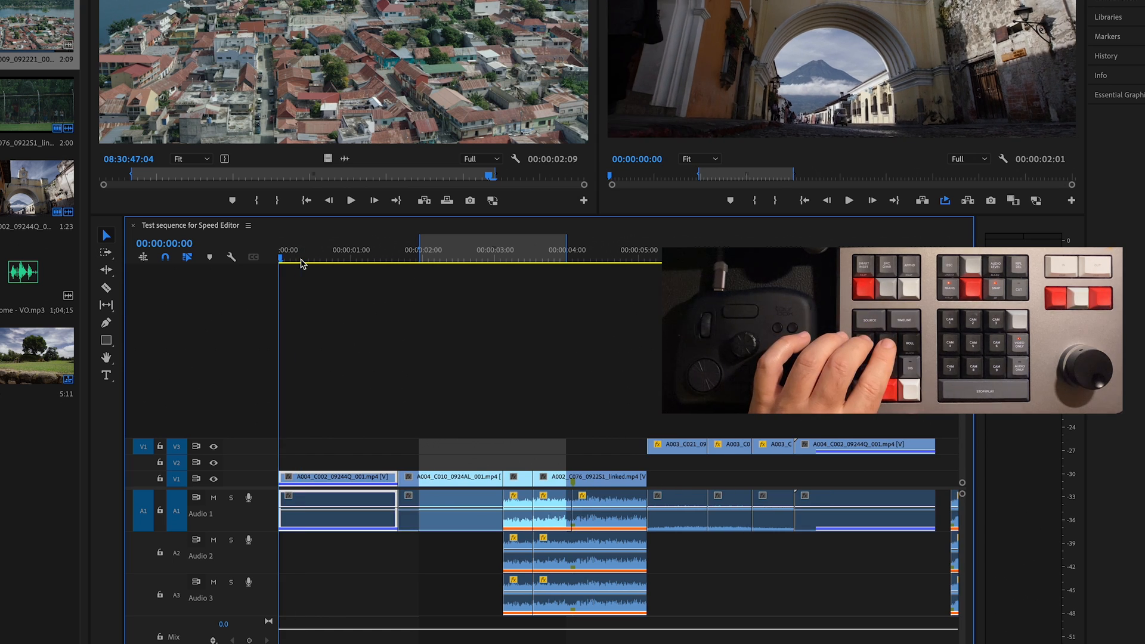
- Ripple trim further starts and ends of the opening timeline clips to successive playhead positions
{"action": "left_click_drag", "start_coordinate": [311, 257], "coordinate": [499, 257]}
{"action": "key", "text": "w"}
{"action": "left_click", "coordinate": [393, 257]}
{"action": "key", "text": "q"}
{"action": "key", "text": "w"}
{"action": "key", "text": "q"}
- Cut the A002_C076 clip at 00:00:03:01 and ripple trim the end of its second part to 00:00:04:04
{"action": "left_click", "coordinate": [493, 260]}
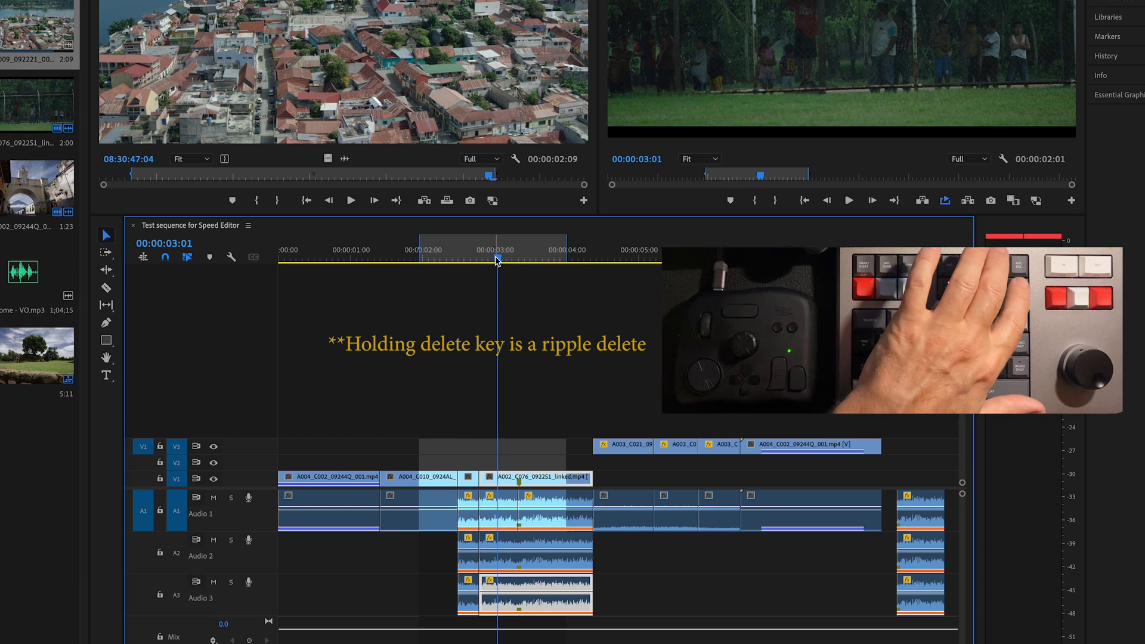
{"action": "key", "text": "super+k"}
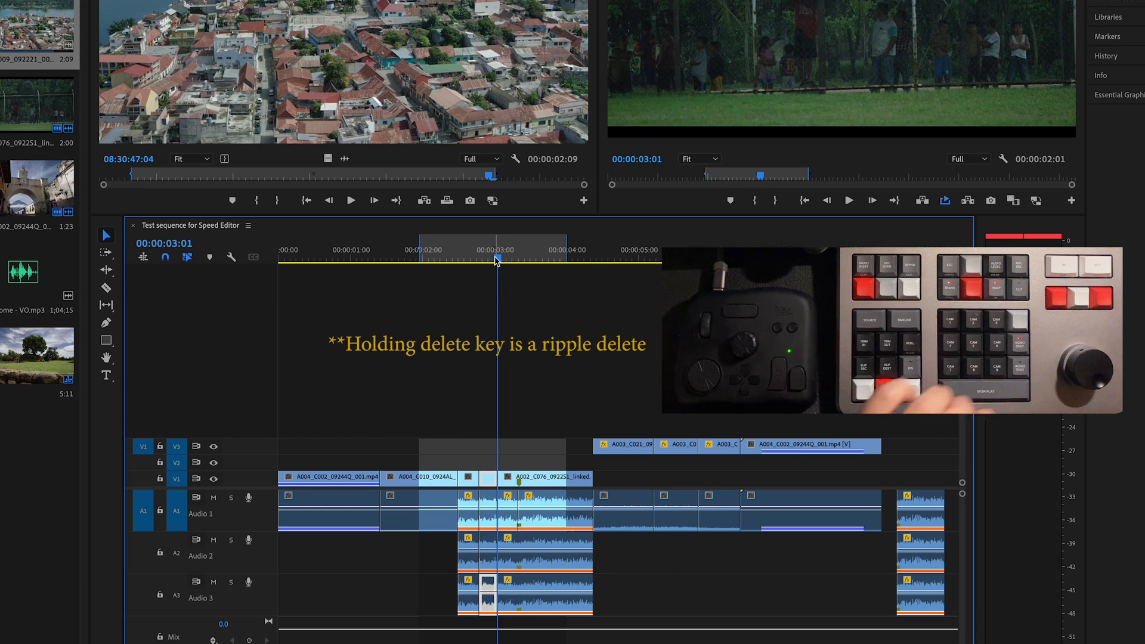
{"action": "key", "text": "super+Down"}
{"action": "left_click_drag", "start_coordinate": [512, 254], "coordinate": [577, 253]}
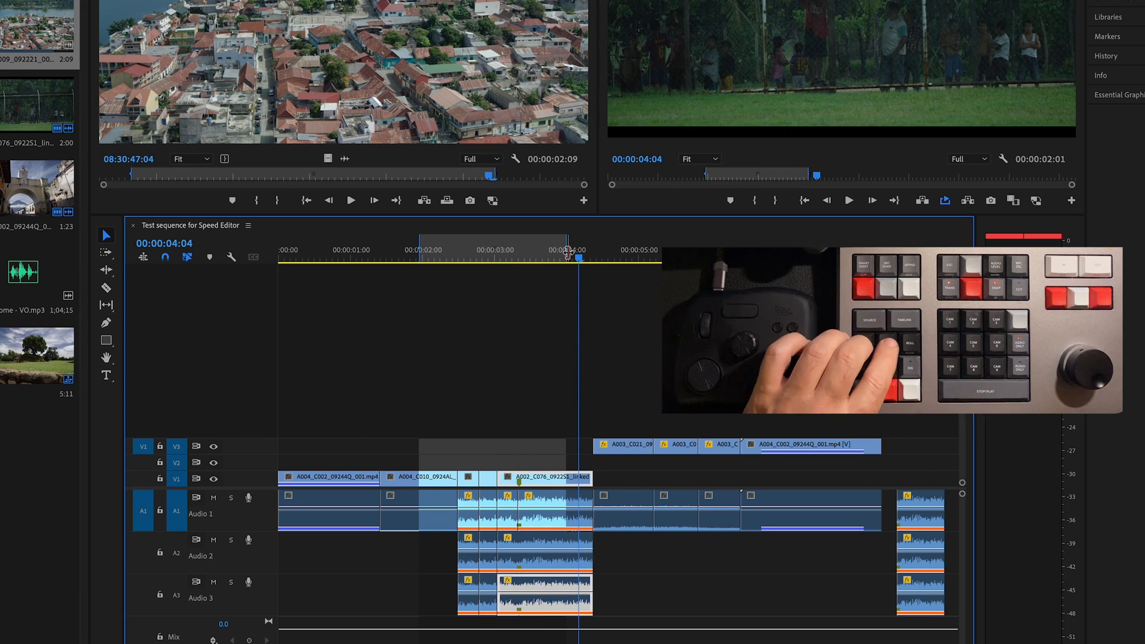
{"action": "key", "text": "w"}
- Park the playhead at 00:00:01:14 and open the nearest edit, between the first two clips, for a rolling trim
{"action": "left_click_drag", "start_coordinate": [496, 257], "coordinate": [432, 302]}
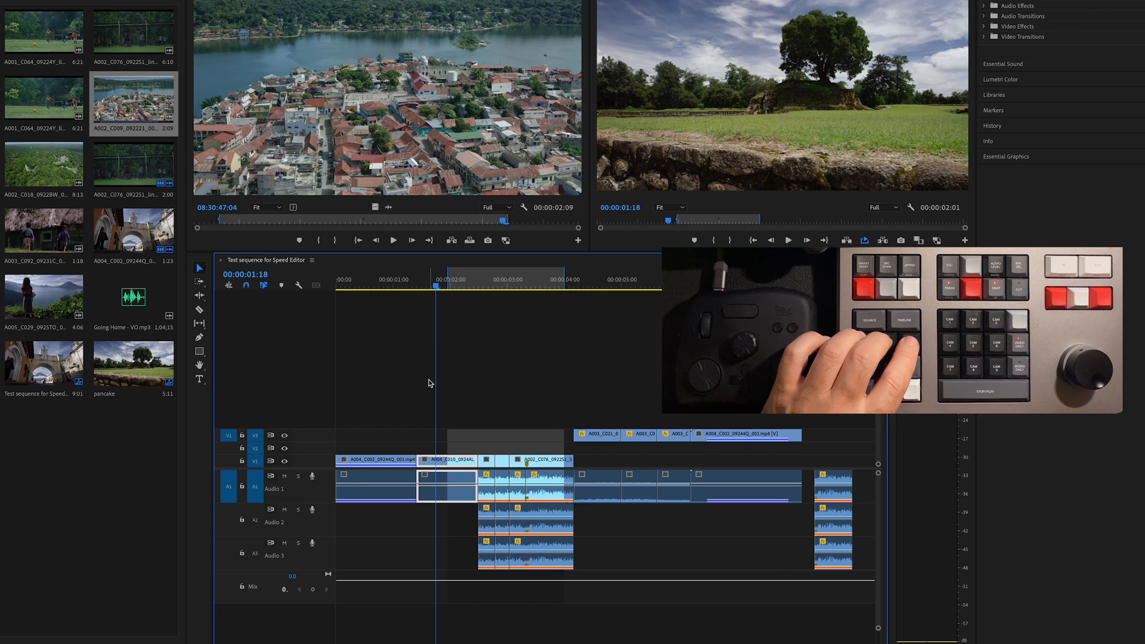
{"action": "left_click", "coordinate": [427, 288]}
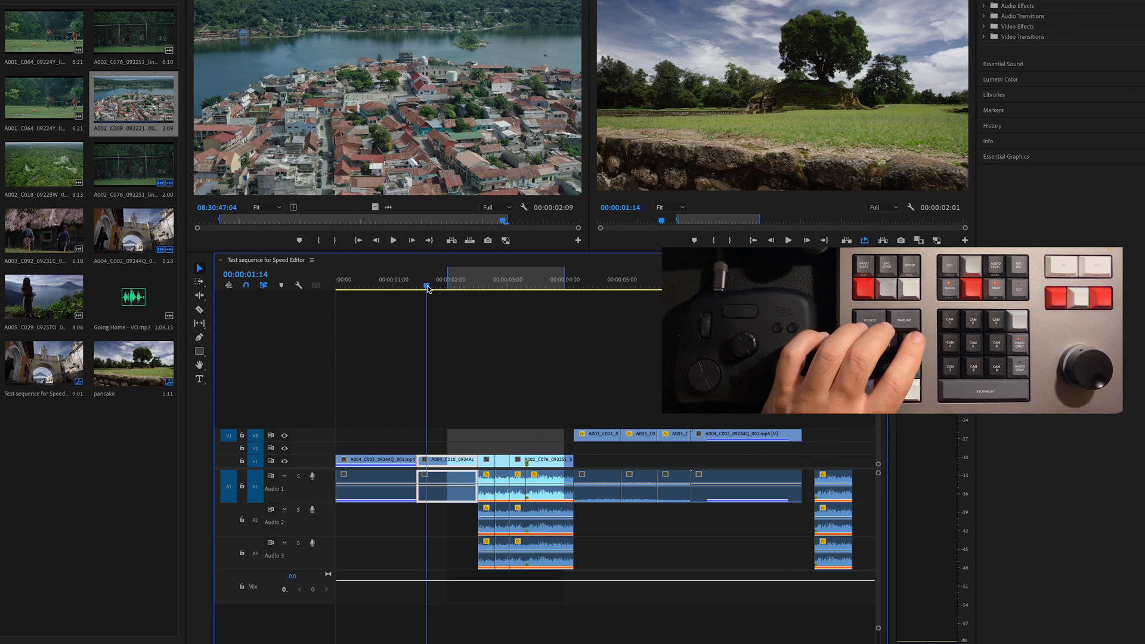
{"action": "key", "text": "shift+t"}
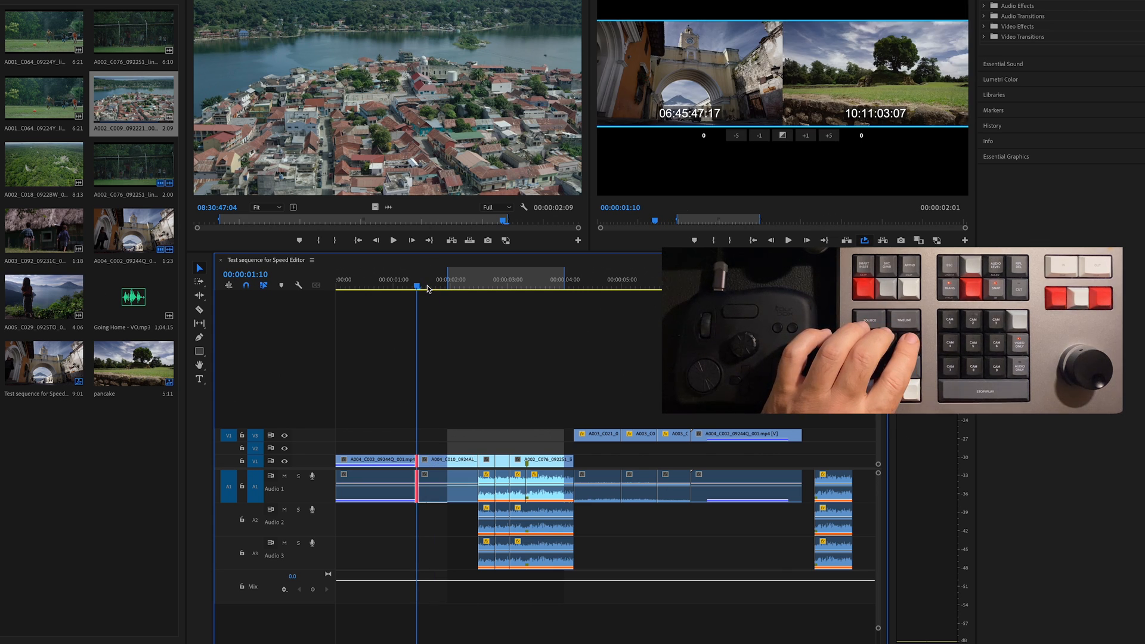
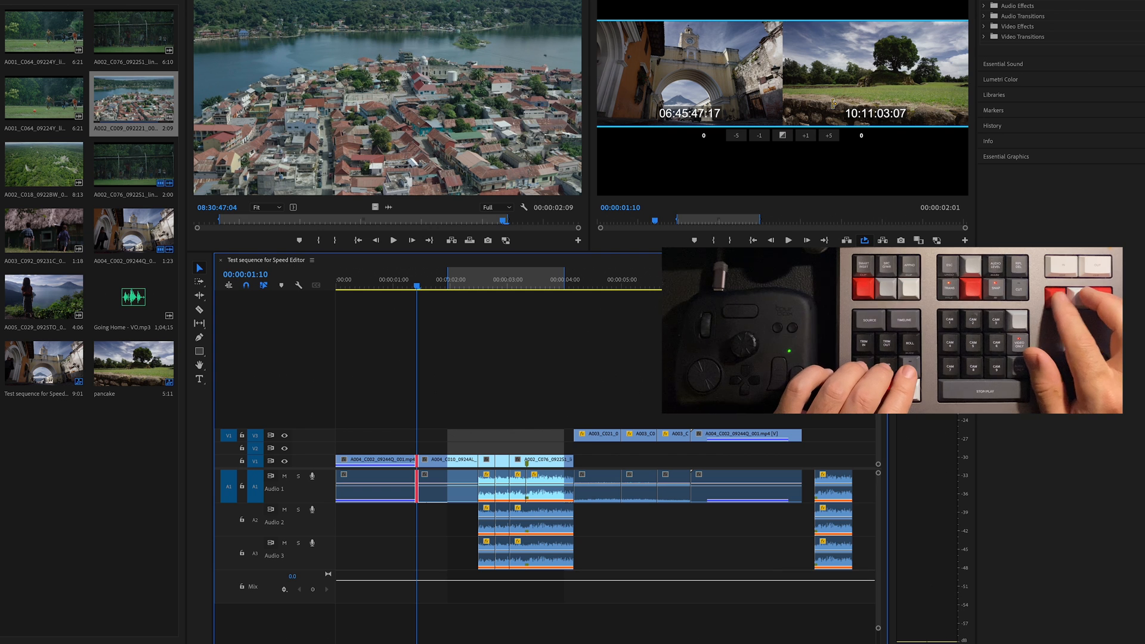
- Roll the edit between the first two clips earlier and later in five-frame and single-frame trims, returning it to 00:00:01:10
{"action": "key", "text": "alt+shift+Left"}
{"action": "key", "text": "alt+Right"}
{"action": "key", "text": "alt+Right"}
{"action": "key", "text": "alt+Right"}
{"action": "key", "text": "alt+Right"}
{"action": "key", "text": "alt+Right"}
{"action": "key", "text": "alt+Right"}
{"action": "key", "text": "alt+Right"}
{"action": "key", "text": "alt+Right"}
{"action": "key", "text": "alt+Right"}
{"action": "key", "text": "alt+Right"}
{"action": "key", "text": "alt+Right"}
{"action": "key", "text": "alt+Right"}
{"action": "key", "text": "alt+Right"}
{"action": "key", "text": "alt+Right"}
{"action": "key", "text": "alt+Right"}
{"action": "key", "text": "alt+Right"}
{"action": "key", "text": "alt+Right"}
{"action": "key", "text": "alt+Right"}
{"action": "key", "text": "alt+Right"}
{"action": "key", "text": "alt+Right"}
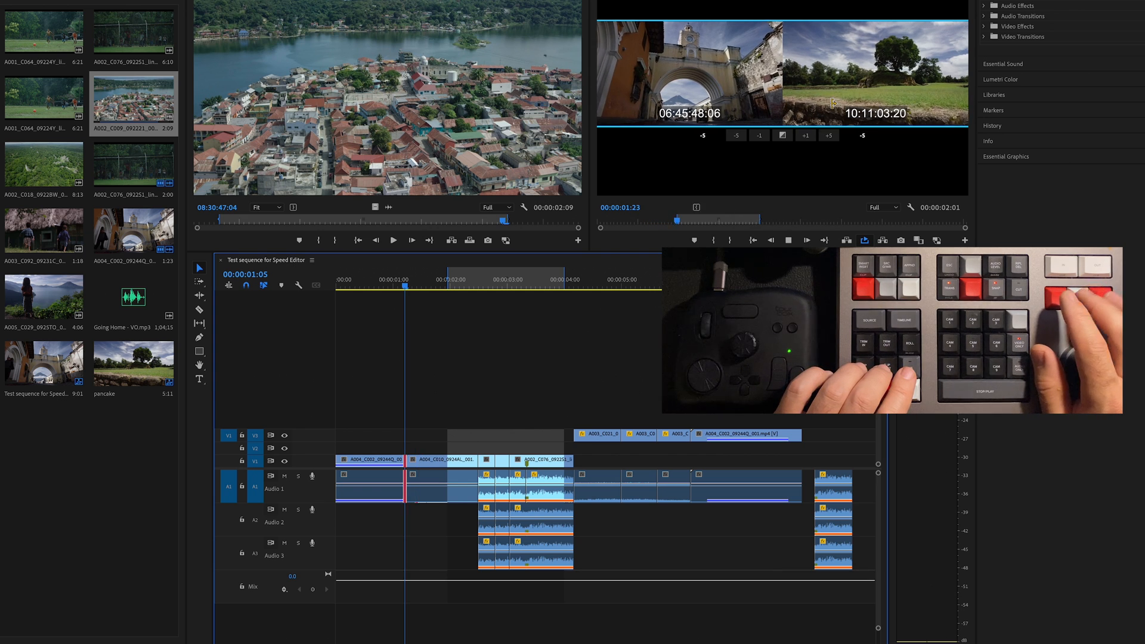
{"action": "key", "text": "alt+Right"}
{"action": "key", "text": "alt+Right"}
{"action": "key", "text": "alt+Right"}
{"action": "key", "text": "alt+Right"}
{"action": "key", "text": "alt+Right"}
{"action": "key", "text": "alt+Right"}
{"action": "key", "text": "alt+Right"}
{"action": "key", "text": "alt+Left"}
{"action": "key", "text": "alt+Left"}
{"action": "key", "text": "alt+Left"}
{"action": "key", "text": "alt+Left"}
{"action": "key", "text": "alt+Left"}
{"action": "key", "text": "alt+Left"}
{"action": "key", "text": "alt+Left"}
{"action": "key", "text": "alt+Left"}
{"action": "key", "text": "alt+Left"}
{"action": "key", "text": "alt+Left"}
{"action": "key", "text": "alt+Left"}
{"action": "key", "text": "alt+Left"}
{"action": "key", "text": "alt+Left"}
{"action": "key", "text": "alt+Left"}
{"action": "key", "text": "alt+Left"}
{"action": "key", "text": "alt+Left"}
{"action": "key", "text": "alt+Left"}
{"action": "key", "text": "alt+Left"}
{"action": "key", "text": "alt+Left"}
{"action": "key", "text": "alt+Left"}
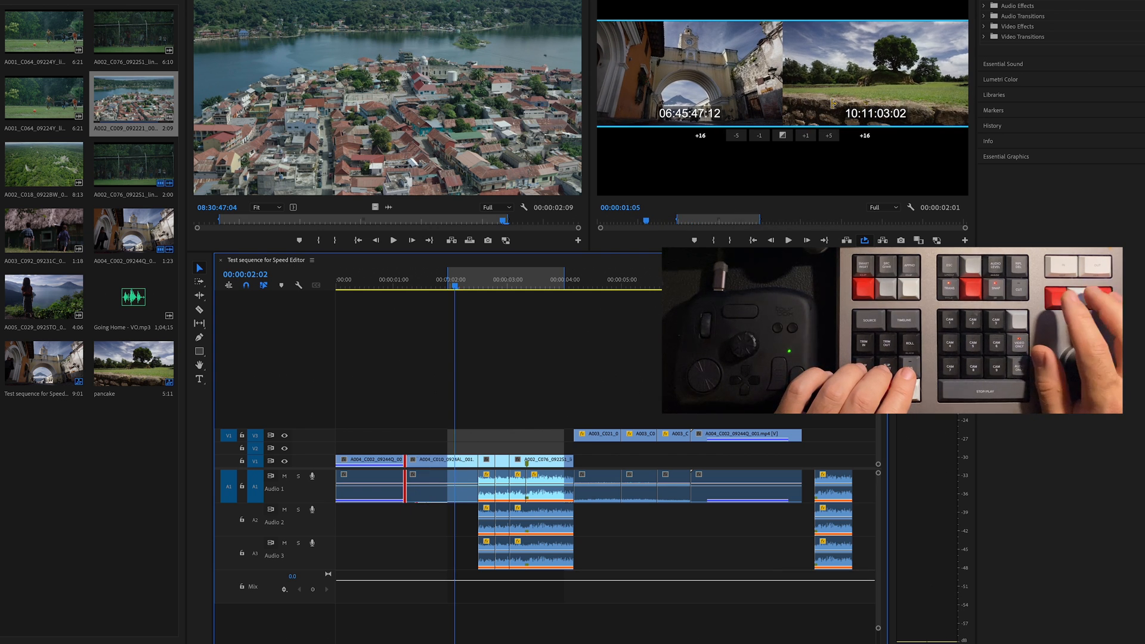
{"action": "key", "text": "alt+Right"}
{"action": "key", "text": "alt+Right"}
{"action": "key", "text": "alt+Right"}
{"action": "key", "text": "alt+Right"}
{"action": "key", "text": "alt+Right"}
{"action": "key", "text": "alt+Right"}
{"action": "key", "text": "alt+Right"}
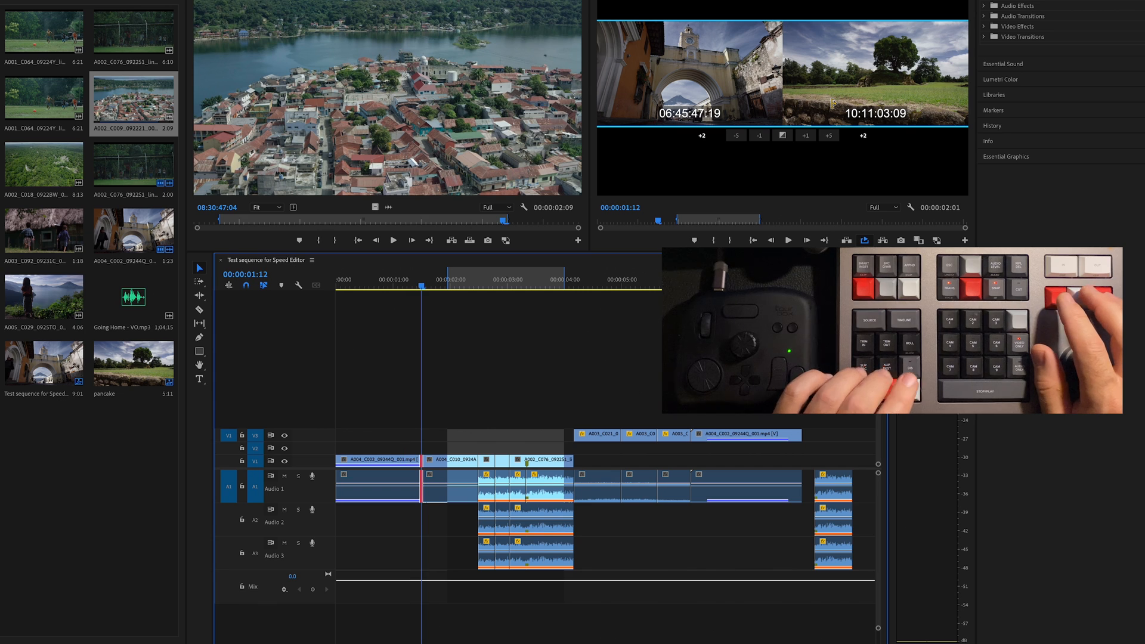
{"action": "key", "text": "alt+Left"}
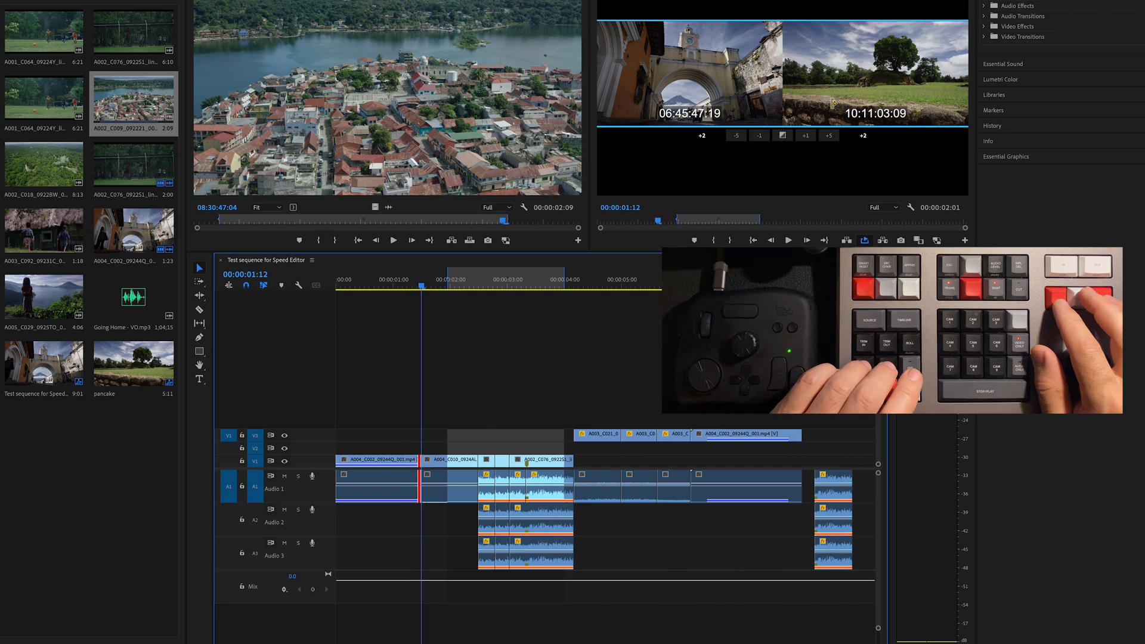
{"action": "key", "text": "alt+Left"}
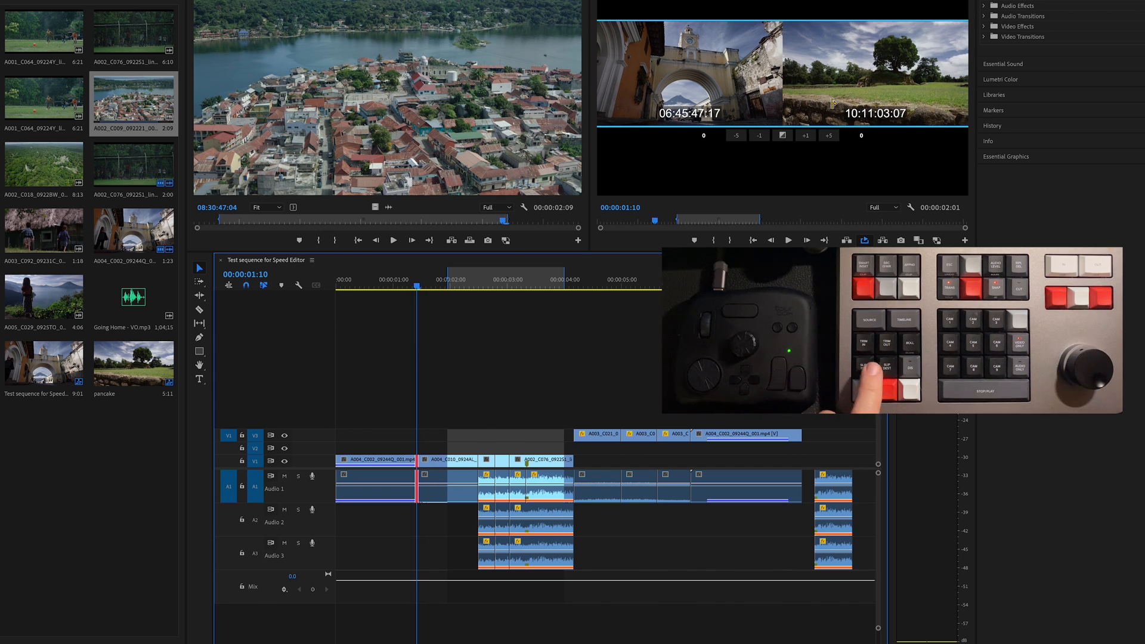
- Nudge the same edit later and earlier by a few frames, and roll it five frames earlier and back to 00:00:01:10
{"action": "key", "text": "alt+Right"}
{"action": "key", "text": "alt+Right"}
{"action": "key", "text": "alt+Right"}
{"action": "key", "text": "alt+Right"}
{"action": "key", "text": "alt+Left"}
{"action": "key", "text": "alt+Left"}
{"action": "key", "text": "alt+Left"}
{"action": "key", "text": "alt+Left"}
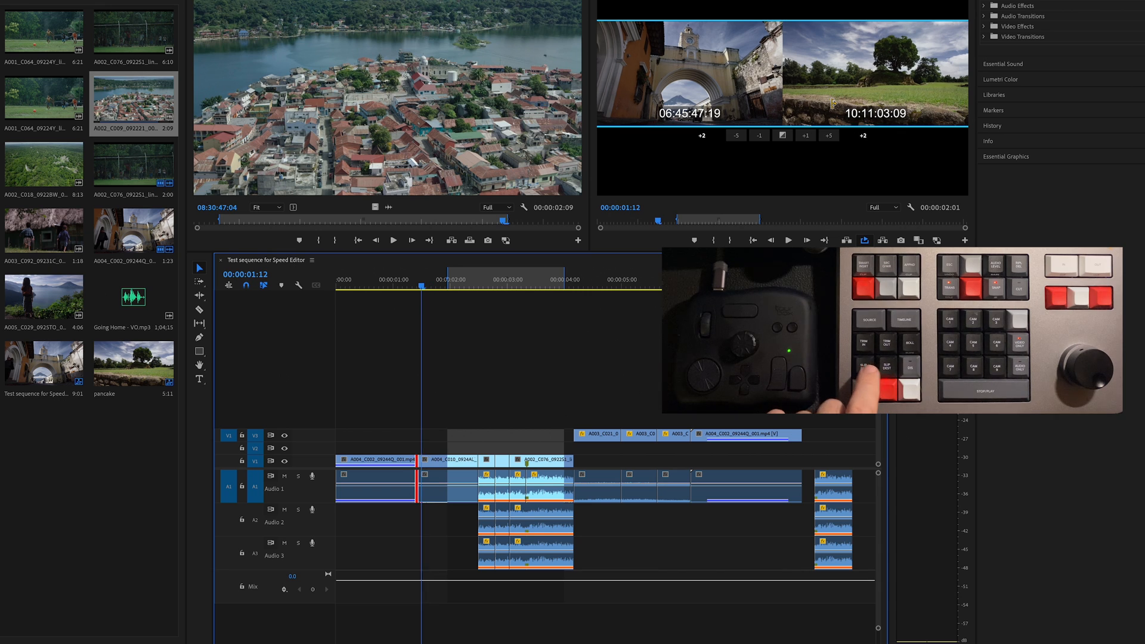
{"action": "key", "text": "alt+shift+Left"}
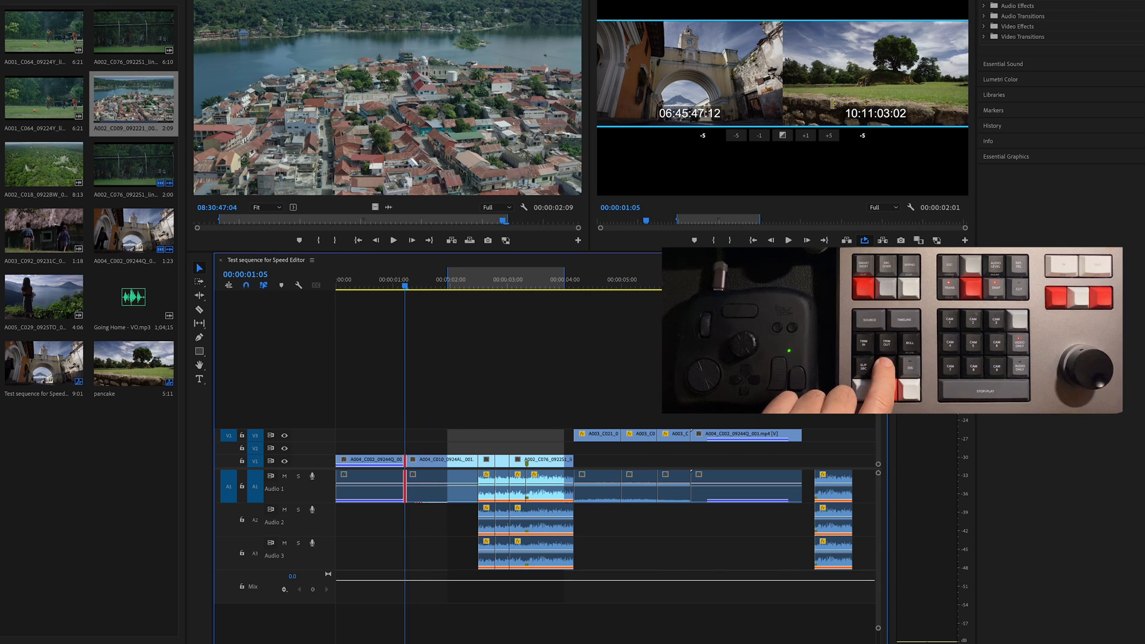
{"action": "key", "text": "alt+shift+Right"}
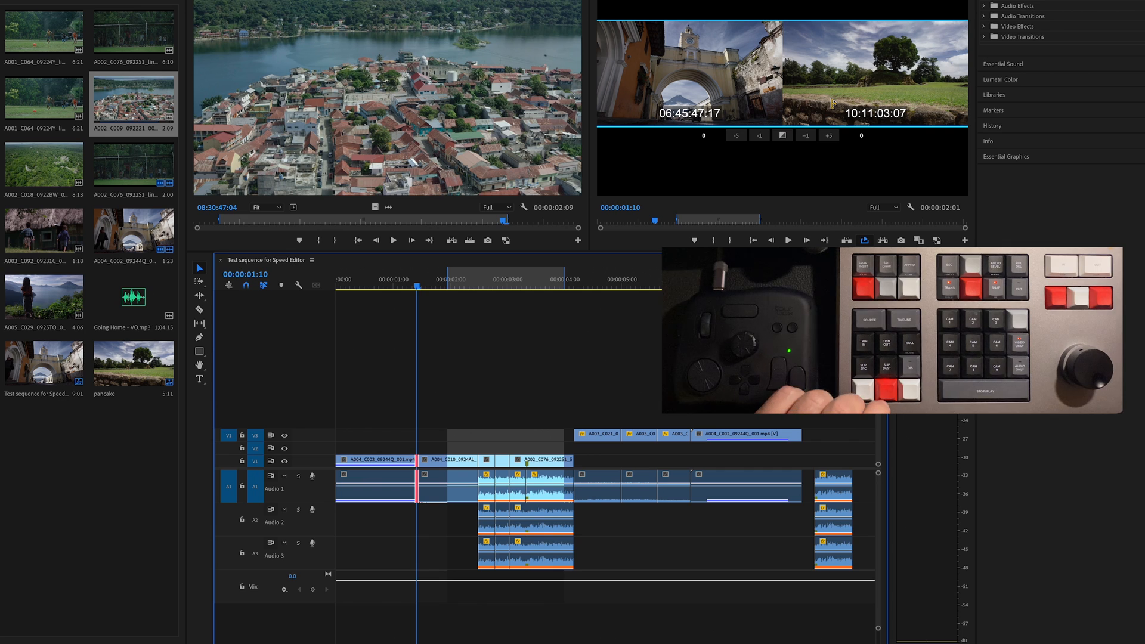
- Cycle the trim type at the edit between the first two clips, ending on a ripple trim of the outgoing clip
{"action": "key", "text": "ctrl+t"}
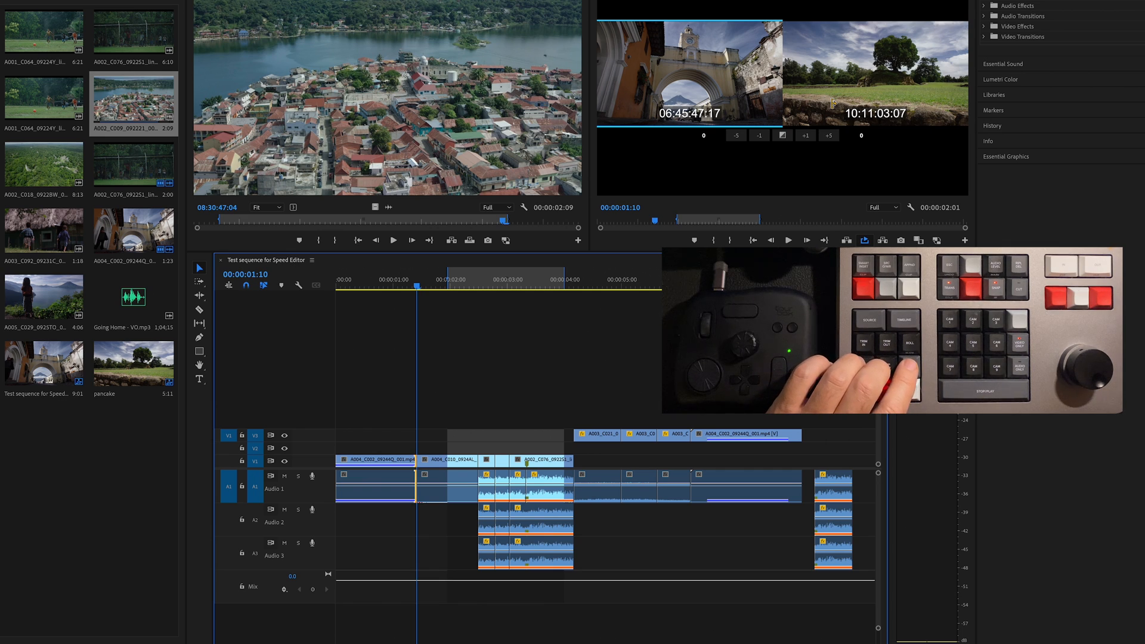
{"action": "key", "text": "ctrl+t"}
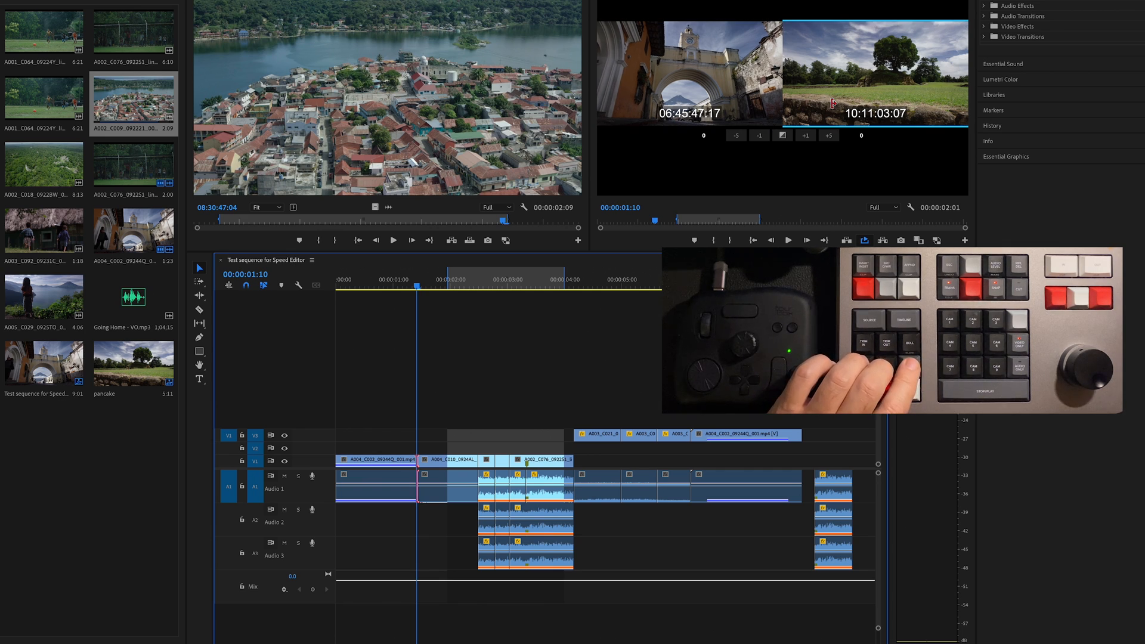
{"action": "key", "text": "ctrl+t"}
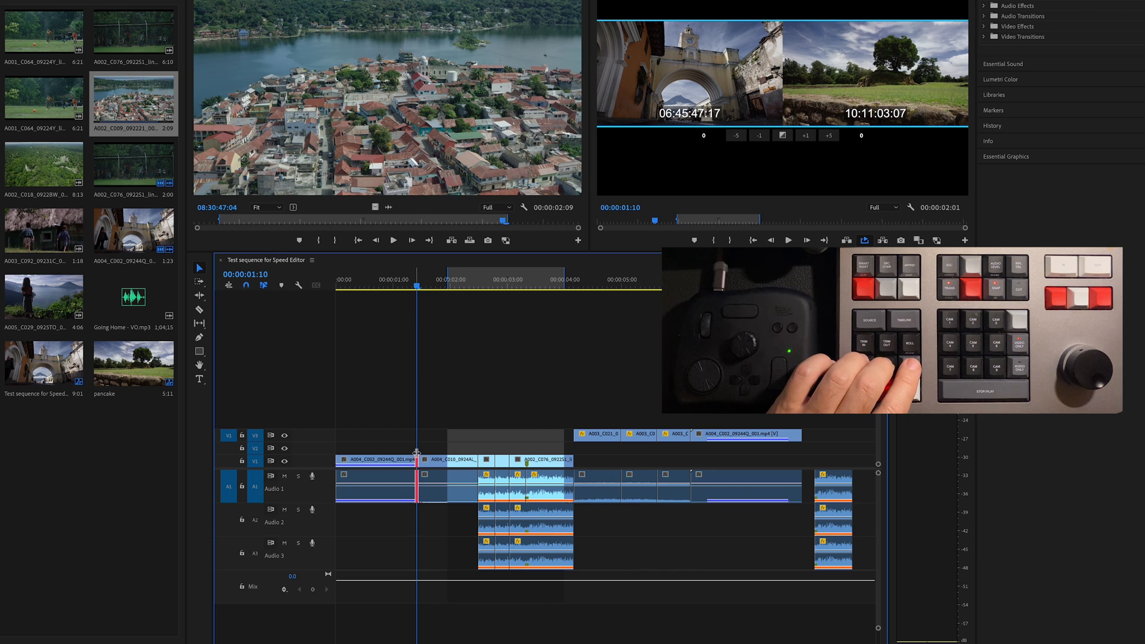
{"action": "key", "text": "ctrl+t"}
{"action": "key", "text": "ctrl+t"}
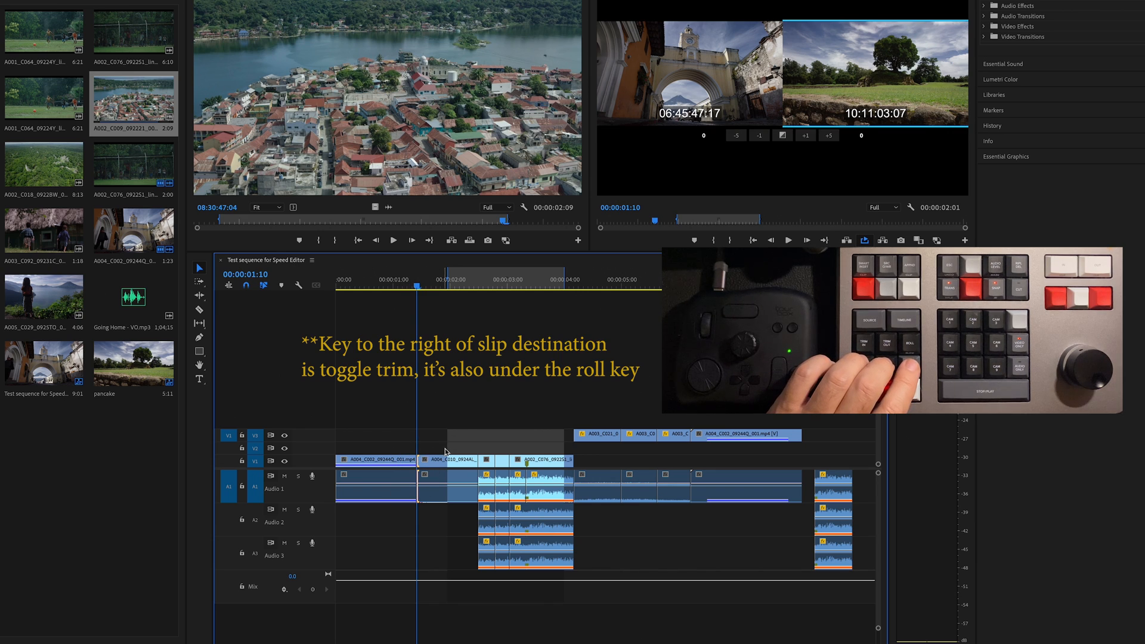
{"action": "key", "text": "ctrl+t"}
{"action": "key", "text": "ctrl+t"}
{"action": "key", "text": "ctrl+t"}
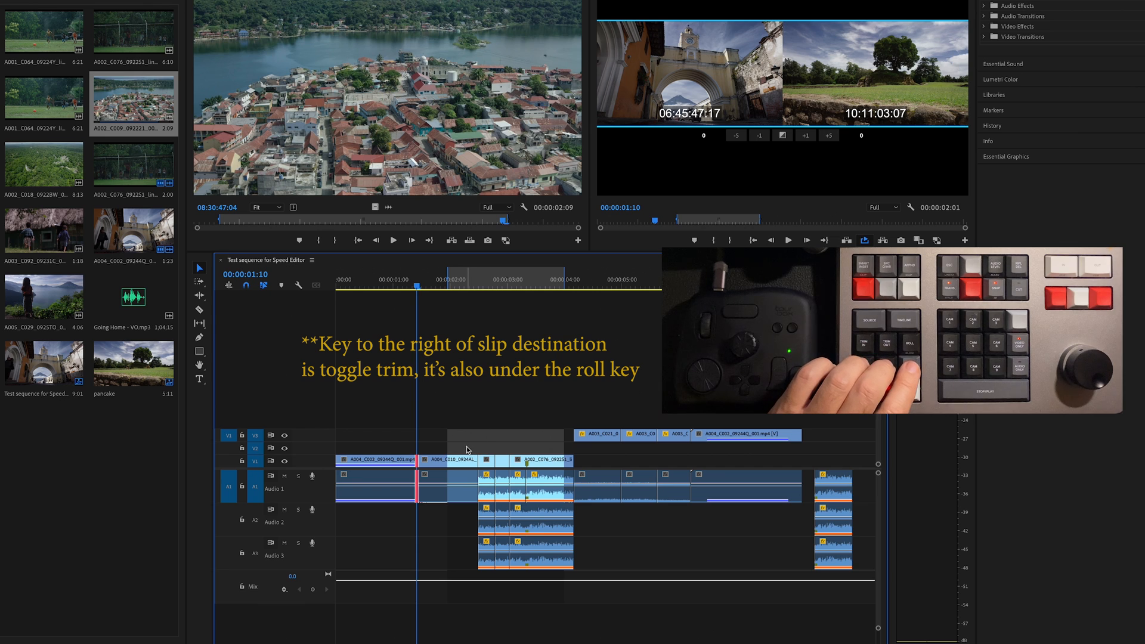
{"action": "key", "text": "ctrl+t"}
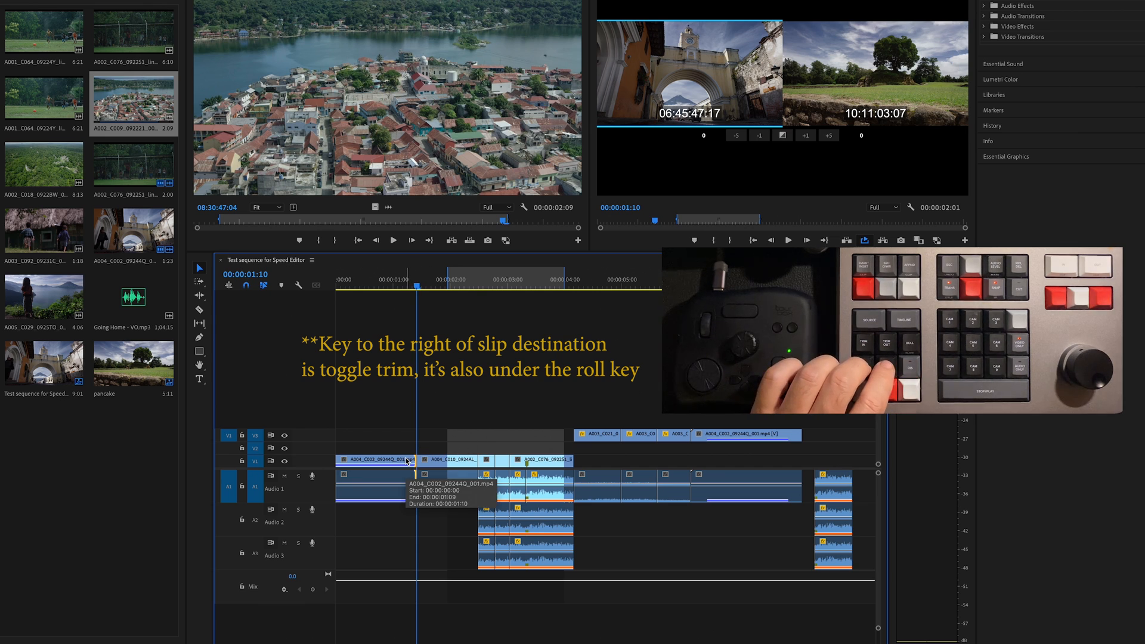
- Ripple trim the end of the first clip eight frames later, one frame at a time, and play it back
{"action": "key", "text": "alt+Right"}
{"action": "key", "text": "alt+Right"}
{"action": "key", "text": "alt+Right"}
{"action": "key", "text": "alt+Right"}
{"action": "key", "text": "alt+Right"}
{"action": "key", "text": "alt+Right"}
{"action": "key", "text": "alt+Right"}
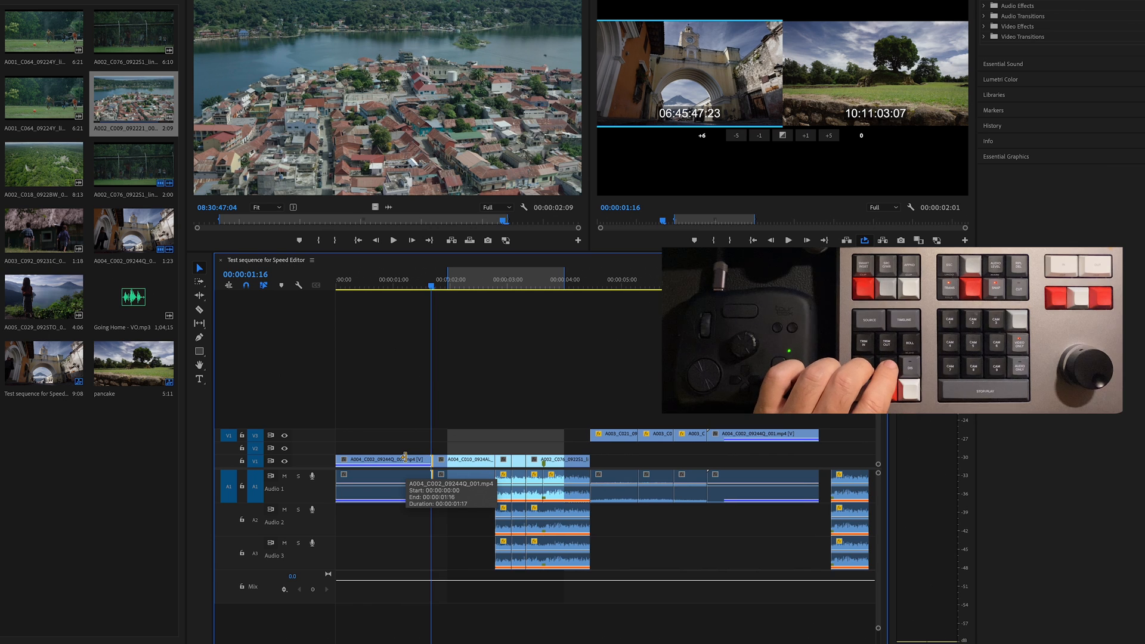
{"action": "key", "text": "alt+Right"}
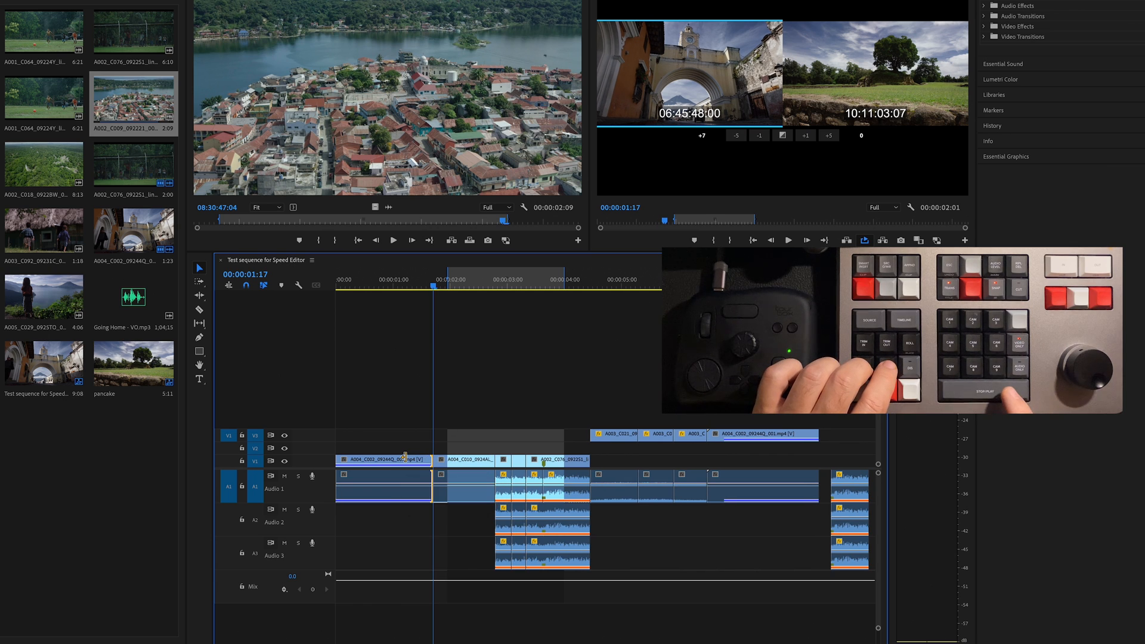
{"action": "key", "text": "space"}
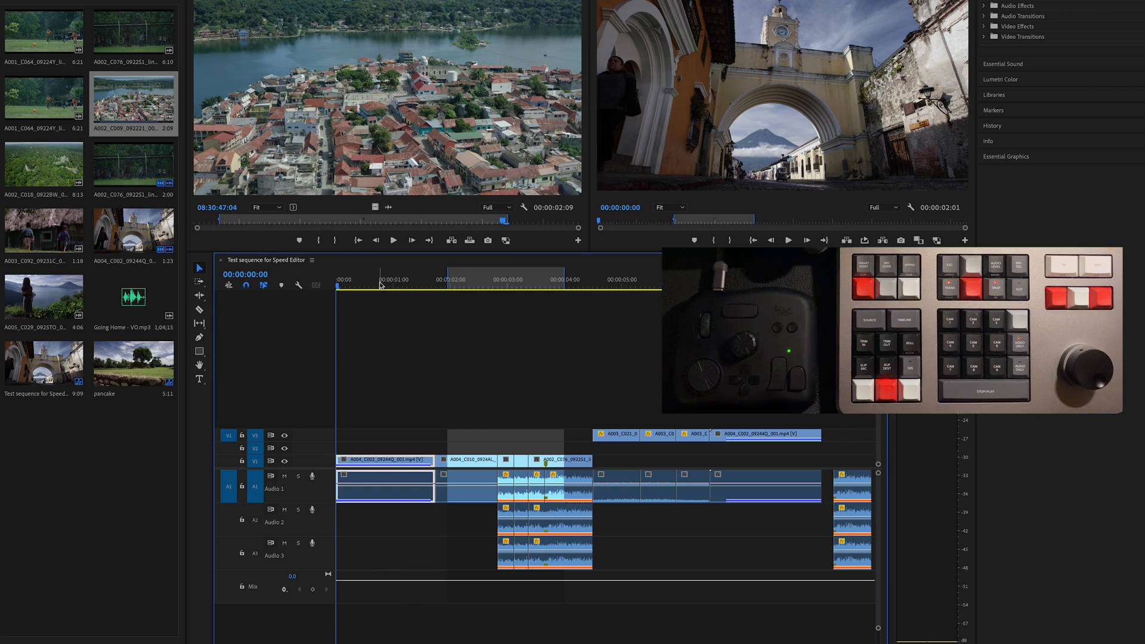
- Park the playhead at 00:00:02:14 and clear the sequence's In and Out points
{"action": "left_click_drag", "start_coordinate": [380, 284], "coordinate": [485, 287]}
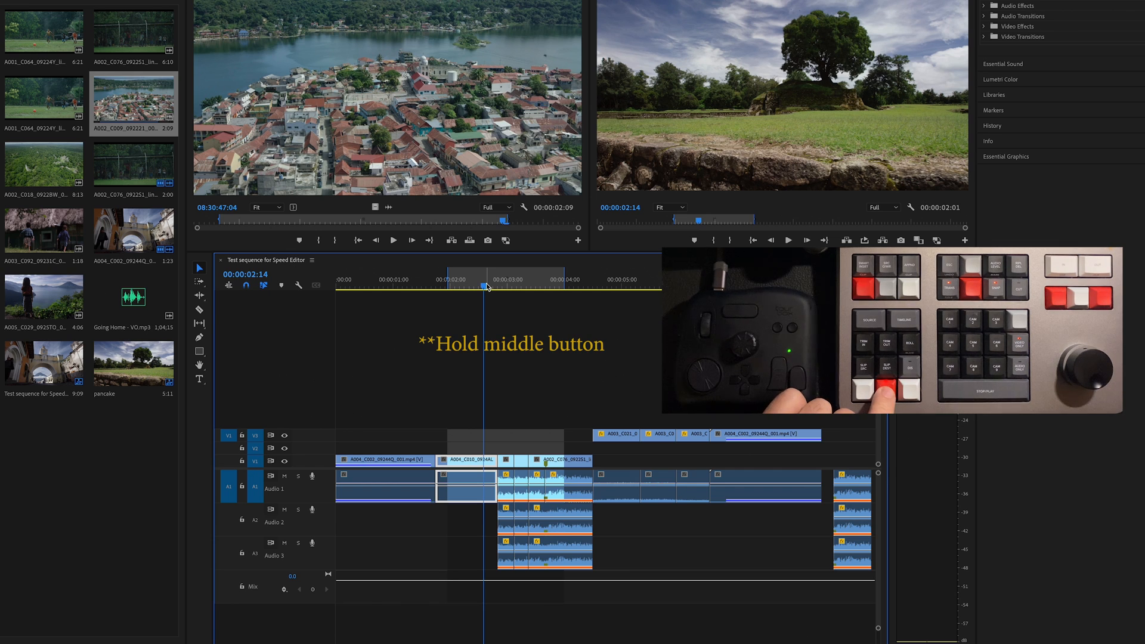
{"action": "key", "text": "ctrl+shift+x"}
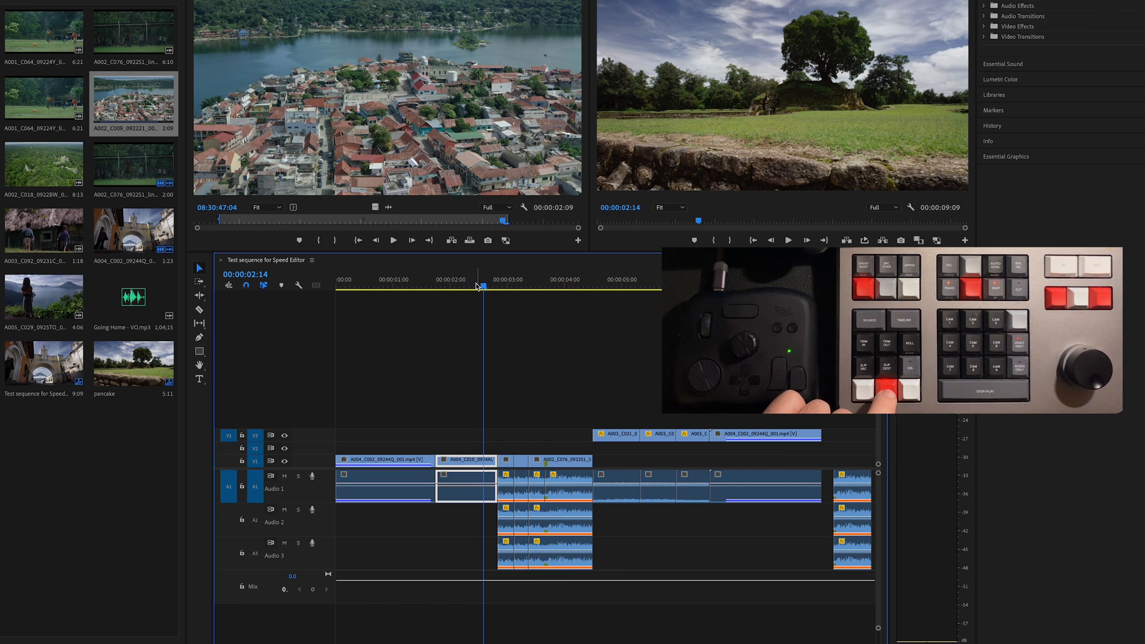
- Twice open the edit between the second and third clips for a rolling trim, parking the playhead back inside the second clip each time
{"action": "left_click_drag", "start_coordinate": [488, 287], "coordinate": [471, 288]}
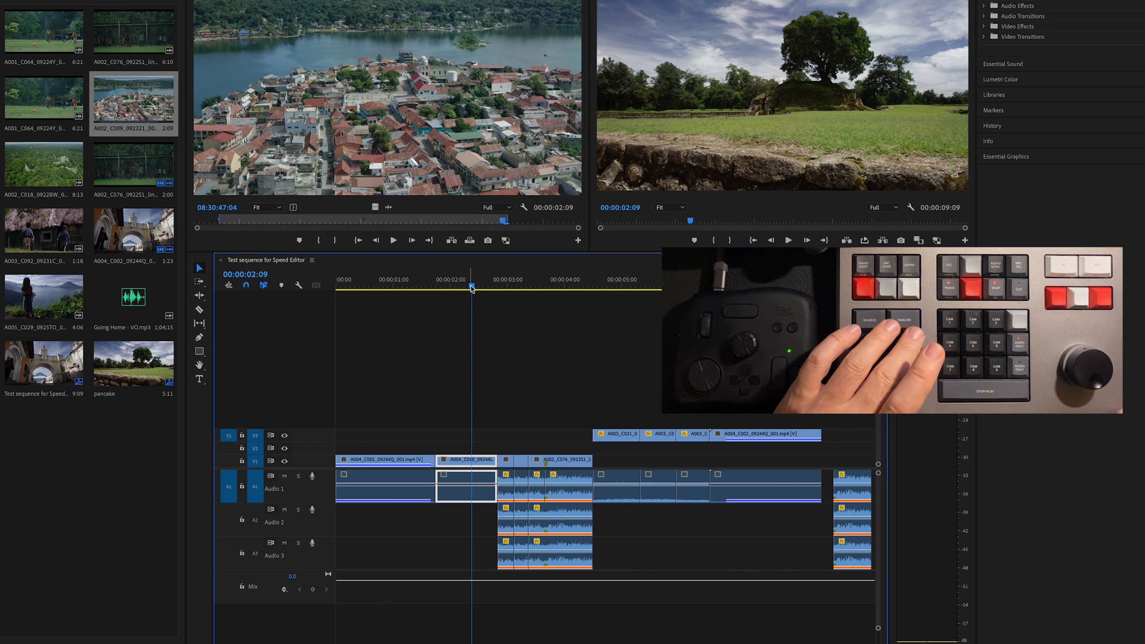
{"action": "key", "text": "shift+t"}
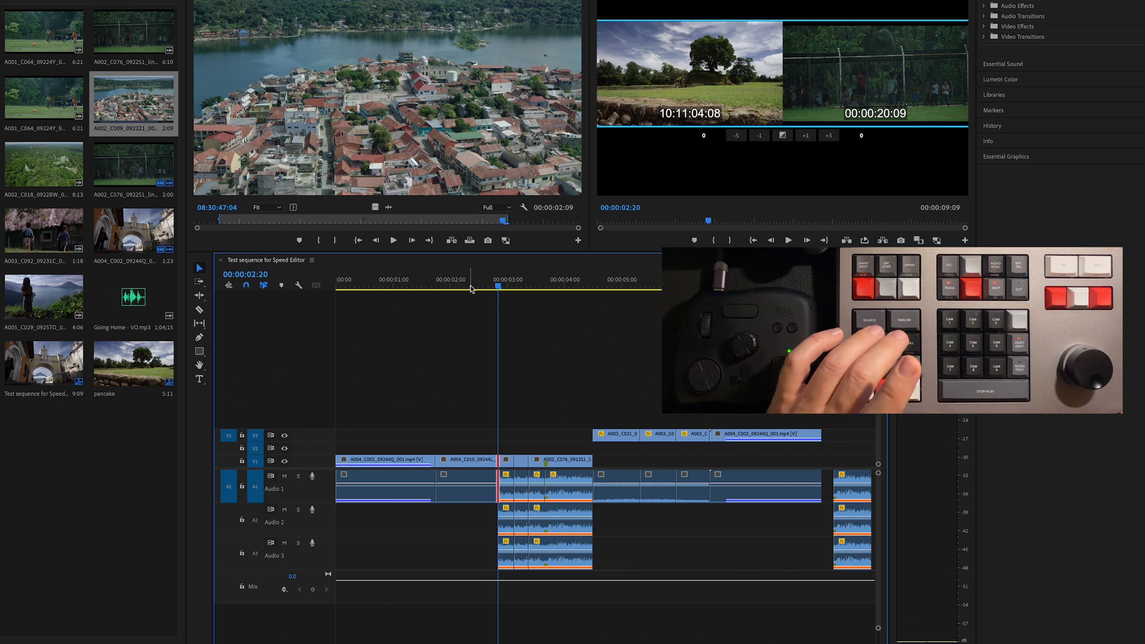
{"action": "left_click", "coordinate": [470, 288]}
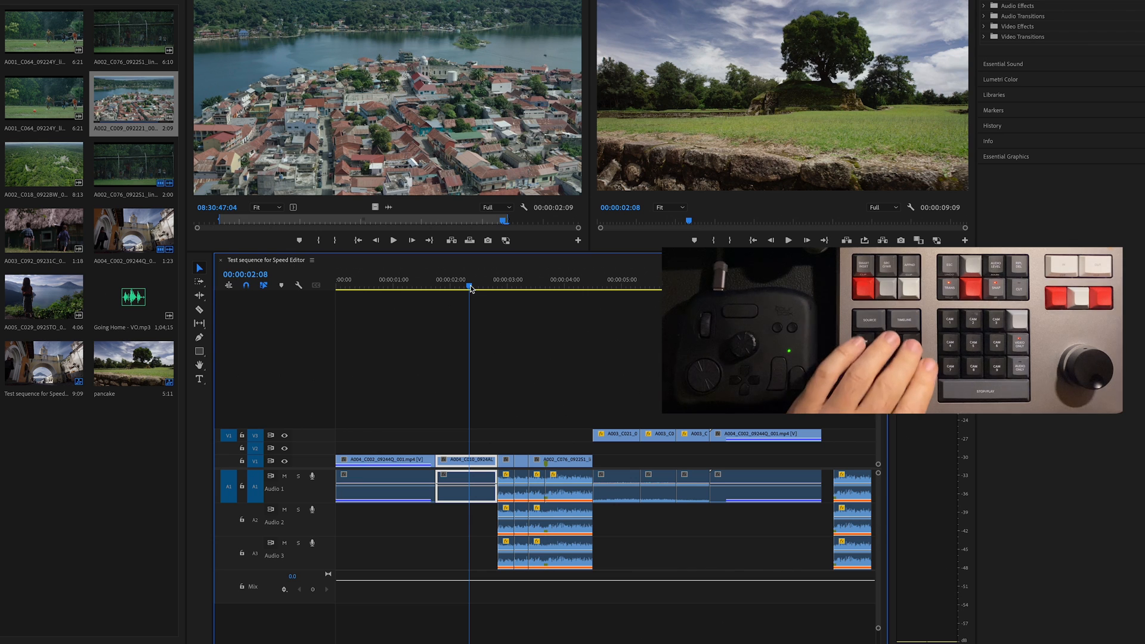
{"action": "key", "text": "shift+t"}
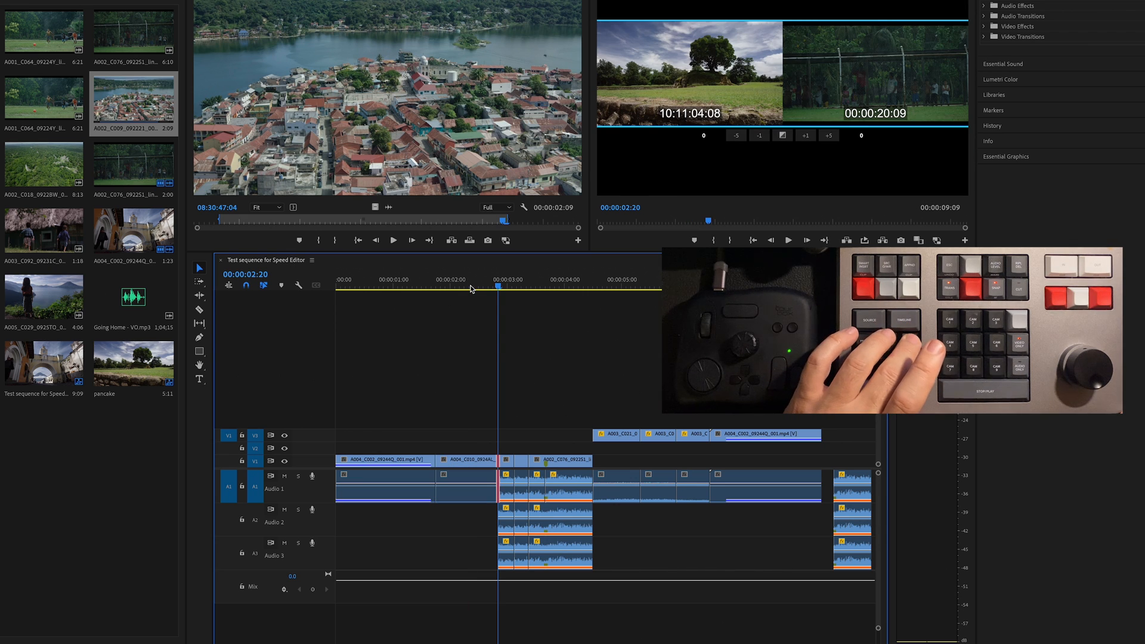
{"action": "left_click", "coordinate": [471, 287]}
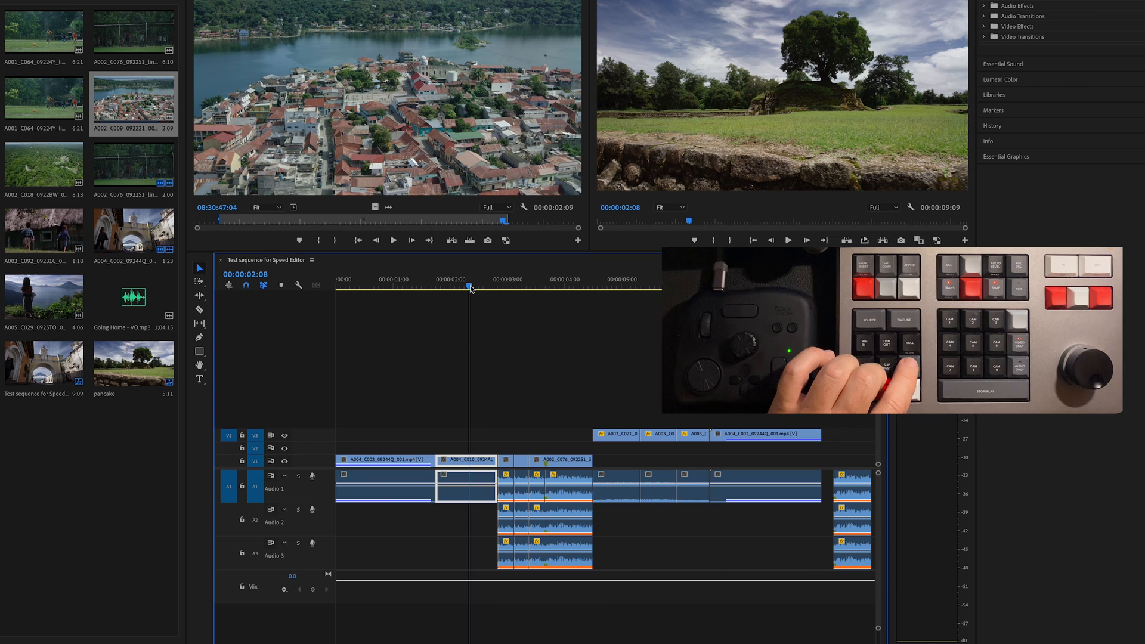
- Open the edit at 00:00:02:20 again and switch its trim from both sides to the incoming clip only
{"action": "key", "text": "shift+t"}
{"action": "key", "text": "ctrl+shift+t"}
{"action": "key", "text": "ctrl+shift+t"}
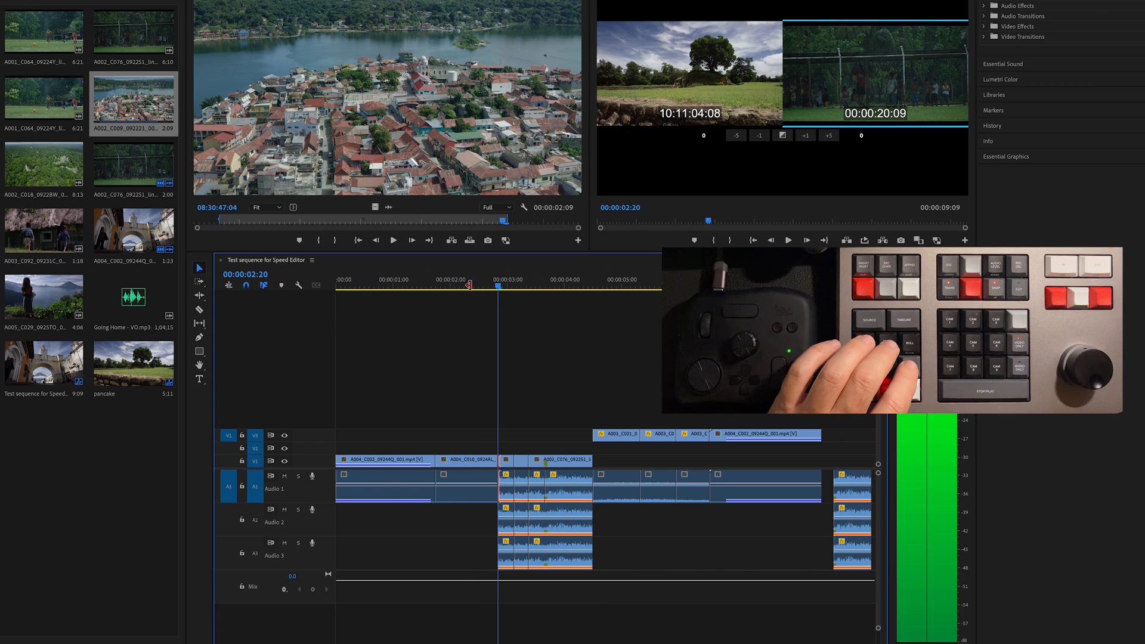
- Park the playhead at 00:00:02:08, disable the second clip and enable it again
{"action": "left_click", "coordinate": [469, 285]}
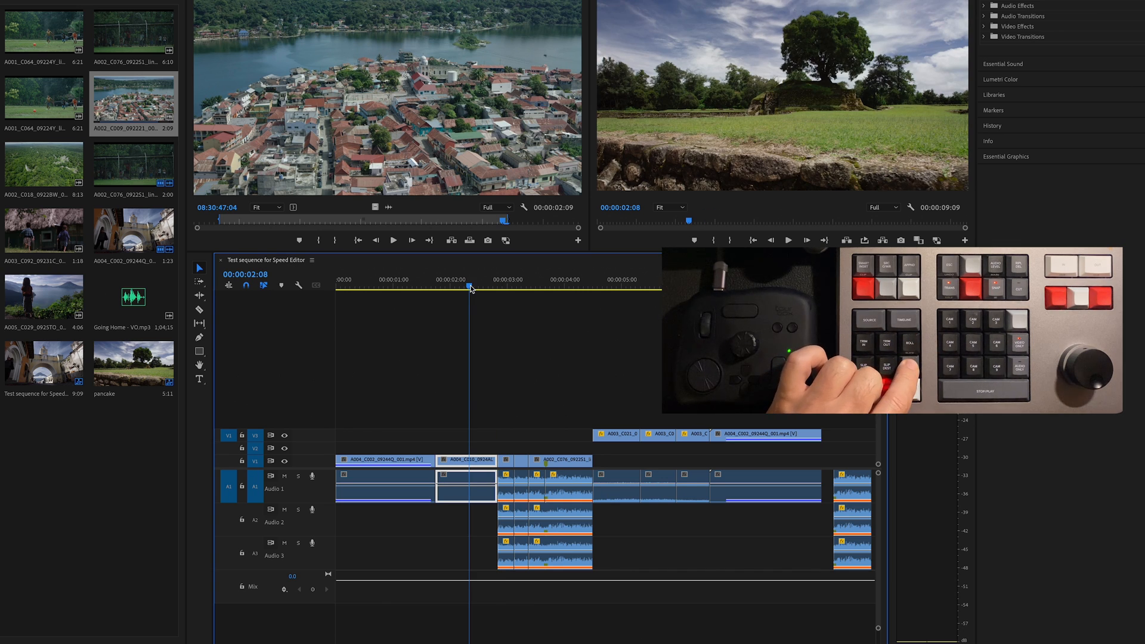
{"action": "key", "text": "shift+super+e"}
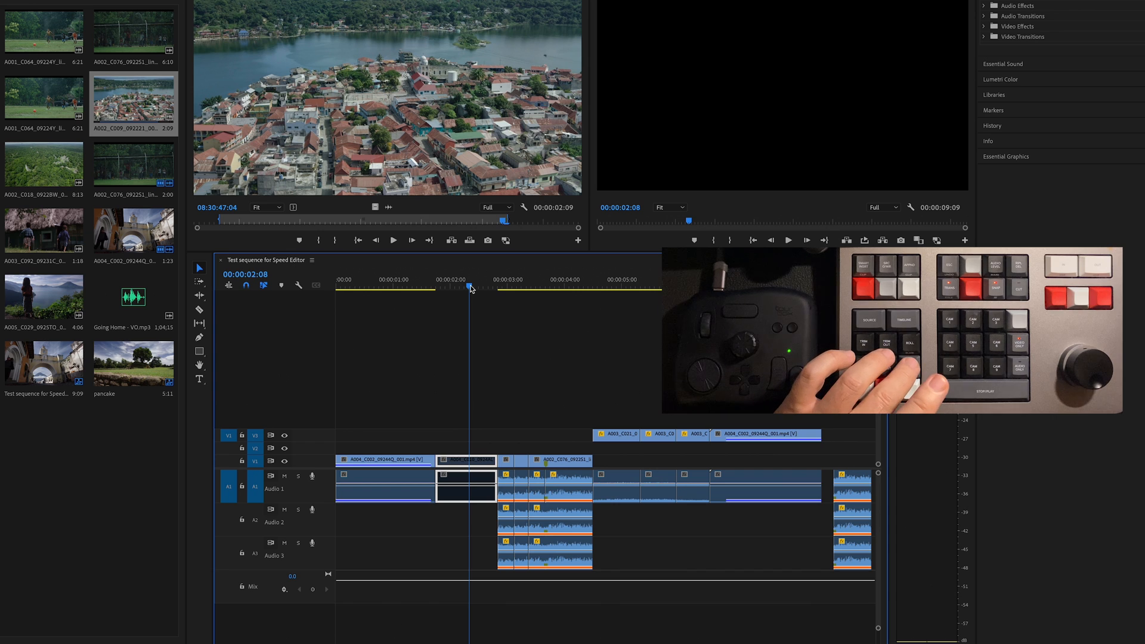
{"action": "key", "text": "shift+super+e"}
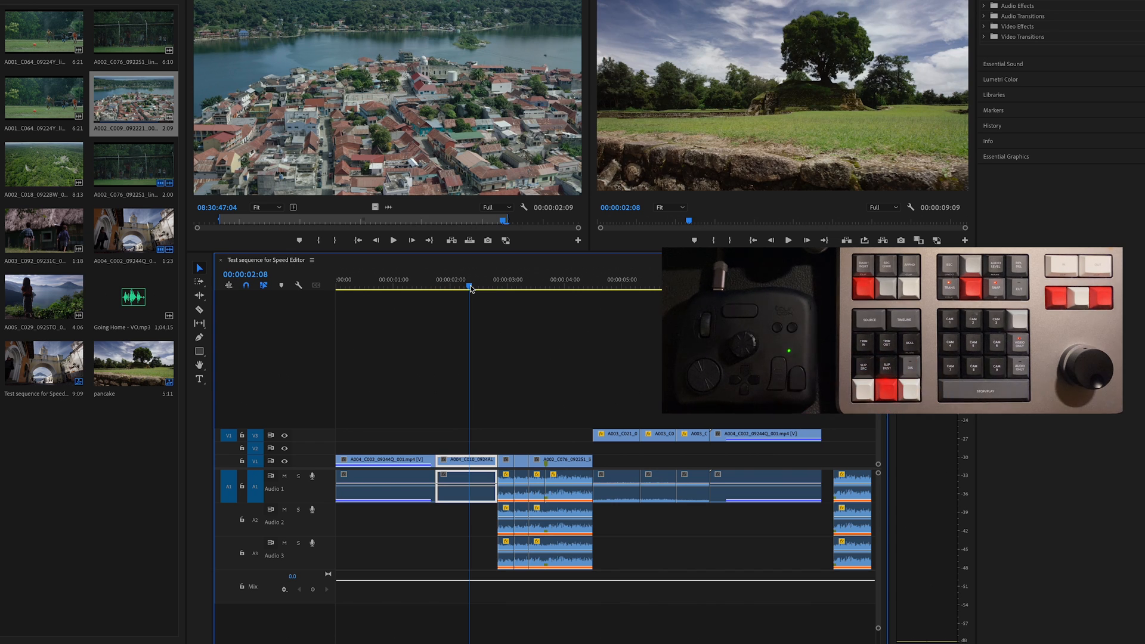
- Load the A002_C018 aerial clip as the source and replace the second timeline clip with it, with the playhead parked at 00:00:02:02
{"action": "left_click_drag", "start_coordinate": [470, 287], "coordinate": [338, 296]}
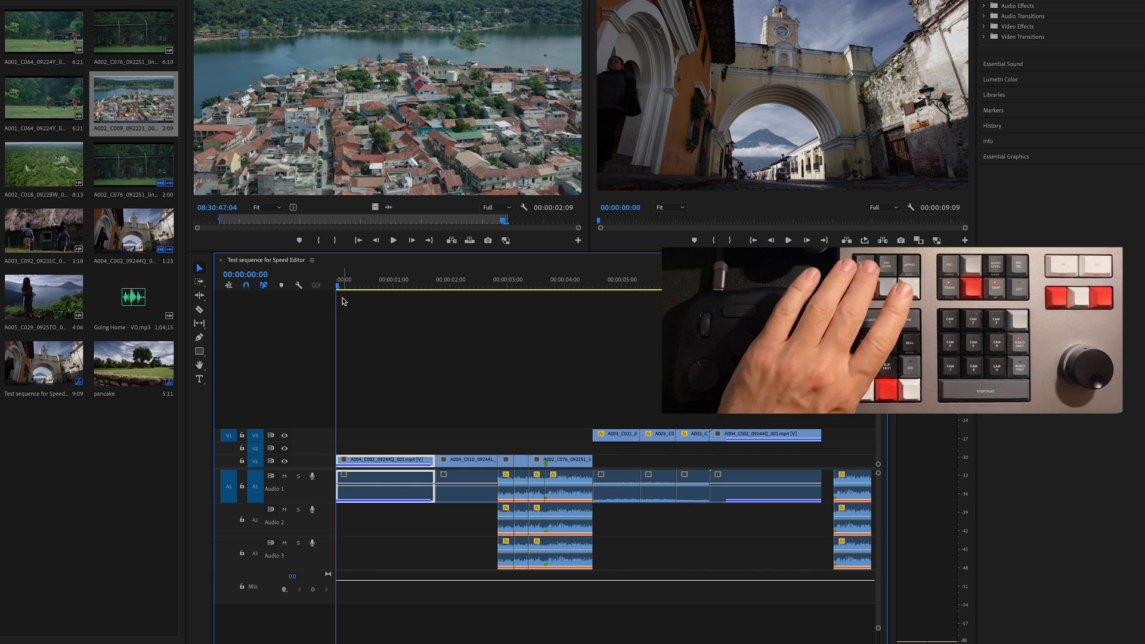
{"action": "left_click", "coordinate": [408, 285]}
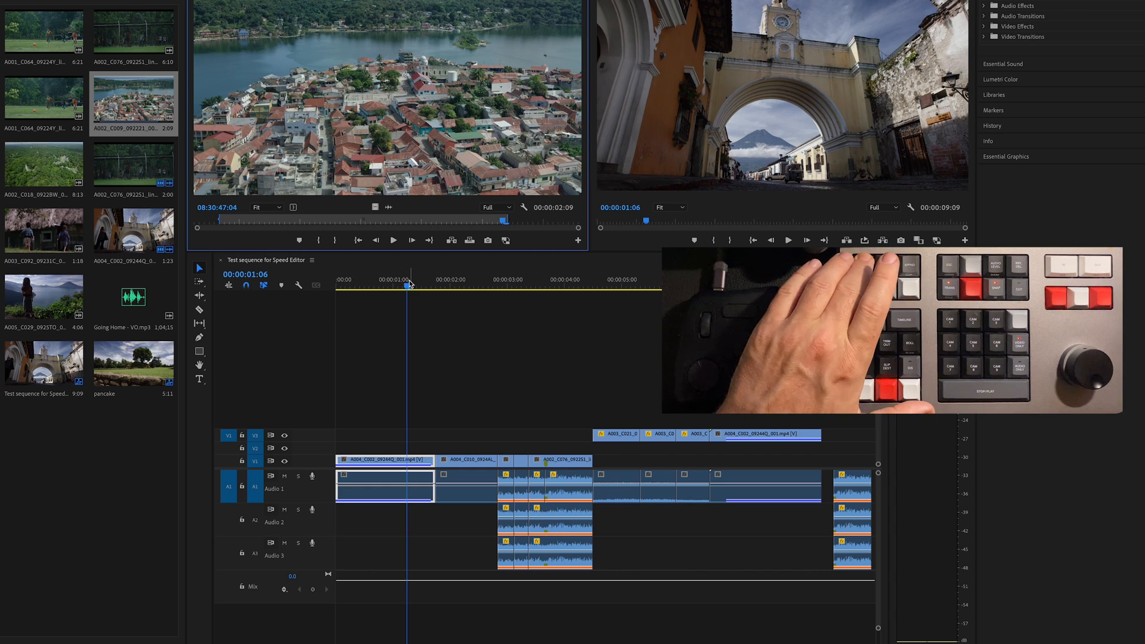
{"action": "key", "text": "shift+3"}
{"action": "left_click", "coordinate": [464, 287]}
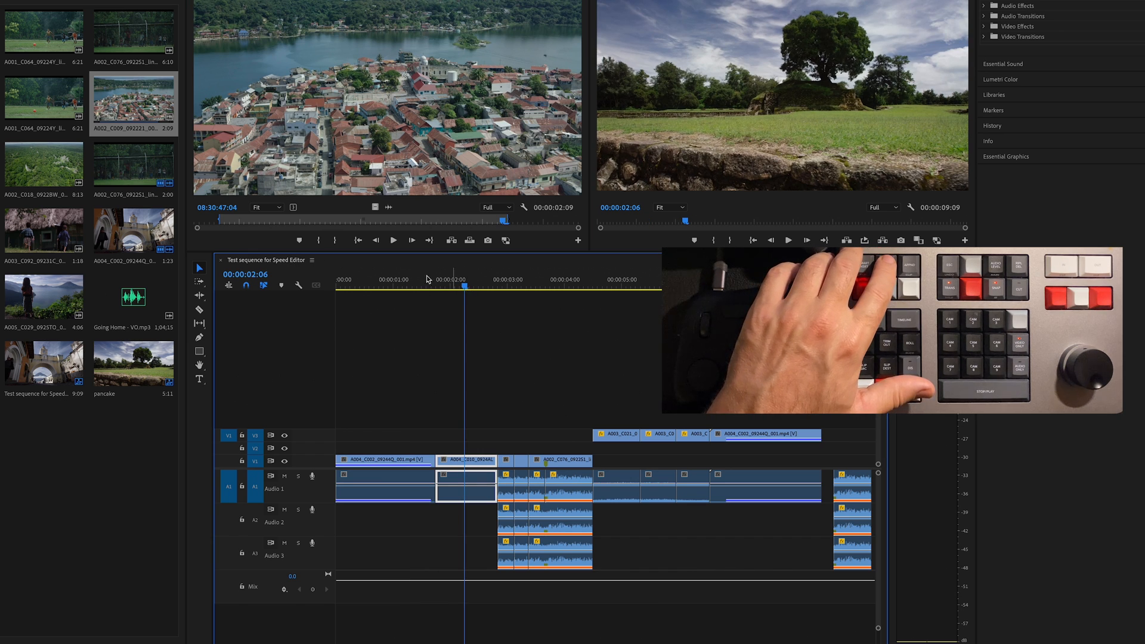
{"action": "left_click", "coordinate": [58, 176]}
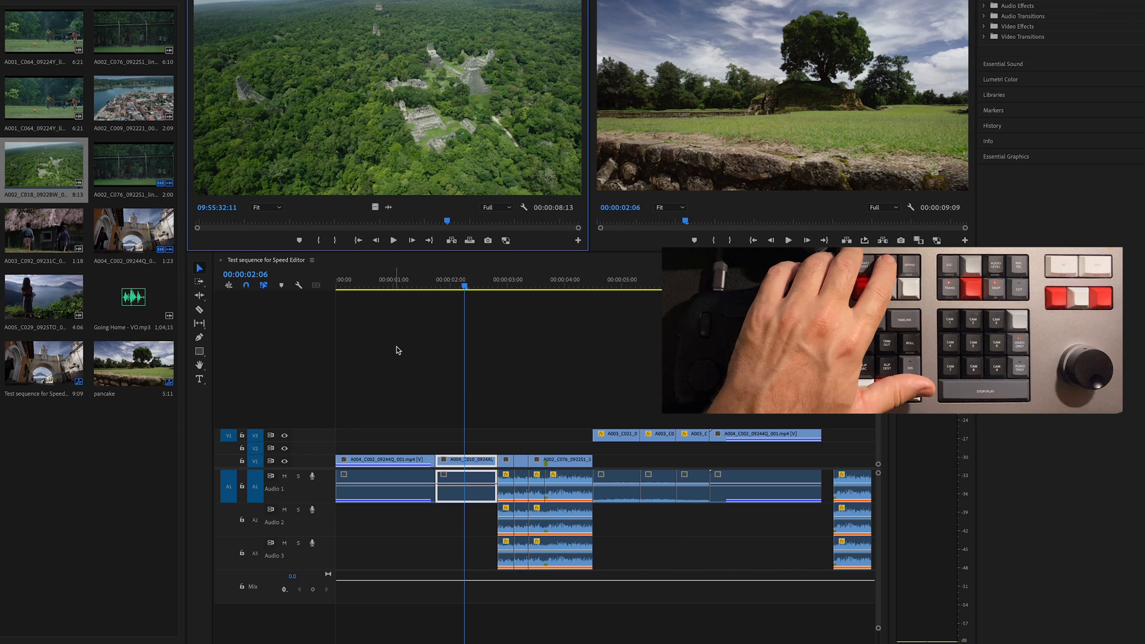
{"action": "mouse_move", "coordinate": [458, 291]}
{"action": "left_mouse_down"}
{"action": "mouse_move", "coordinate": [409, 289]}
{"action": "mouse_move", "coordinate": [478, 289]}
{"action": "mouse_move", "coordinate": [457, 292]}
{"action": "left_mouse_up"}
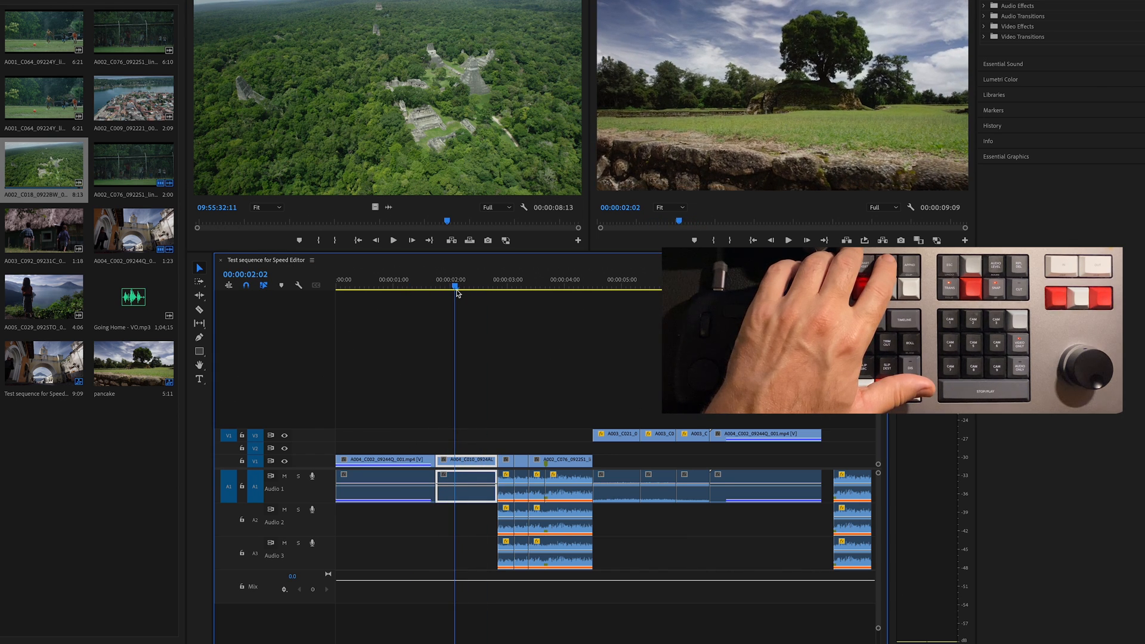
{"action": "key", "text": "F11"}
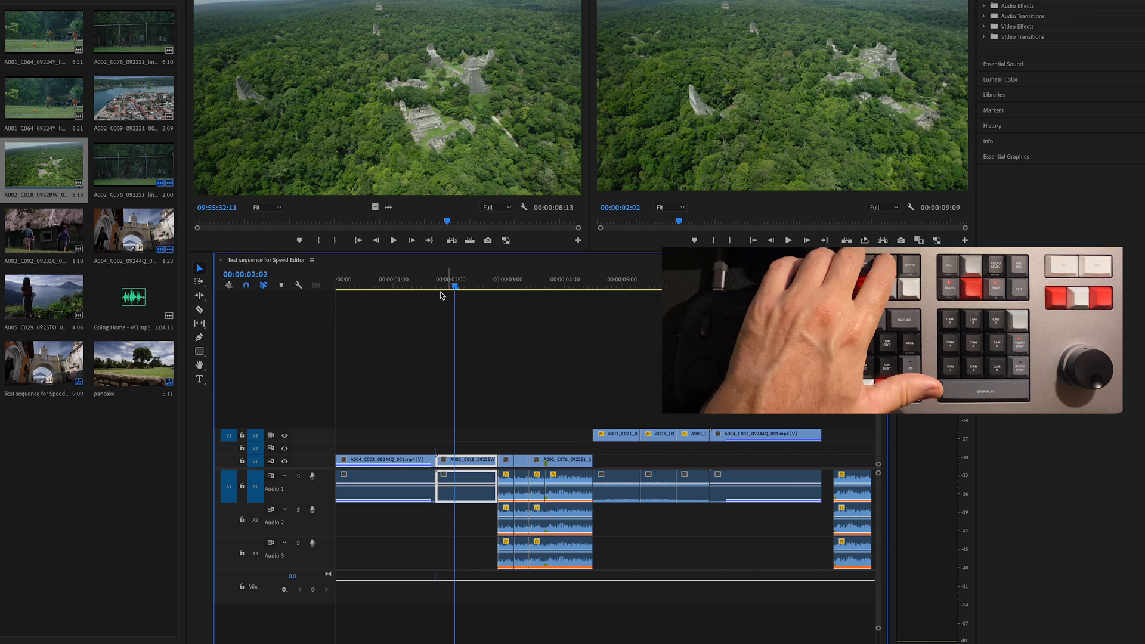
{"action": "mouse_move", "coordinate": [442, 295]}
{"action": "left_mouse_down"}
{"action": "mouse_move", "coordinate": [423, 298]}
{"action": "mouse_move", "coordinate": [512, 298]}
{"action": "mouse_move", "coordinate": [427, 300]}
{"action": "mouse_move", "coordinate": [460, 299]}
{"action": "left_mouse_up"}
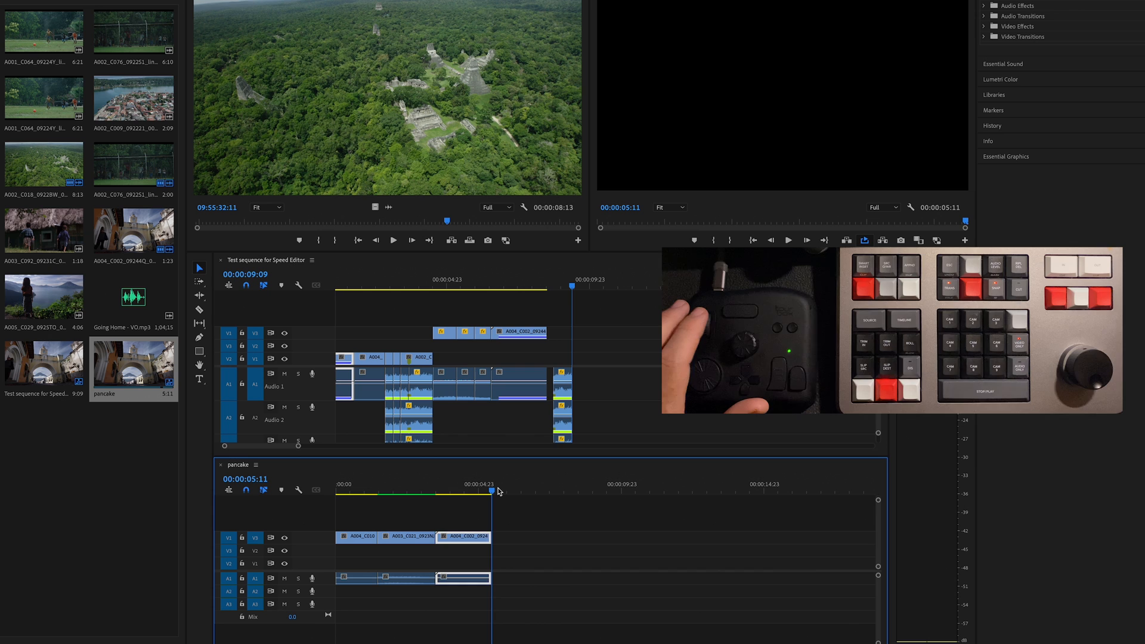
- Zoom into the pancake sequence and jog the playhead back from its end to 00:00:02:23 in five-frame jumps
{"action": "key", "text": "="}
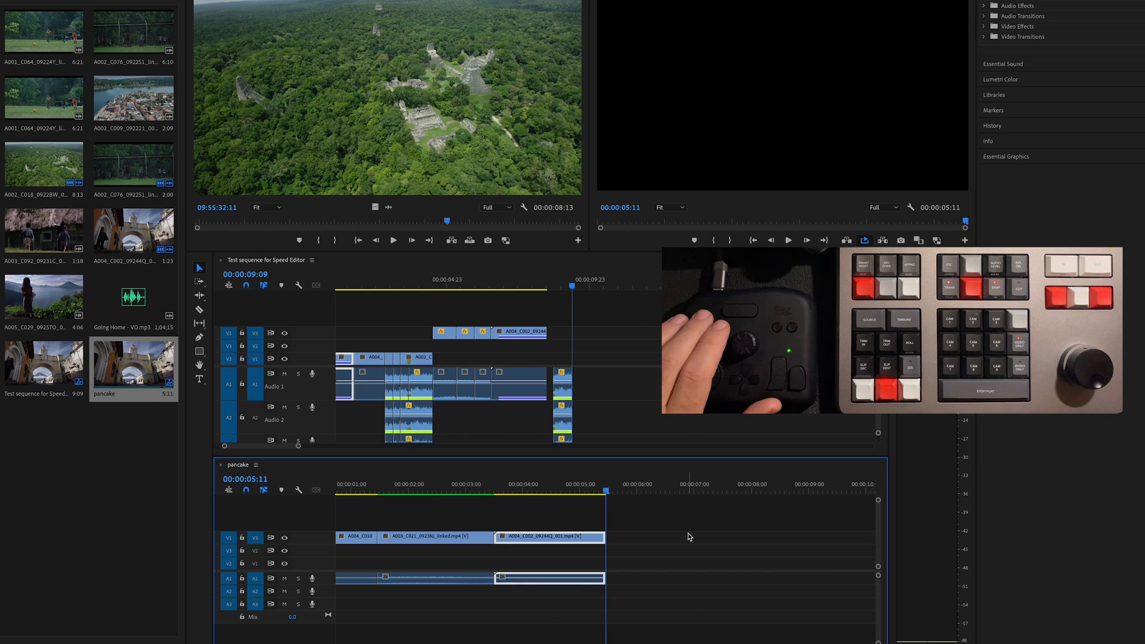
{"action": "key", "text": "="}
{"action": "key", "text": "minus"}
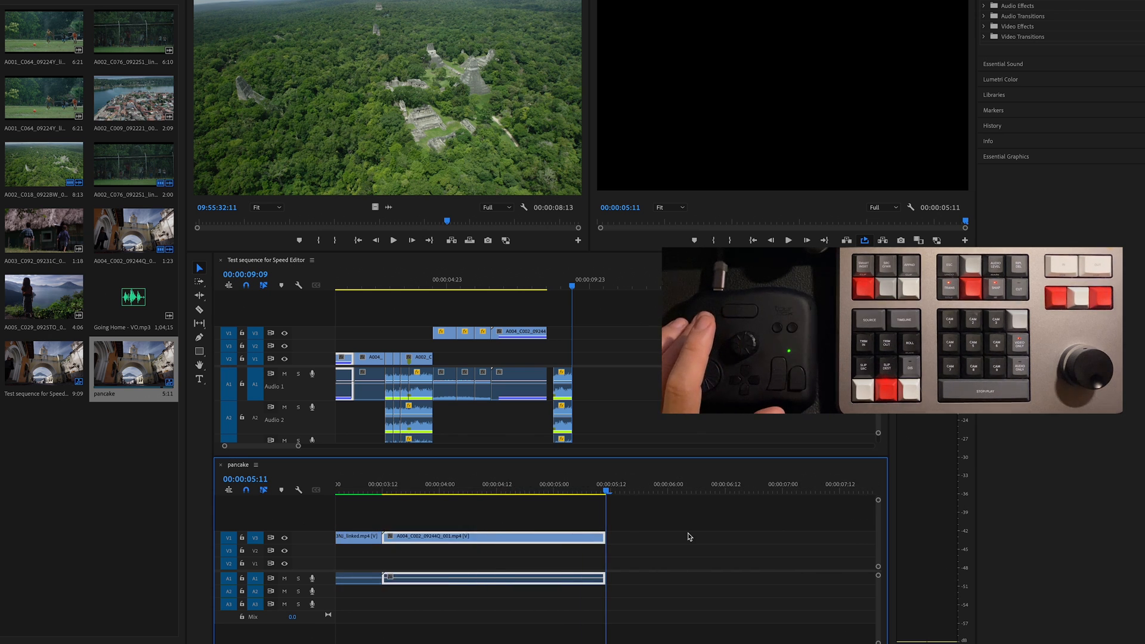
{"action": "key", "text": "shift+Left"}
{"action": "key", "text": "shift+Left"}
{"action": "key", "text": "shift+Left"}
{"action": "key", "text": "shift+Left"}
{"action": "key", "text": "shift+Left"}
{"action": "key", "text": "shift+Left"}
{"action": "key", "text": "shift+Left"}
{"action": "key", "text": "shift+Left"}
{"action": "key", "text": "shift+Left"}
{"action": "key", "text": "shift+Left"}
{"action": "key", "text": "shift+Left"}
{"action": "key", "text": "shift+Left"}
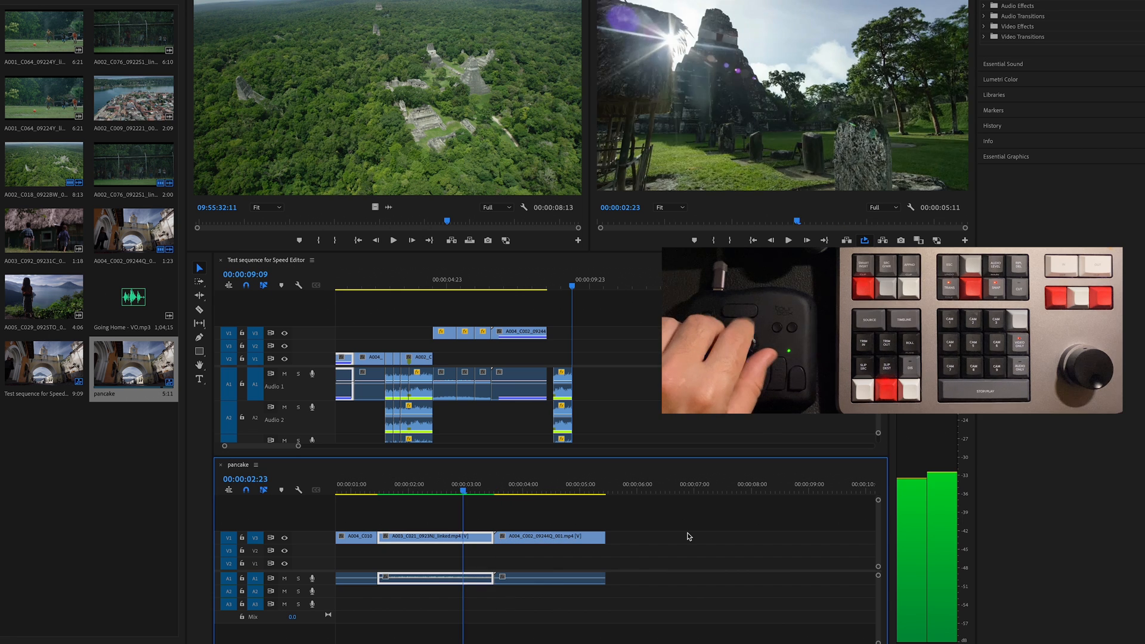
- Jog back and forth in five-frame jumps around the edit between the A003_C021 and A004_C002 clips, stopping at 00:00:03:06
{"action": "key", "text": "shift+Right"}
{"action": "key", "text": "shift+Right"}
{"action": "key", "text": "shift+Left"}
{"action": "key", "text": "shift+Left"}
{"action": "key", "text": "shift+Left"}
{"action": "key", "text": "shift+Right"}
{"action": "key", "text": "shift+Right"}
{"action": "key", "text": "shift+Right"}
{"action": "key", "text": "shift+Right"}
{"action": "key", "text": "shift+Right"}
{"action": "key", "text": "shift+Left"}
{"action": "key", "text": "shift+Left"}
{"action": "key", "text": "shift+Right"}
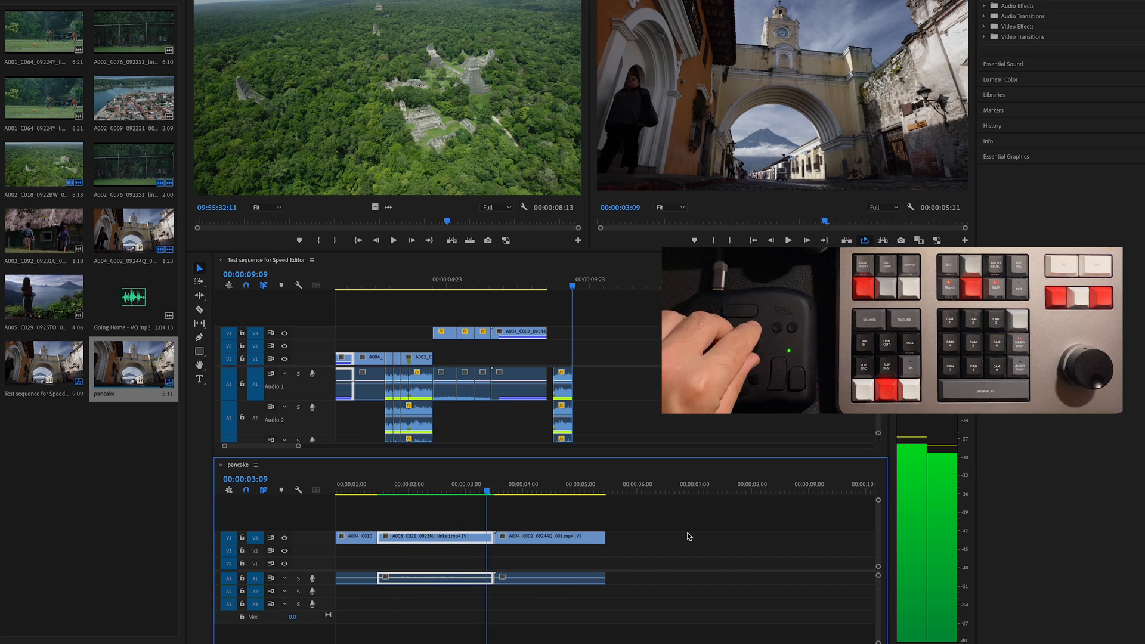
{"action": "key", "text": "shift+Left"}
{"action": "key", "text": "shift+Left"}
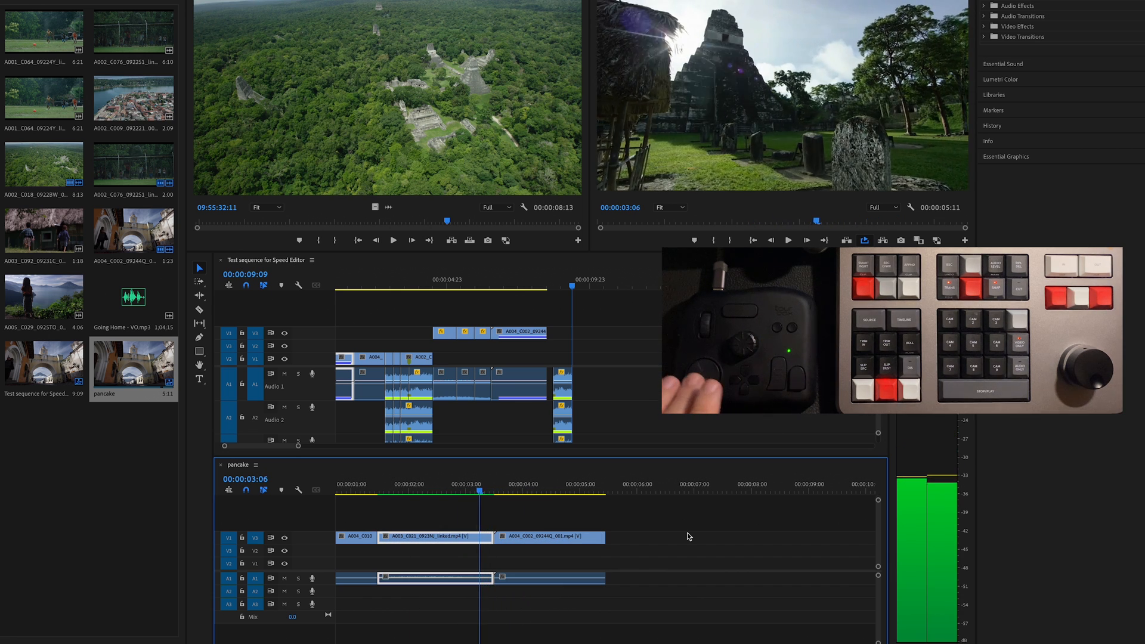
- Jog past the same edit into the A004_C002 clip, nudge by single frames and play on to 00:00:04:09
{"action": "key", "text": "shift+Right"}
{"action": "key", "text": "shift+Right"}
{"action": "key", "text": "Left"}
{"action": "key", "text": "Right"}
{"action": "key", "text": "Right"}
{"action": "key", "text": "Right"}
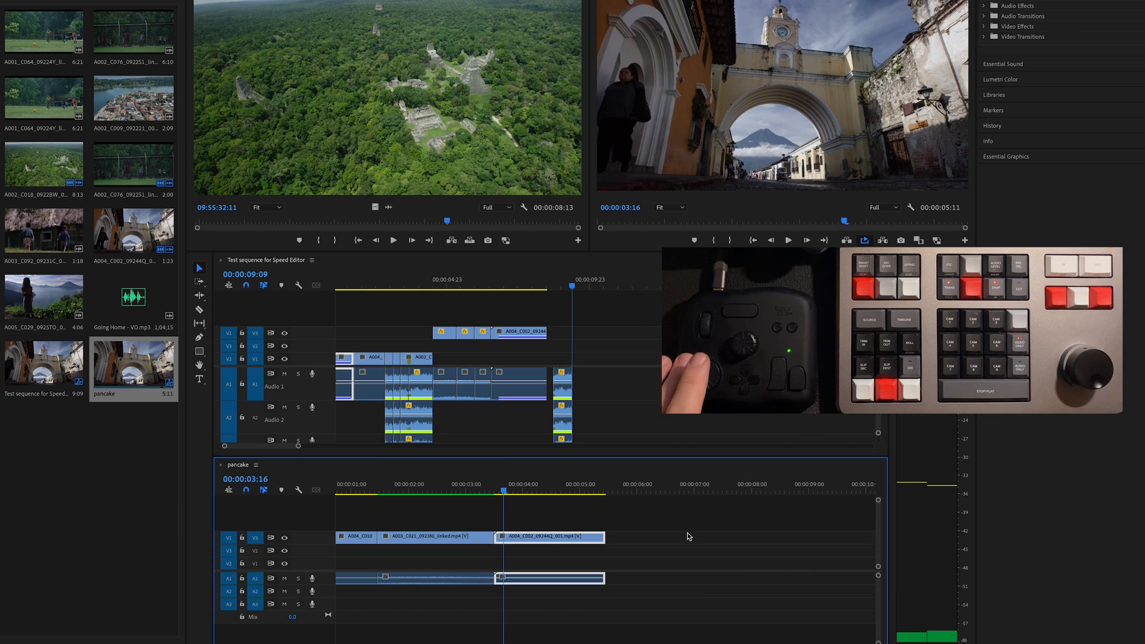
{"action": "key", "text": "Left"}
{"action": "key", "text": "Left"}
{"action": "key", "text": "Left"}
{"action": "key", "text": "space"}
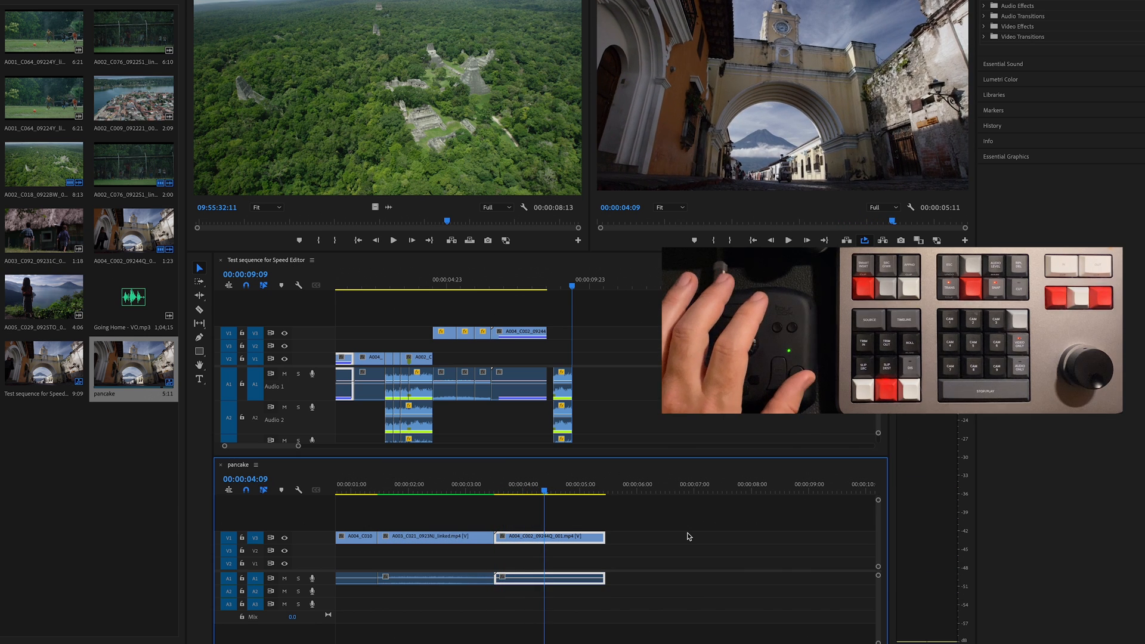
- Jog backward and forward from 00:00:04:09 in five-frame jumps, ending at 00:00:03:23 in the A004_C002 clip
{"action": "key", "text": "shift+Left"}
{"action": "key", "text": "shift+Left"}
{"action": "key", "text": "shift+Left"}
{"action": "key", "text": "shift+Left"}
{"action": "key", "text": "shift+Left"}
{"action": "key", "text": "shift+Left"}
{"action": "key", "text": "shift+Right"}
{"action": "key", "text": "shift+Right"}
{"action": "key", "text": "shift+Right"}
{"action": "key", "text": "shift+Right"}
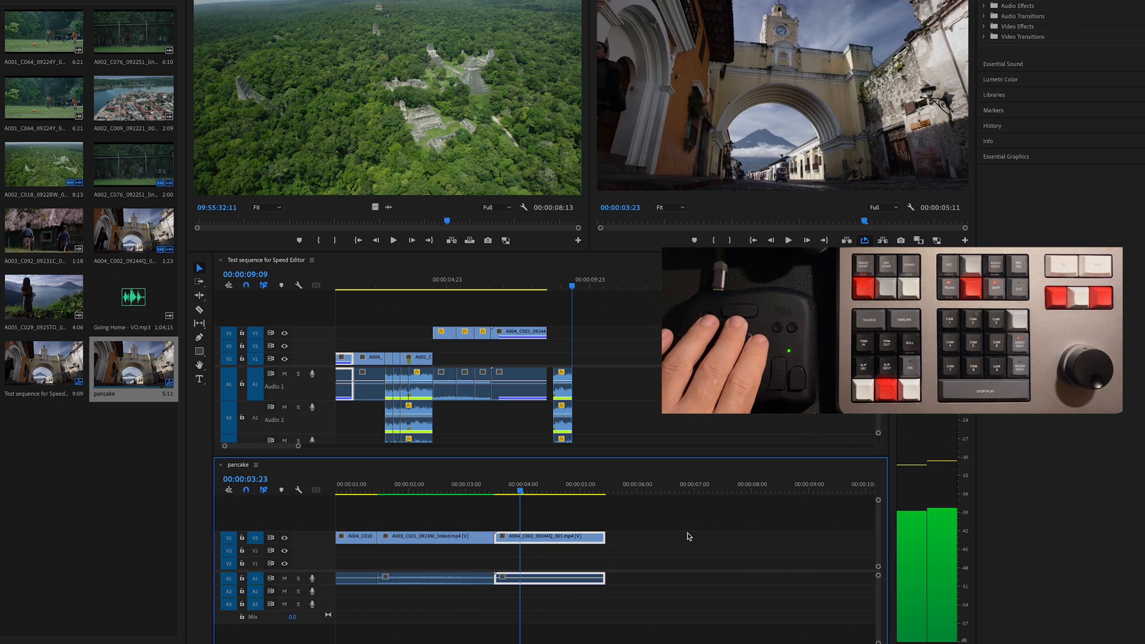
- Jog the pancake sequence back in five-frame jumps from 00:00:03:23 to 00:00:03:03 in the A003_C021 clip
{"action": "key", "text": "shift+Left"}
{"action": "key", "text": "shift+Left"}
{"action": "key", "text": "shift+Left"}
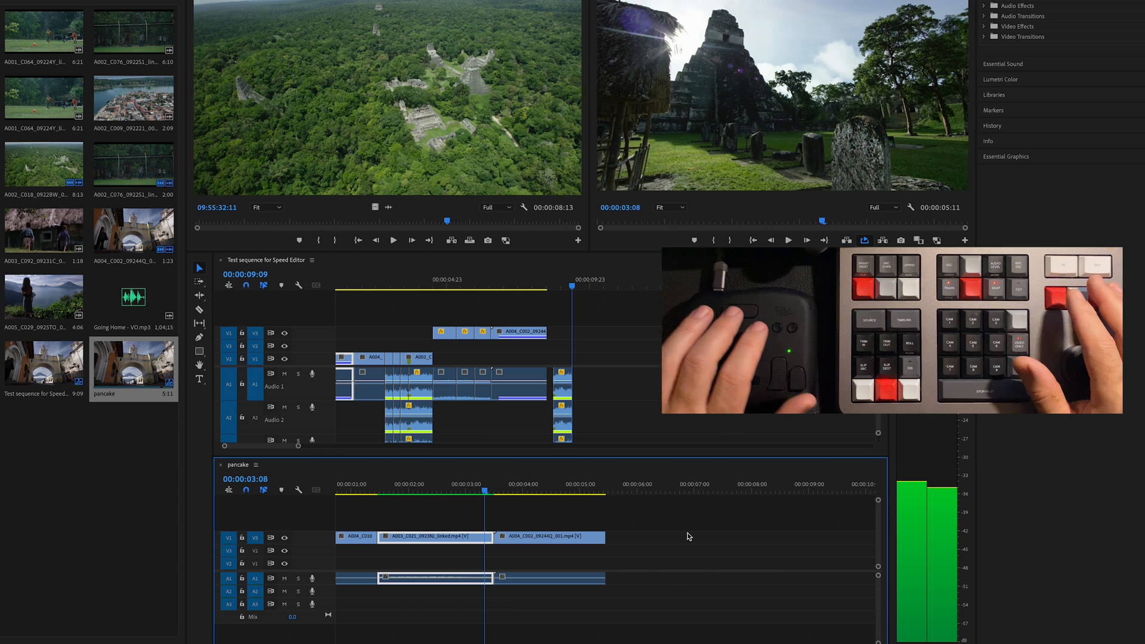
{"action": "key", "text": "shift+Left"}
{"action": "key", "text": "shift+Left"}
{"action": "key", "text": "shift+Left"}
{"action": "key", "text": "shift+Left"}
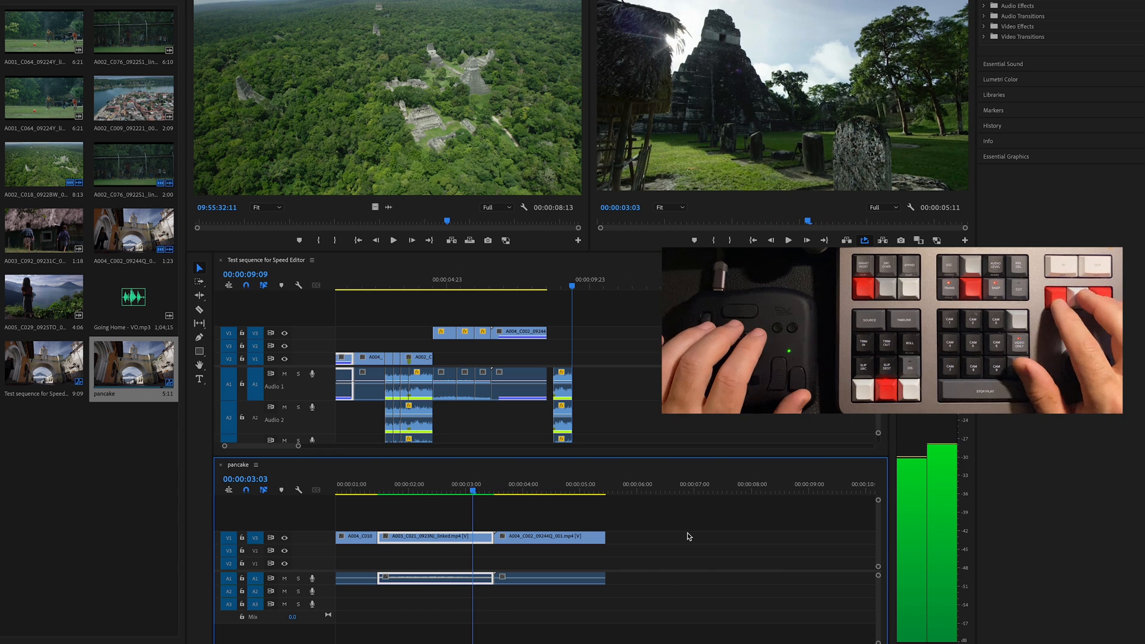
- Play the pancake sequence forward briefly and shuttle backward at increasing speed, stopping at 00:00:01:00 in the first clip
{"action": "key", "text": "space"}
{"action": "key", "text": "k"}
{"action": "key", "text": "j"}
{"action": "key", "text": "j"}
{"action": "key", "text": "j"}
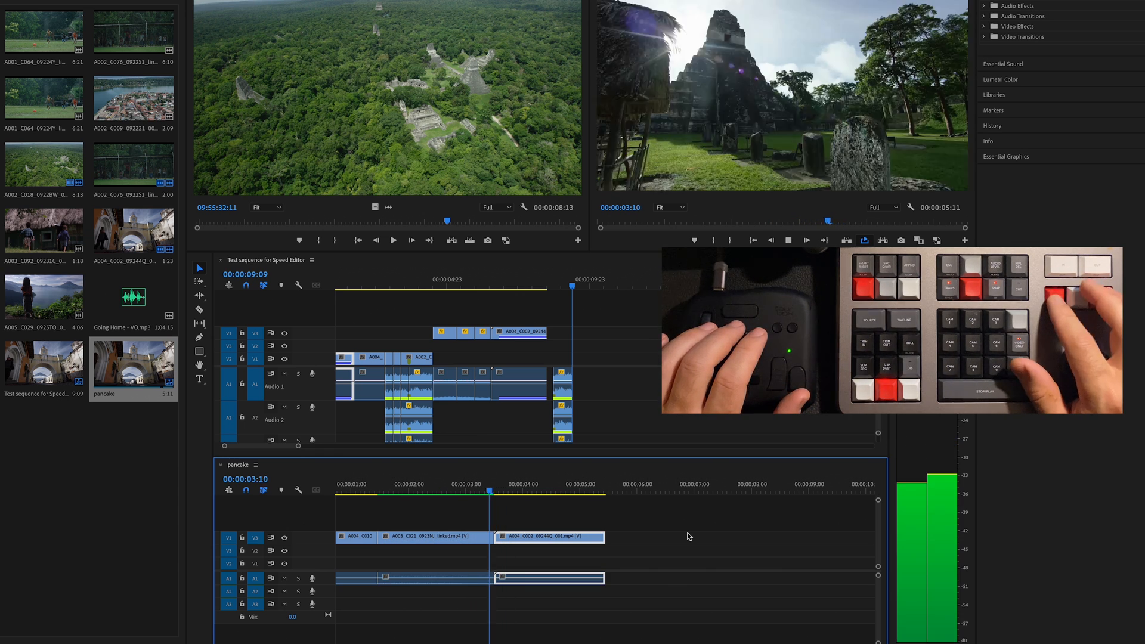
{"action": "key", "text": "k"}
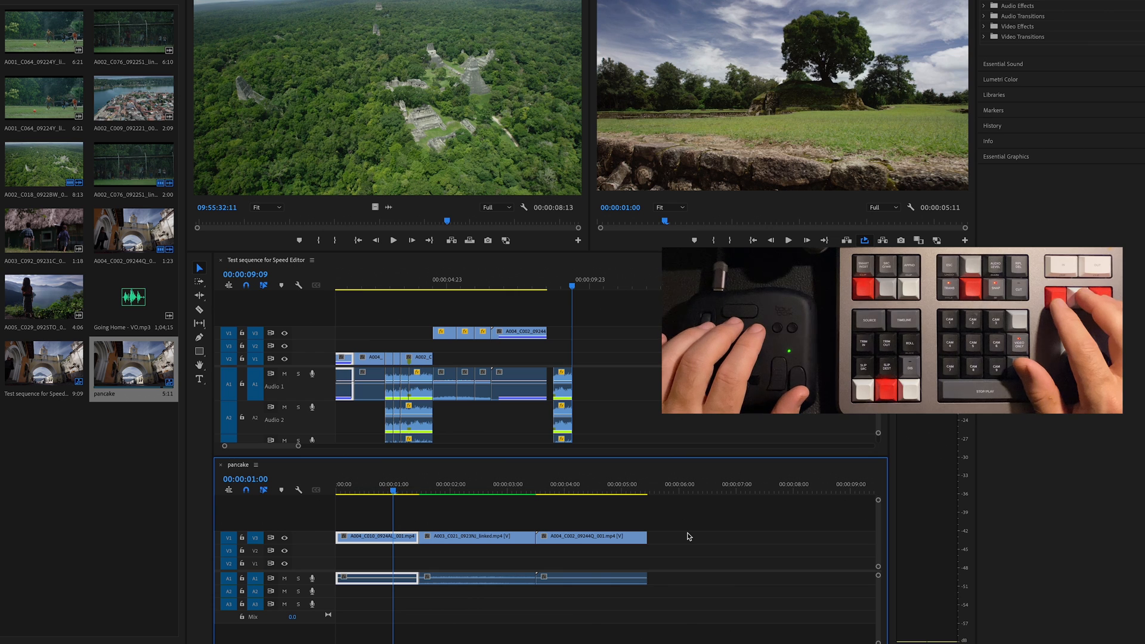
- Nudge the playhead frame by frame to 00:00:01:06 in the pancake sequence and mark an In point there
{"action": "key", "text": "Left"}
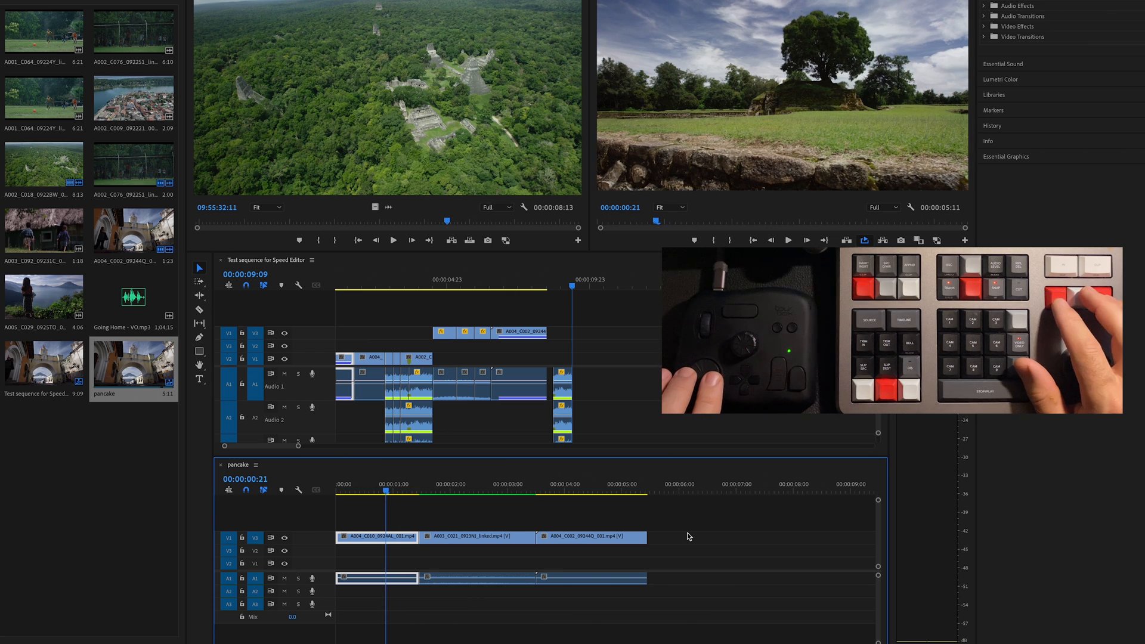
{"action": "key", "text": "Right"}
{"action": "key", "text": "Right"}
{"action": "key", "text": "Right"}
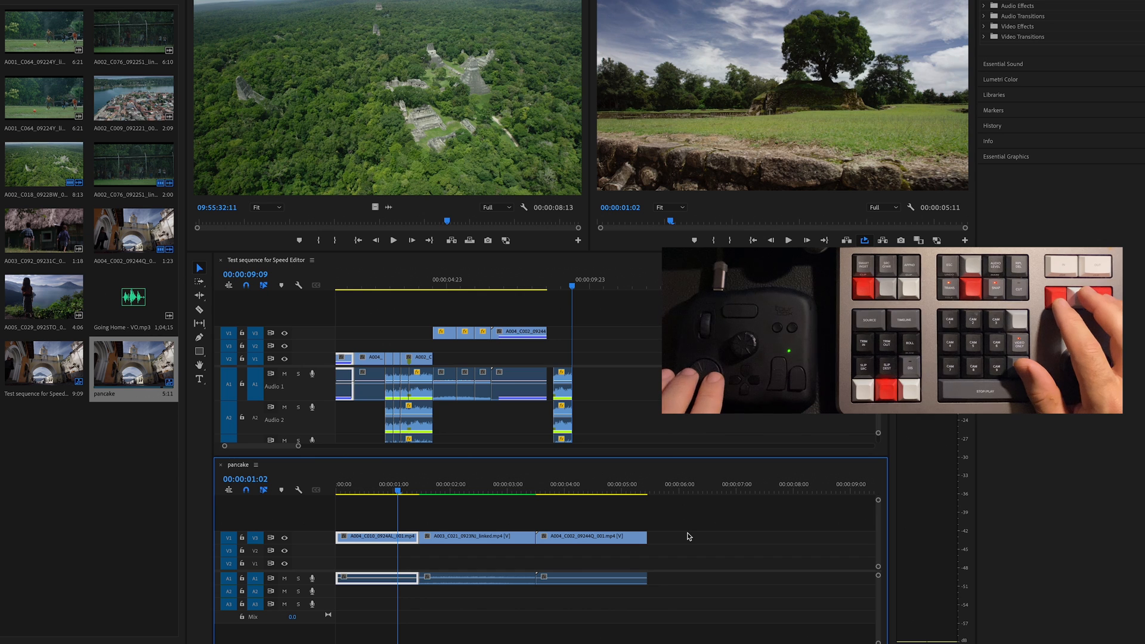
{"action": "key", "text": "Right"}
{"action": "key", "text": "Right"}
{"action": "key", "text": "Right"}
{"action": "key", "text": "Right"}
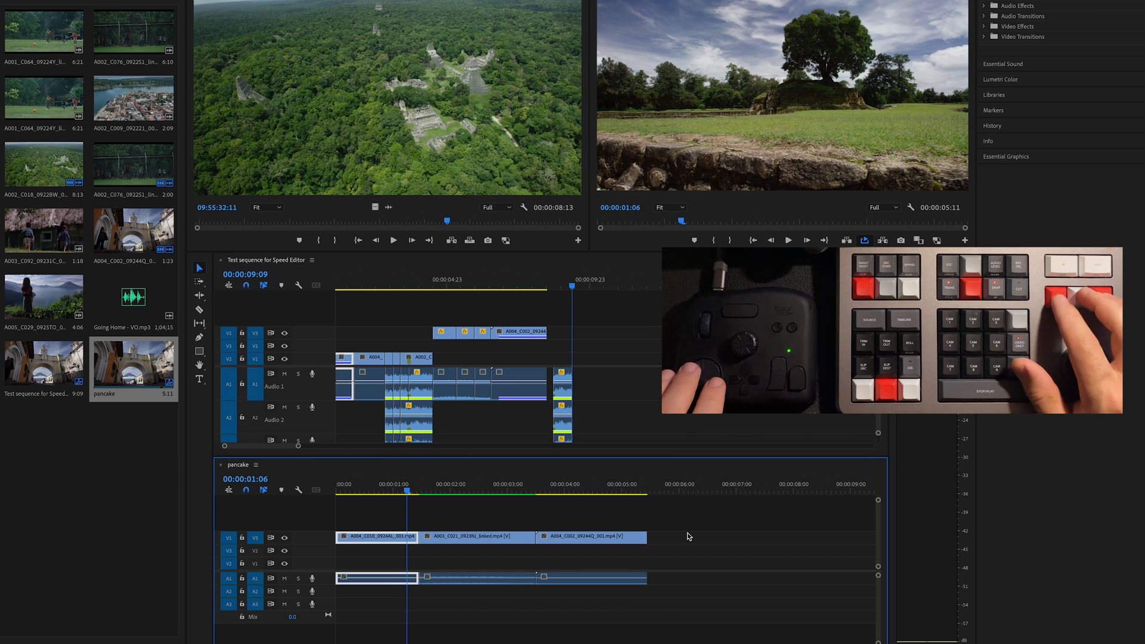
{"action": "key", "text": "i"}
- Step forward frame by frame to 00:00:02:02 in the A003_C021 clip and mark an Out point there
{"action": "key", "text": "Right"}
{"action": "key", "text": "Right"}
{"action": "key", "text": "Right"}
{"action": "key", "text": "Right"}
{"action": "key", "text": "Right"}
{"action": "key", "text": "Right"}
{"action": "key", "text": "Right"}
{"action": "key", "text": "Right"}
{"action": "key", "text": "Right"}
{"action": "key", "text": "Right"}
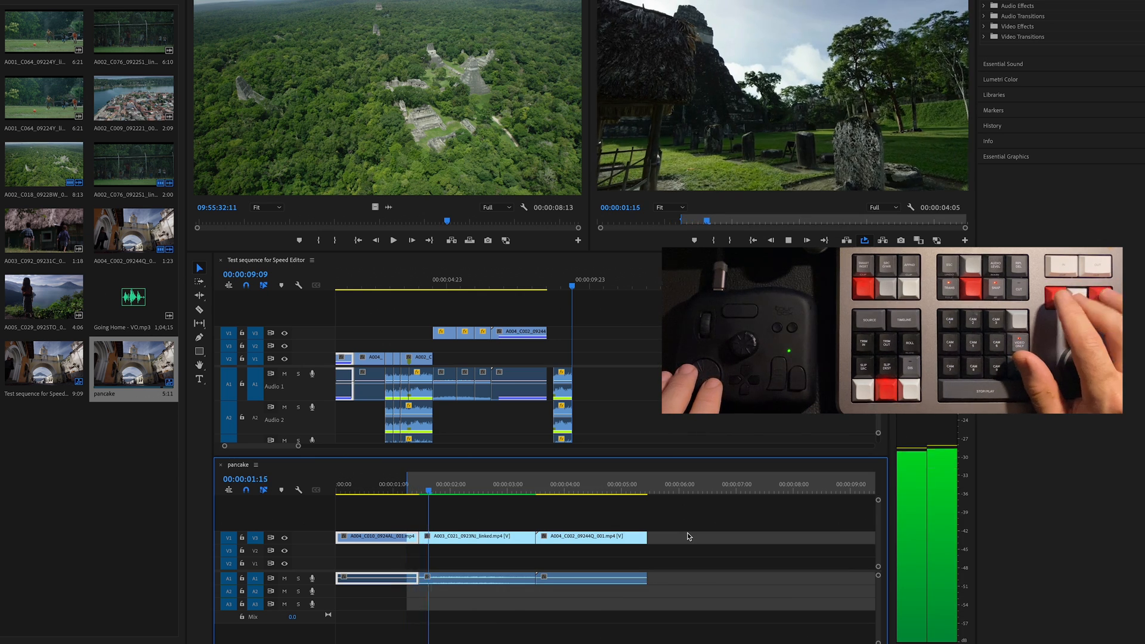
{"action": "key", "text": "Right"}
{"action": "key", "text": "Right"}
{"action": "key", "text": "Right"}
{"action": "key", "text": "Right"}
{"action": "key", "text": "Right"}
{"action": "key", "text": "Right"}
{"action": "key", "text": "Right"}
{"action": "key", "text": "Right"}
{"action": "key", "text": "Right"}
{"action": "key", "text": "Right"}
{"action": "key", "text": "o"}
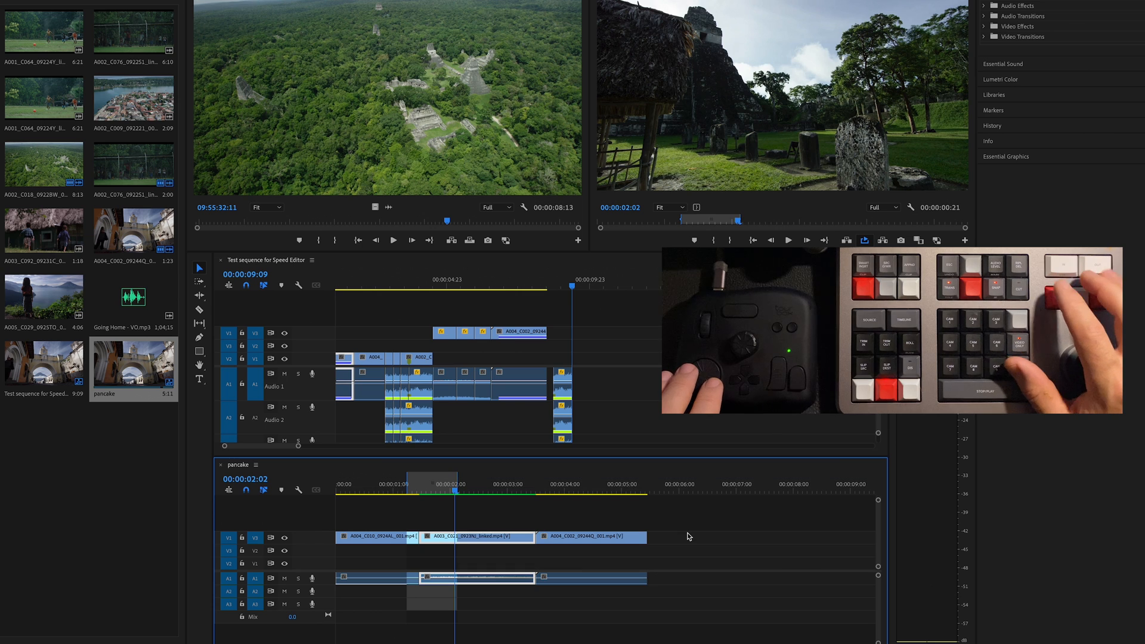
- Jog back and forth by single frames inside the marked range, stopping at 00:00:01:17
{"action": "key", "text": "Left"}
{"action": "key", "text": "Left"}
{"action": "key", "text": "Left"}
{"action": "key", "text": "Right"}
{"action": "key", "text": "Right"}
{"action": "key", "text": "Right"}
{"action": "key", "text": "Left"}
{"action": "key", "text": "Left"}
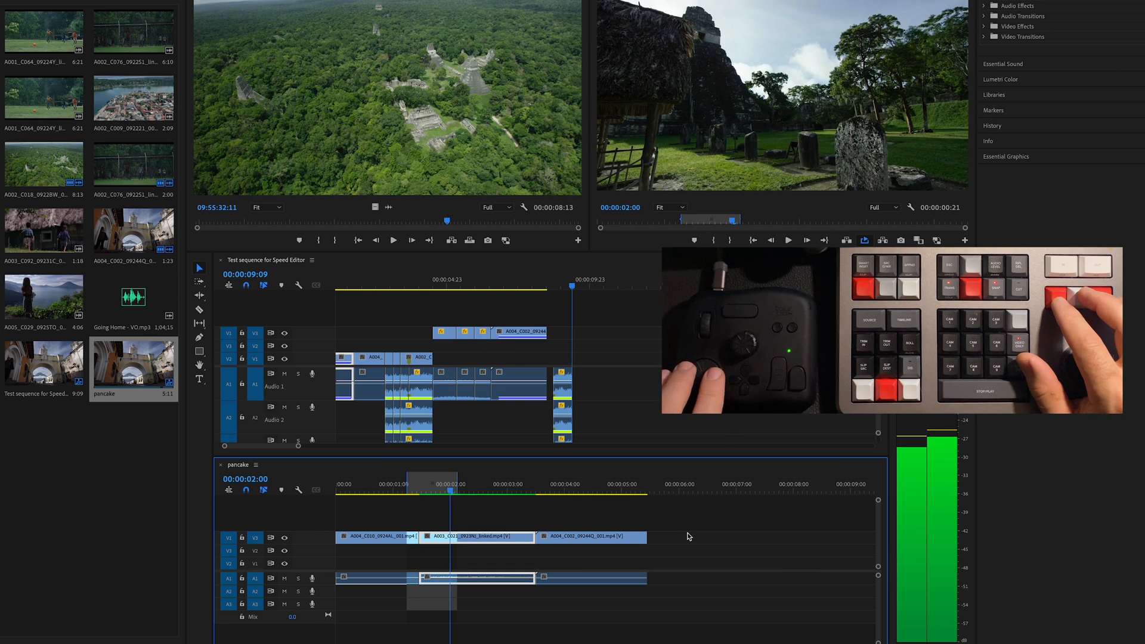
{"action": "key", "text": "Left"}
{"action": "key", "text": "Left"}
{"action": "key", "text": "Left"}
{"action": "key", "text": "Left"}
{"action": "key", "text": "Left"}
{"action": "key", "text": "Left"}
{"action": "key", "text": "Left"}
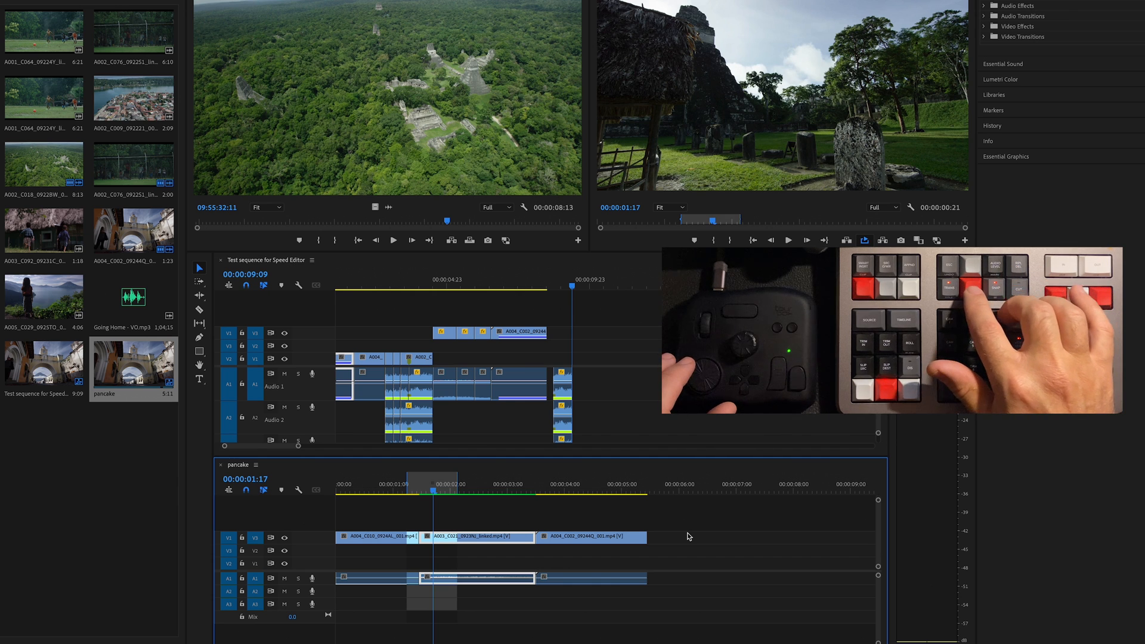
- View the pancake sequence full screen, return to the workspace and zoom into its timeline
{"action": "key", "text": "ctrl+grave"}
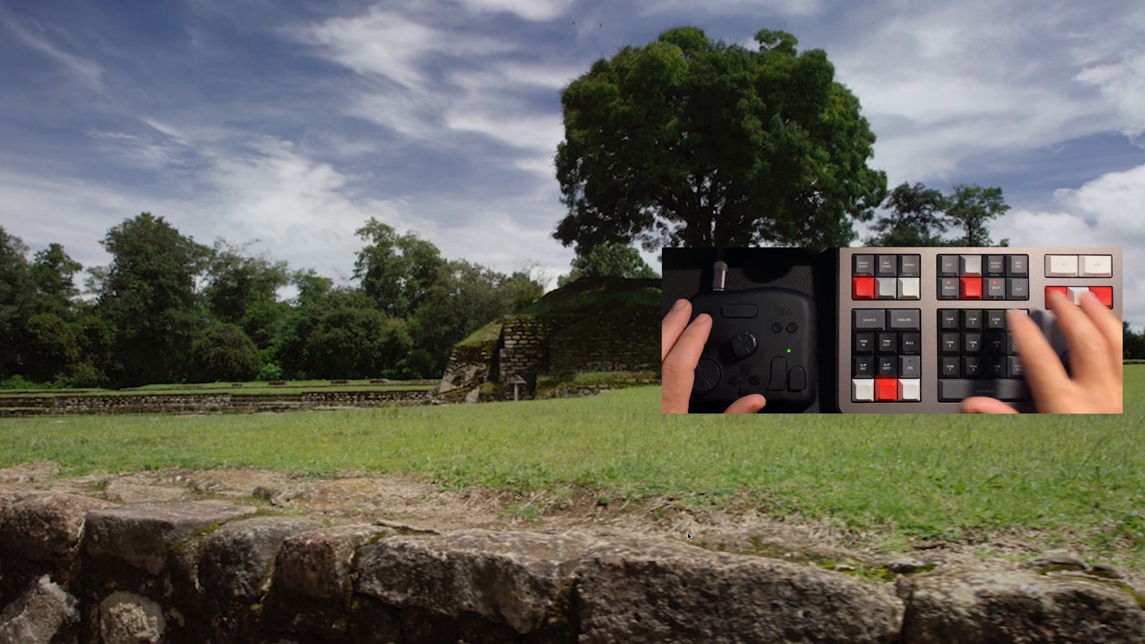
{"action": "key", "text": "Escape"}
{"action": "key", "text": "equal"}
{"action": "key", "text": "equal"}
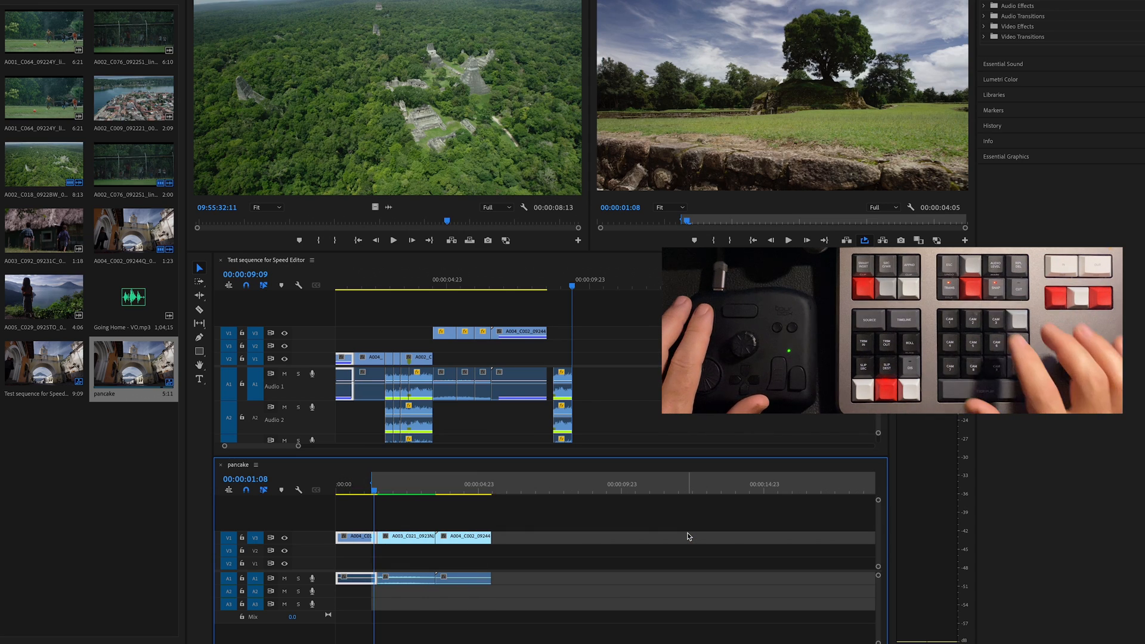
- Mark a 00:00:01:09 range starting at 00:00:01:17 in the A003_C021 clip and play it from In to Out
{"action": "left_click", "coordinate": [434, 490]}
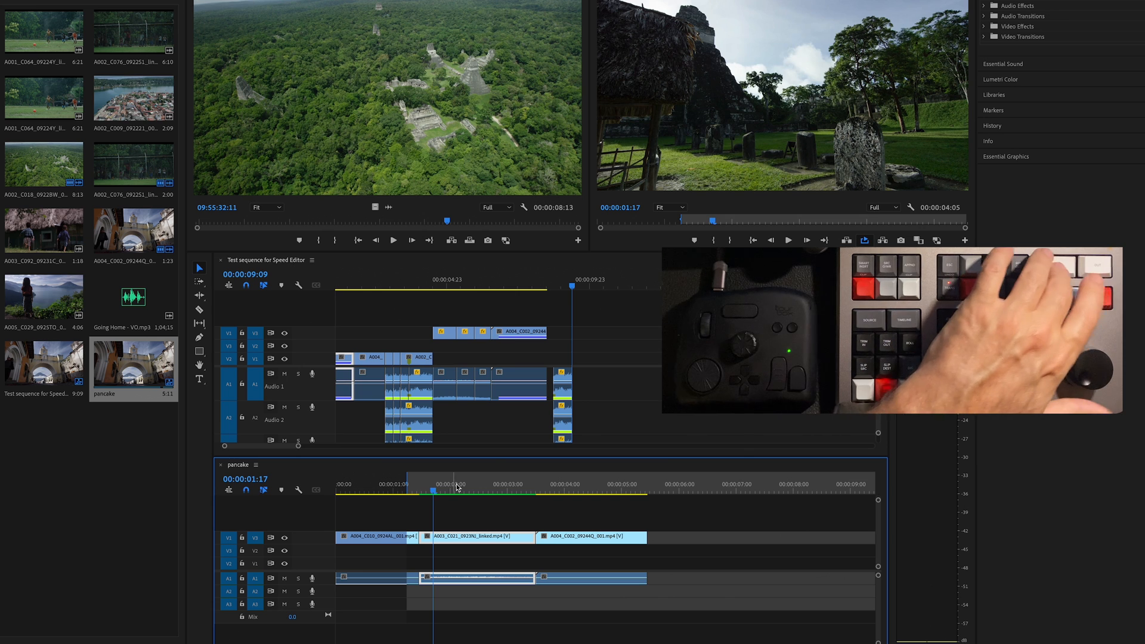
{"action": "key", "text": "i"}
{"action": "left_click", "coordinate": [511, 491]}
{"action": "key", "text": "o"}
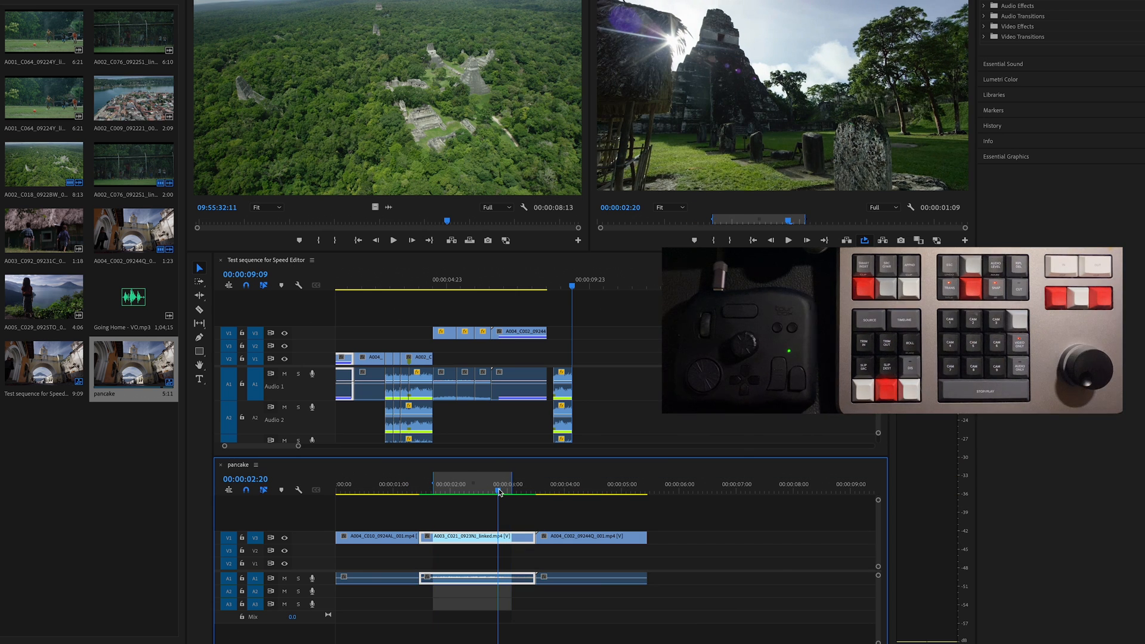
{"action": "key", "text": "ctrl+shift+space"}
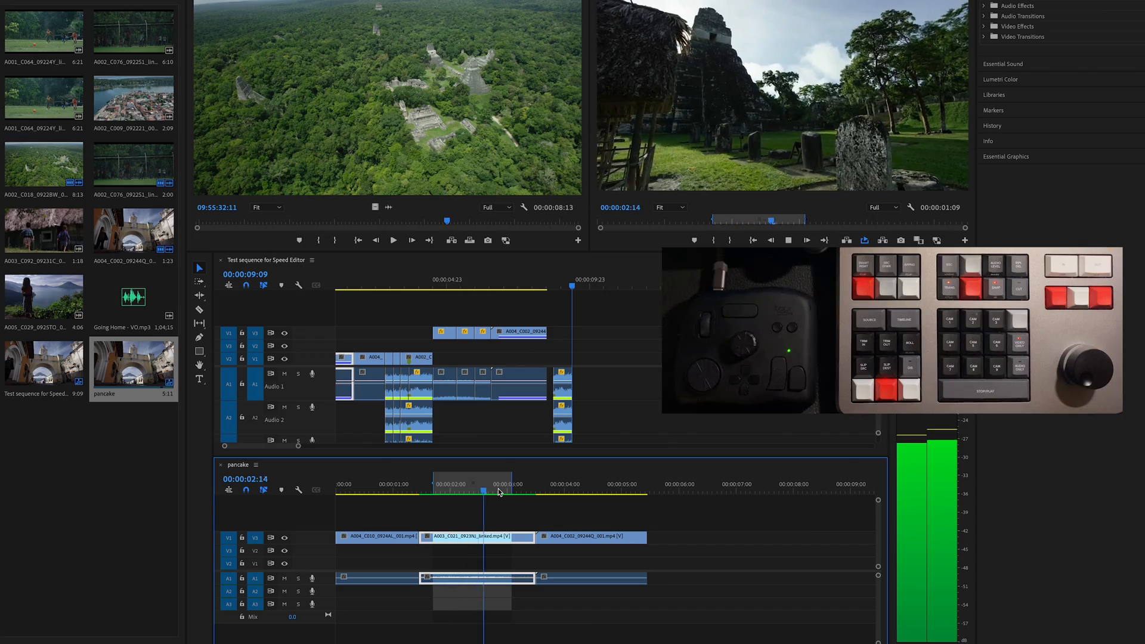
{"action": "key", "text": "ctrl+grave"}
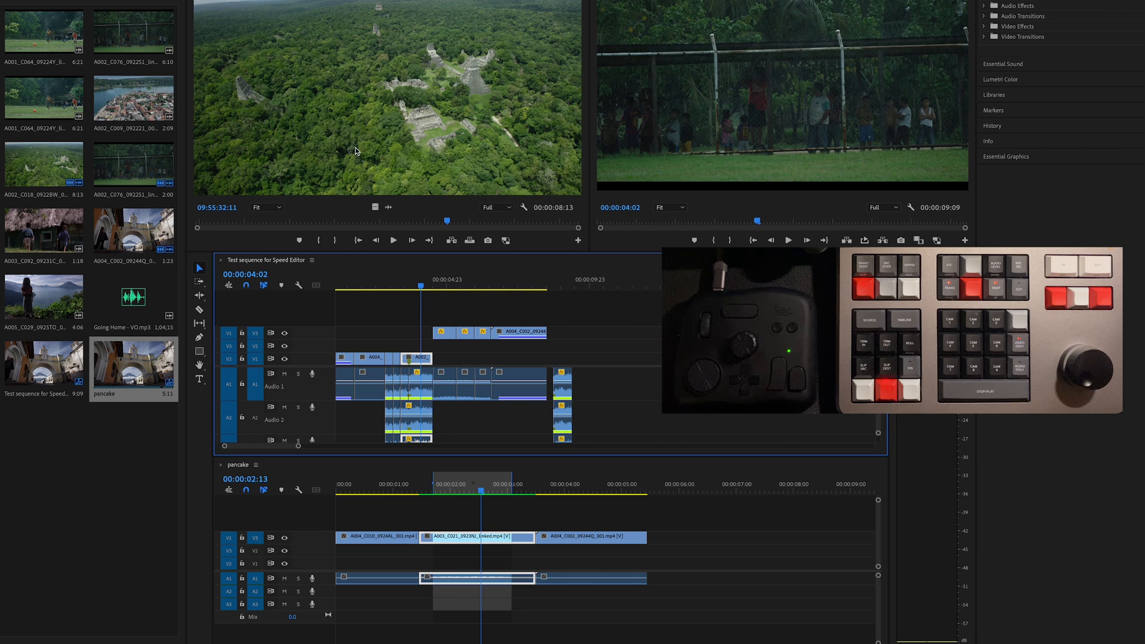
- Load the A003_C092 clip into the Source Monitor and cue it to 09:55:56:20 within its marked range
{"action": "left_click", "coordinate": [355, 151]}
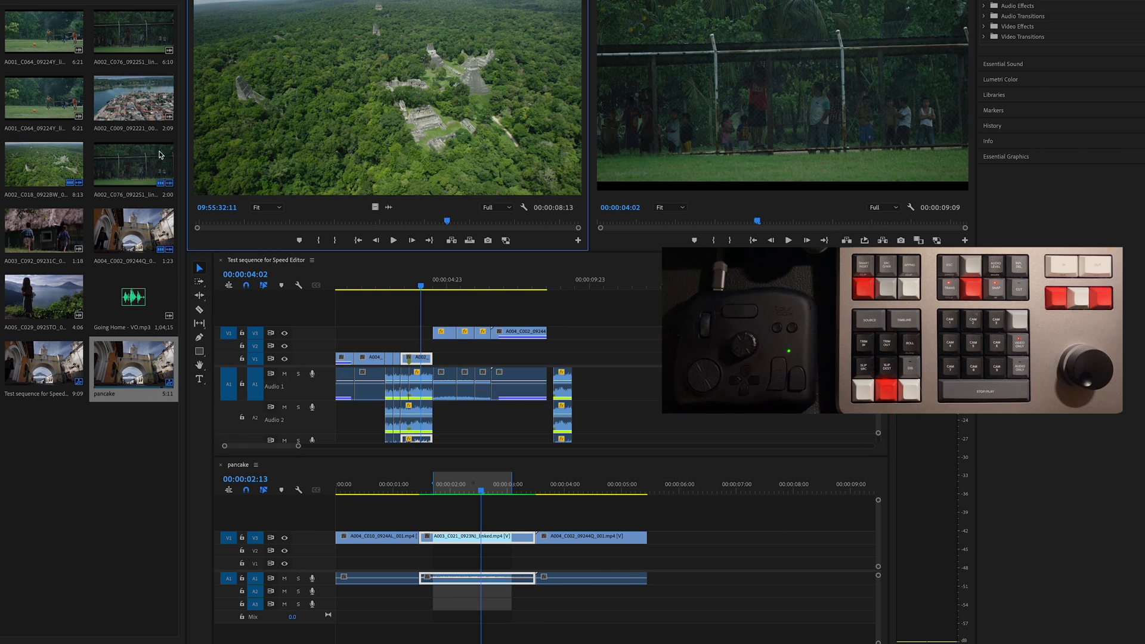
{"action": "double_click", "coordinate": [48, 227]}
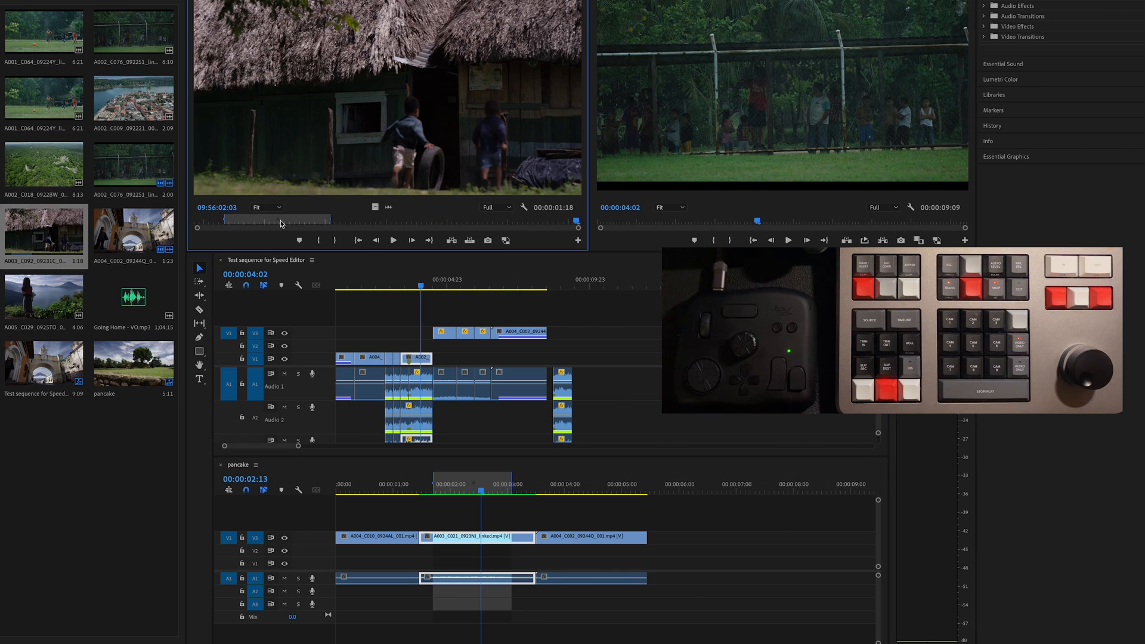
{"action": "left_click", "coordinate": [251, 226]}
{"action": "left_click_drag", "start_coordinate": [250, 224], "coordinate": [255, 225]}
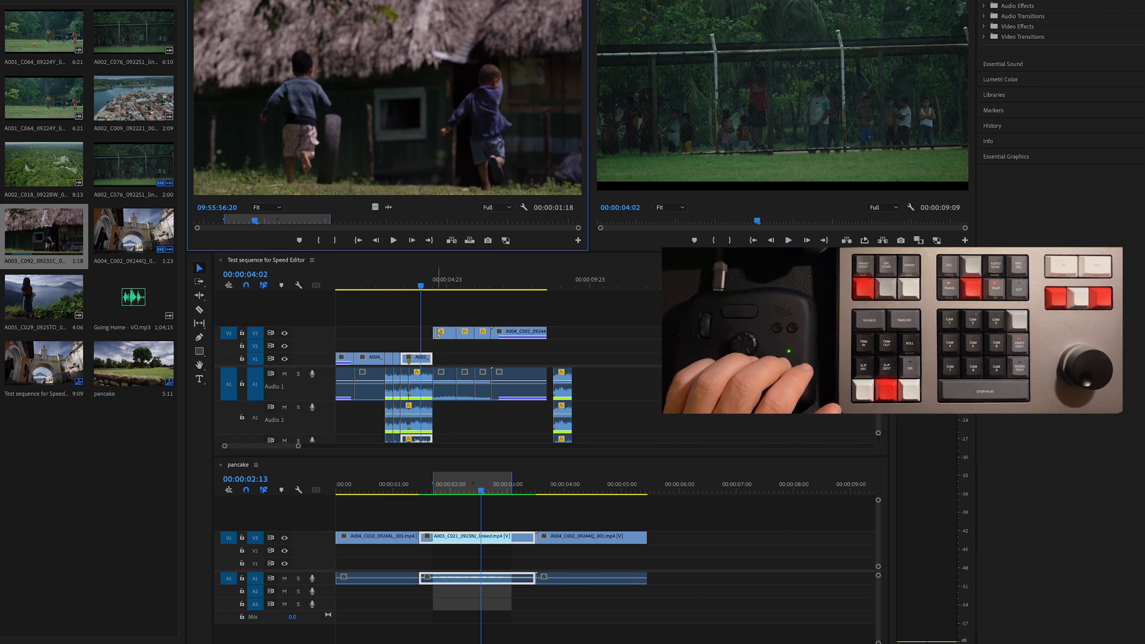
- Close the pancake sequence and scrub through Test sequence for Speed Editor, placing the playhead at 00:00:03:16
{"action": "left_click", "coordinate": [221, 466]}
{"action": "left_click", "coordinate": [507, 298]}
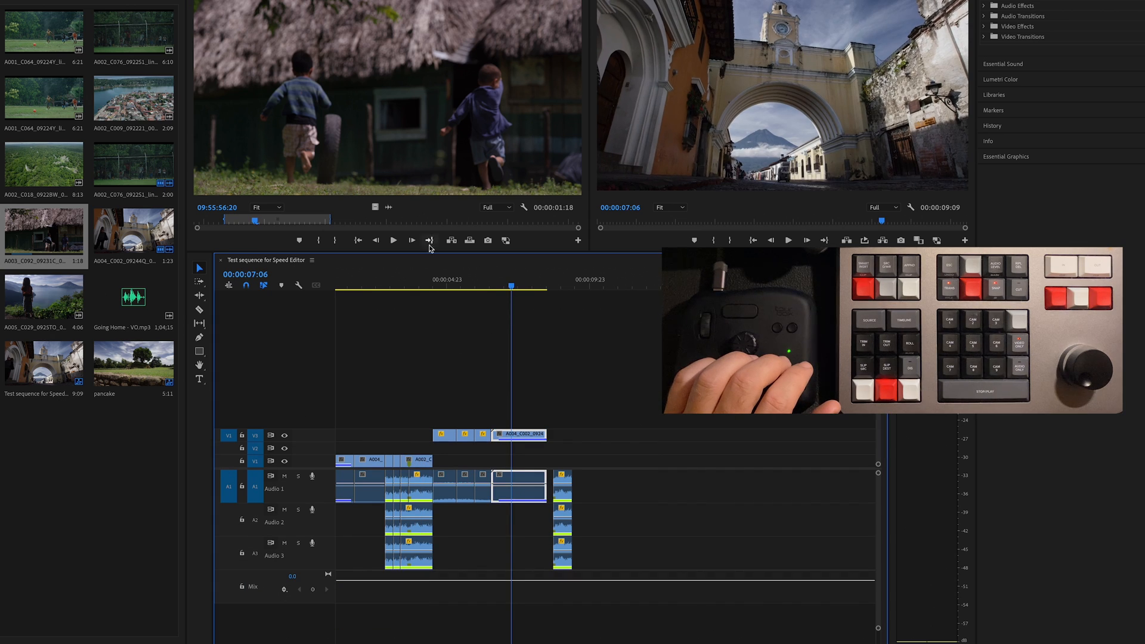
{"action": "left_click", "coordinate": [355, 148]}
{"action": "left_click", "coordinate": [400, 281]}
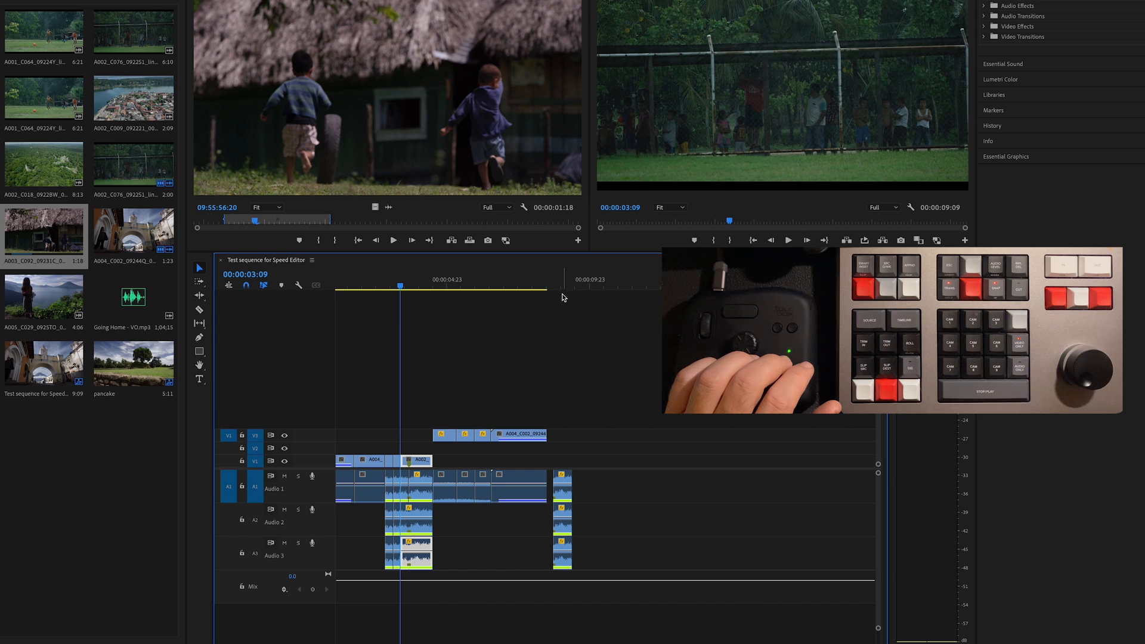
{"action": "left_click_drag", "start_coordinate": [468, 287], "coordinate": [413, 288]}
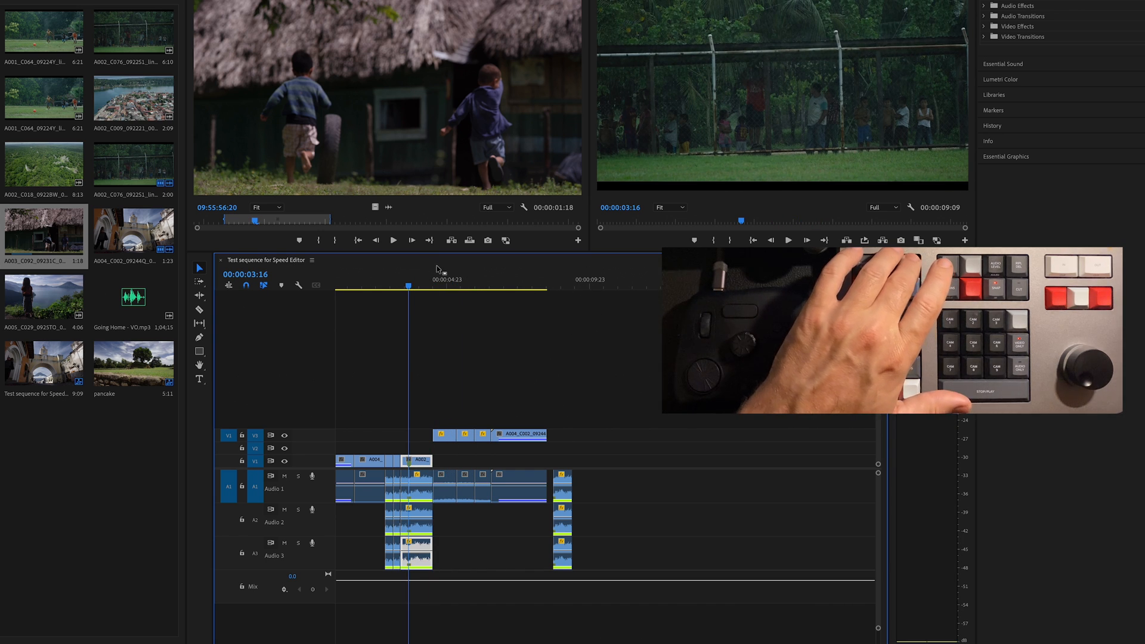
- Insert the marked A003_C092 range at the end of the test sequence and scrub to 00:00:10:01 inside it
{"action": "key", "text": "End"}
{"action": "key", "text": "comma"}
{"action": "left_click", "coordinate": [402, 168]}
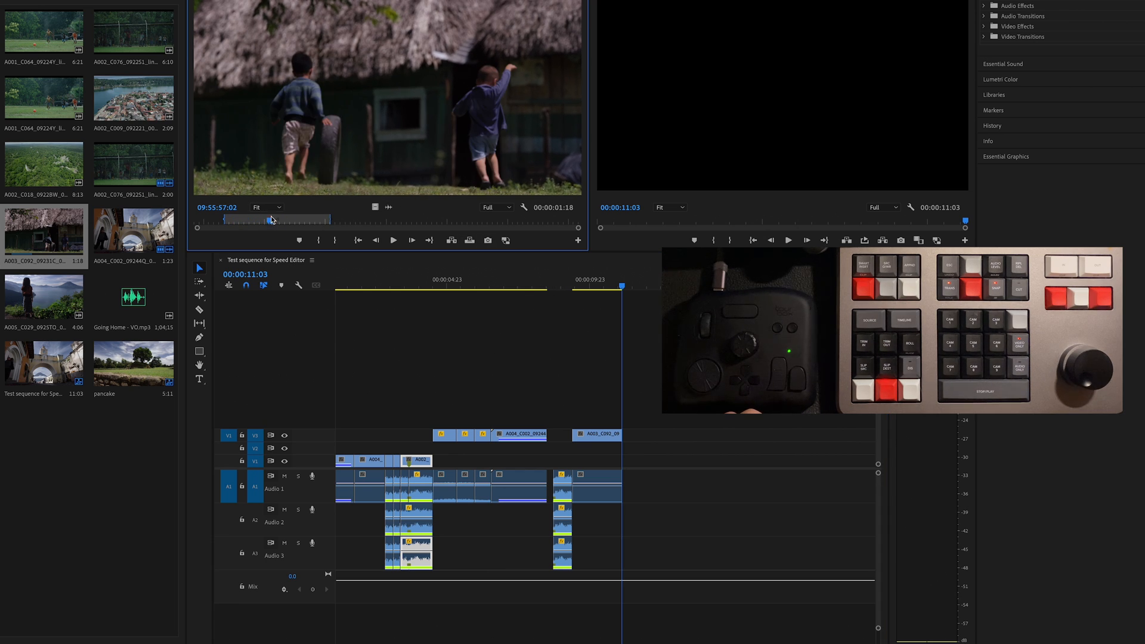
{"action": "mouse_move", "coordinate": [571, 281]}
{"action": "left_mouse_down"}
{"action": "mouse_move", "coordinate": [606, 283]}
{"action": "mouse_move", "coordinate": [591, 282]}
{"action": "left_mouse_up"}
- Load the A005_C029 clip, cue it to 06:42:41:20 and insert its marked range at the end of the test sequence
{"action": "double_click", "coordinate": [70, 296]}
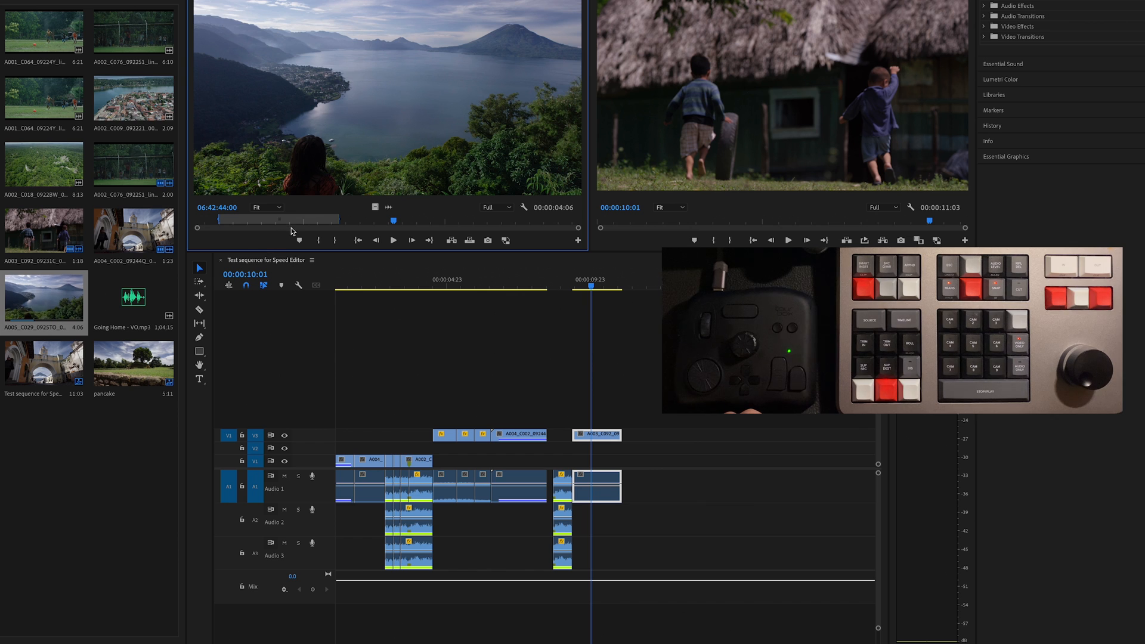
{"action": "left_click_drag", "start_coordinate": [282, 227], "coordinate": [334, 228]}
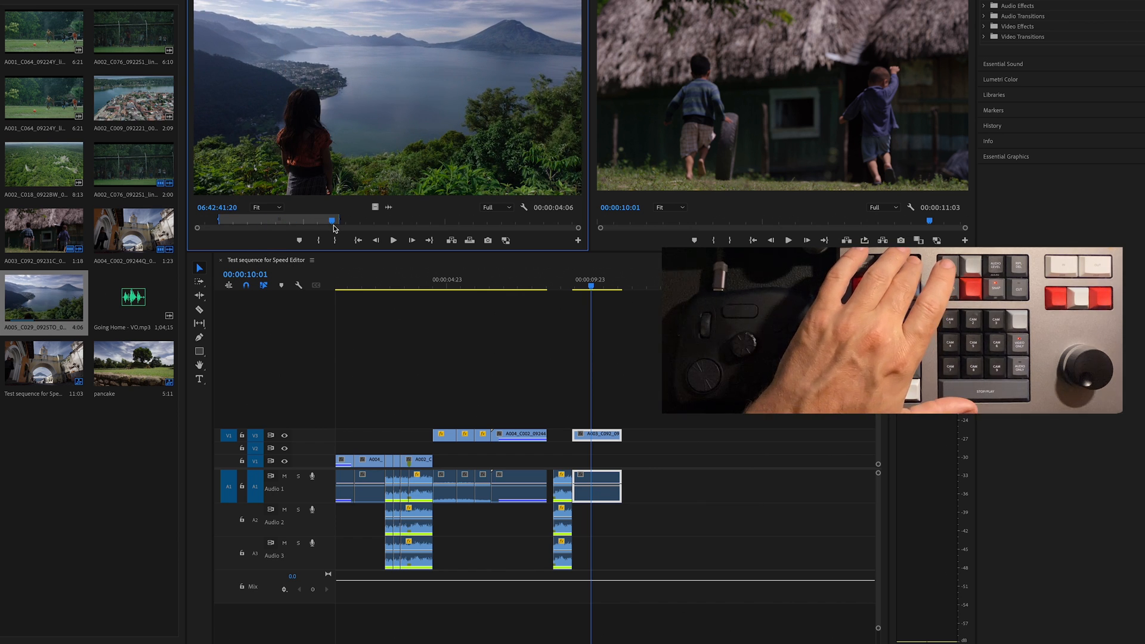
{"action": "key", "text": "shift+3"}
{"action": "key", "text": "End"}
{"action": "key", "text": "comma"}
{"action": "left_click_drag", "start_coordinate": [595, 273], "coordinate": [700, 276]}
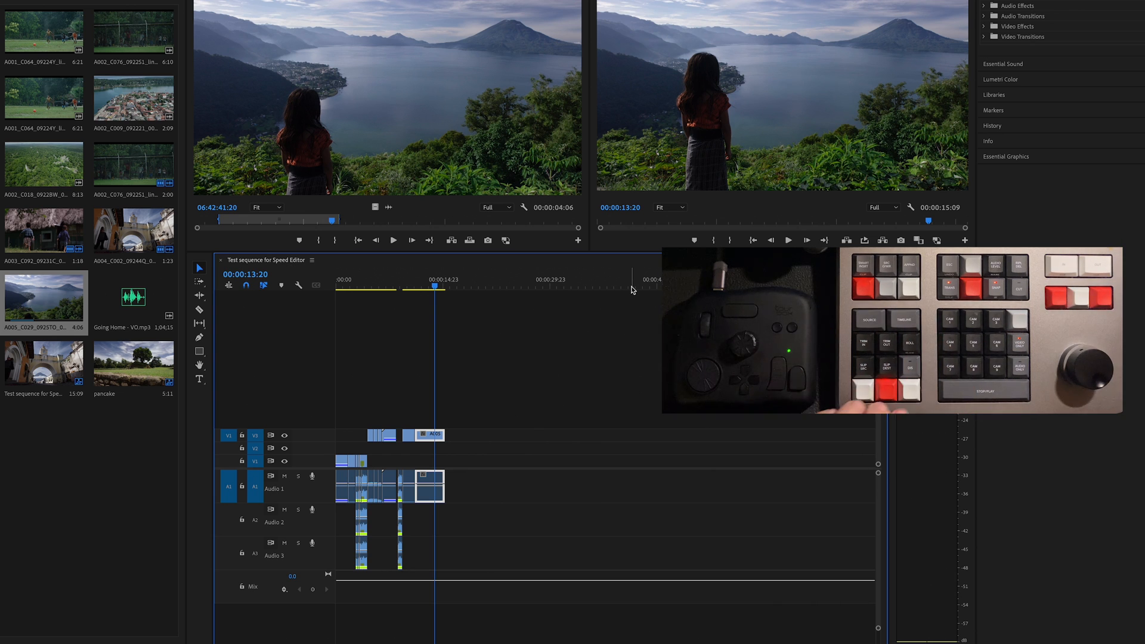
- Jump between the edit points around the two appended clips, finishing on the last frame of A003_C092 at 00:00:11:02
{"action": "key", "text": "Up"}
{"action": "key", "text": "Up"}
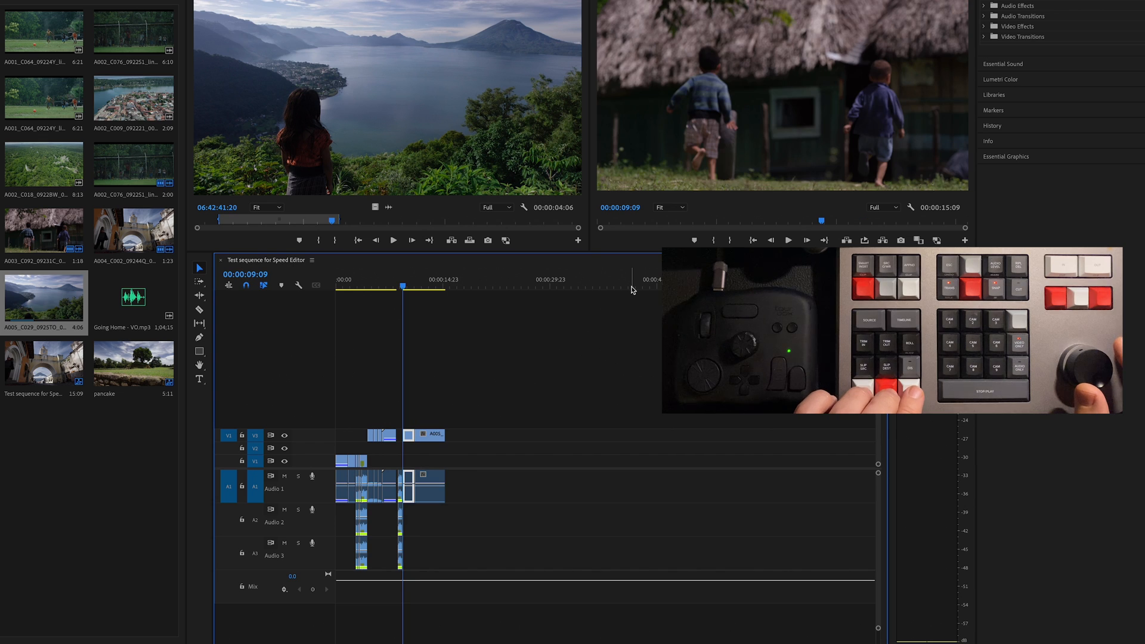
{"action": "key", "text": "Down"}
{"action": "key", "text": "Down"}
{"action": "key", "text": "Up"}
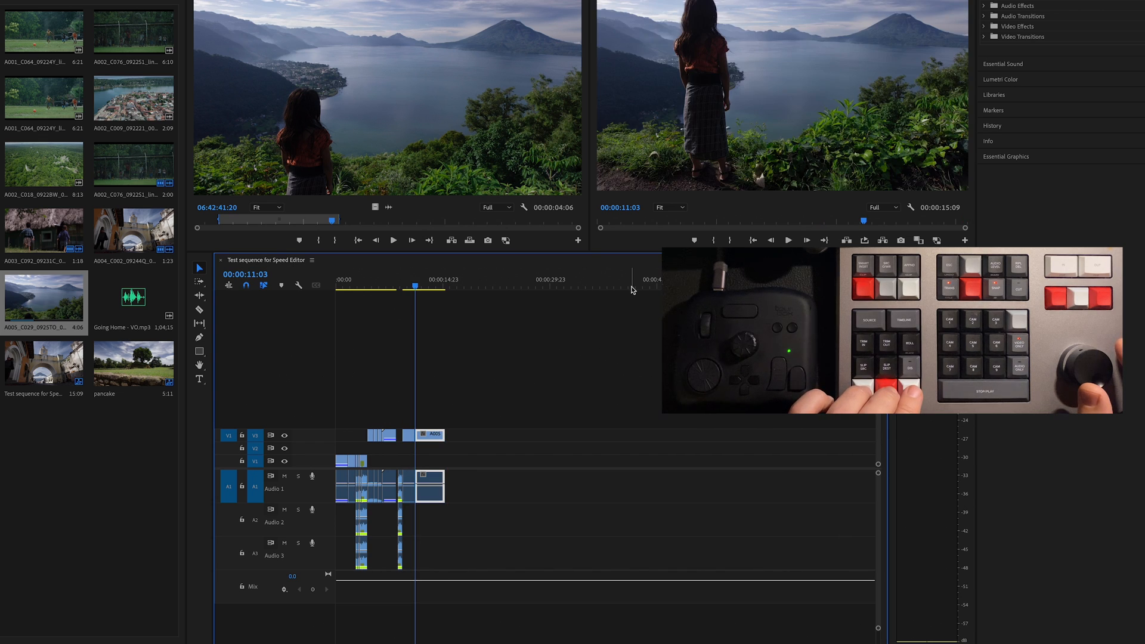
{"action": "key", "text": "Up"}
{"action": "key", "text": "shift+End"}
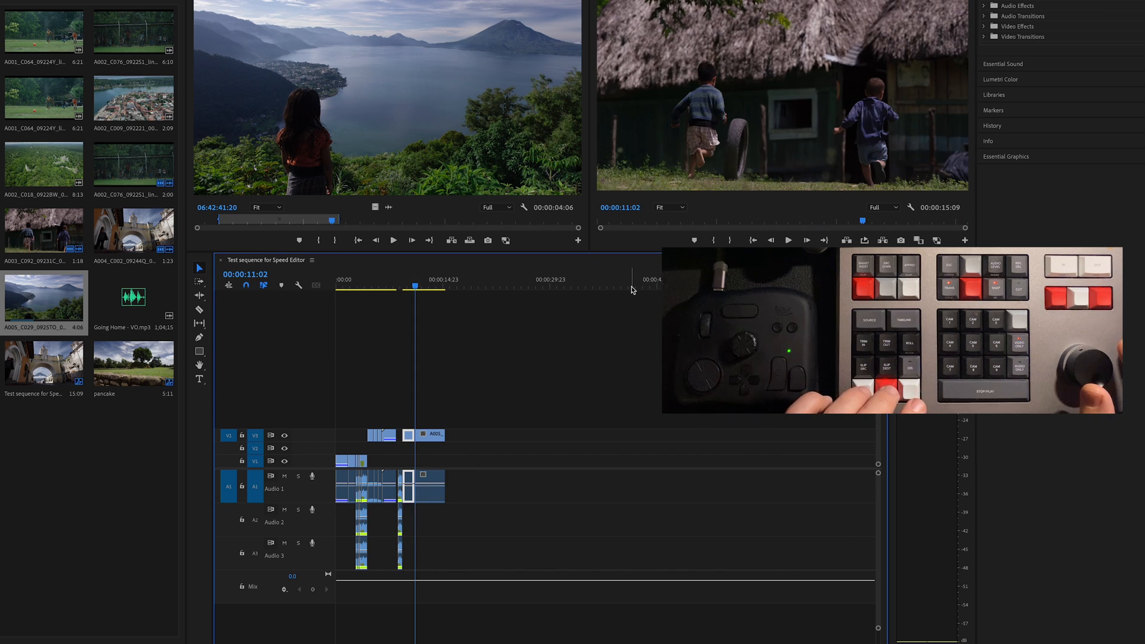